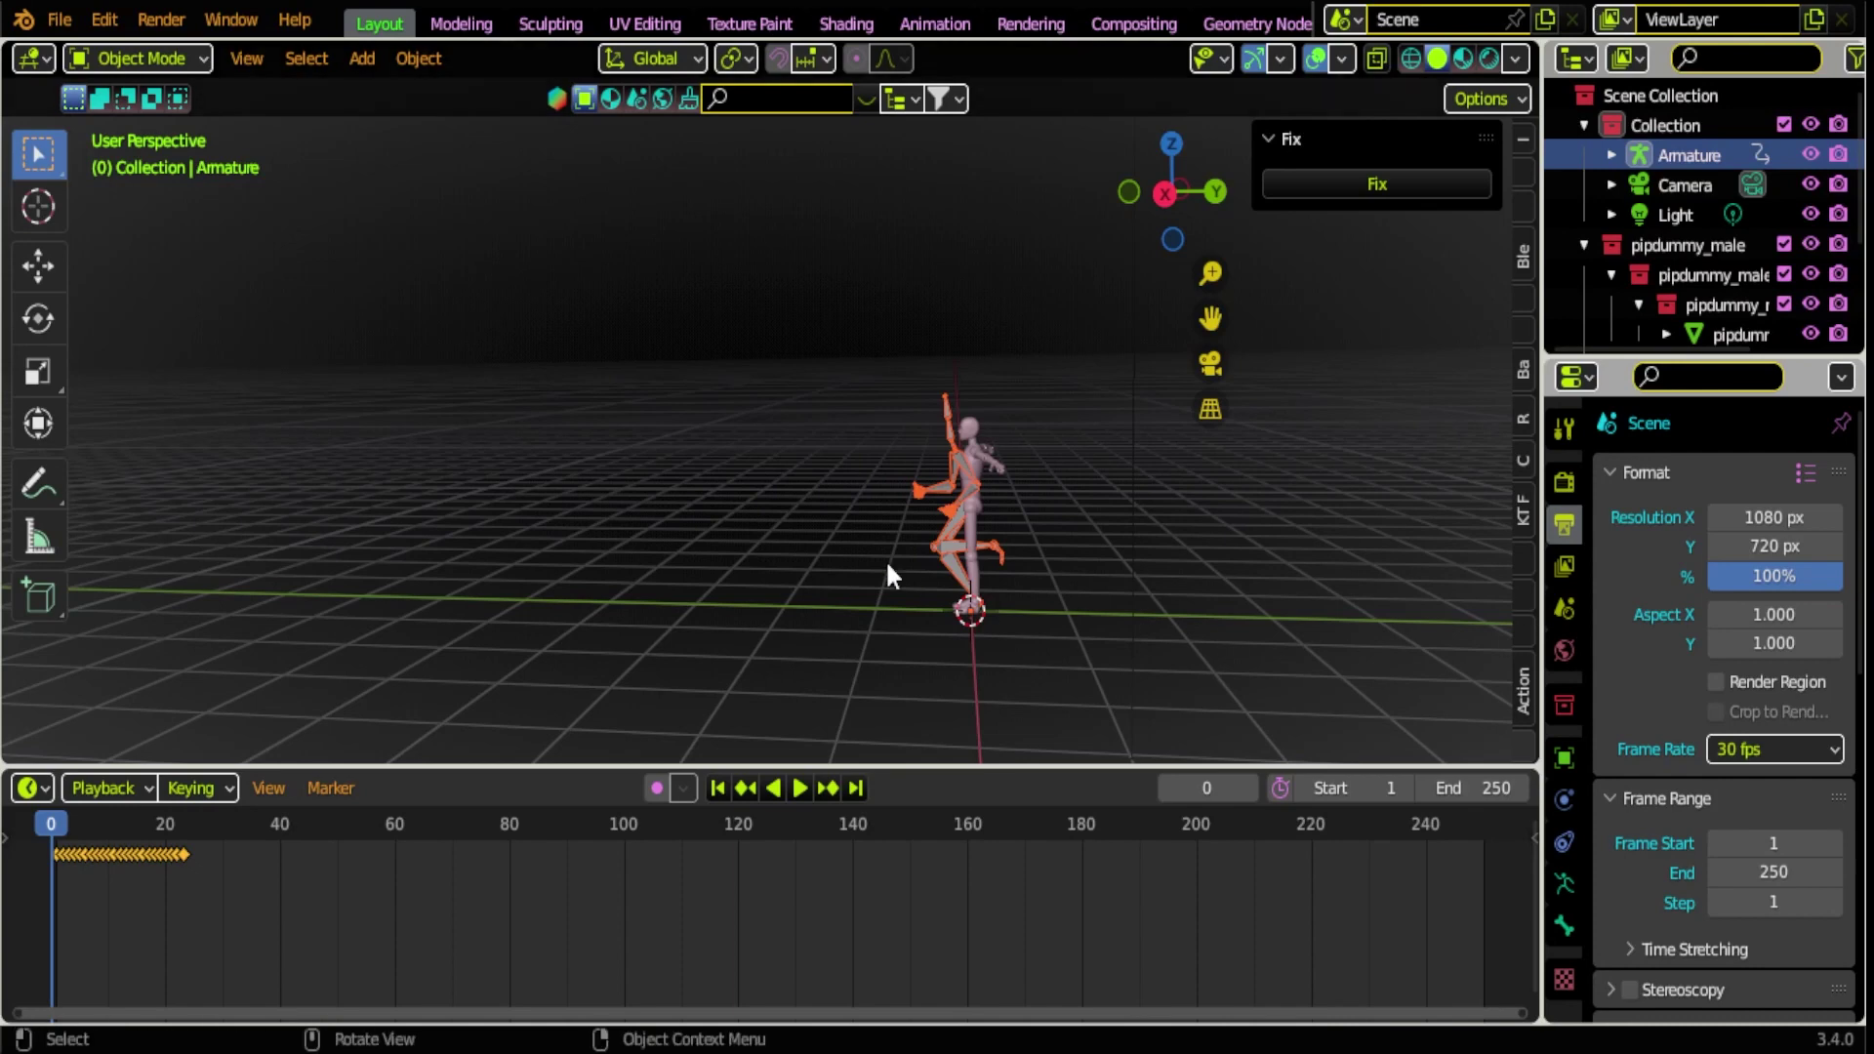
# - Orbit to face the armature front-on and briefly play its animation
pyautogui.moveTo(886, 559); pyautogui.dragTo(722, 535, button='middle')
pyautogui.scroll(2, 882, 500)
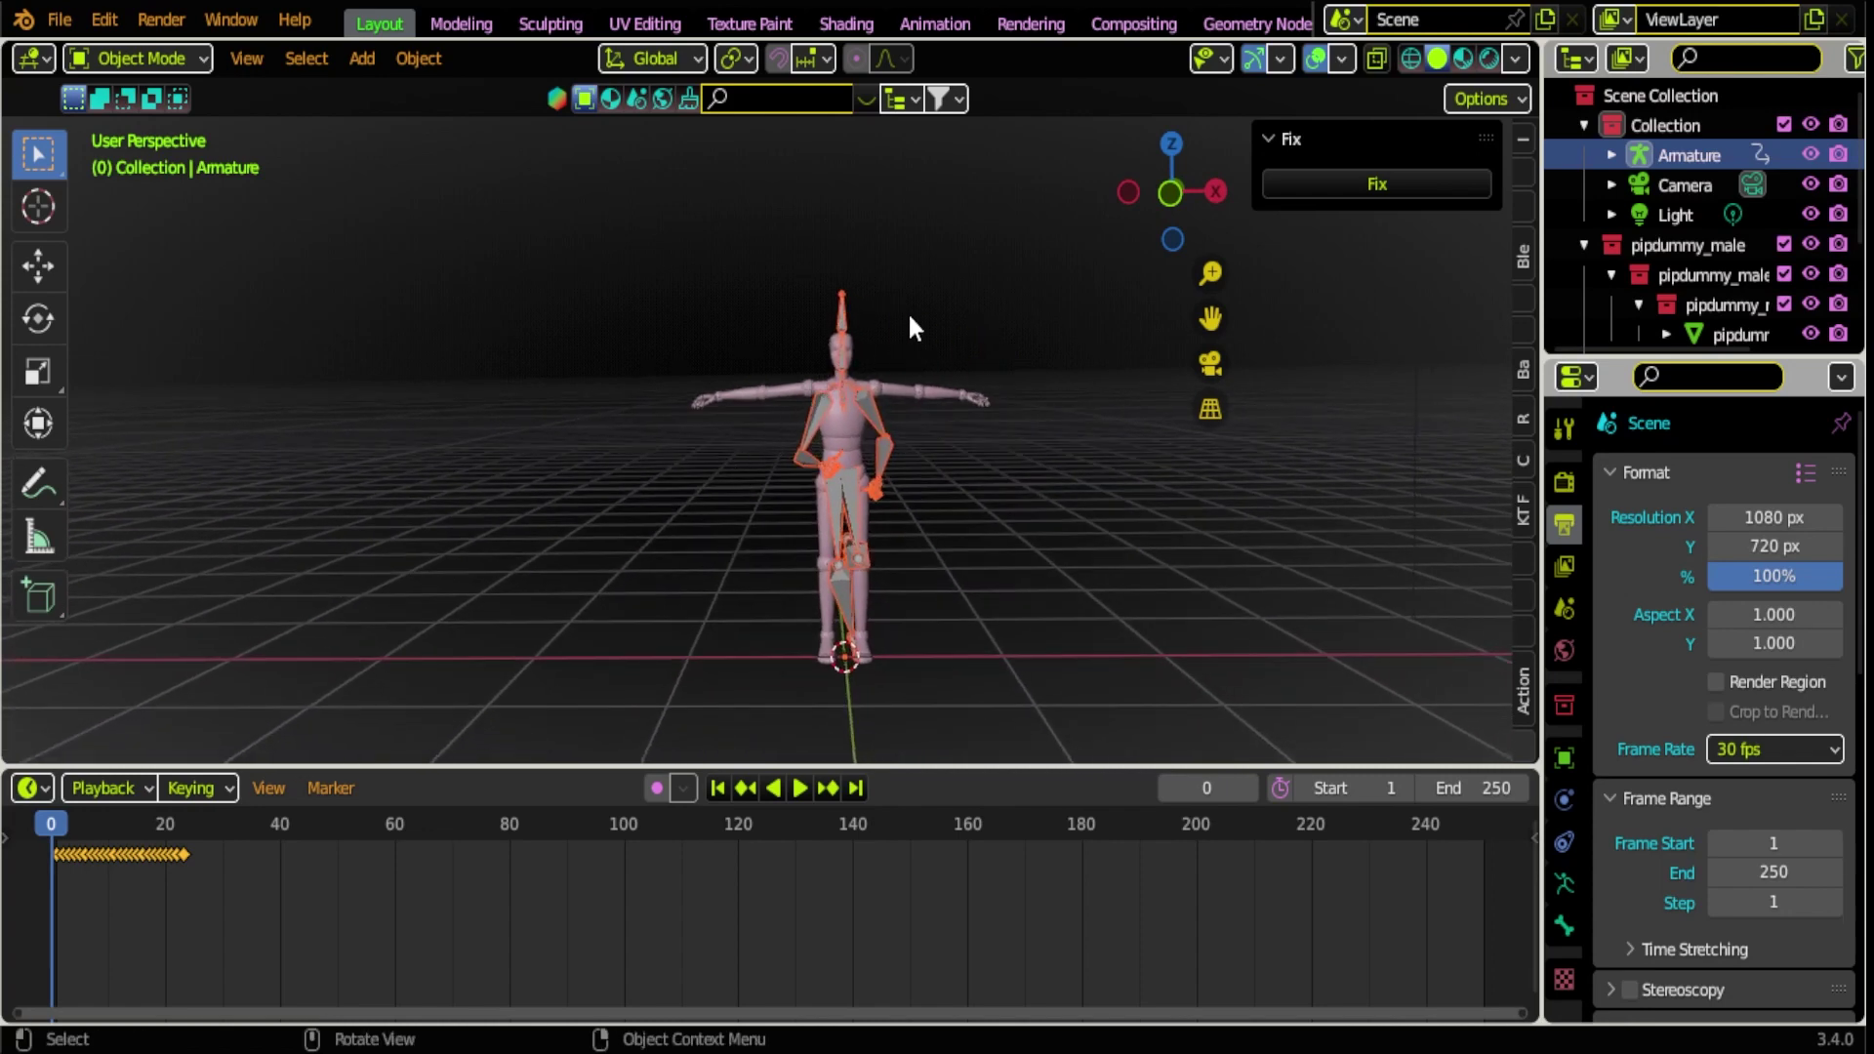
pyautogui.press('space')
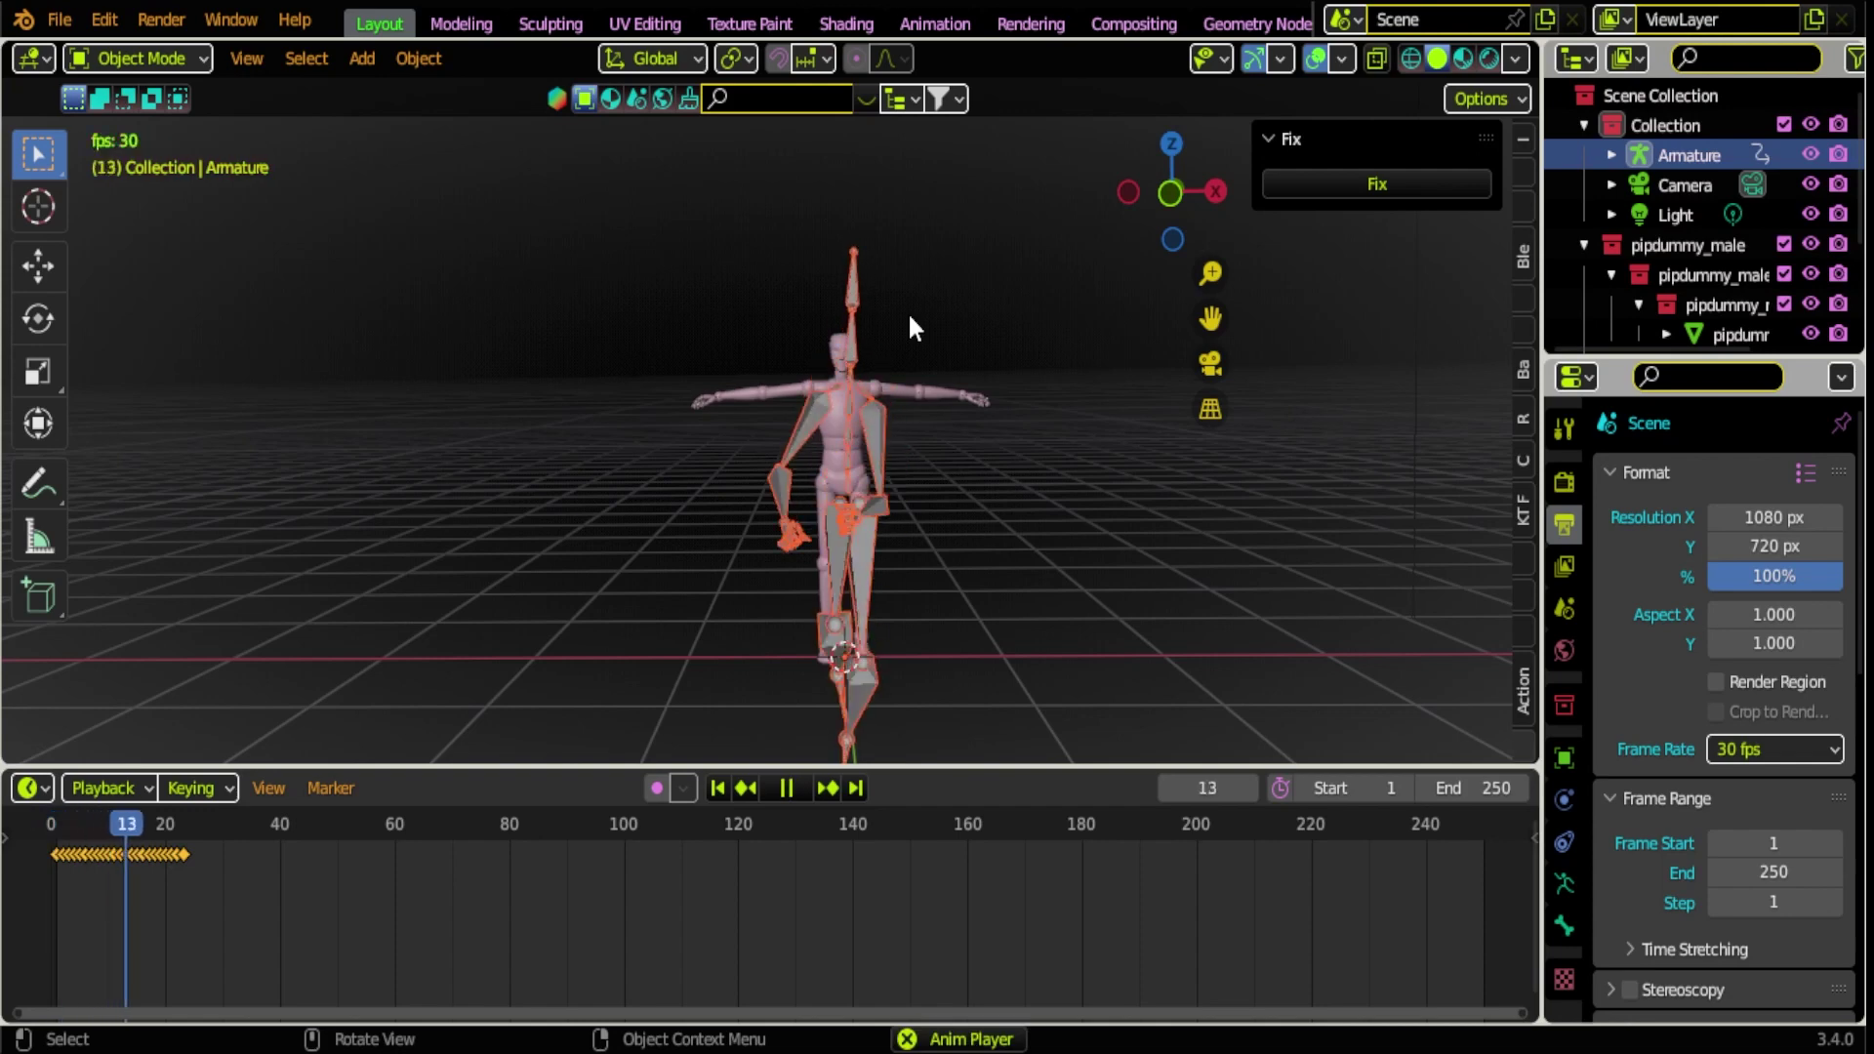
pyautogui.press('space')
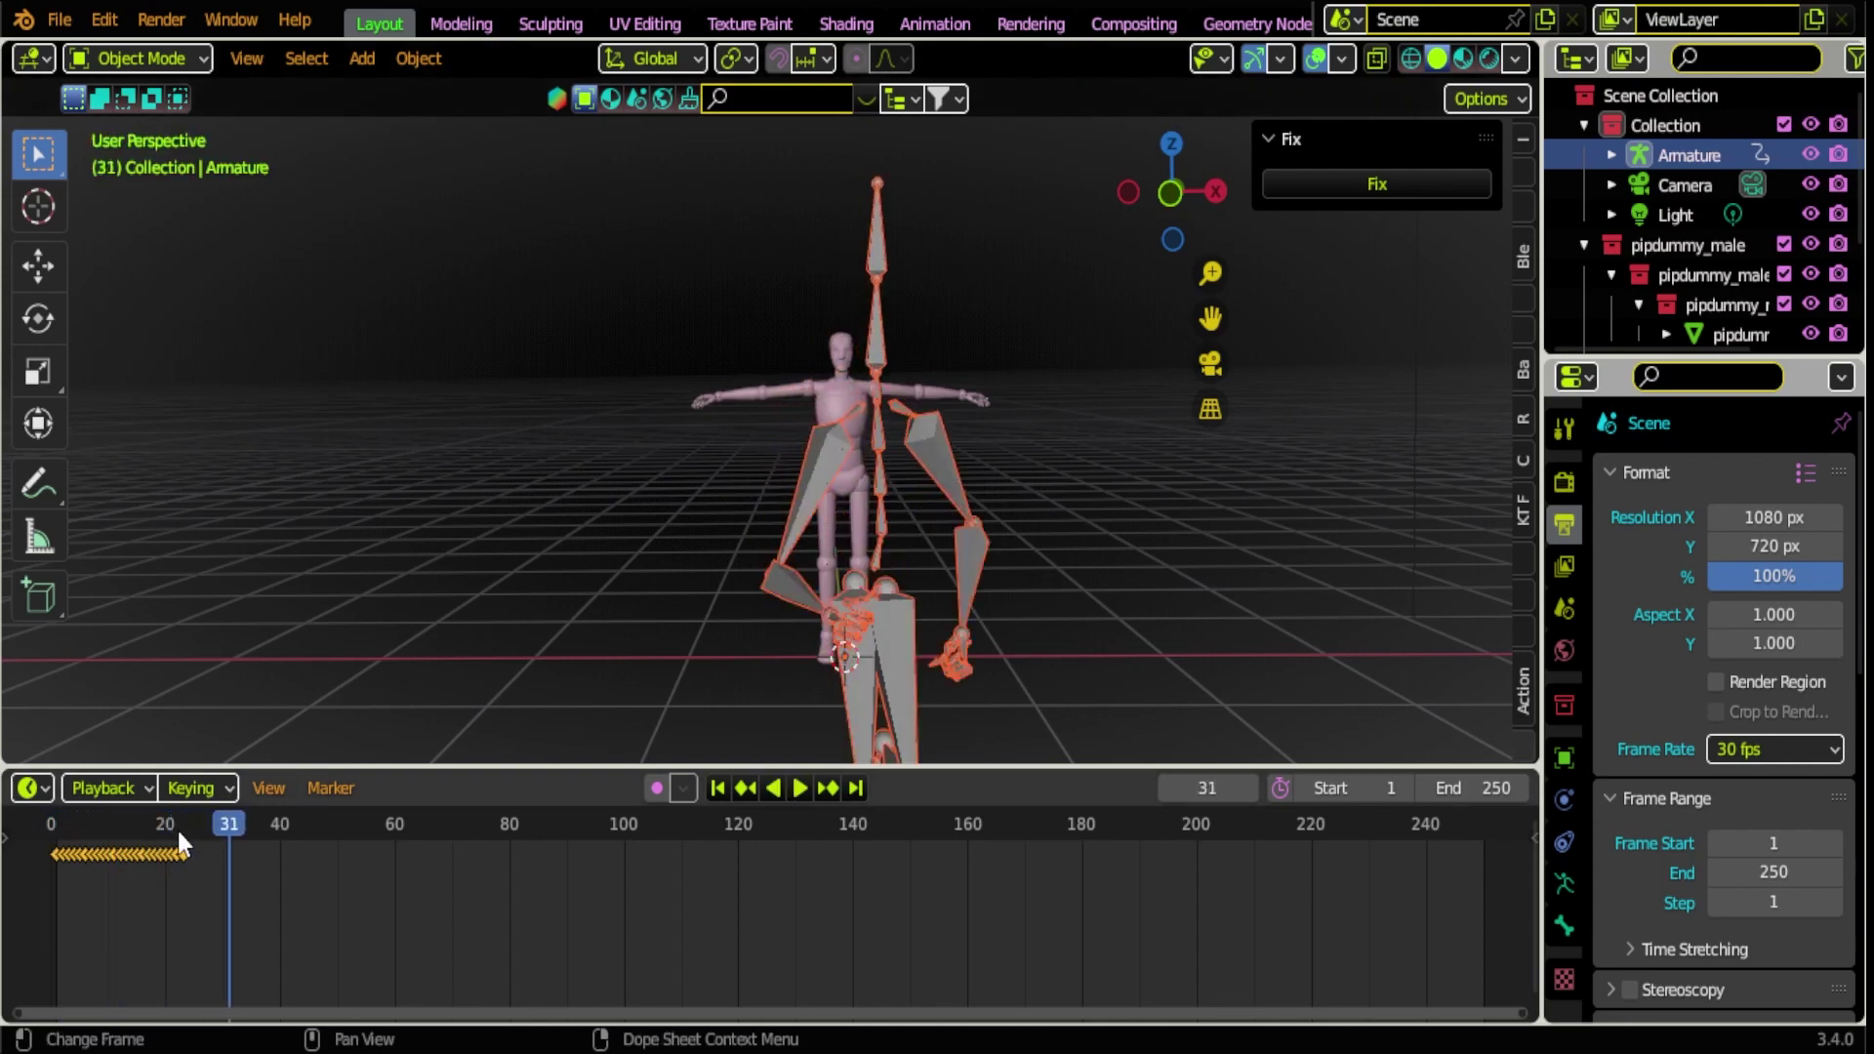
# - Rewind to frame 0 and replay, orbiting to compare the rig beside the mannequin
pyautogui.moveTo(177, 829); pyautogui.dragTo(51, 824)
pyautogui.moveTo(711, 530)
pyautogui.mouseDown(button='middle')
pyautogui.moveTo(369, 513)
pyautogui.moveTo(613, 513)
pyautogui.moveTo(650, 494)
pyautogui.moveTo(765, 514)
pyautogui.moveTo(682, 510)
pyautogui.moveTo(727, 504)
pyautogui.mouseUp(button='middle')
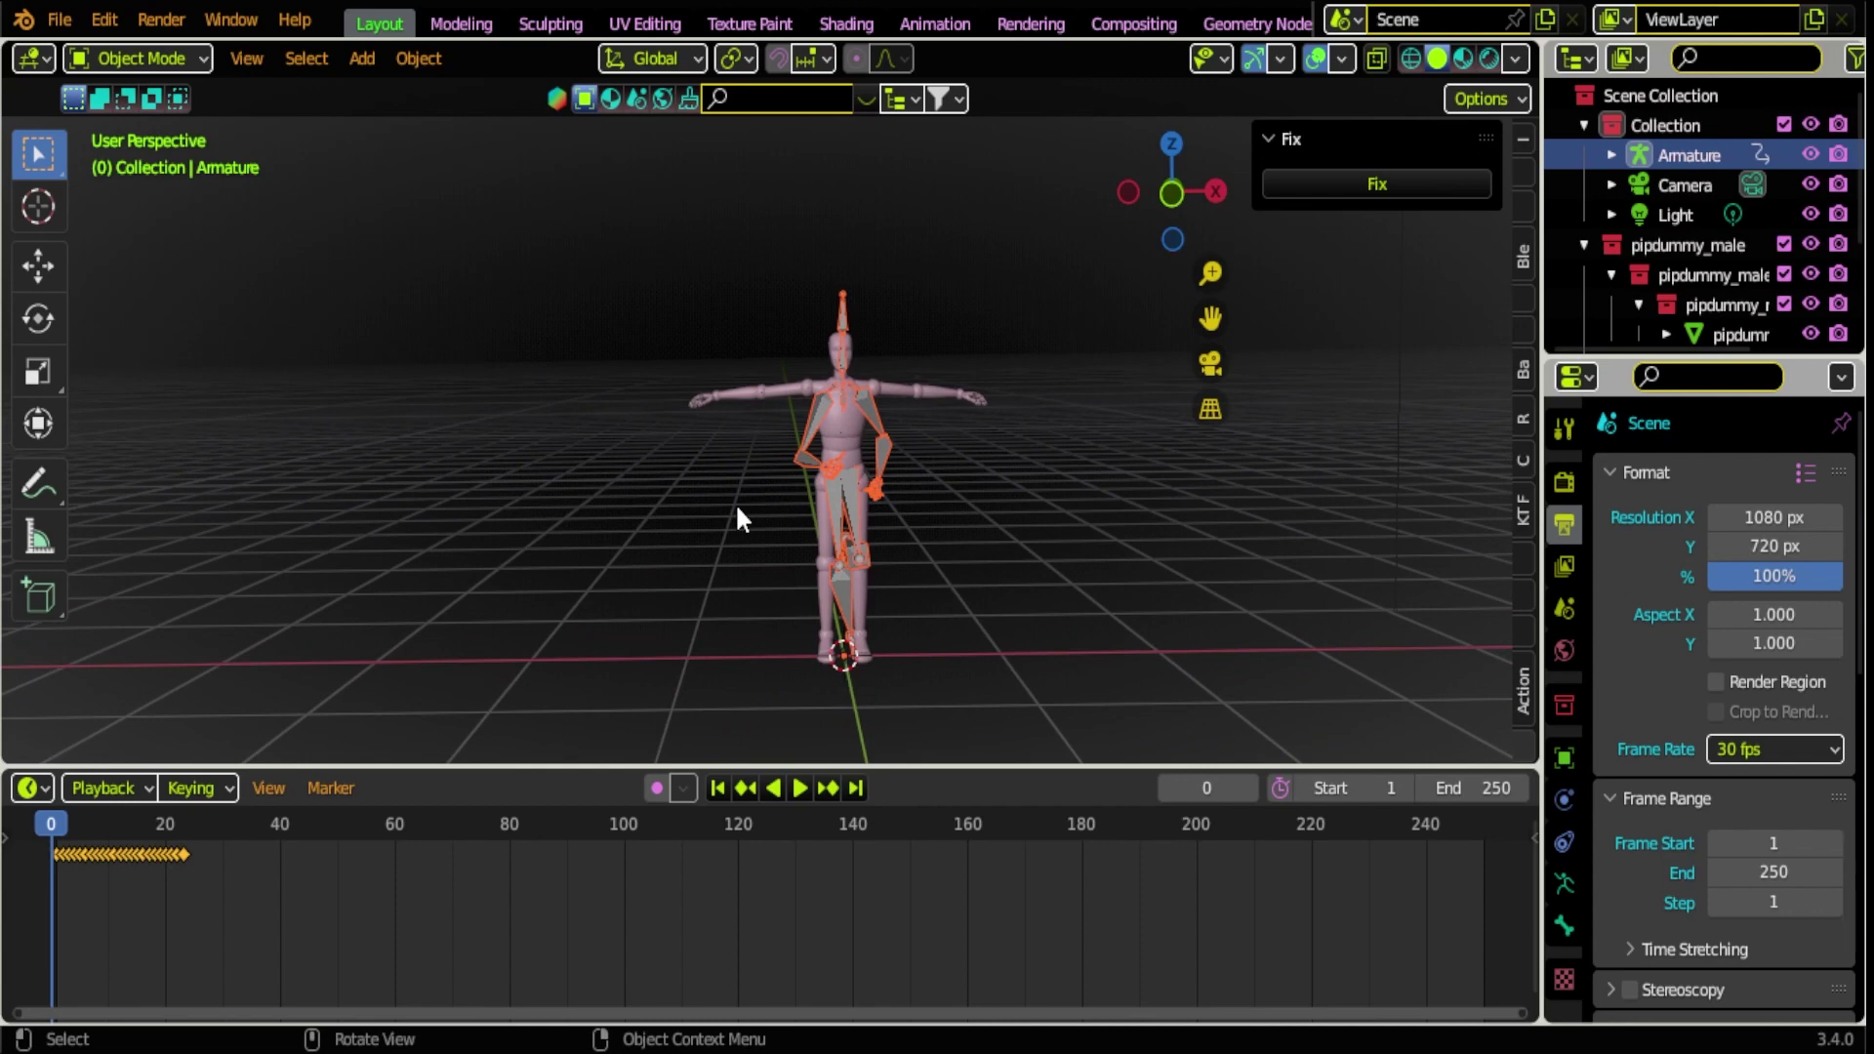
pyautogui.press('space')
pyautogui.moveTo(1150, 603); pyautogui.dragTo(1016, 719, button='middle')
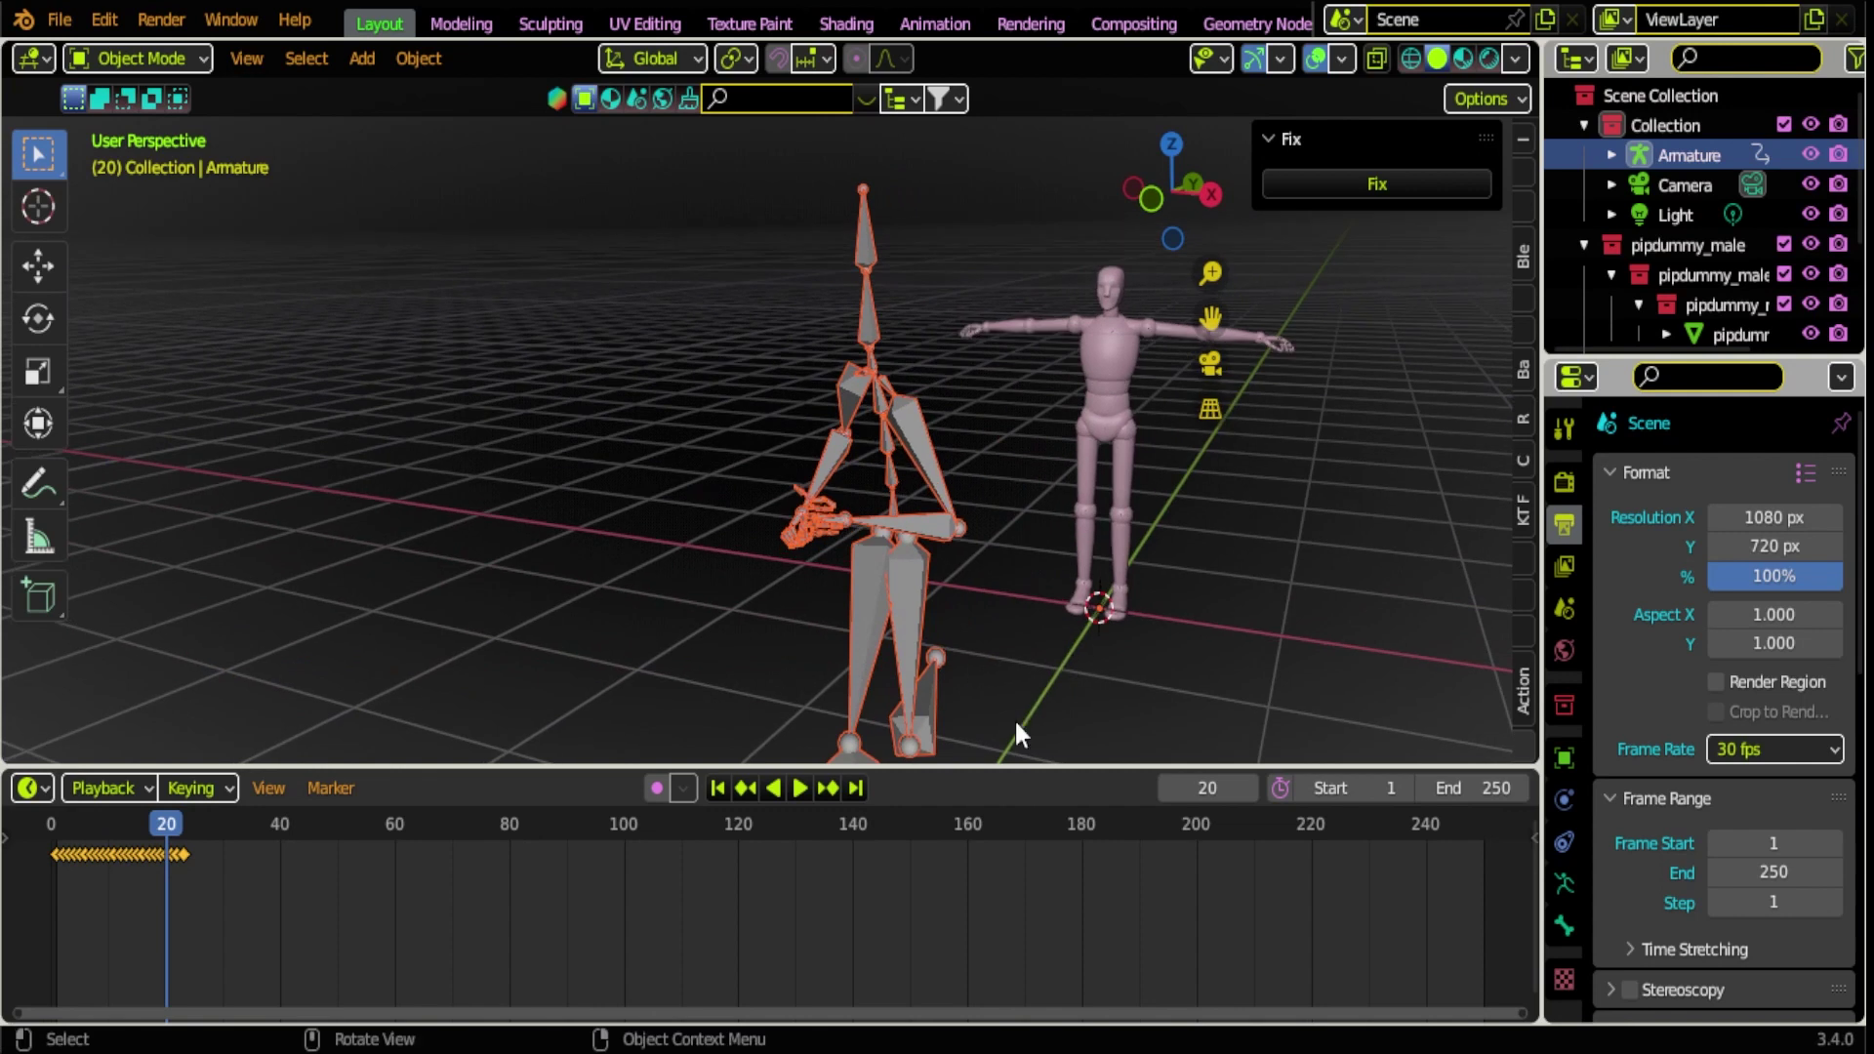
# - Snap the armature onto the mannequin with Fix and preview it from frame 0
pyautogui.click(1360, 180)
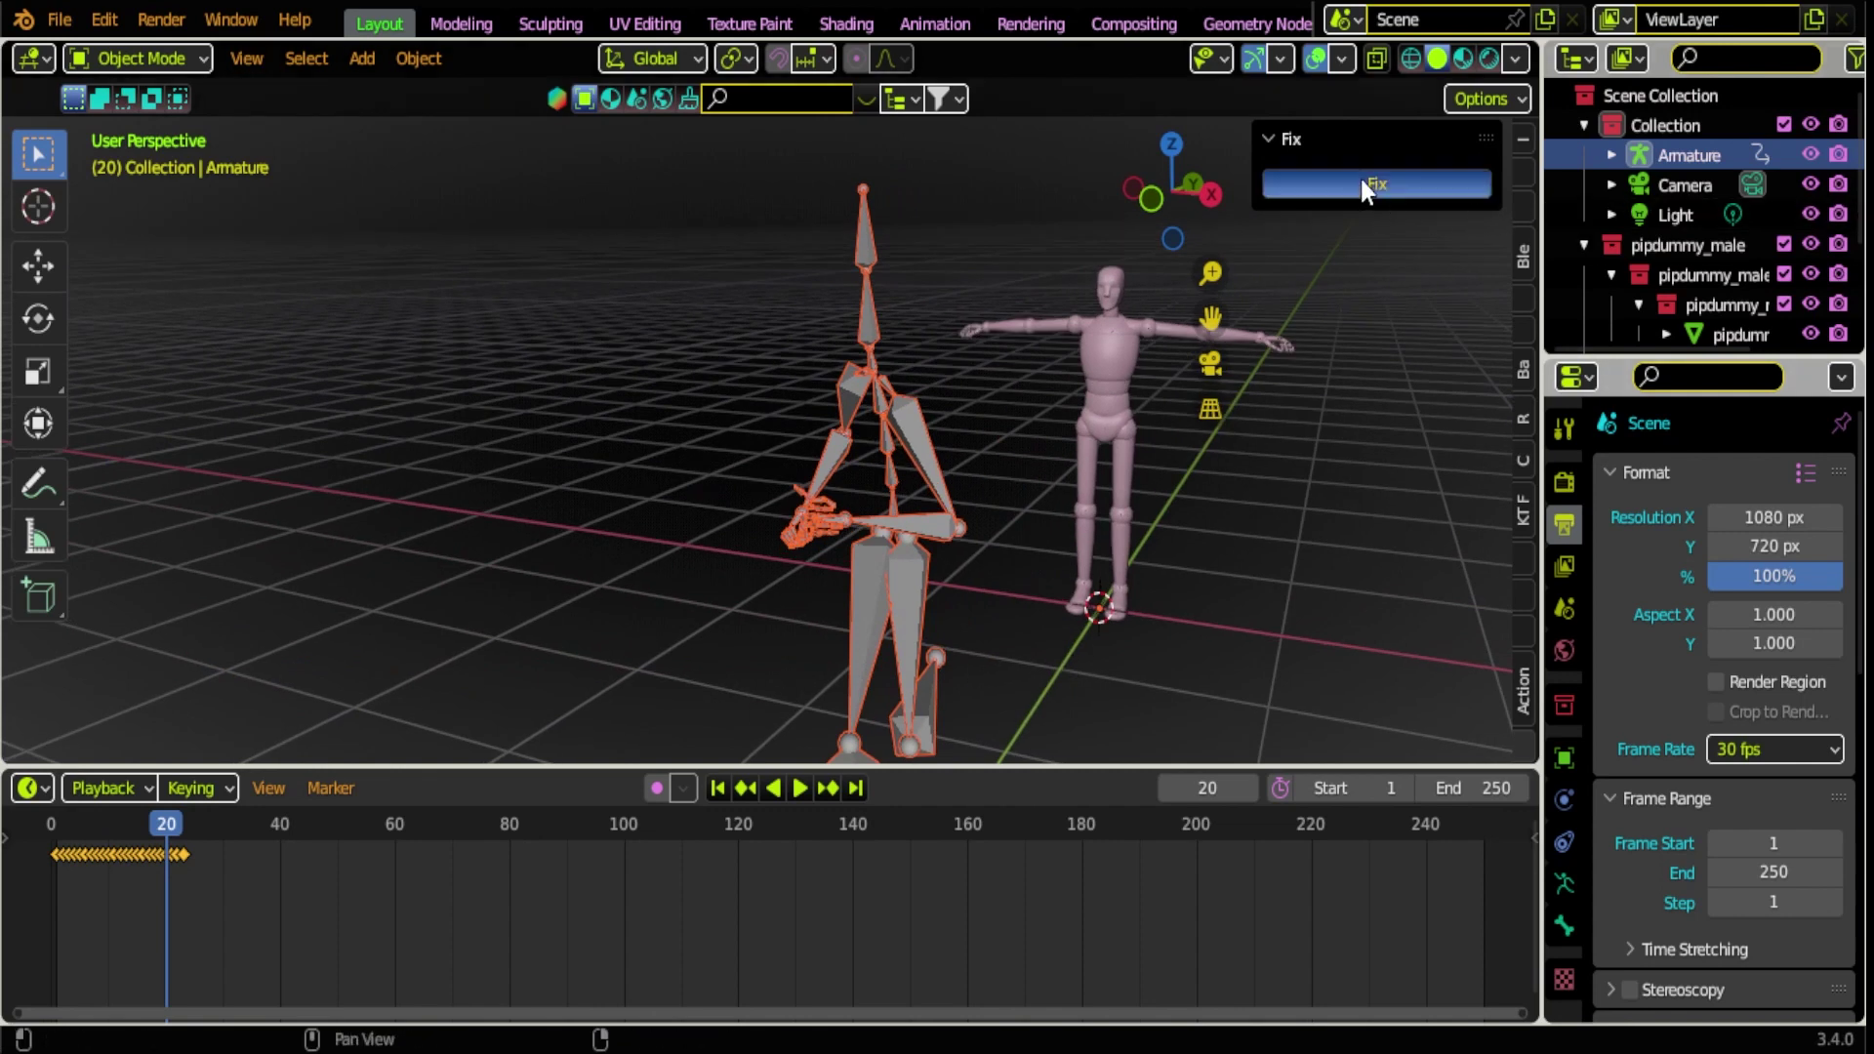
pyautogui.press('space')
pyautogui.press('space')
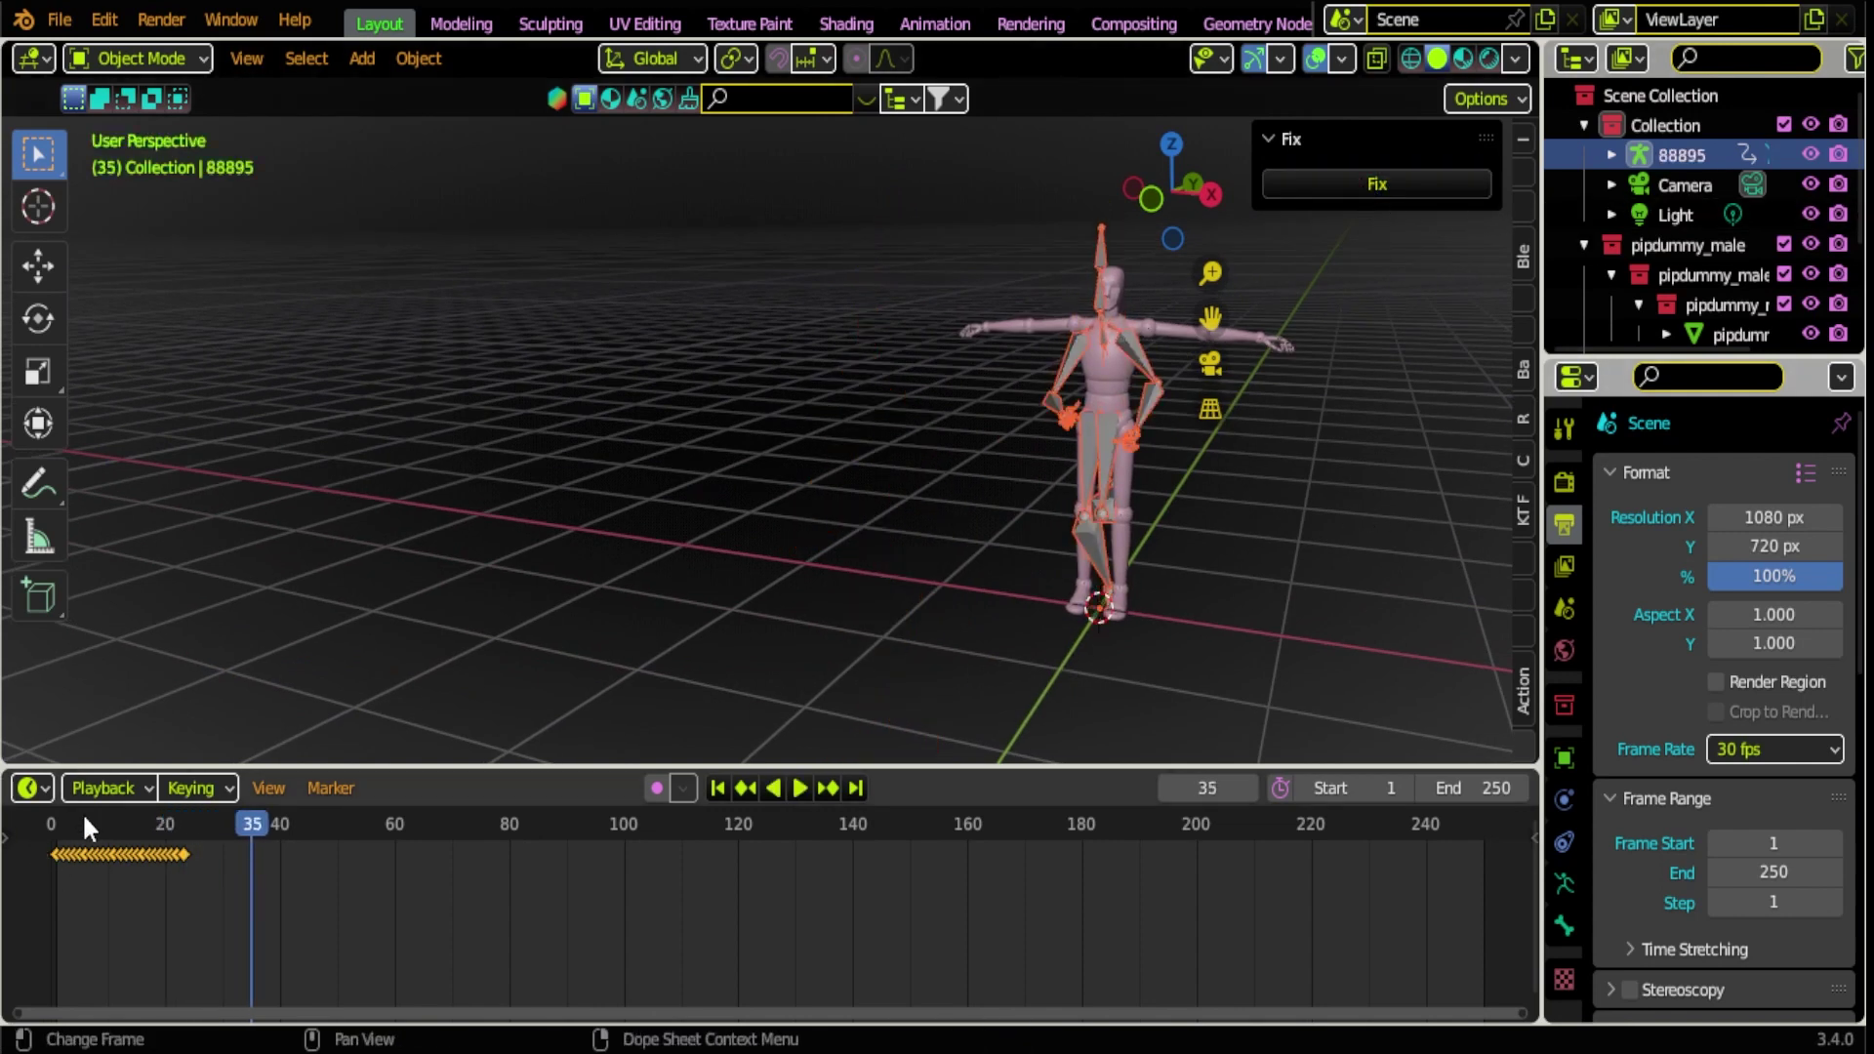
pyautogui.click(51, 828)
pyautogui.press('space')
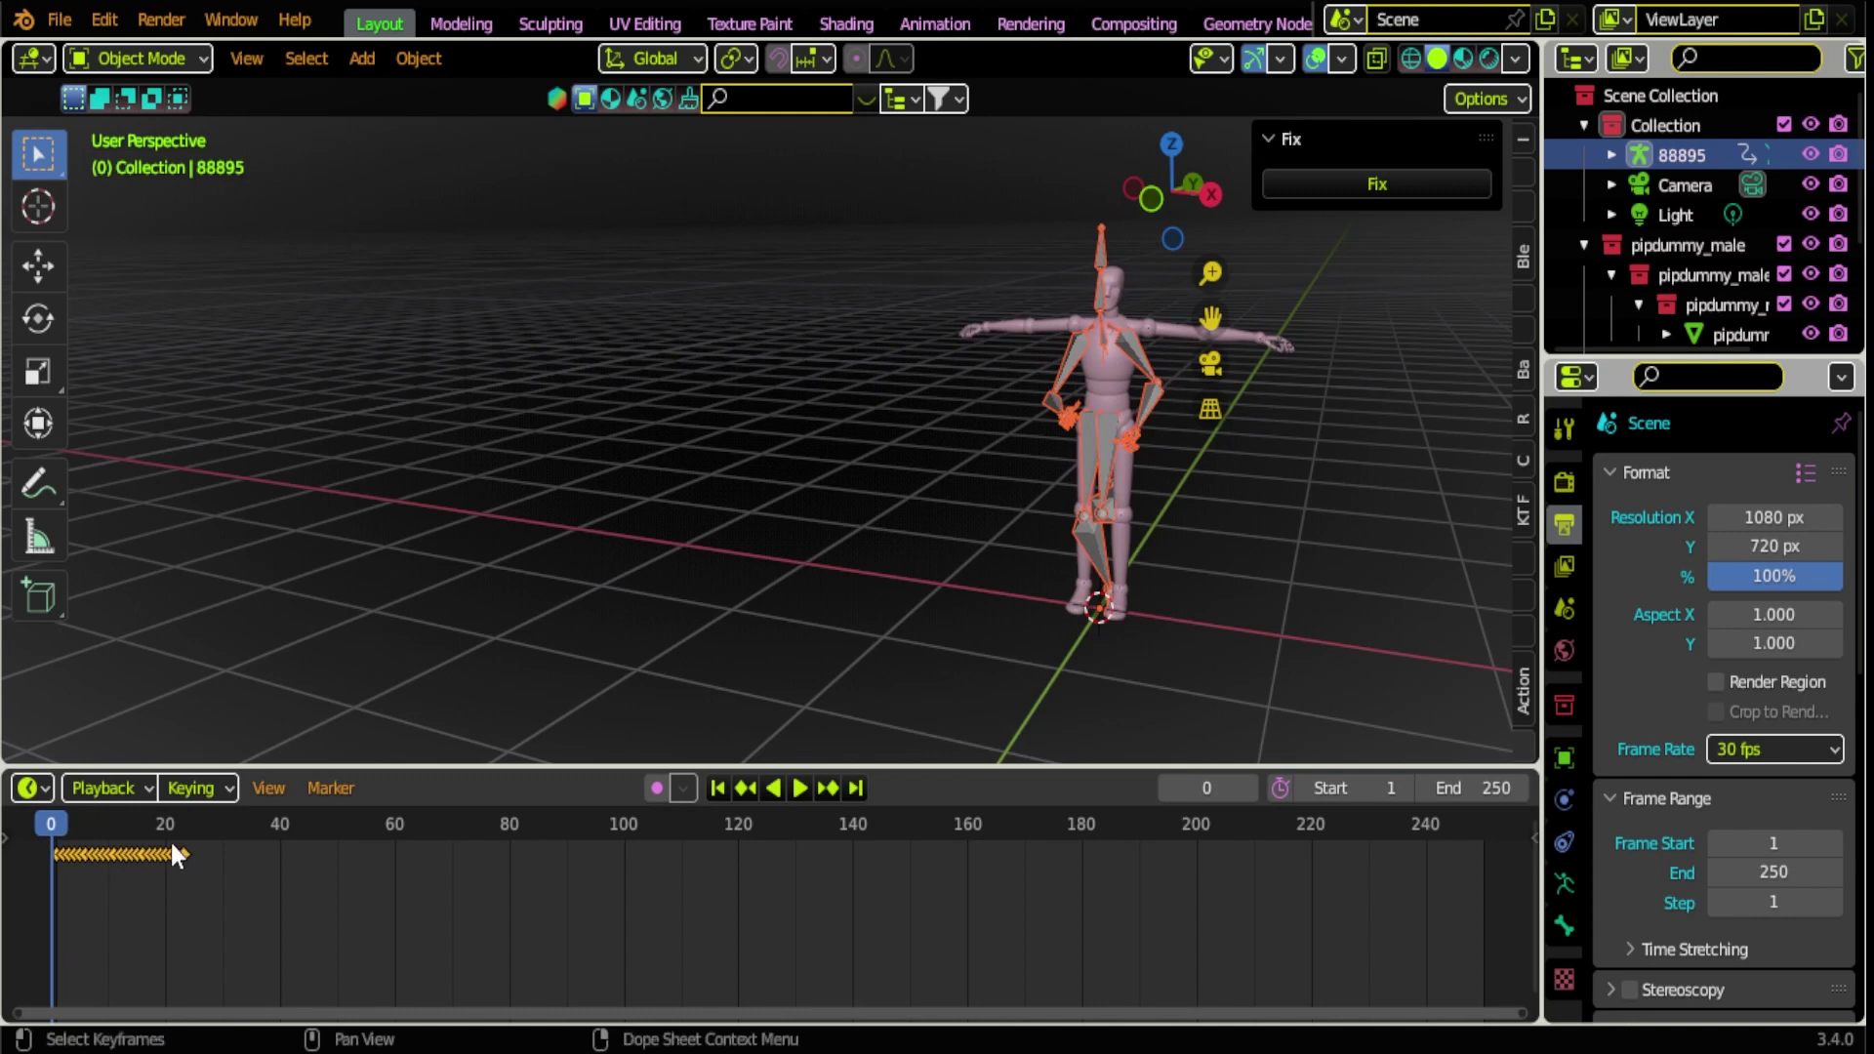
# - Paste the copied keyframes at frame 24, extending the animation to about frame 46
pyautogui.moveTo(172, 843); pyautogui.dragTo(187, 830)
pyautogui.hotkey('ctrl', 'v')
pyautogui.click(188, 789)
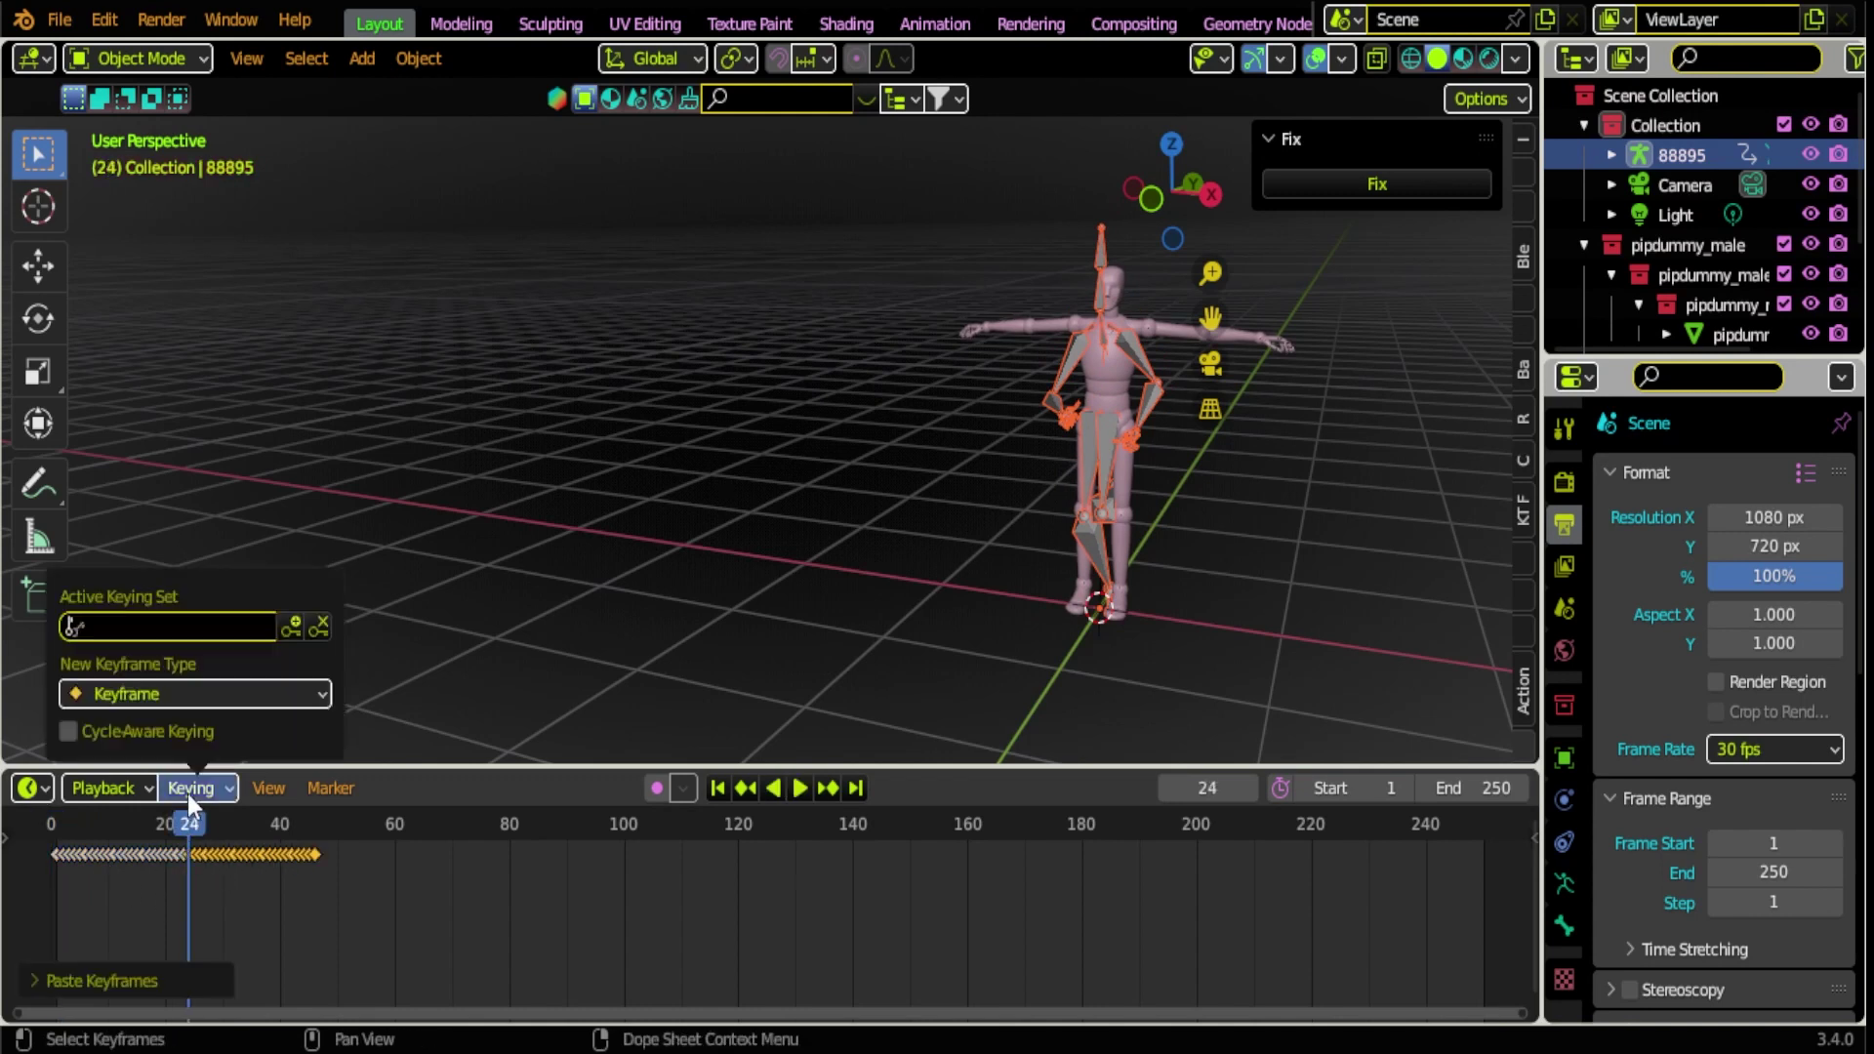
pyautogui.moveTo(198, 826); pyautogui.dragTo(313, 837)
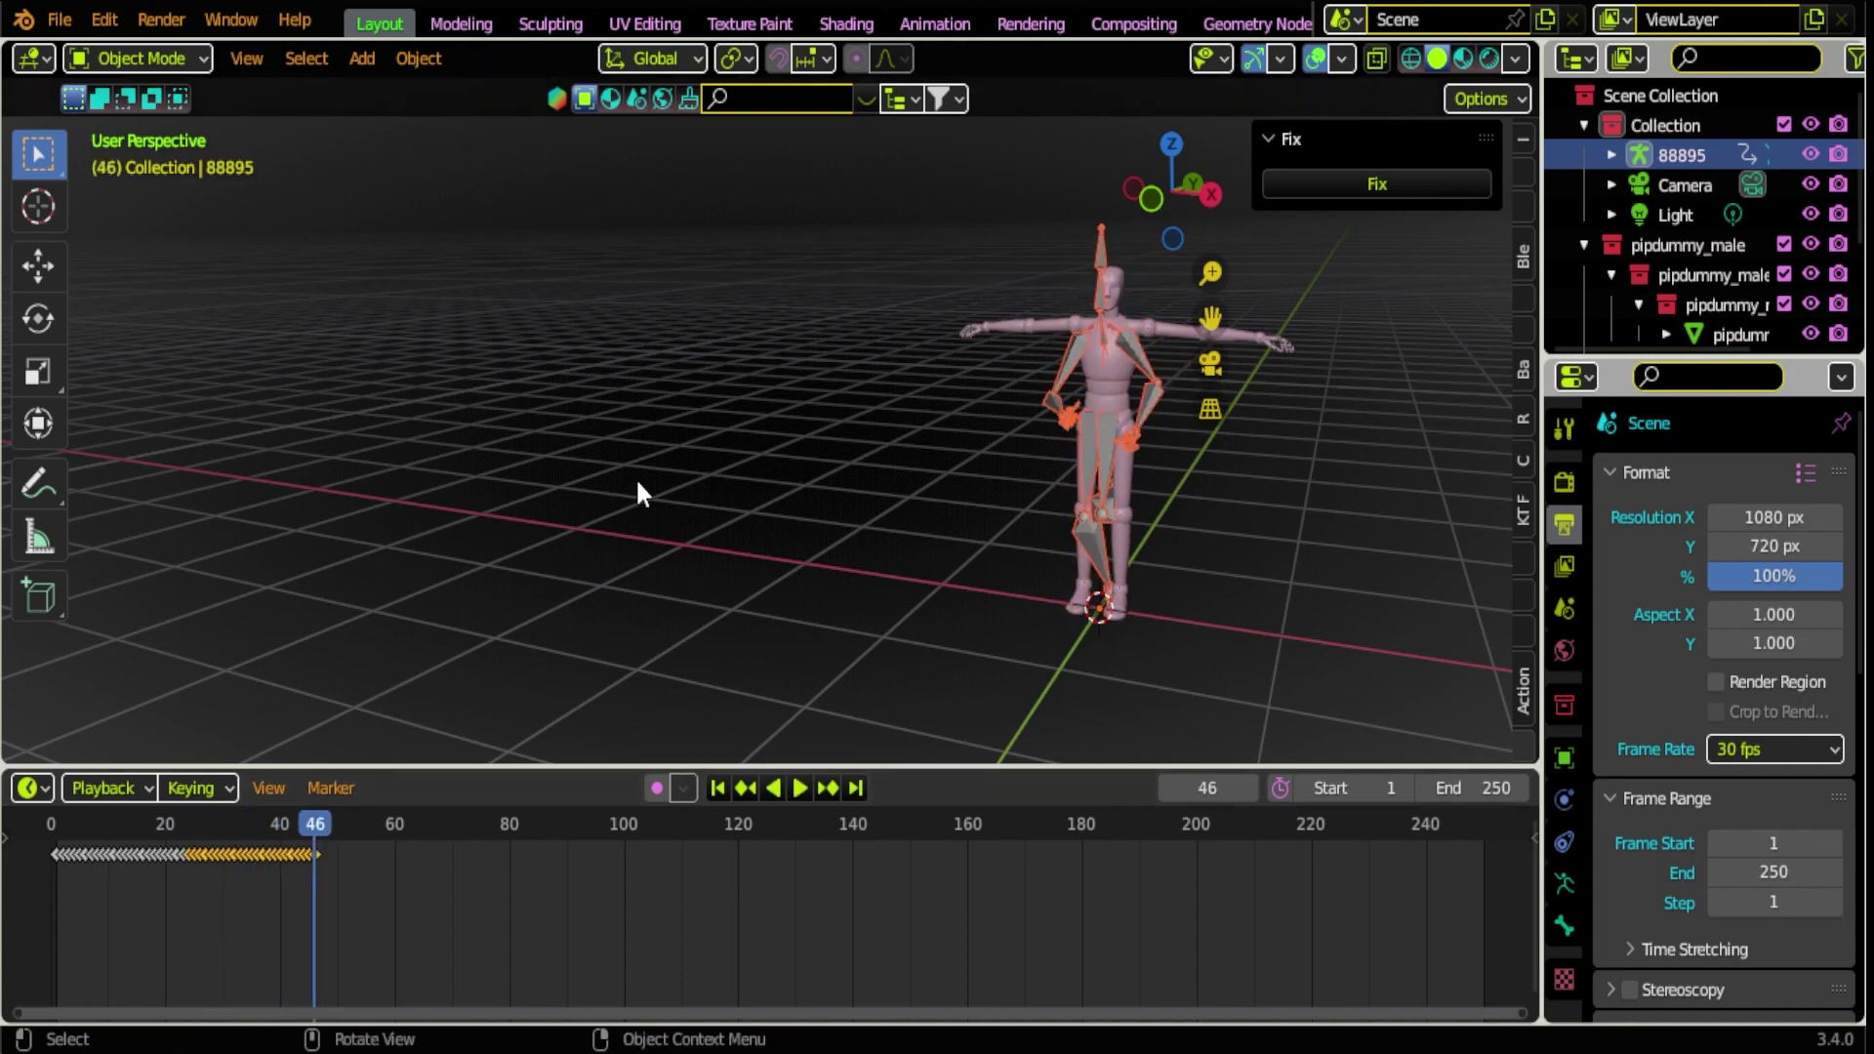
pyautogui.moveTo(635, 477); pyautogui.dragTo(709, 459, button='middle')
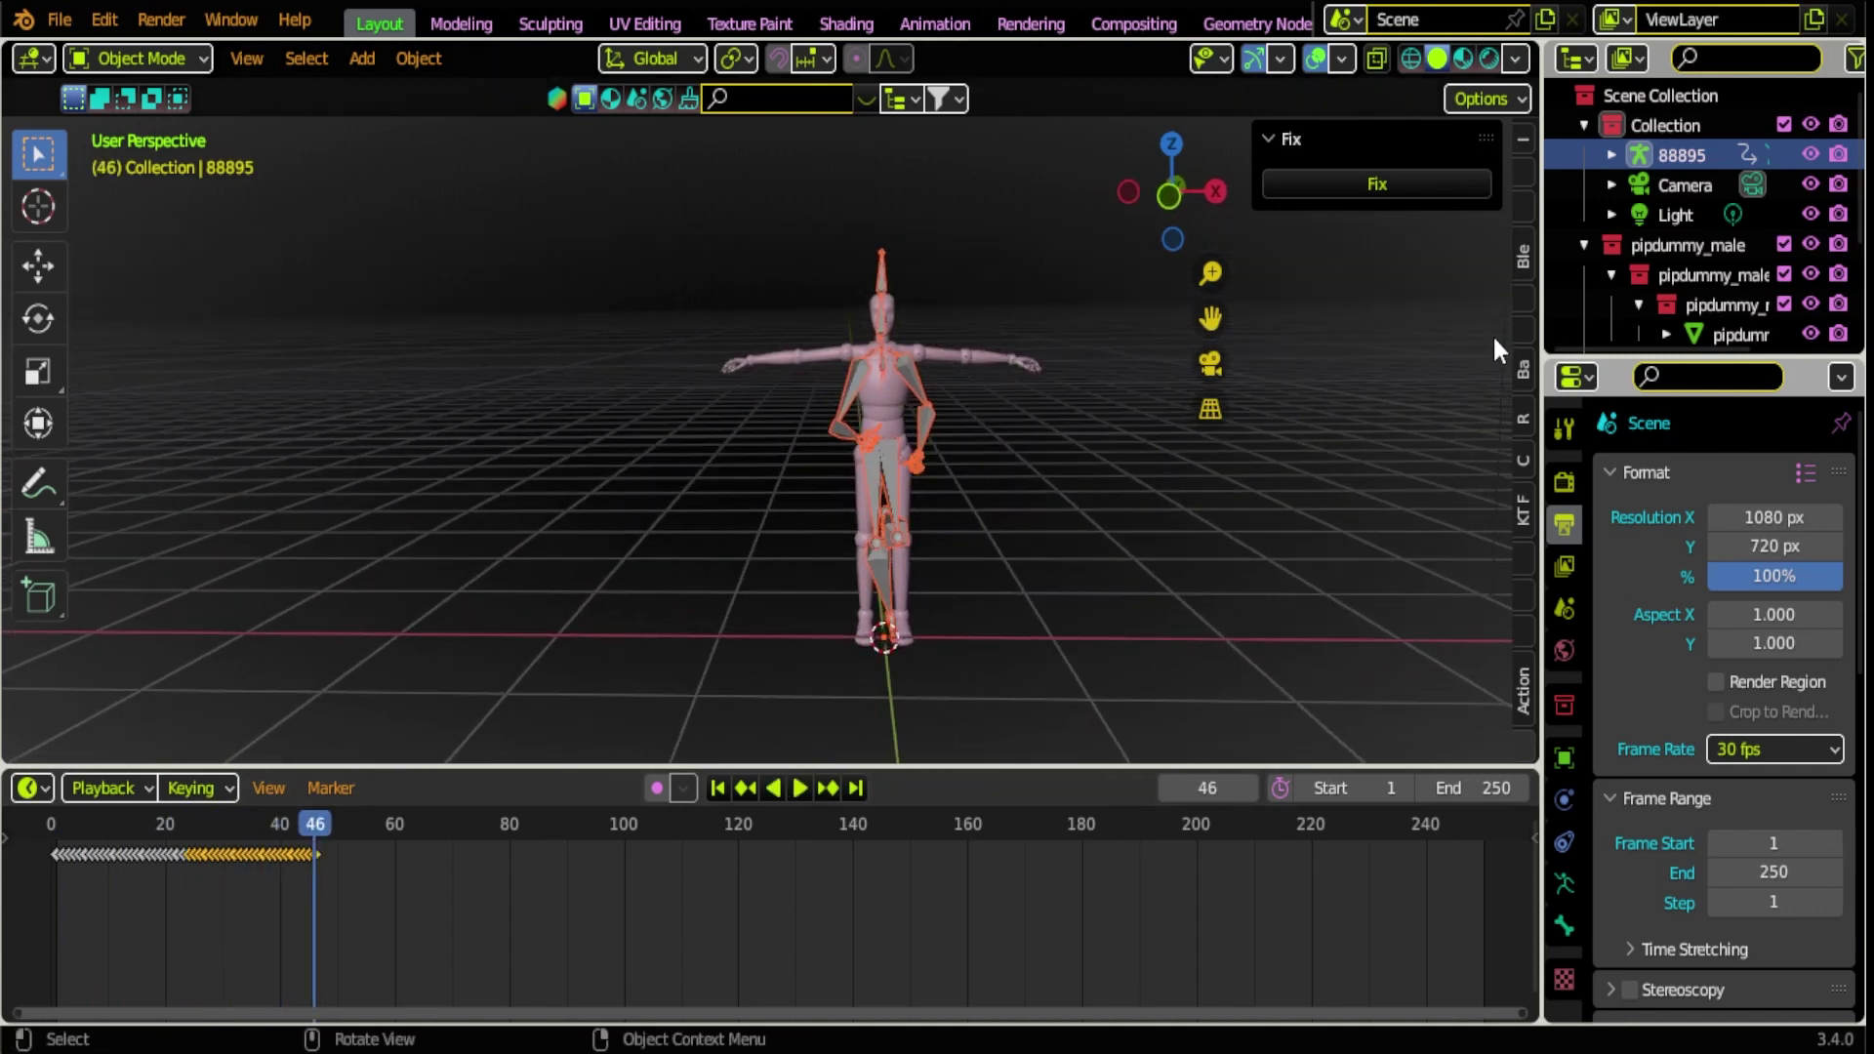
# - In Rokoko Retargeting, set 88895 as Source and pipdummy_male_ARM as Target
pyautogui.click(1523, 408)
pyautogui.scroll(-5, 1356, 430)
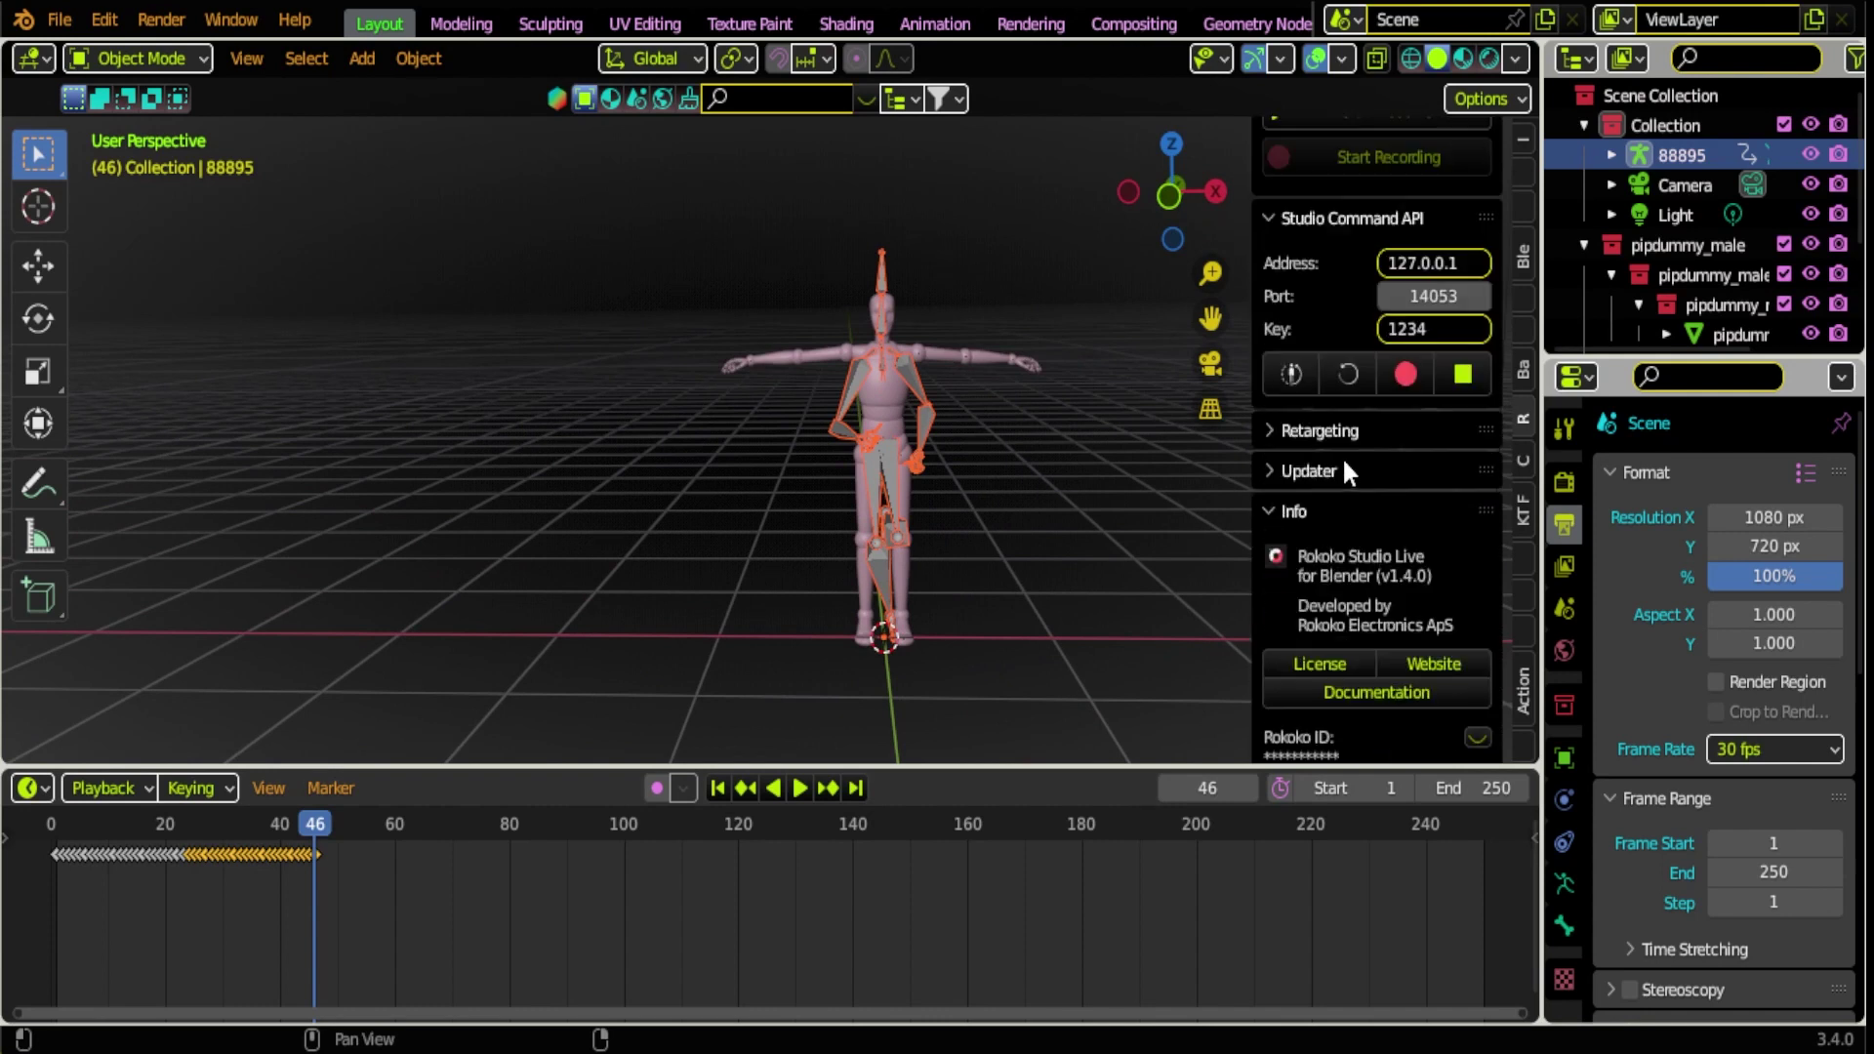
pyautogui.click(1338, 432)
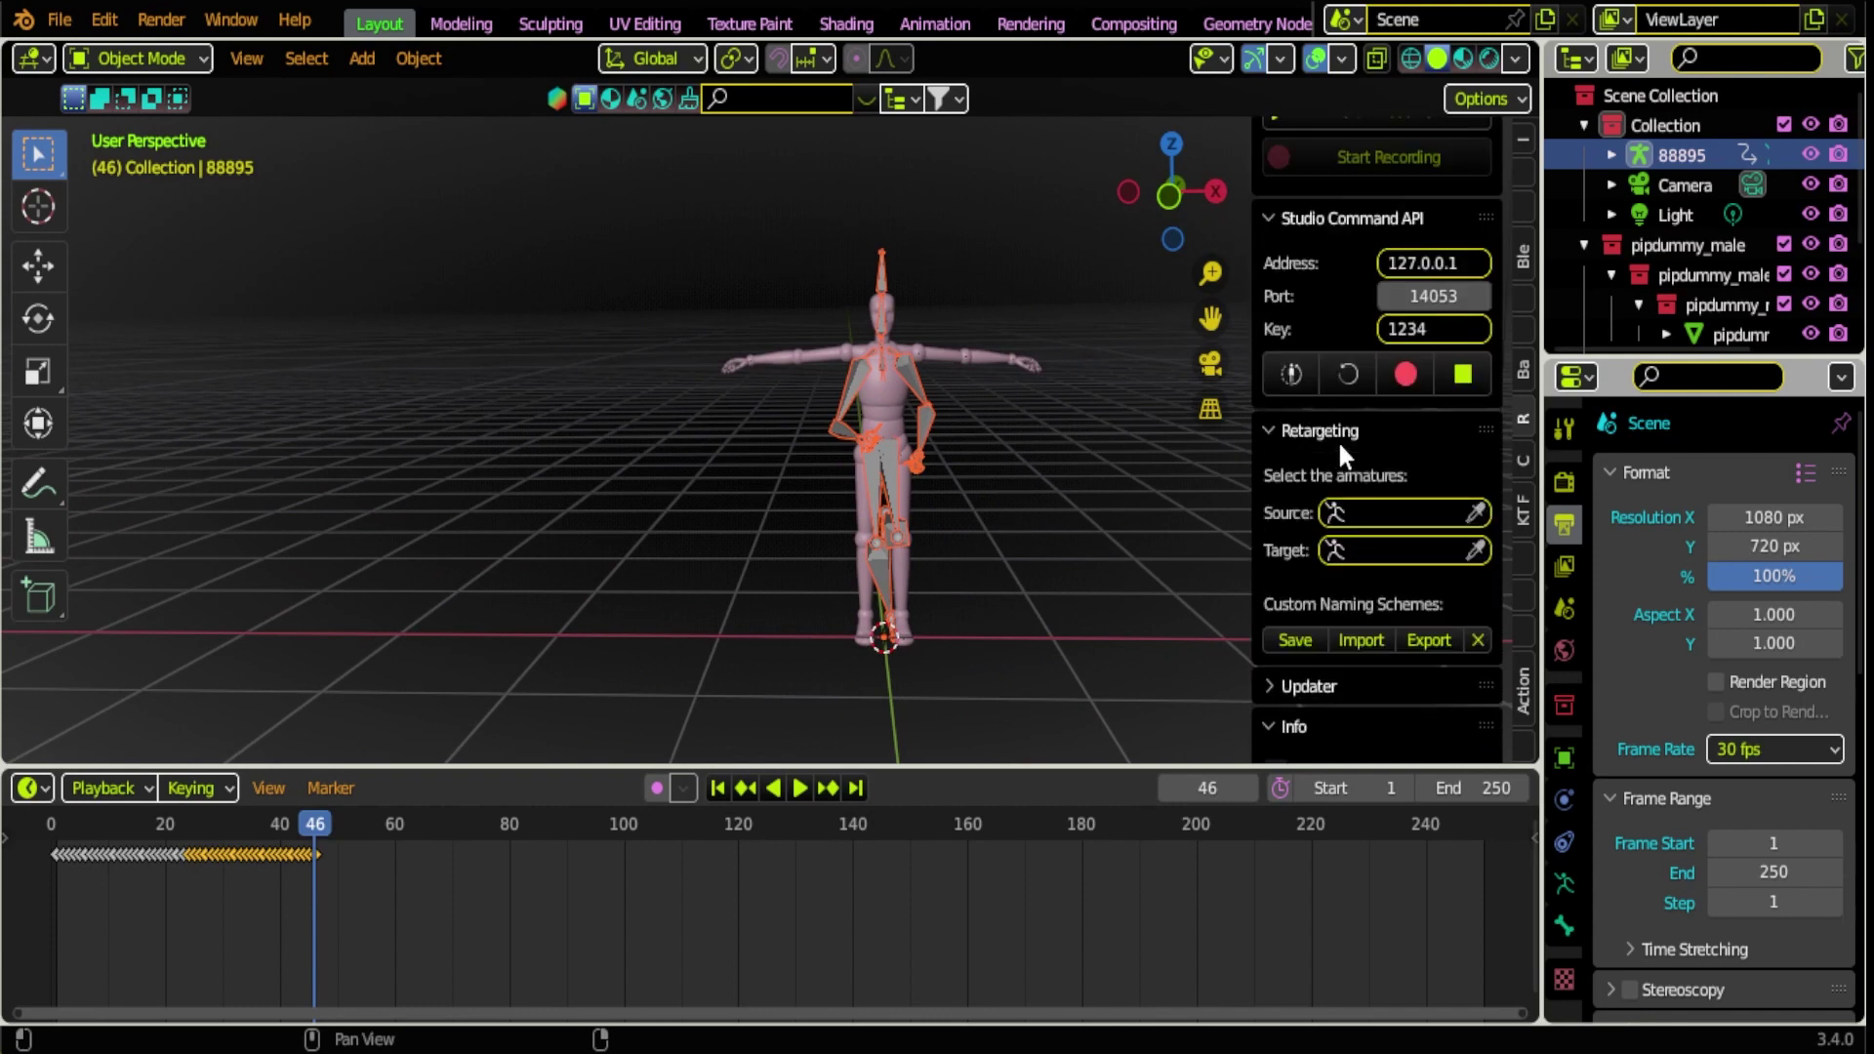
pyautogui.click(1477, 513)
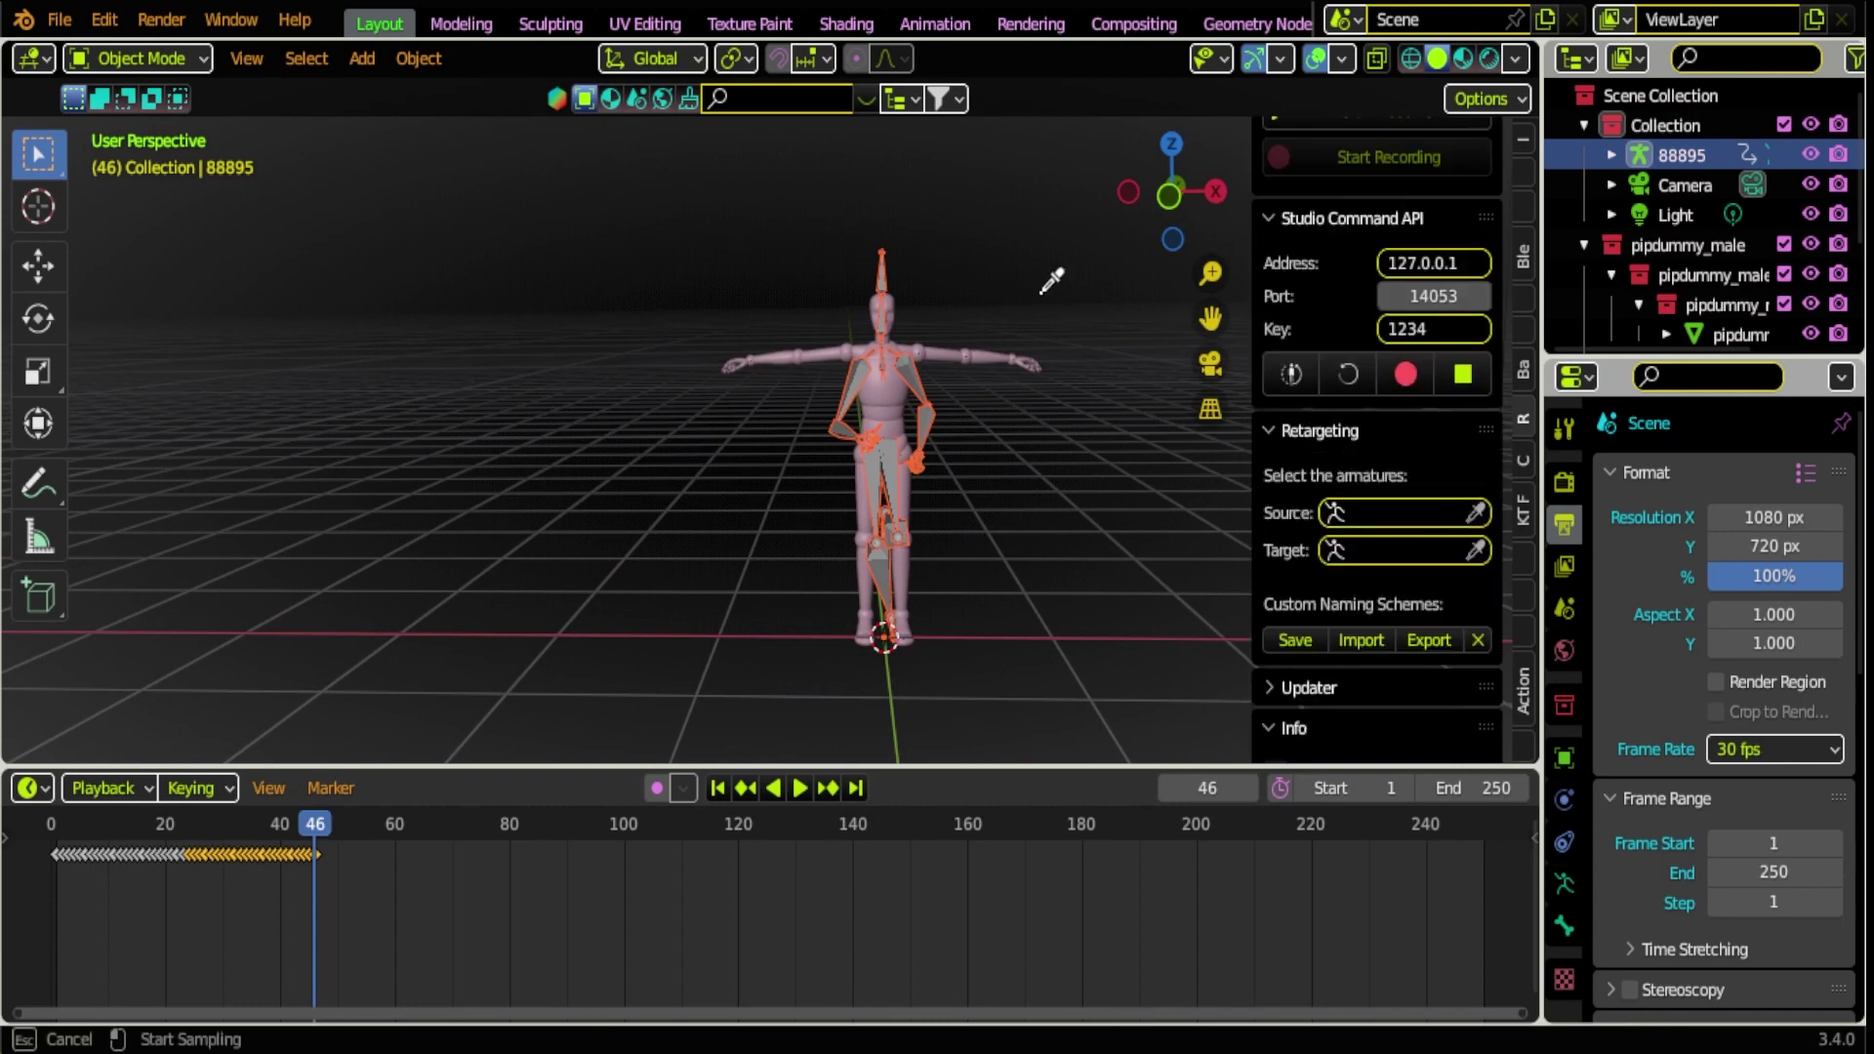
pyautogui.click(883, 252)
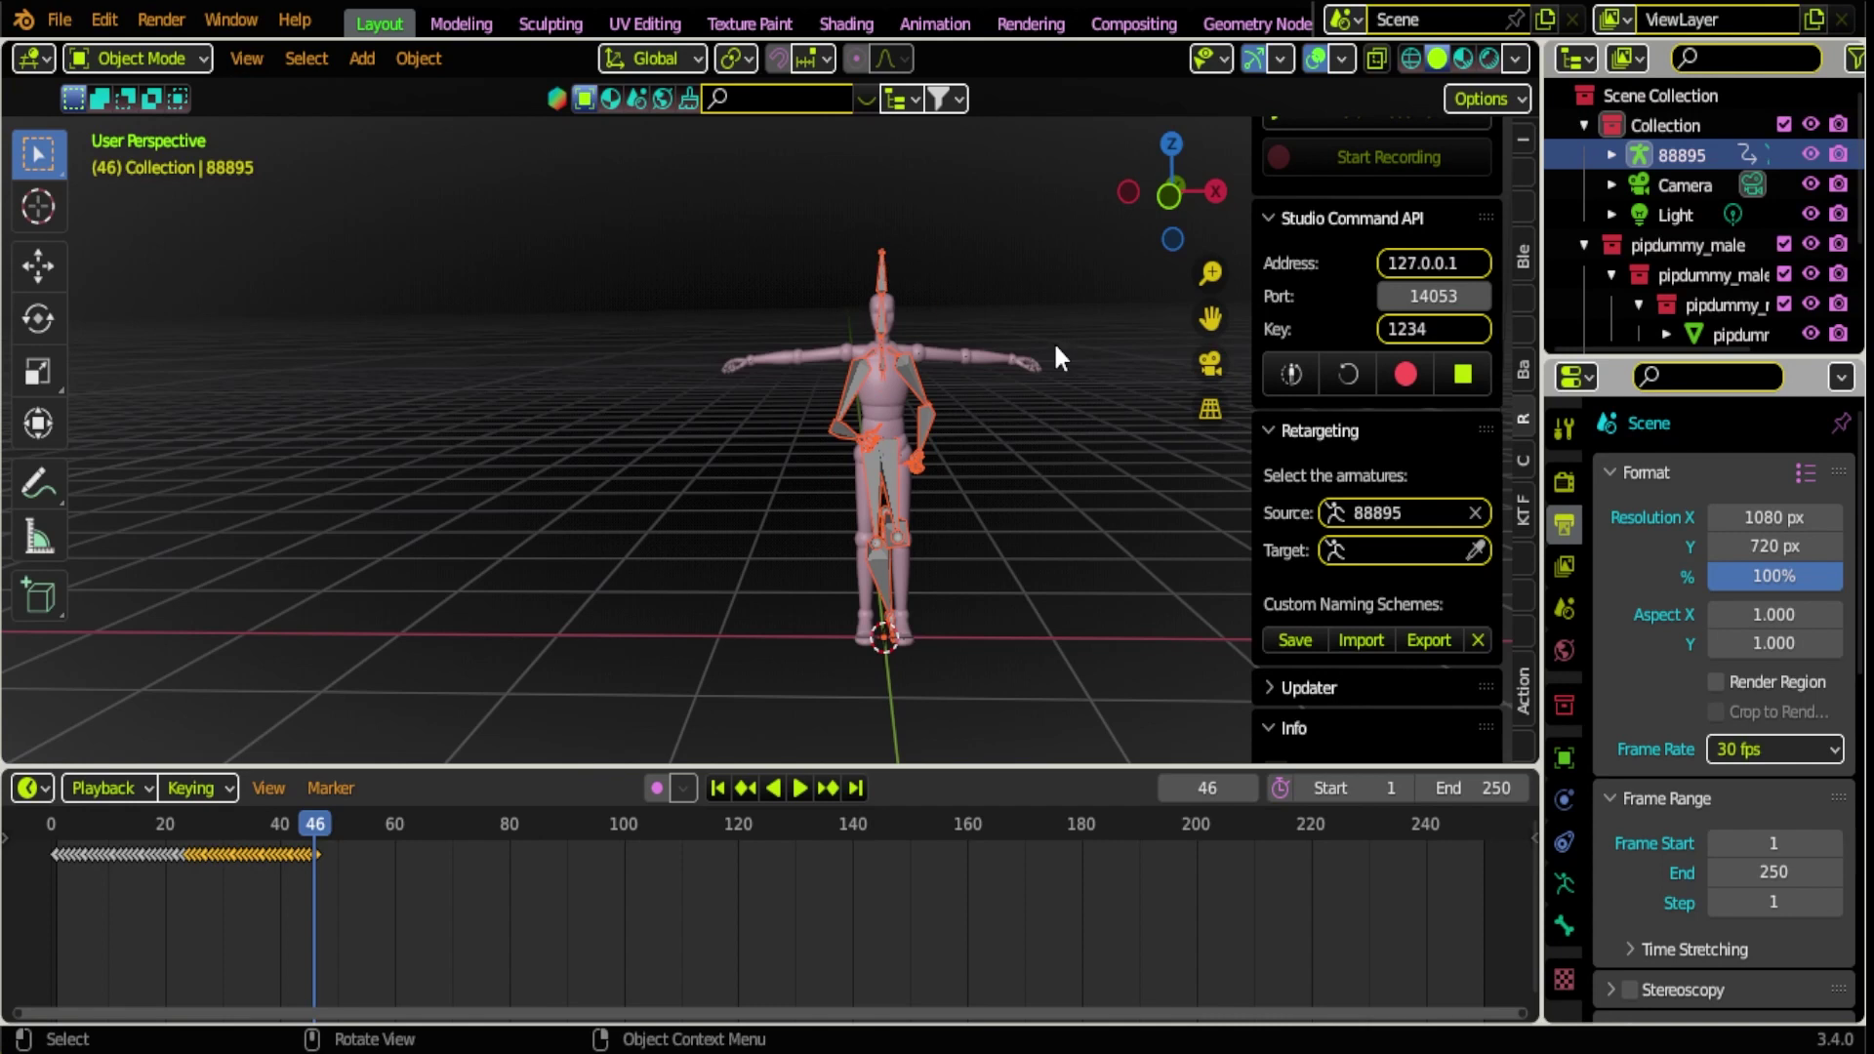
pyautogui.click(1476, 549)
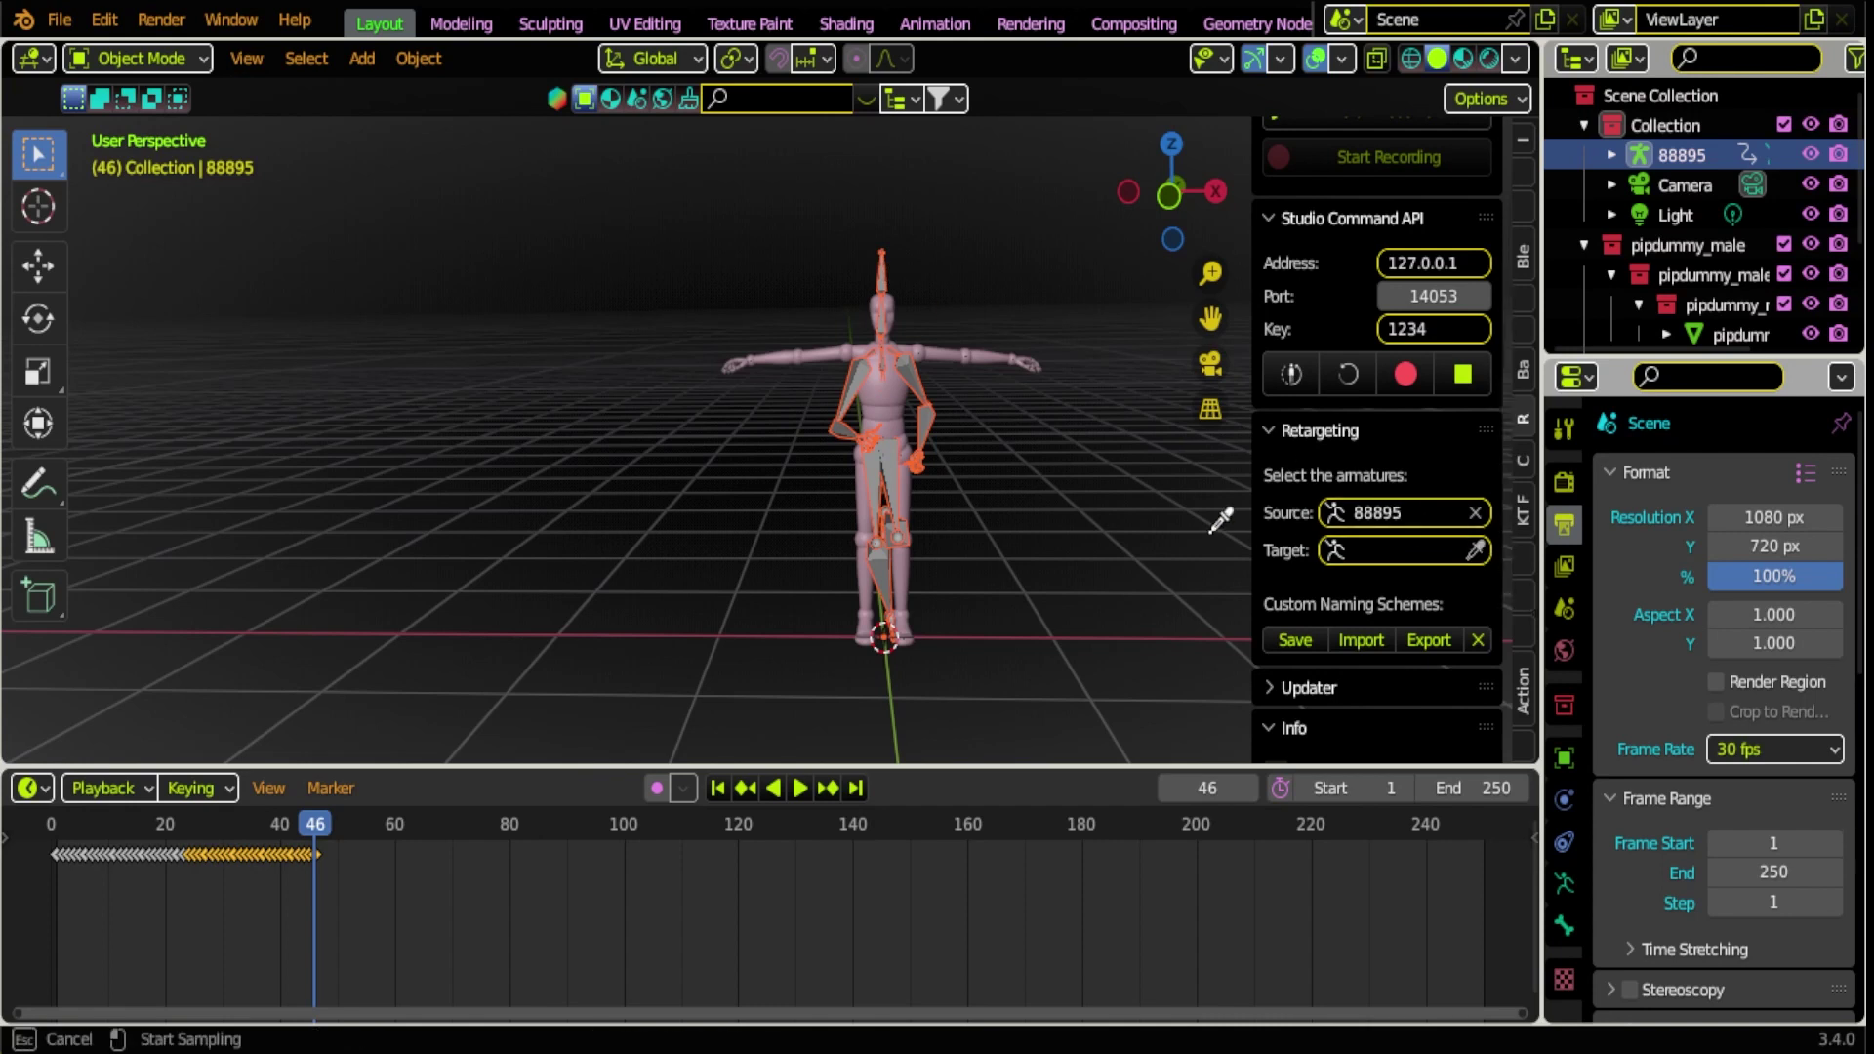
pyautogui.click(1027, 369)
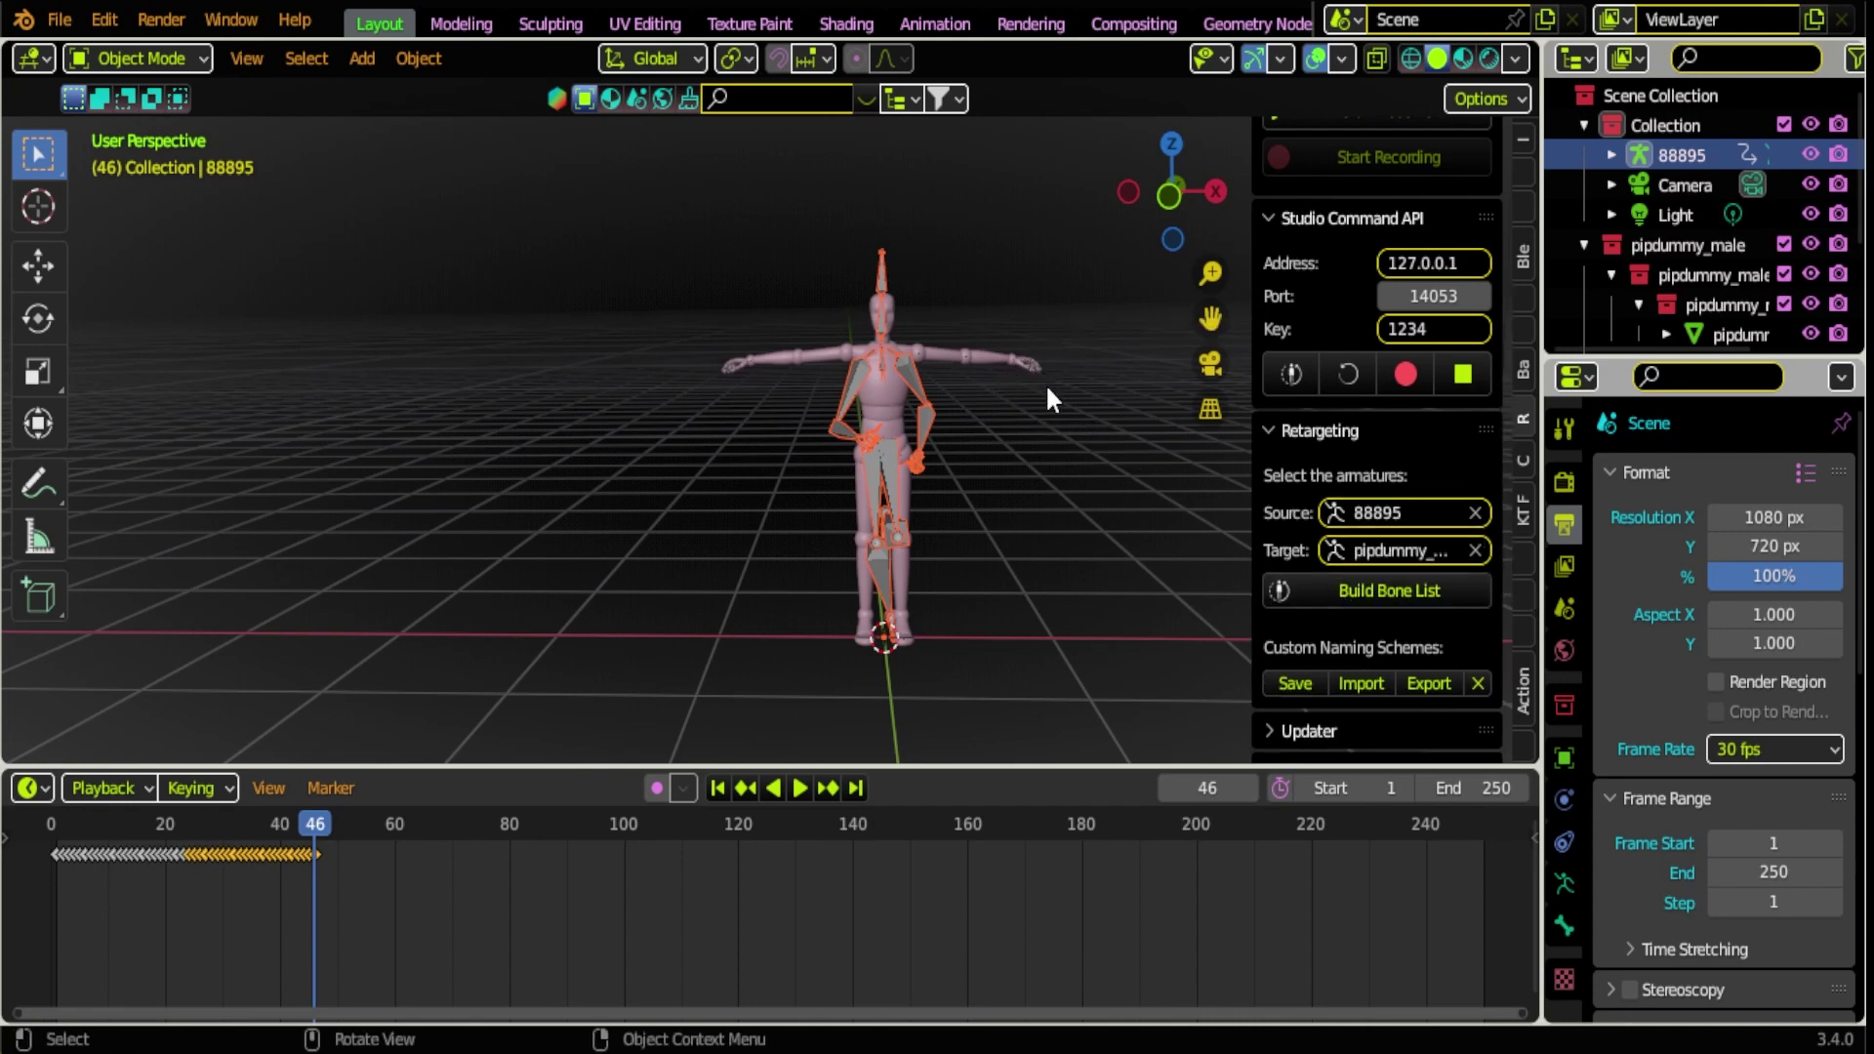
# - Build the bone list and retarget the animation onto pipdummy_male_ARM, creating 88895_copy
pyautogui.click(1382, 591)
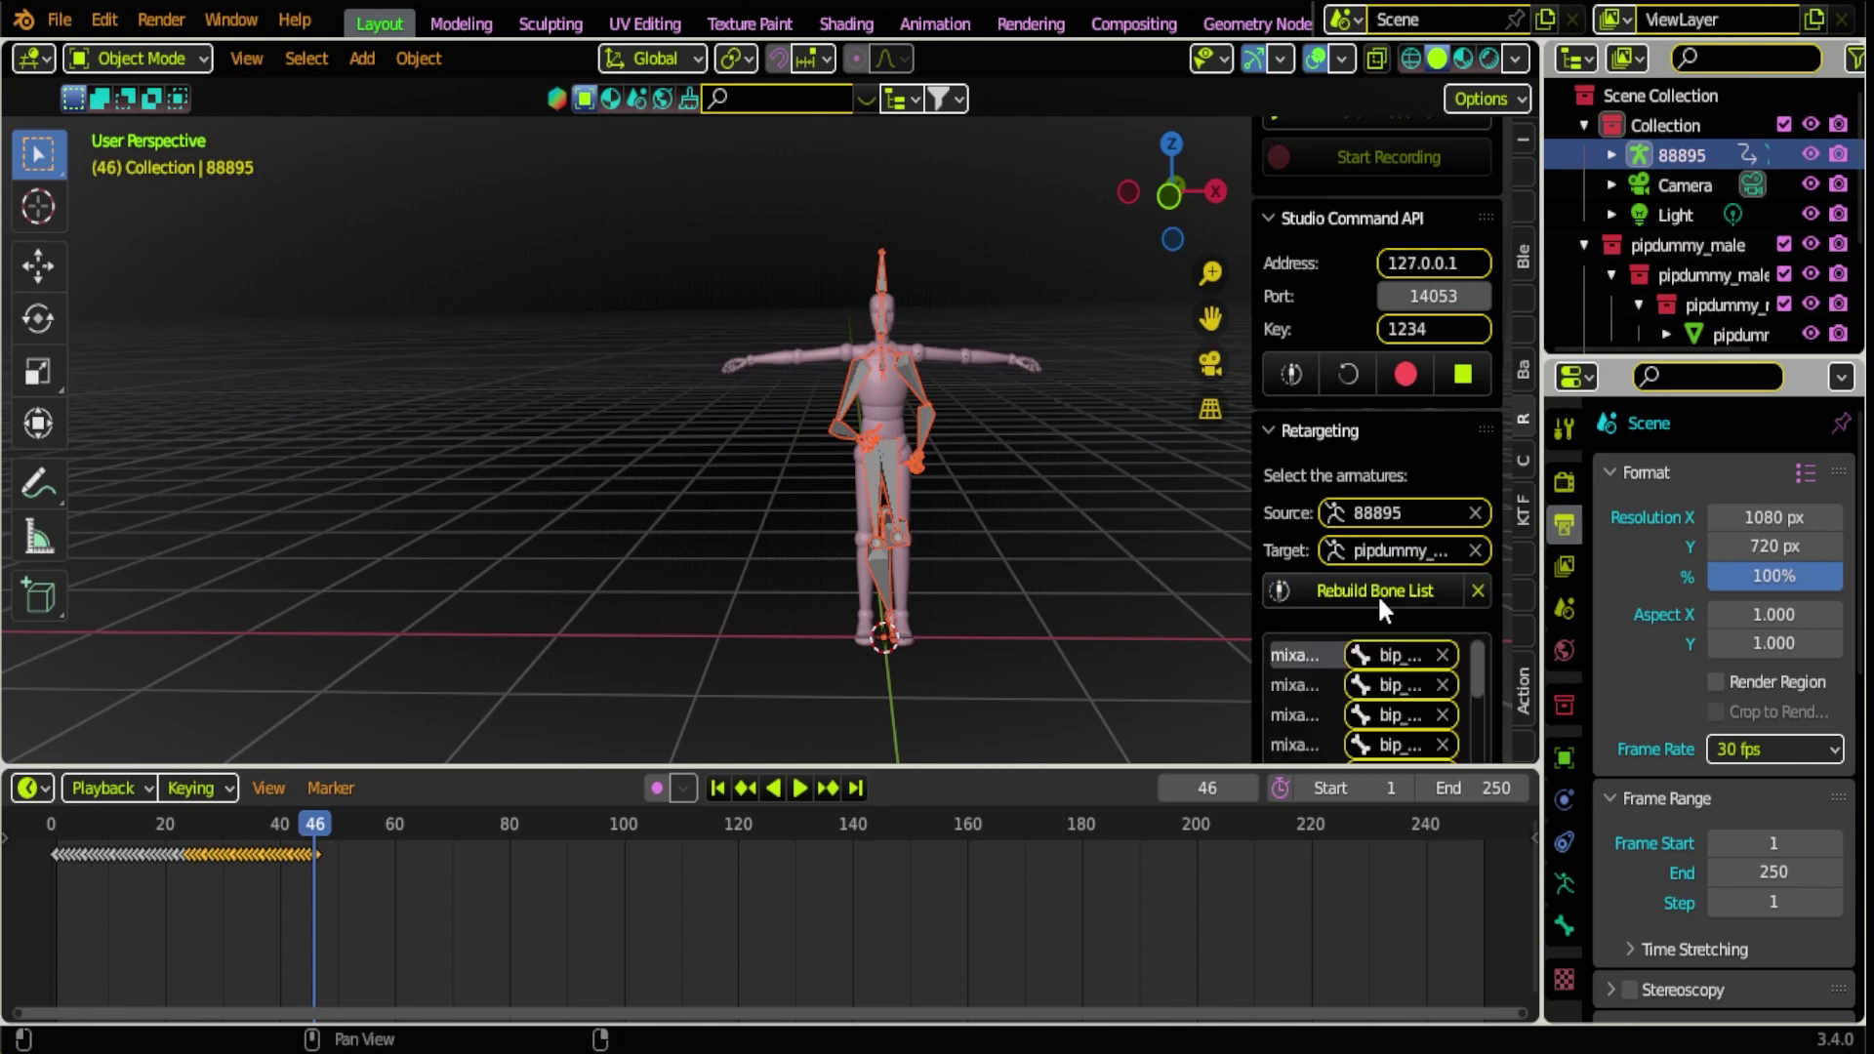
pyautogui.scroll(-2, 1364, 615)
pyautogui.scroll(-8, 1262, 649)
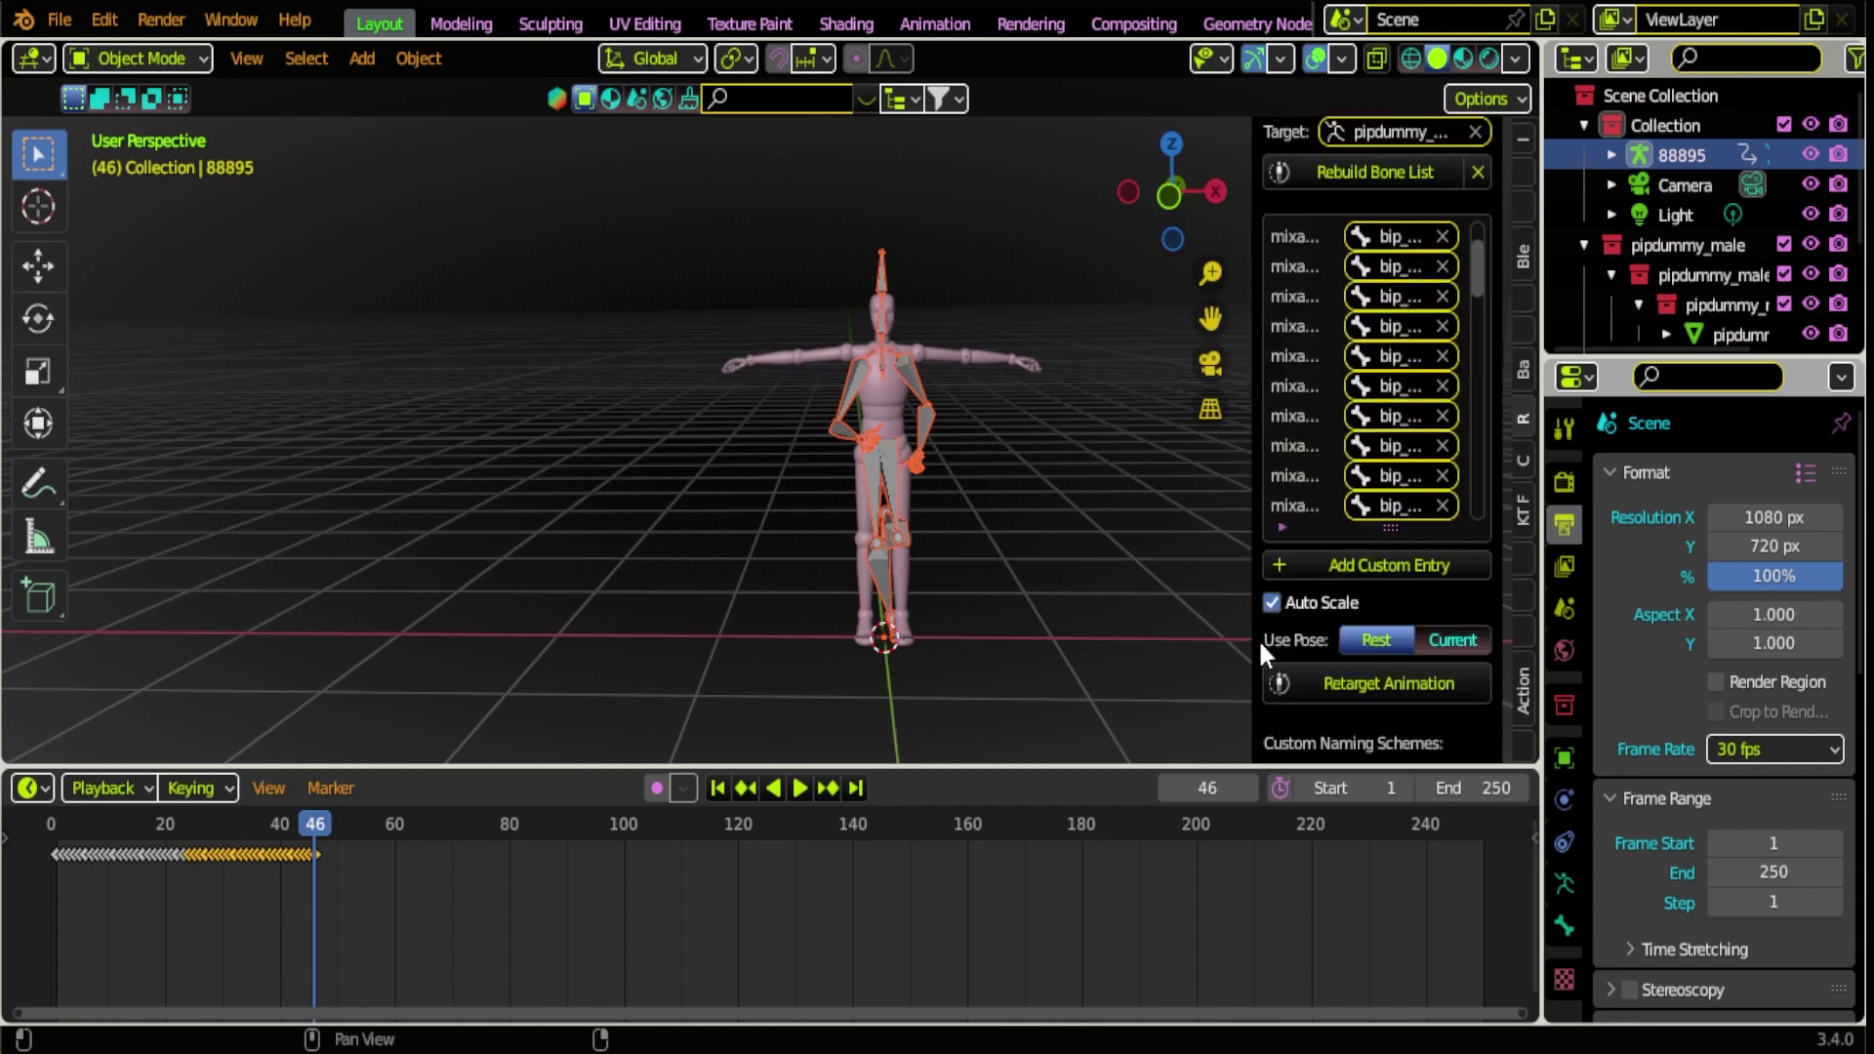
pyautogui.click(1337, 682)
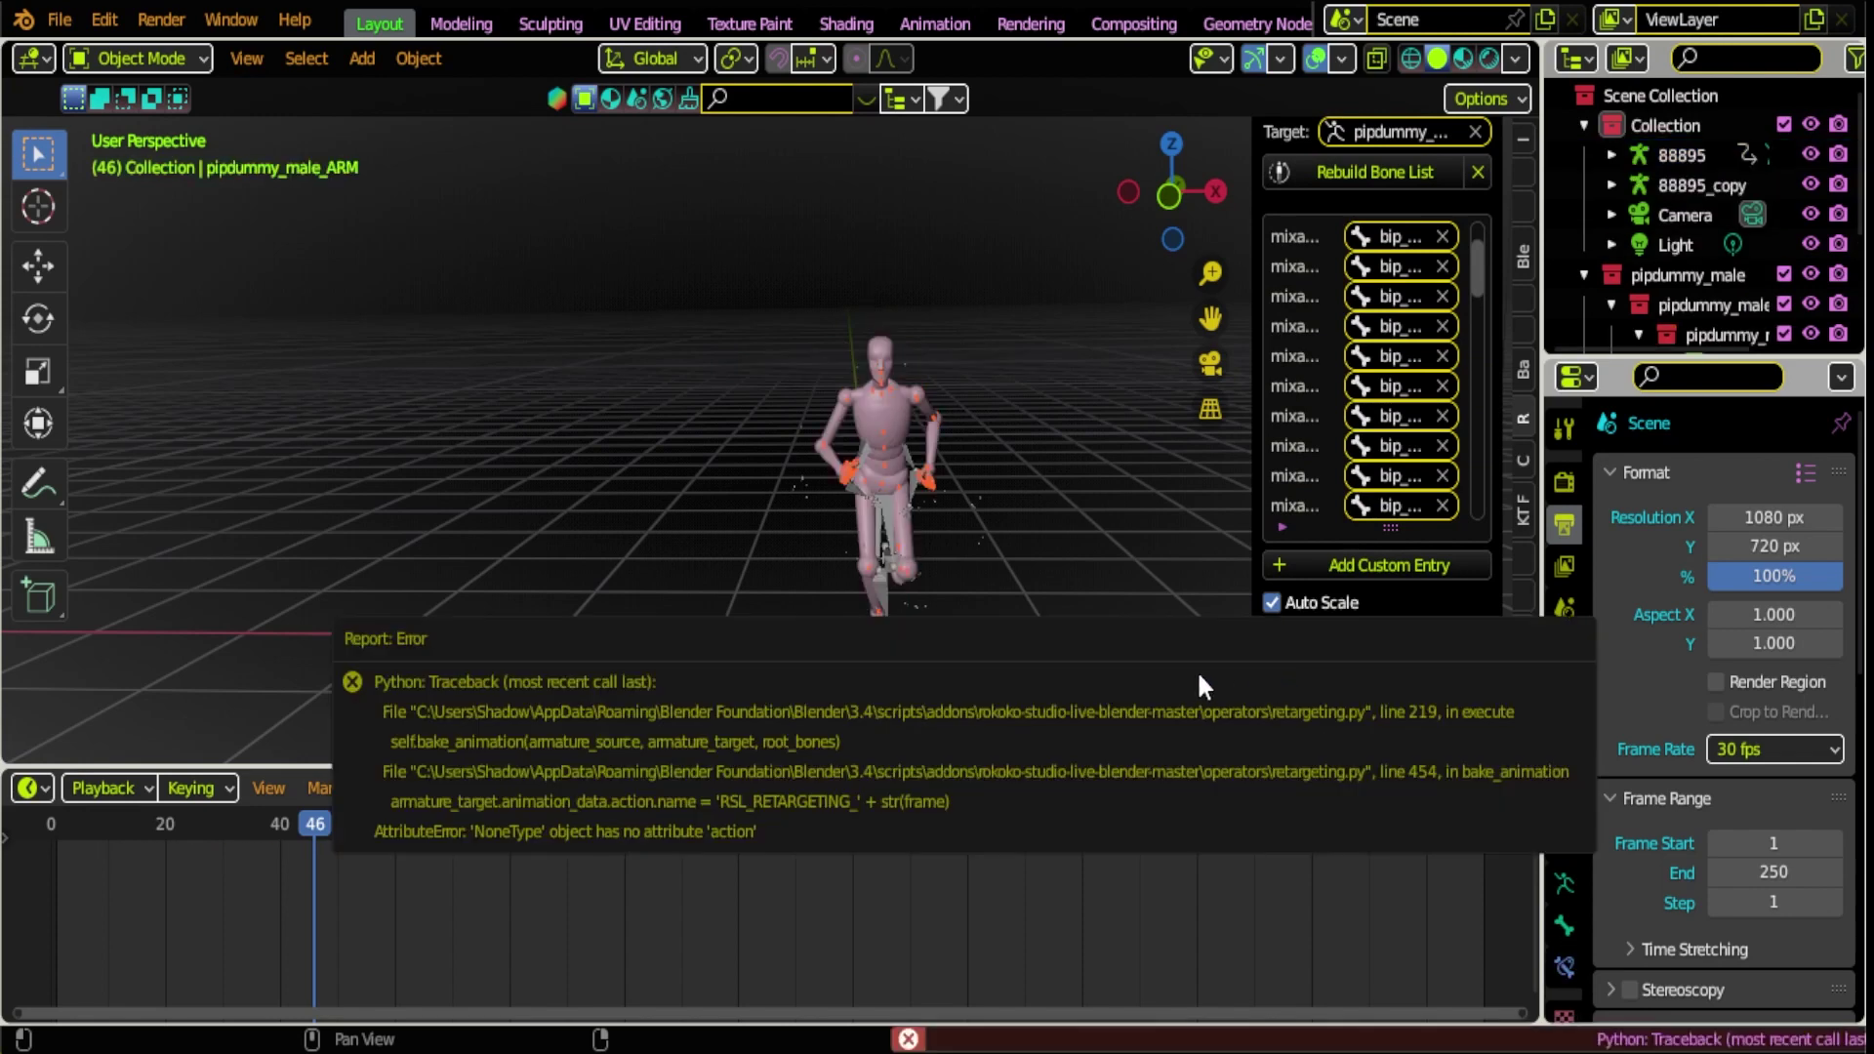
# - Play and scrub through the retargeted motion around frame 36
pyautogui.press('space')
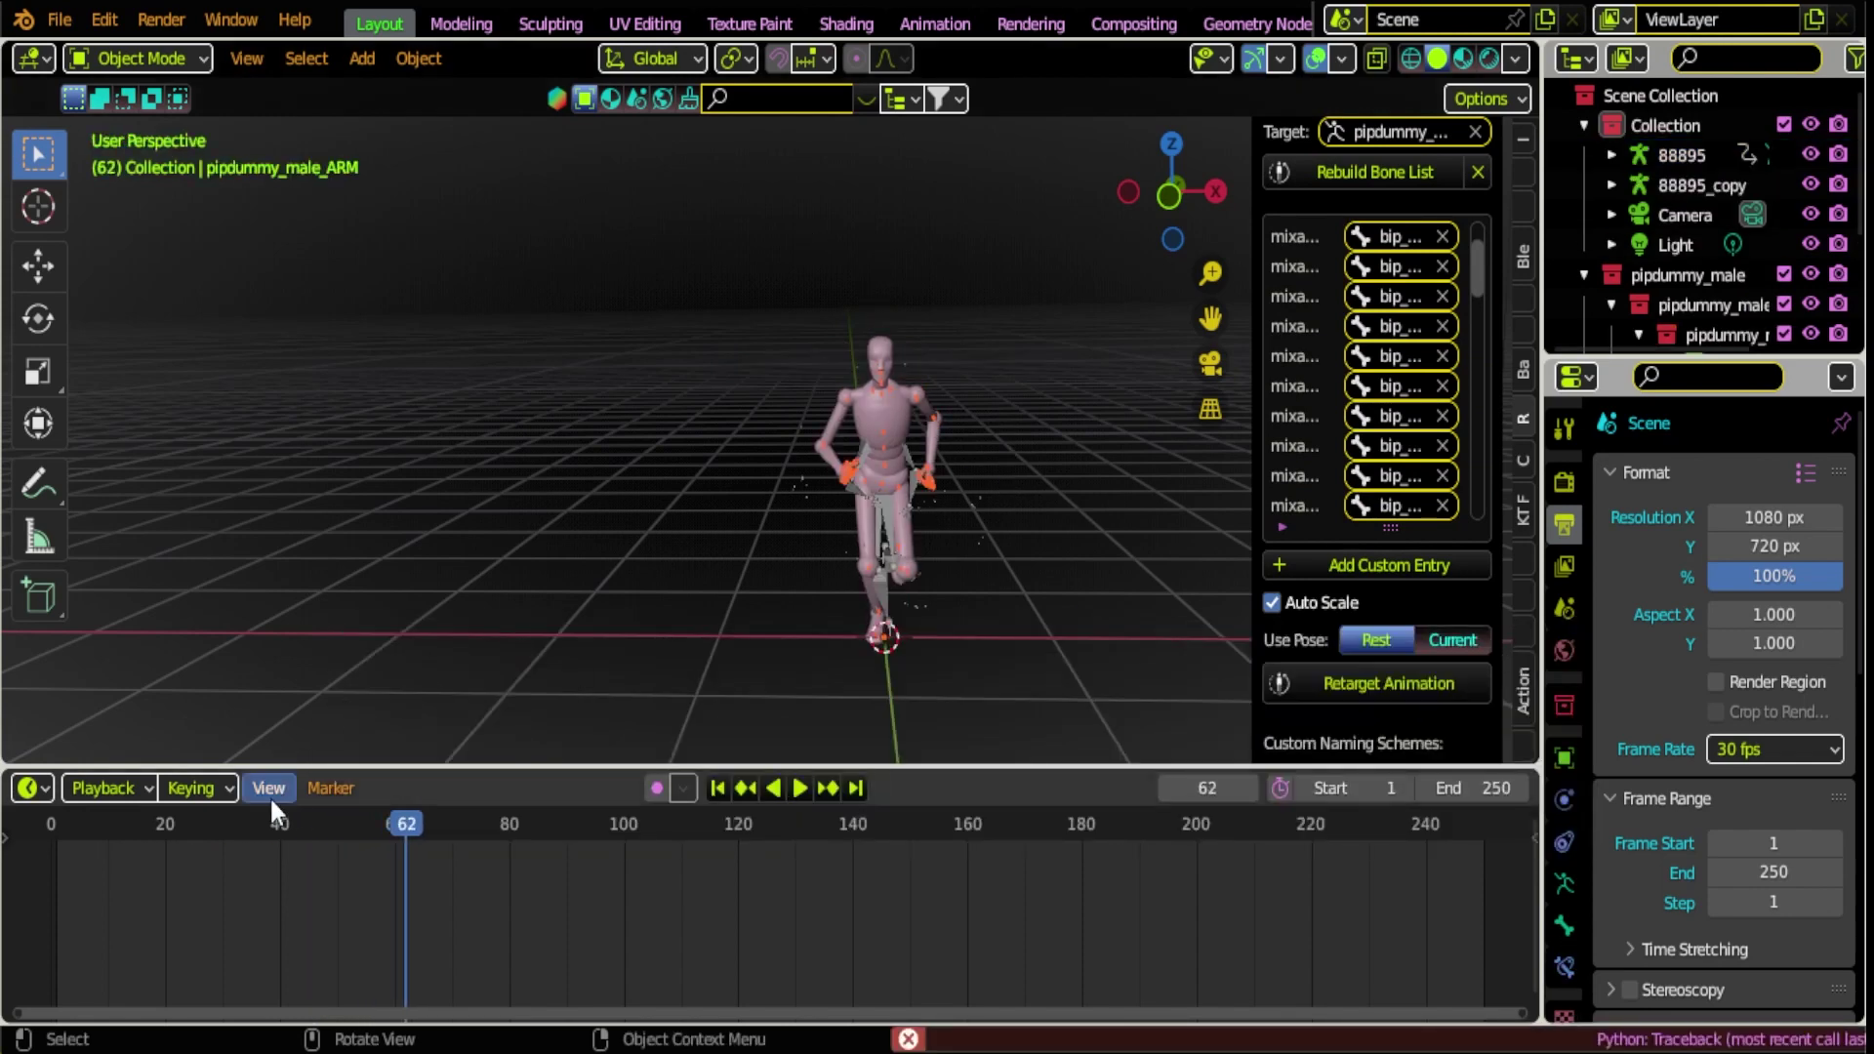
pyautogui.click(260, 822)
pyautogui.moveTo(259, 822); pyautogui.dragTo(283, 851)
pyautogui.press('space')
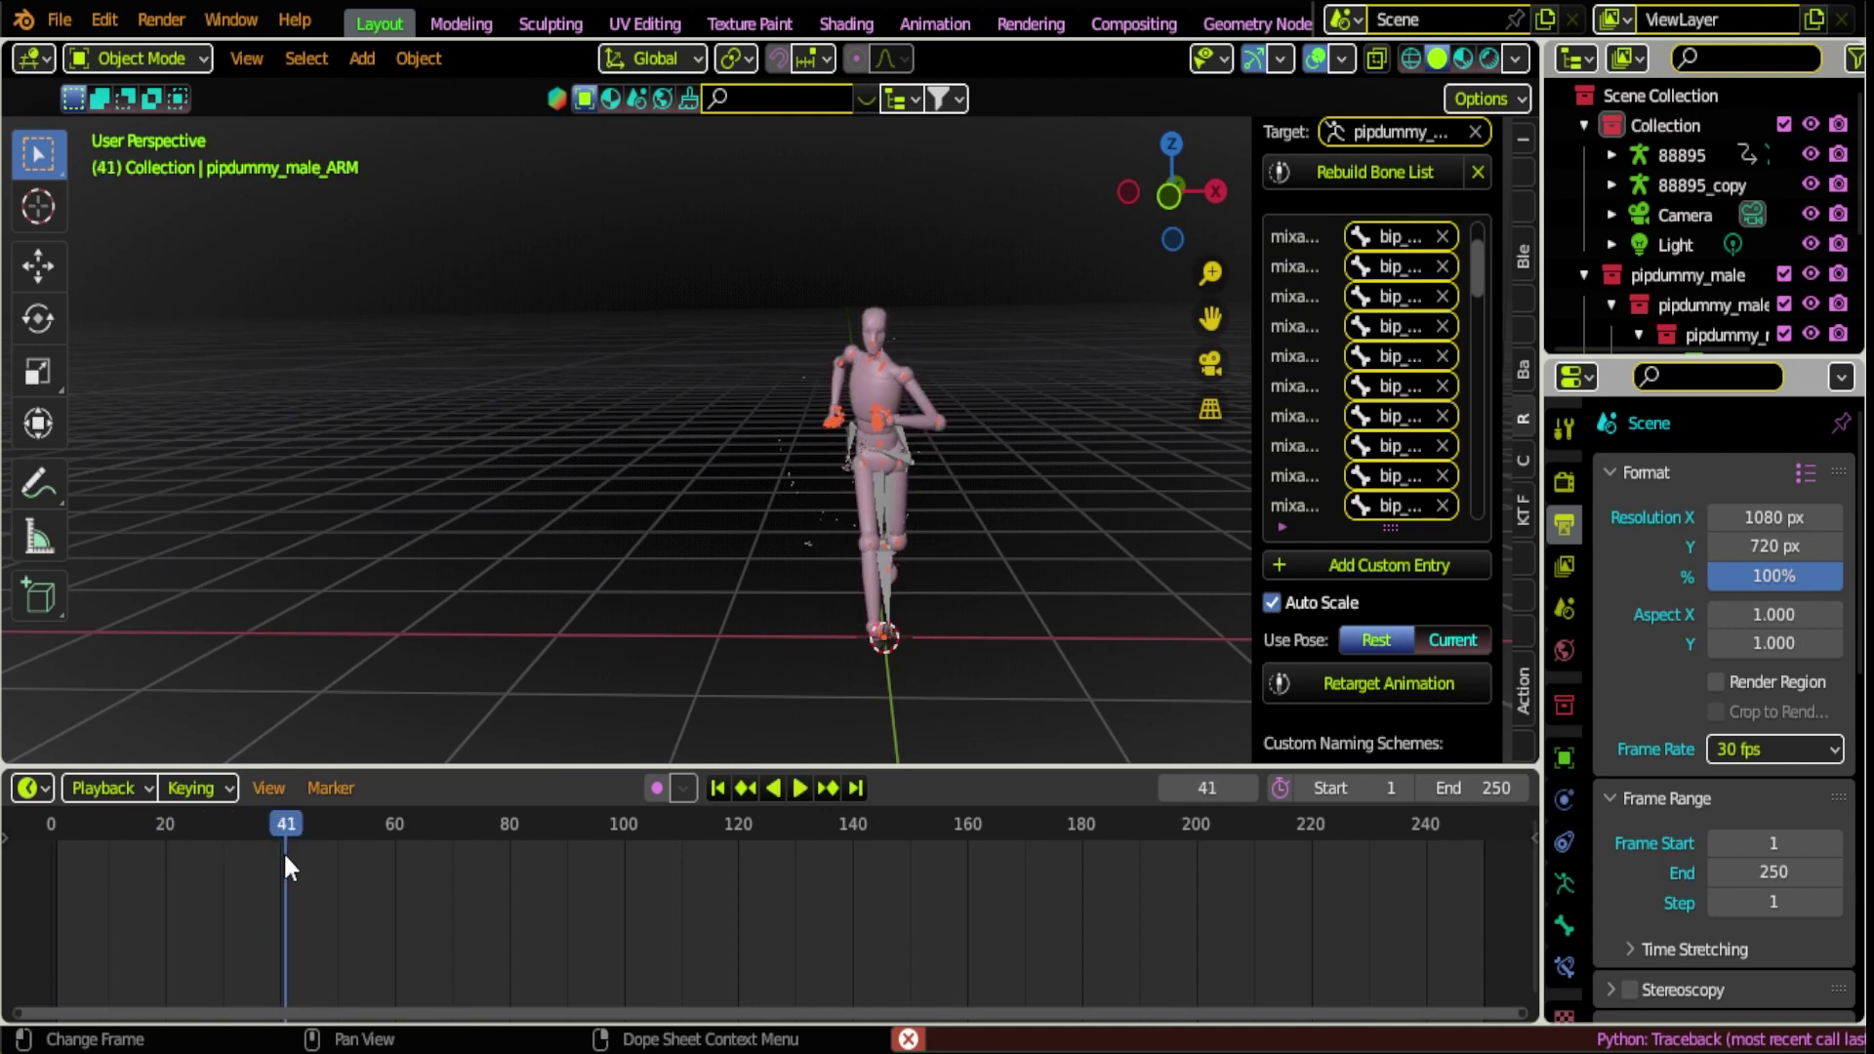
# - Set the scene end frame to 40, replay from frame 0, and zoom out
pyautogui.click(1489, 788)
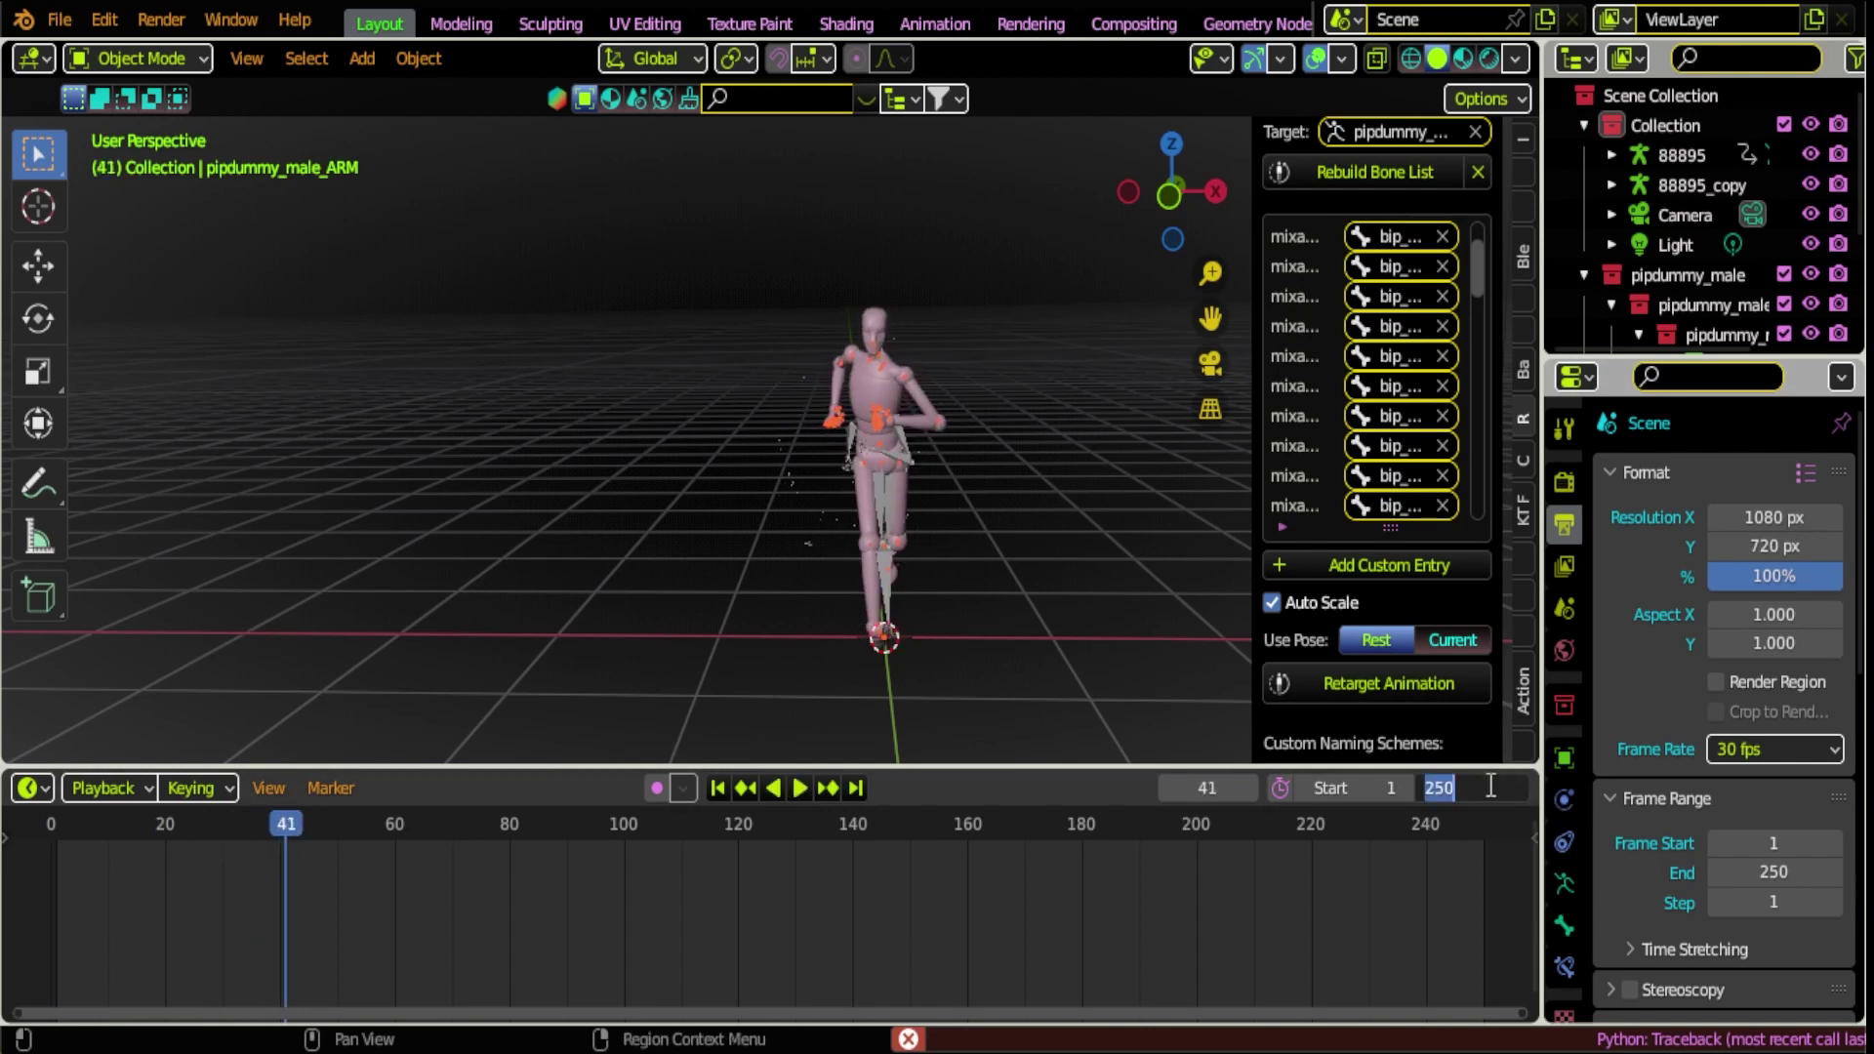
pyautogui.write('40')
pyautogui.press('Return')
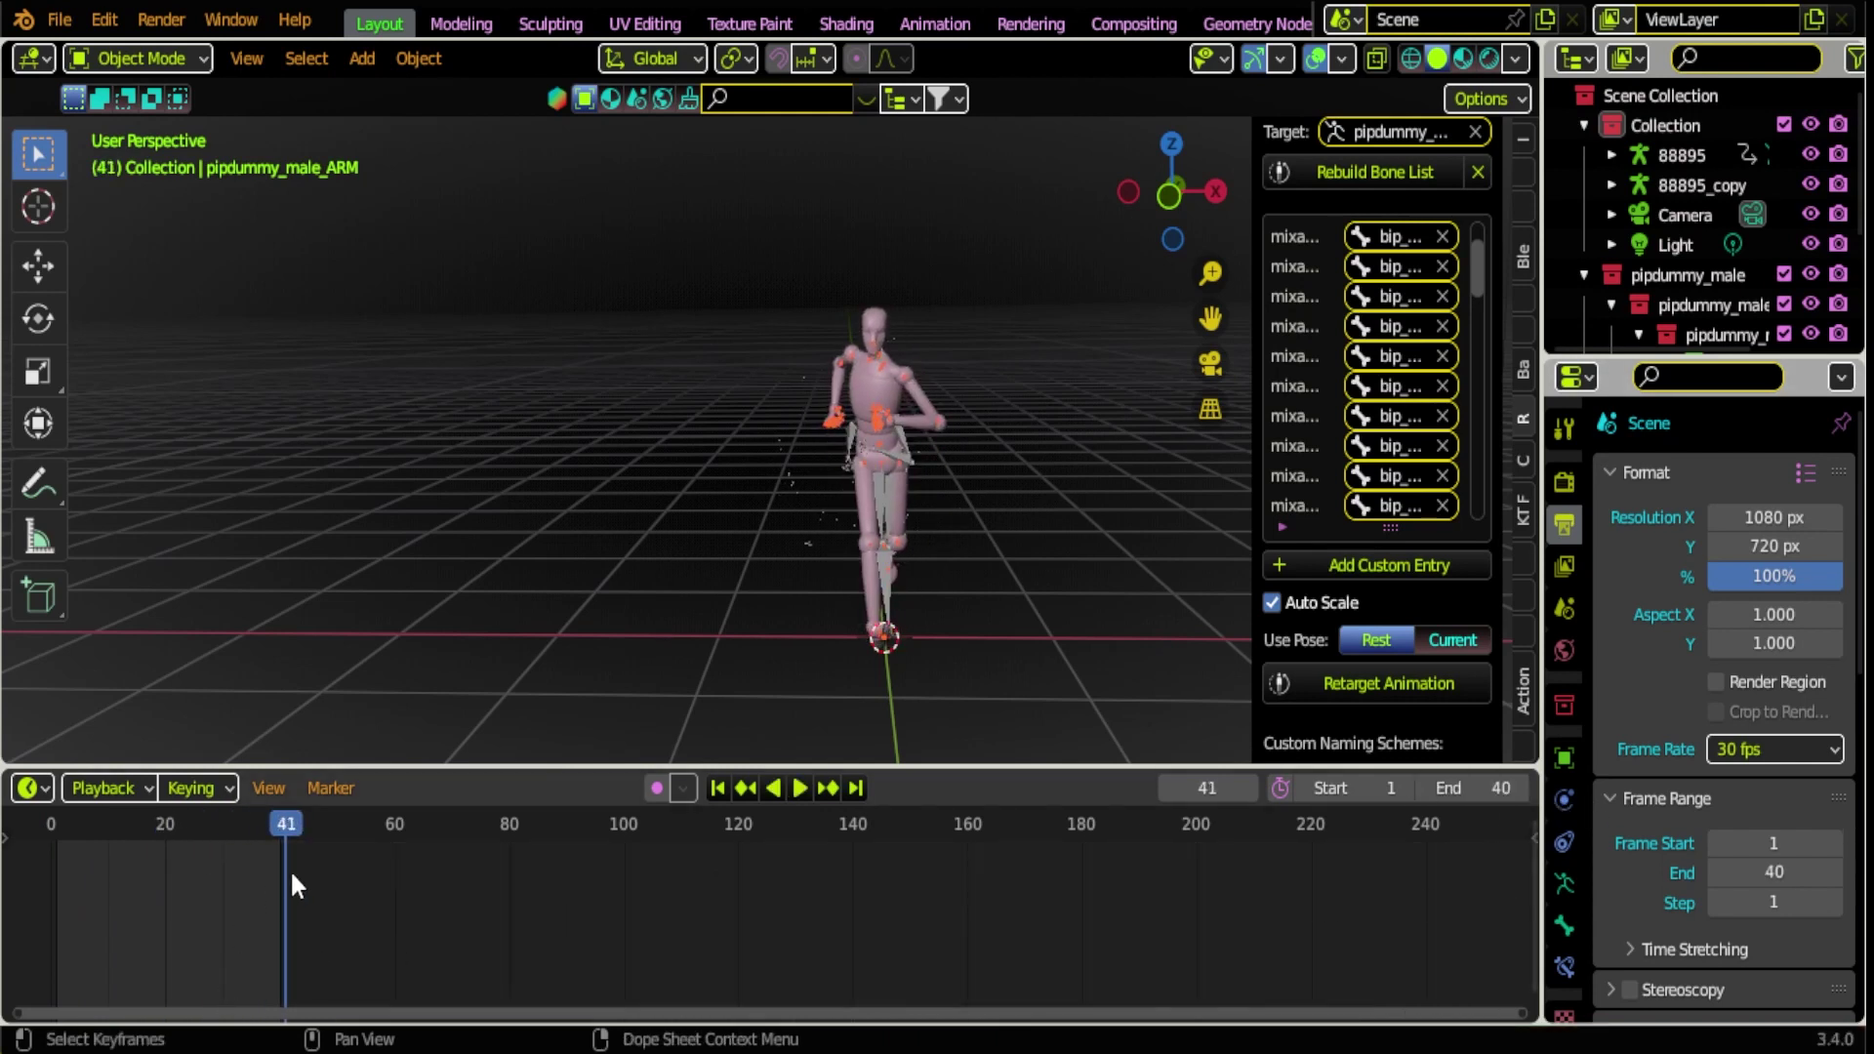
pyautogui.press('space')
pyautogui.moveTo(290, 830); pyautogui.dragTo(49, 824)
pyautogui.press('space')
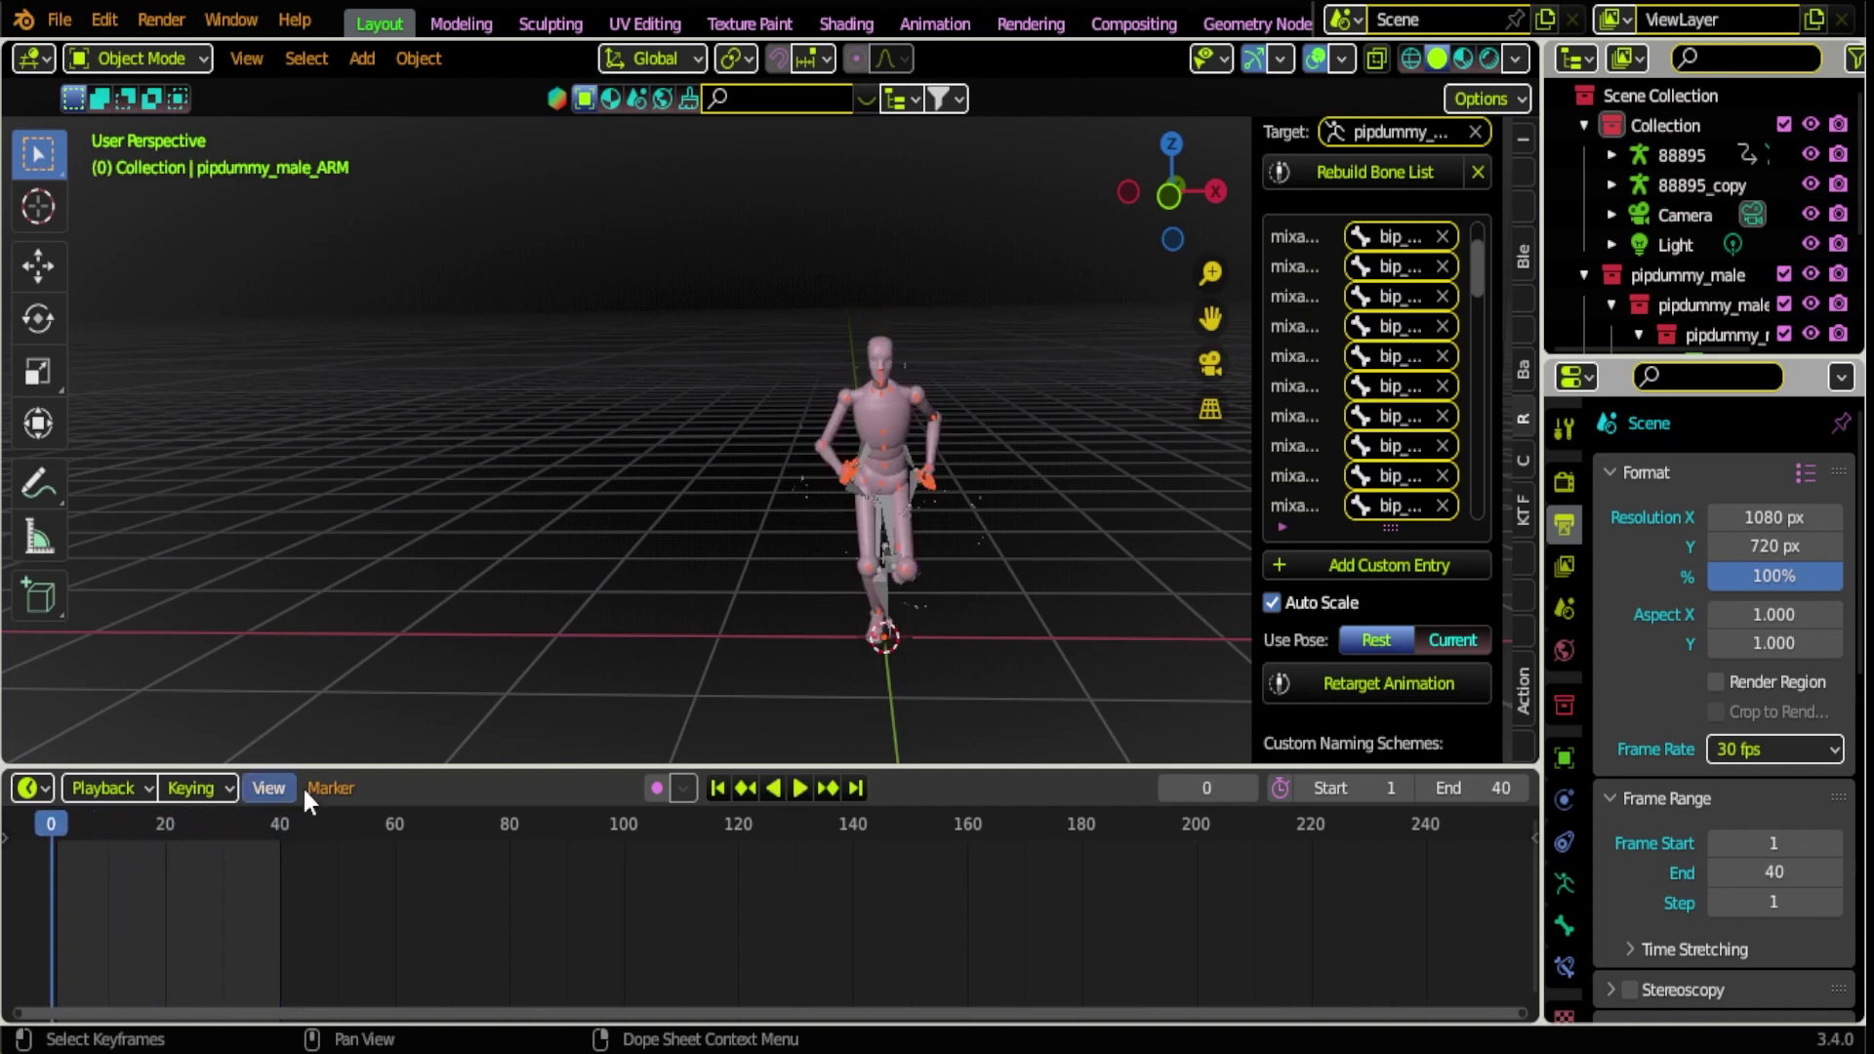
pyautogui.scroll(-2, 727, 503)
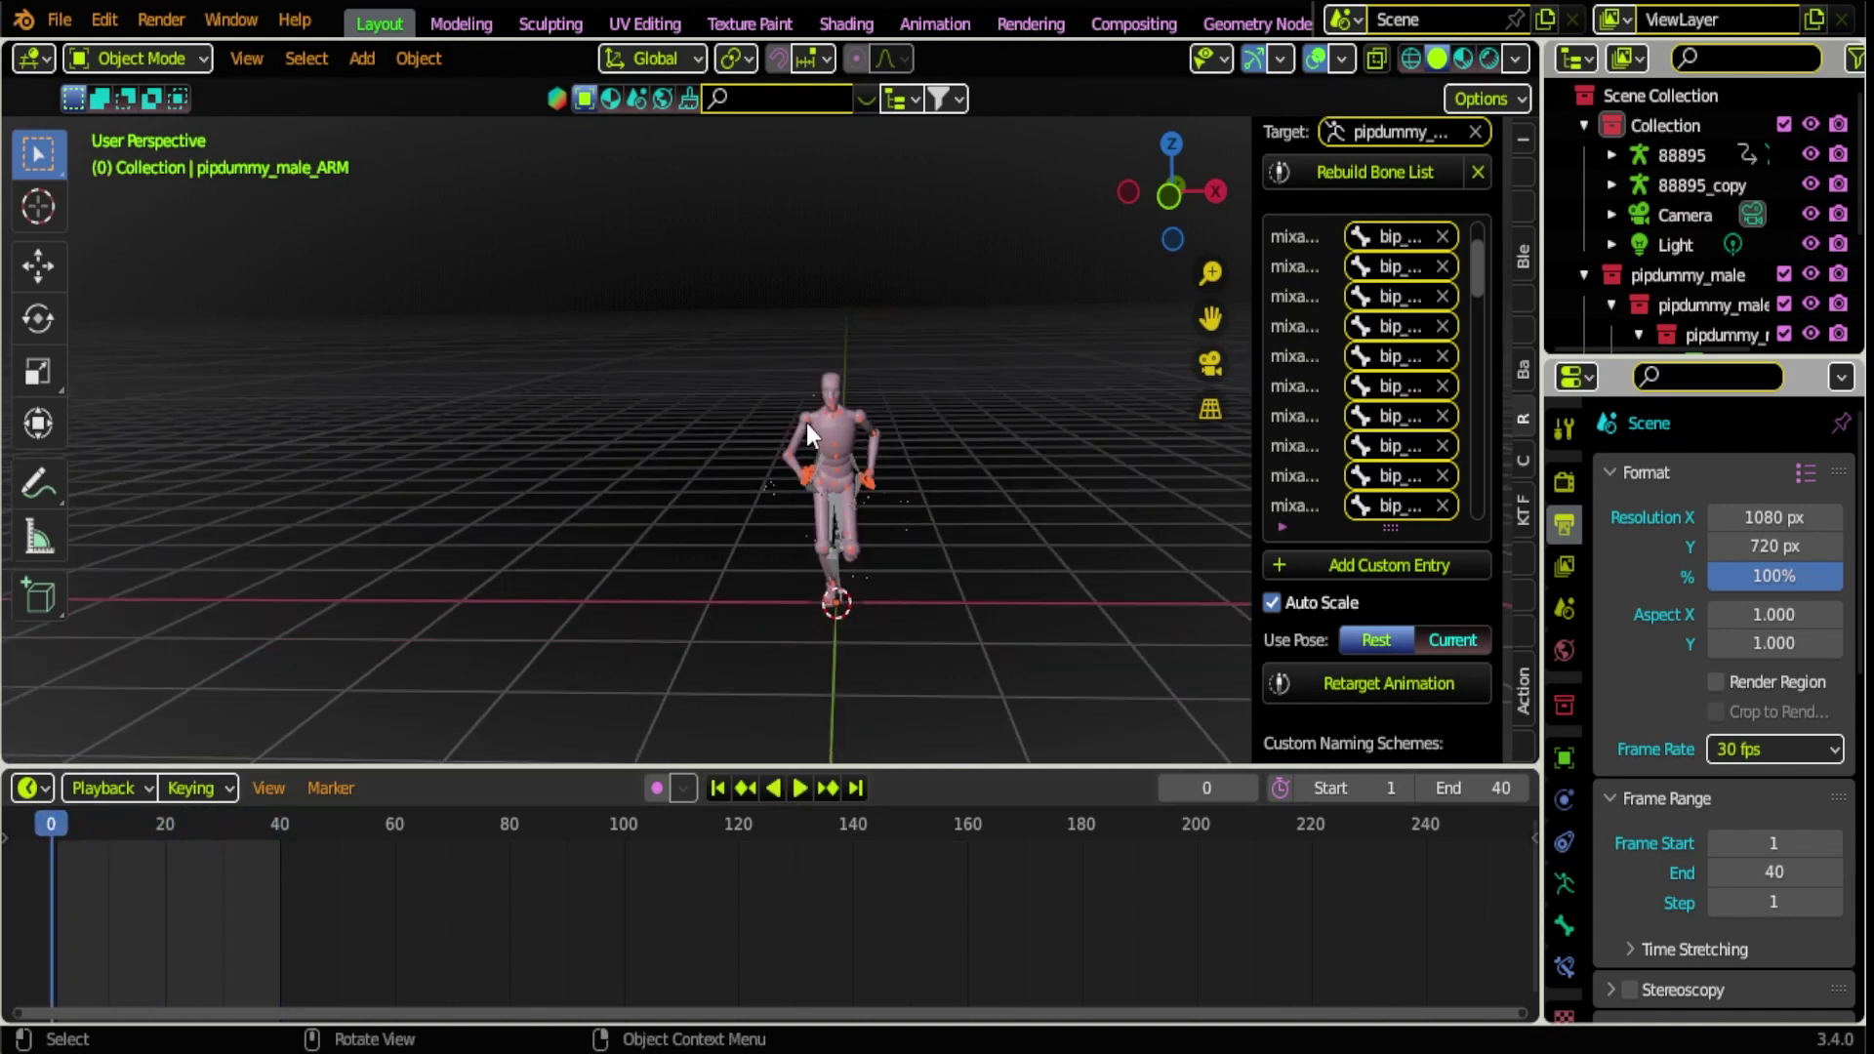
# - Hide the sidebar and walk the camera to frame the mannequin front-on and large
pyautogui.press('n')
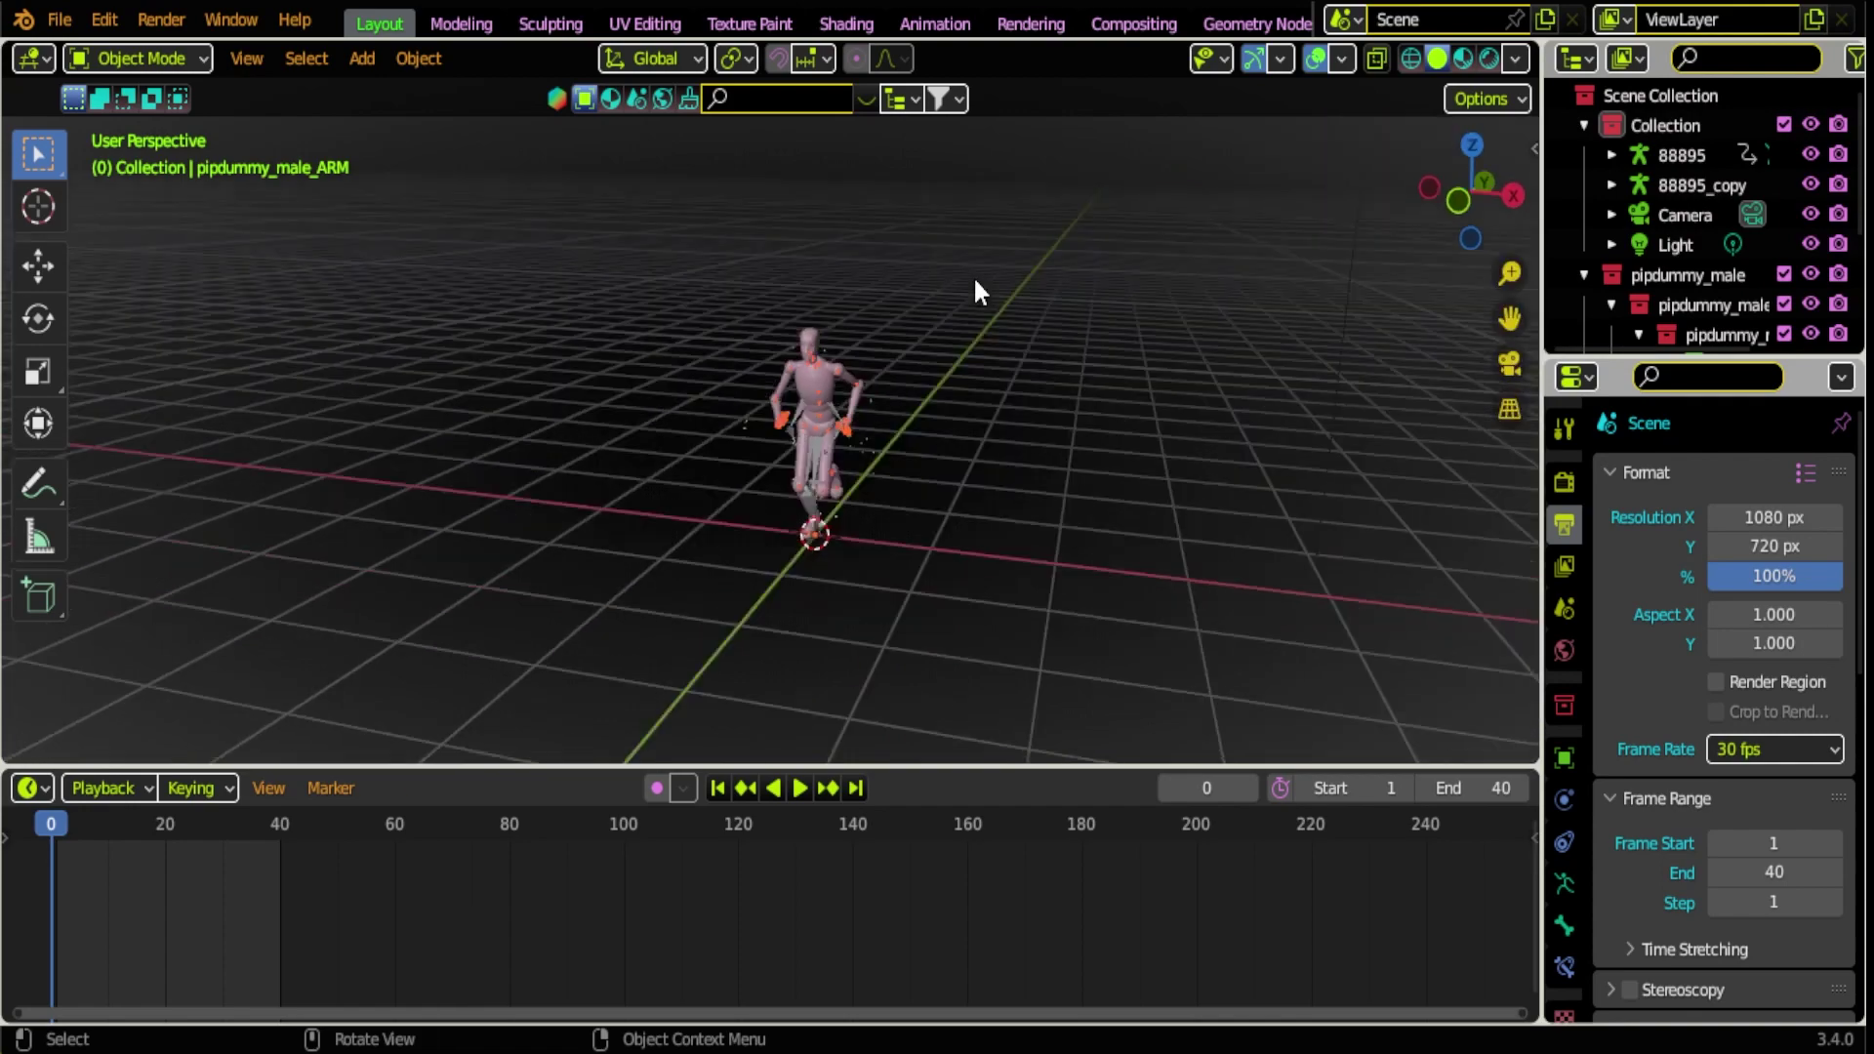
pyautogui.press('KP_0')
pyautogui.hotkey('shift', '`')
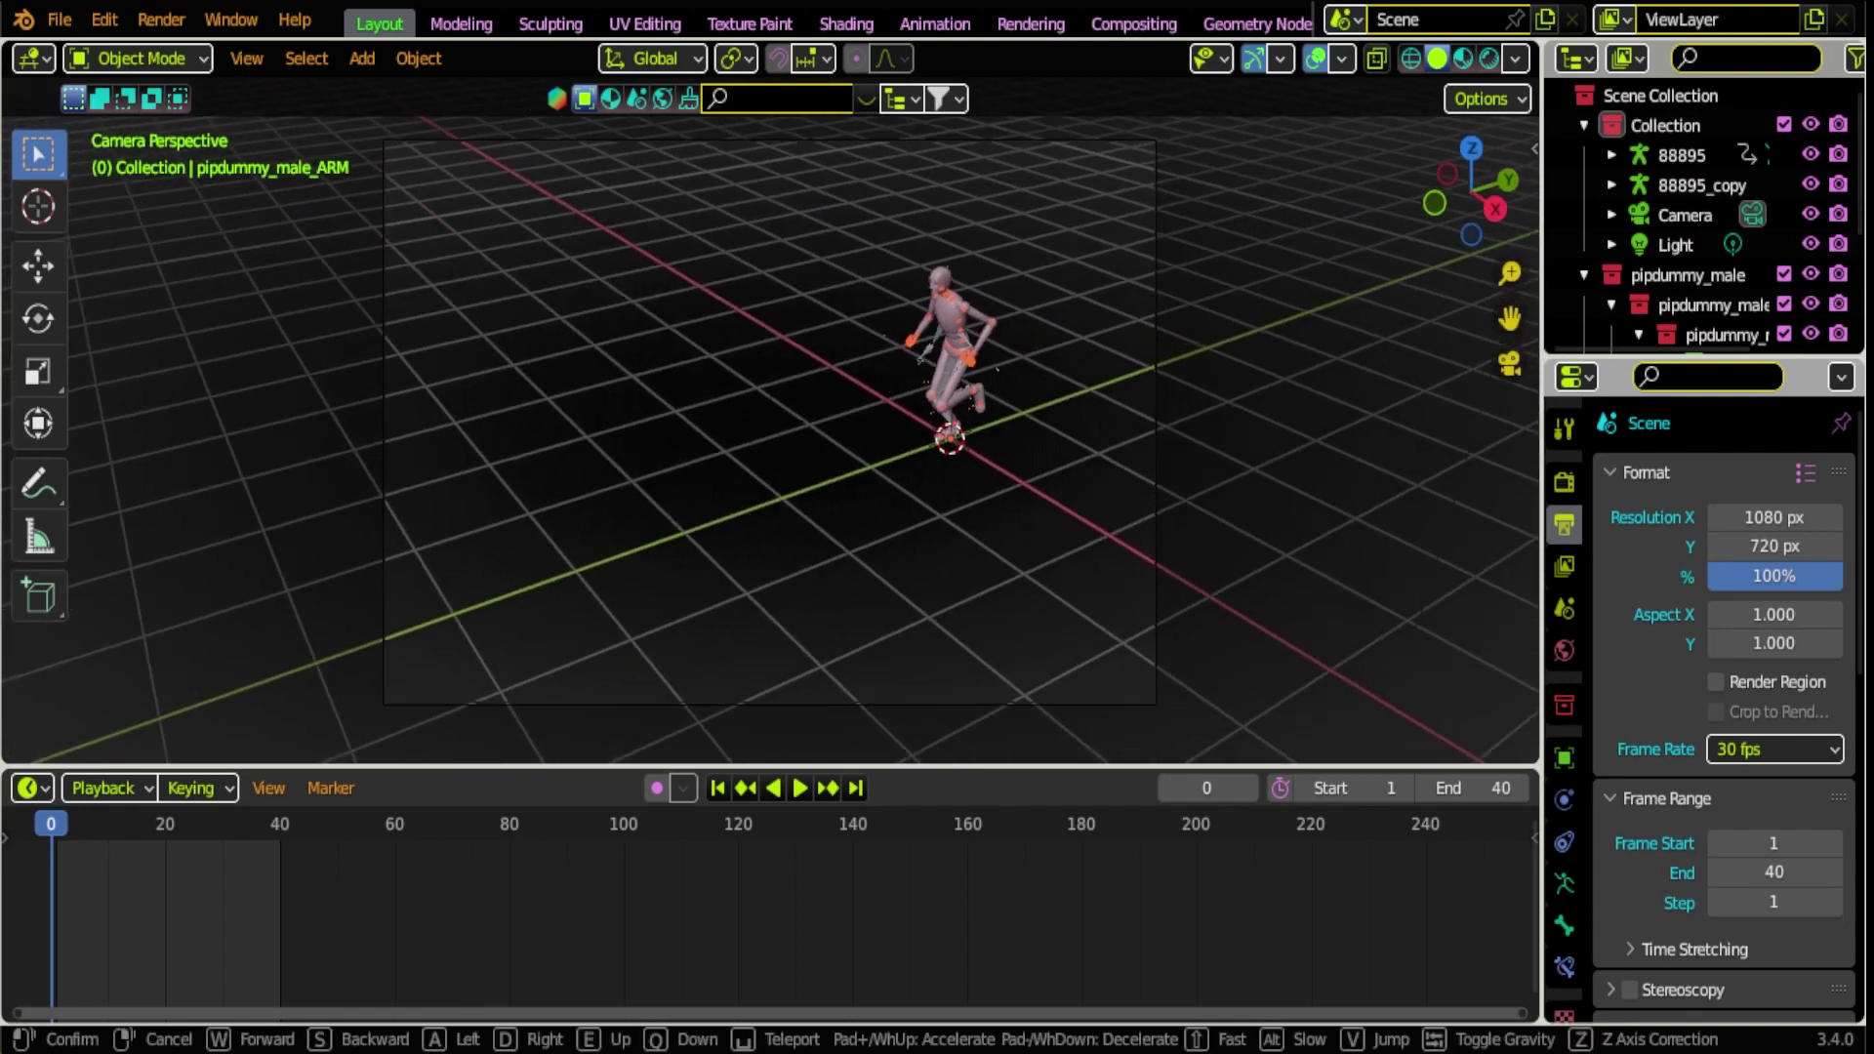
pyautogui.press('w')
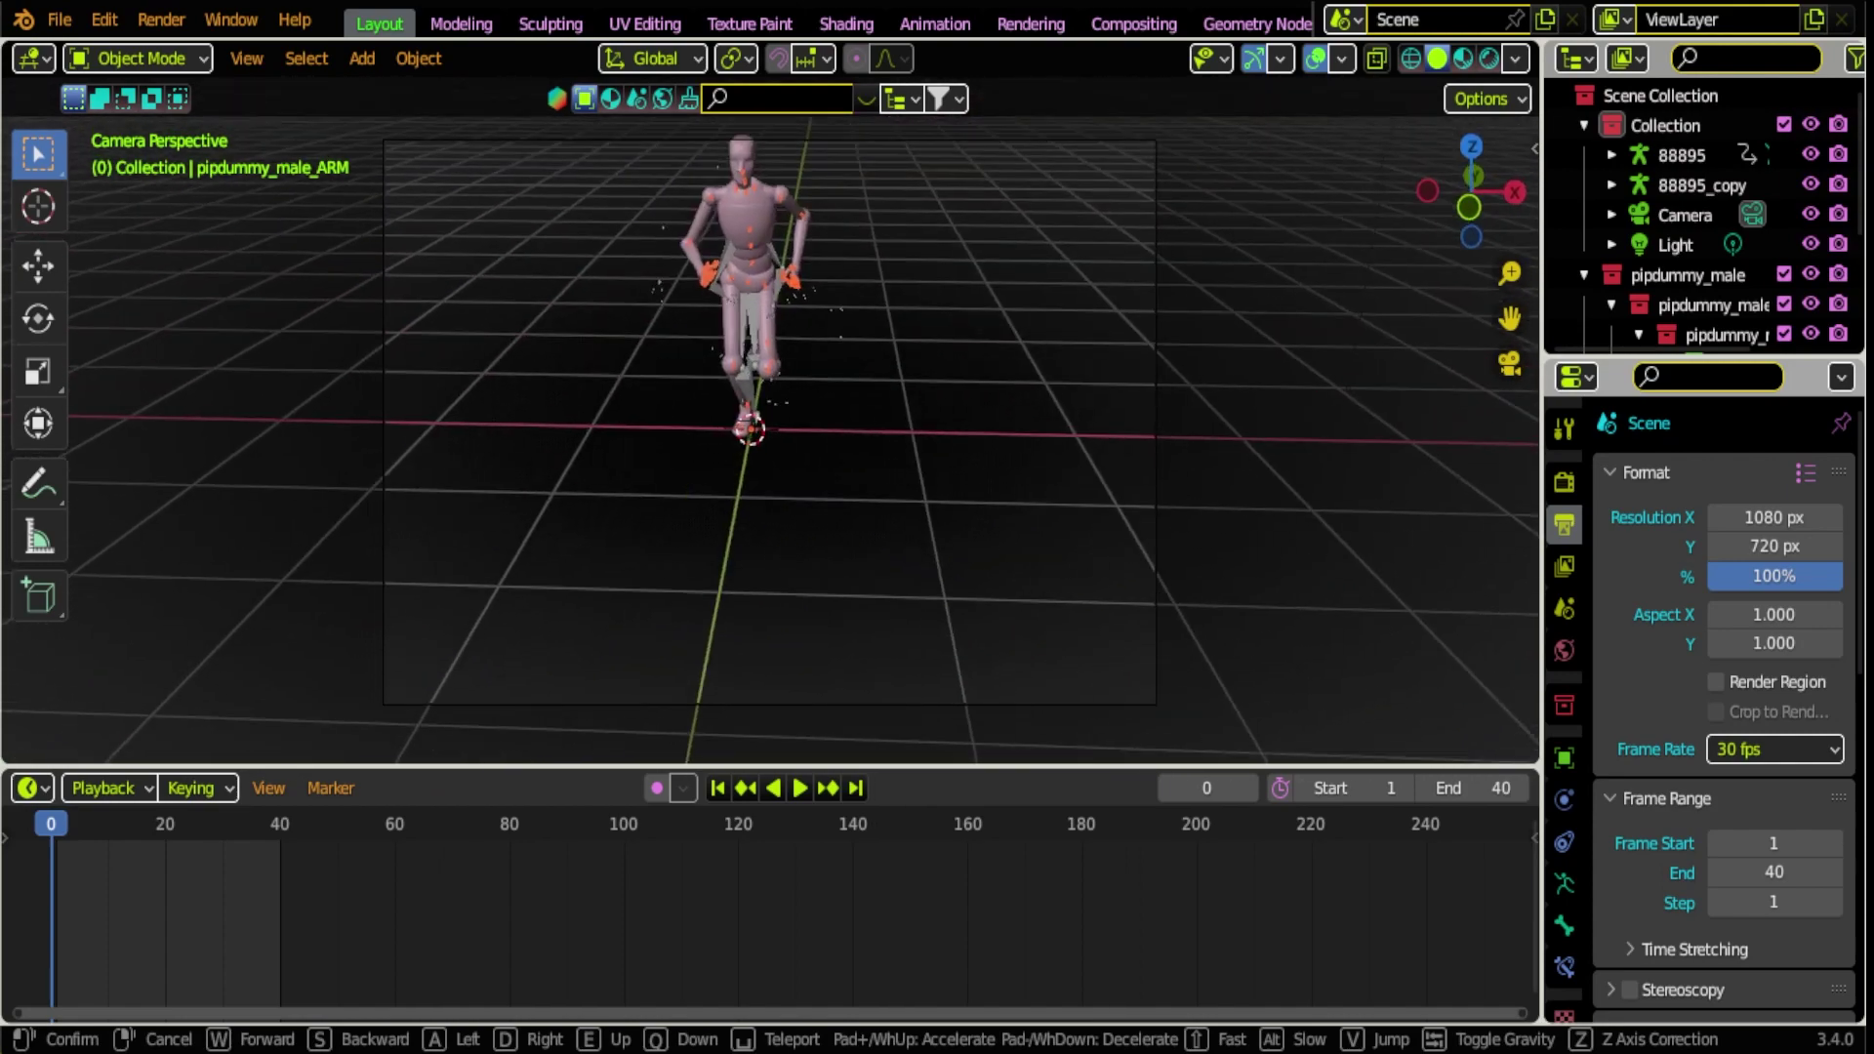
pyautogui.press('w')
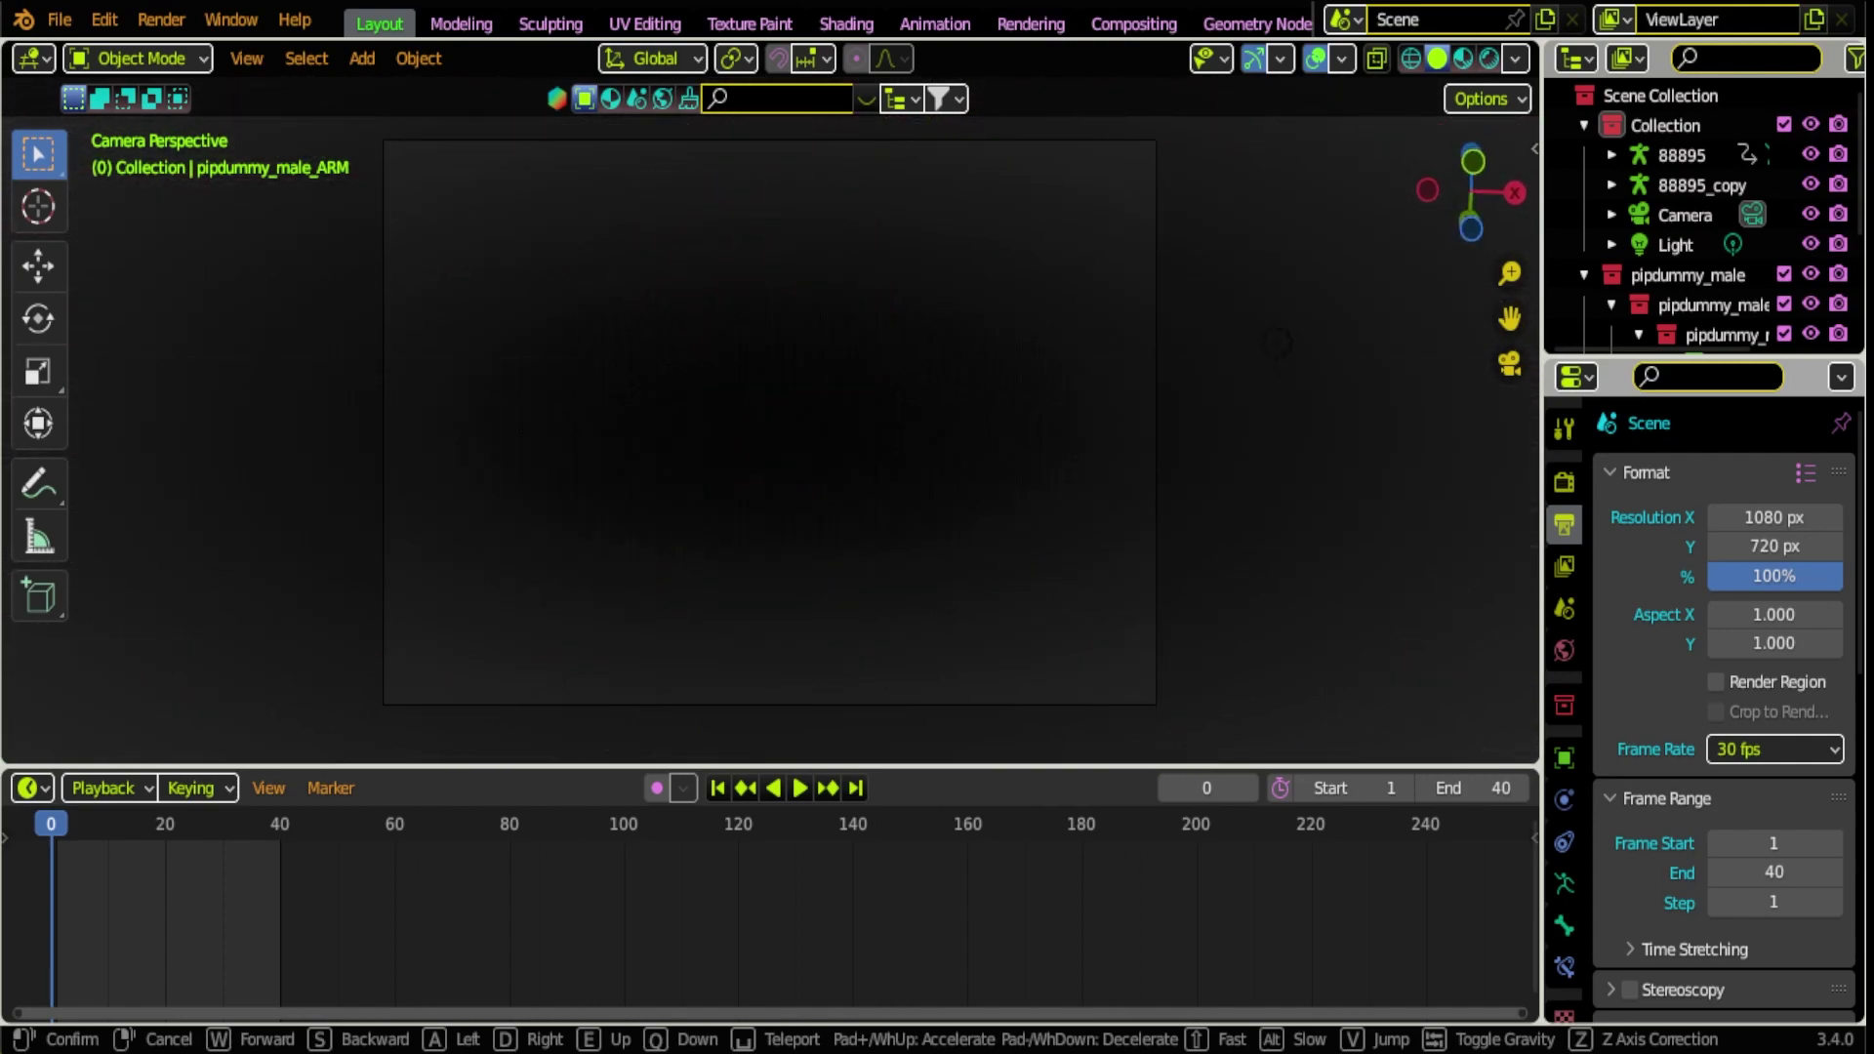
pyautogui.press('s')
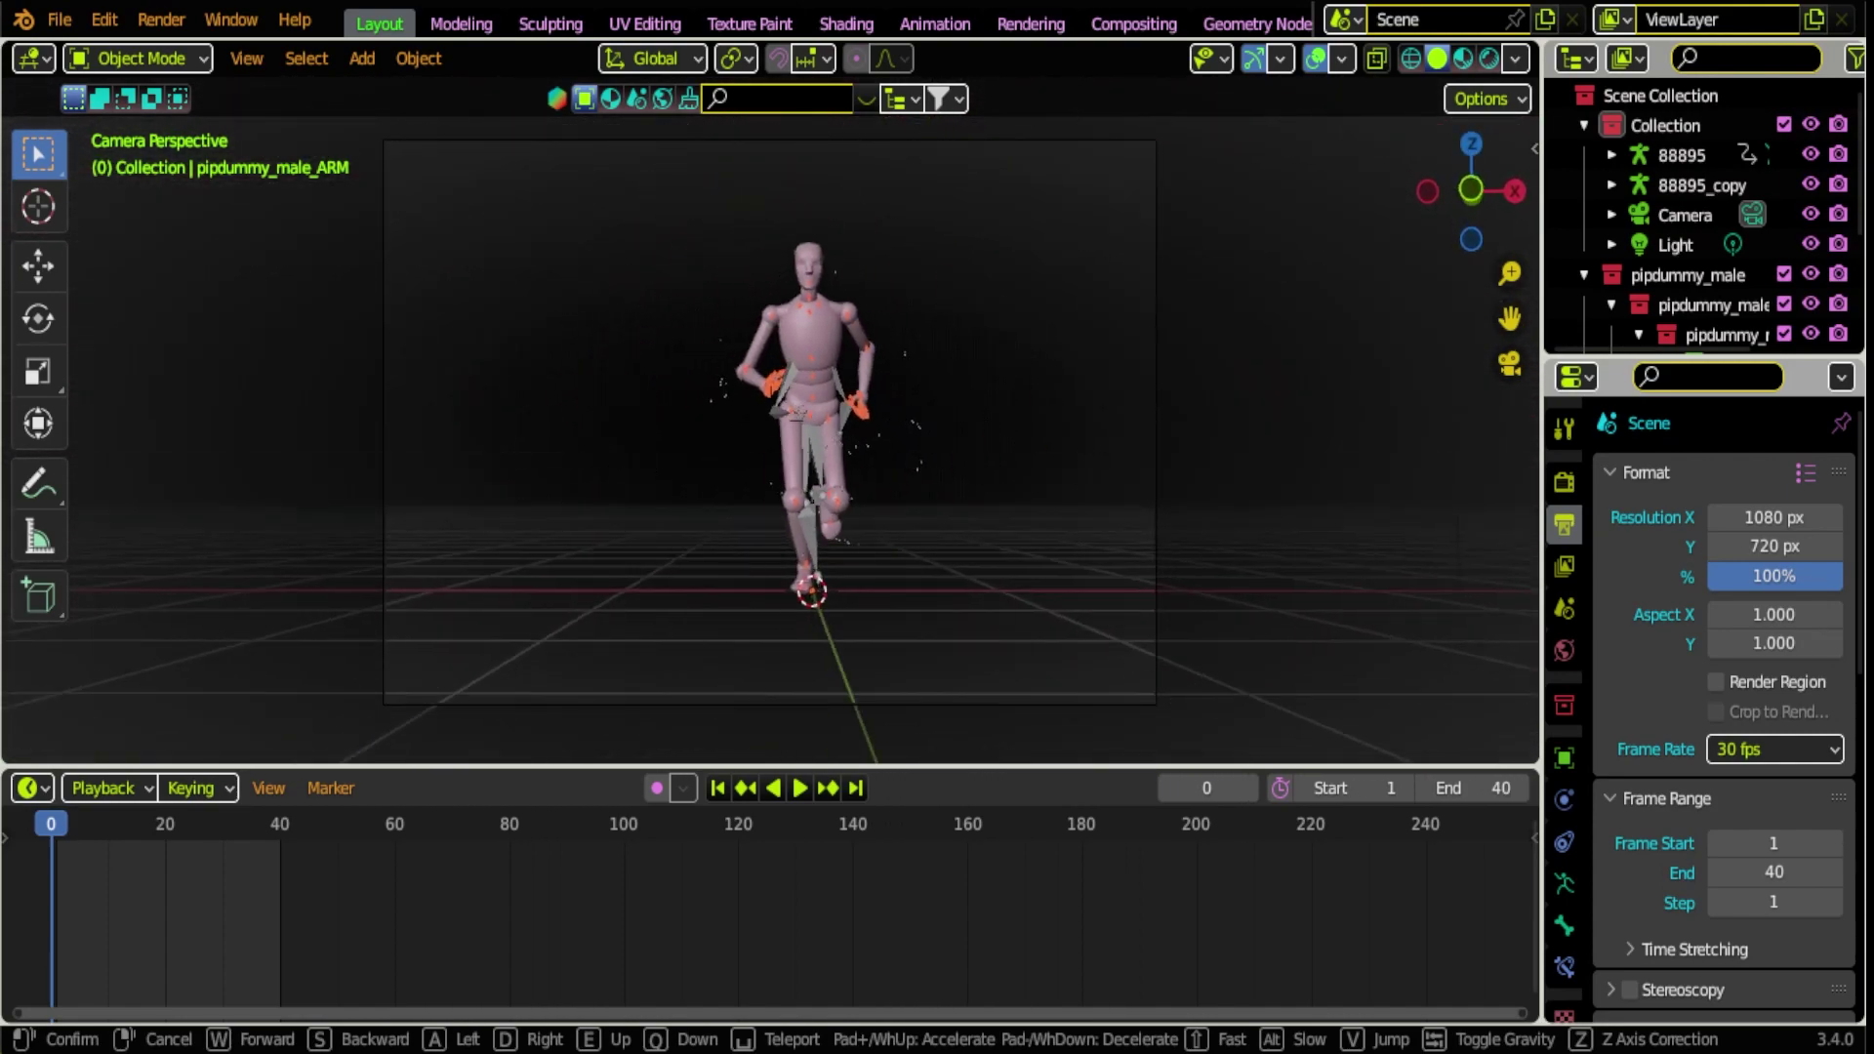
pyautogui.press('w')
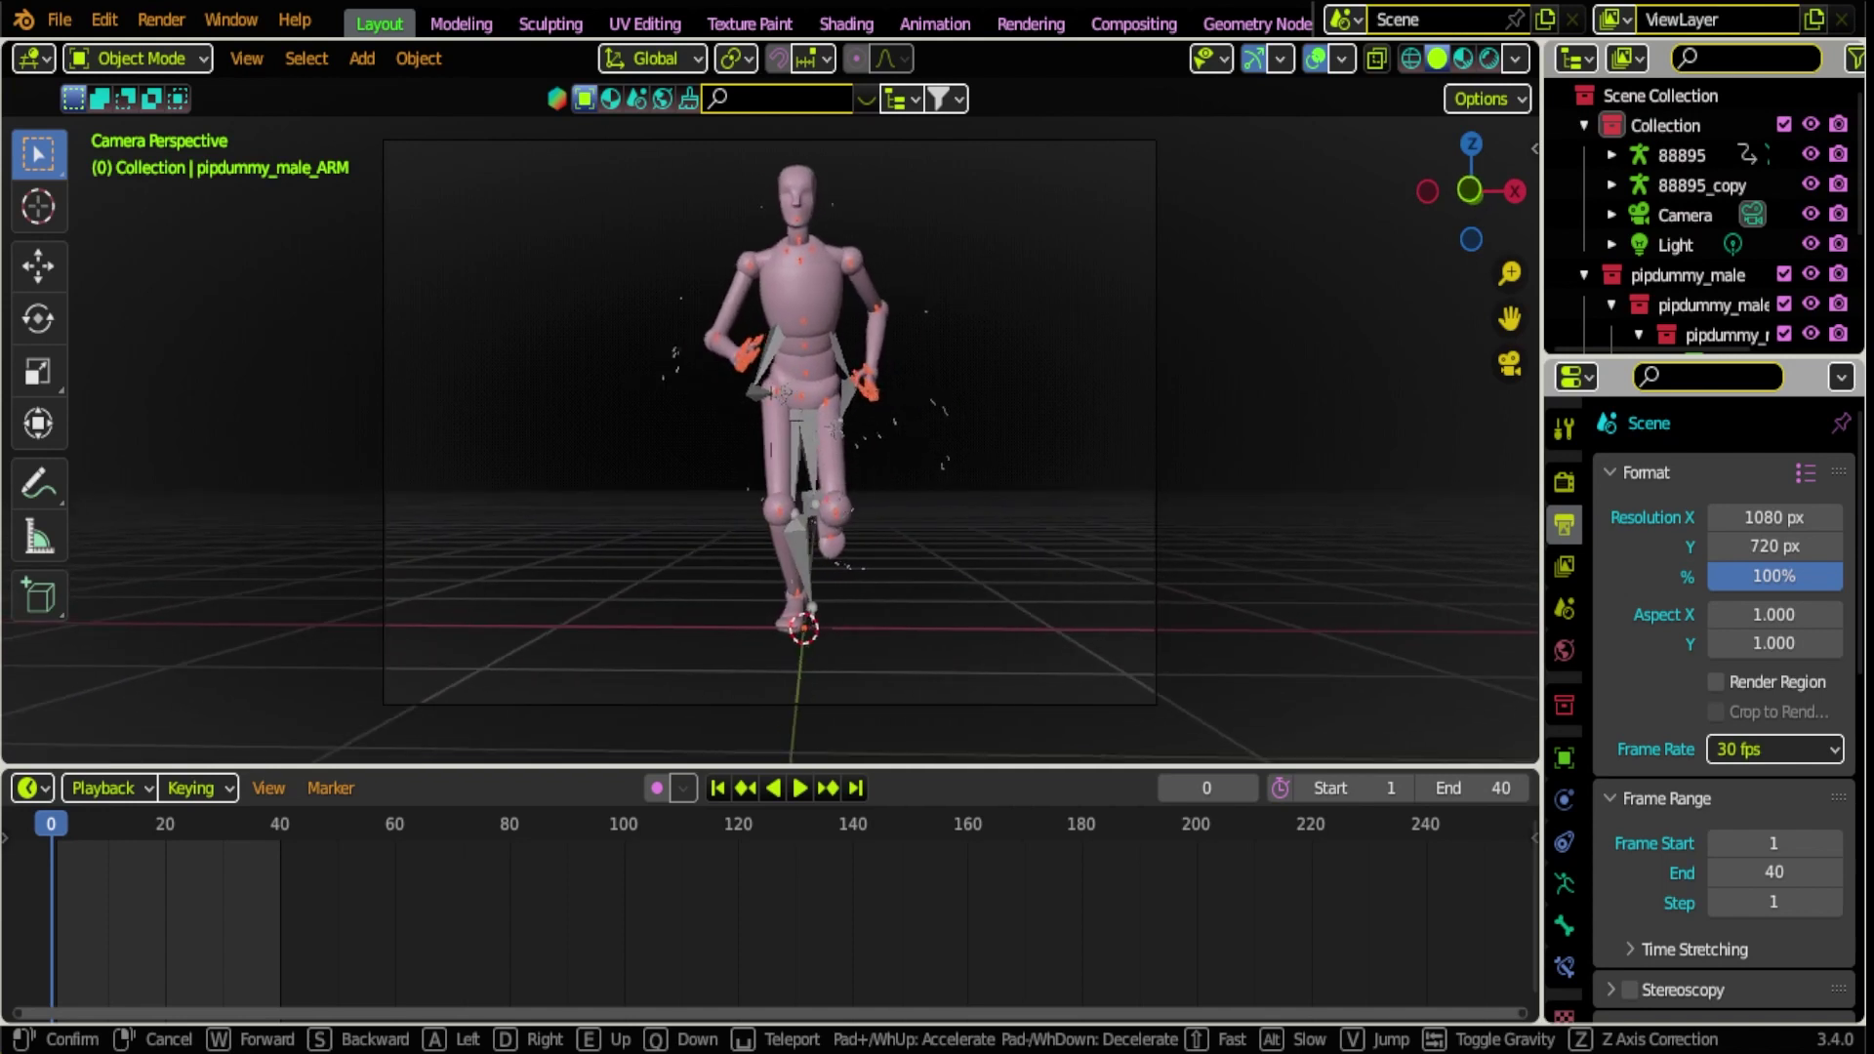
pyautogui.click(1415, 613)
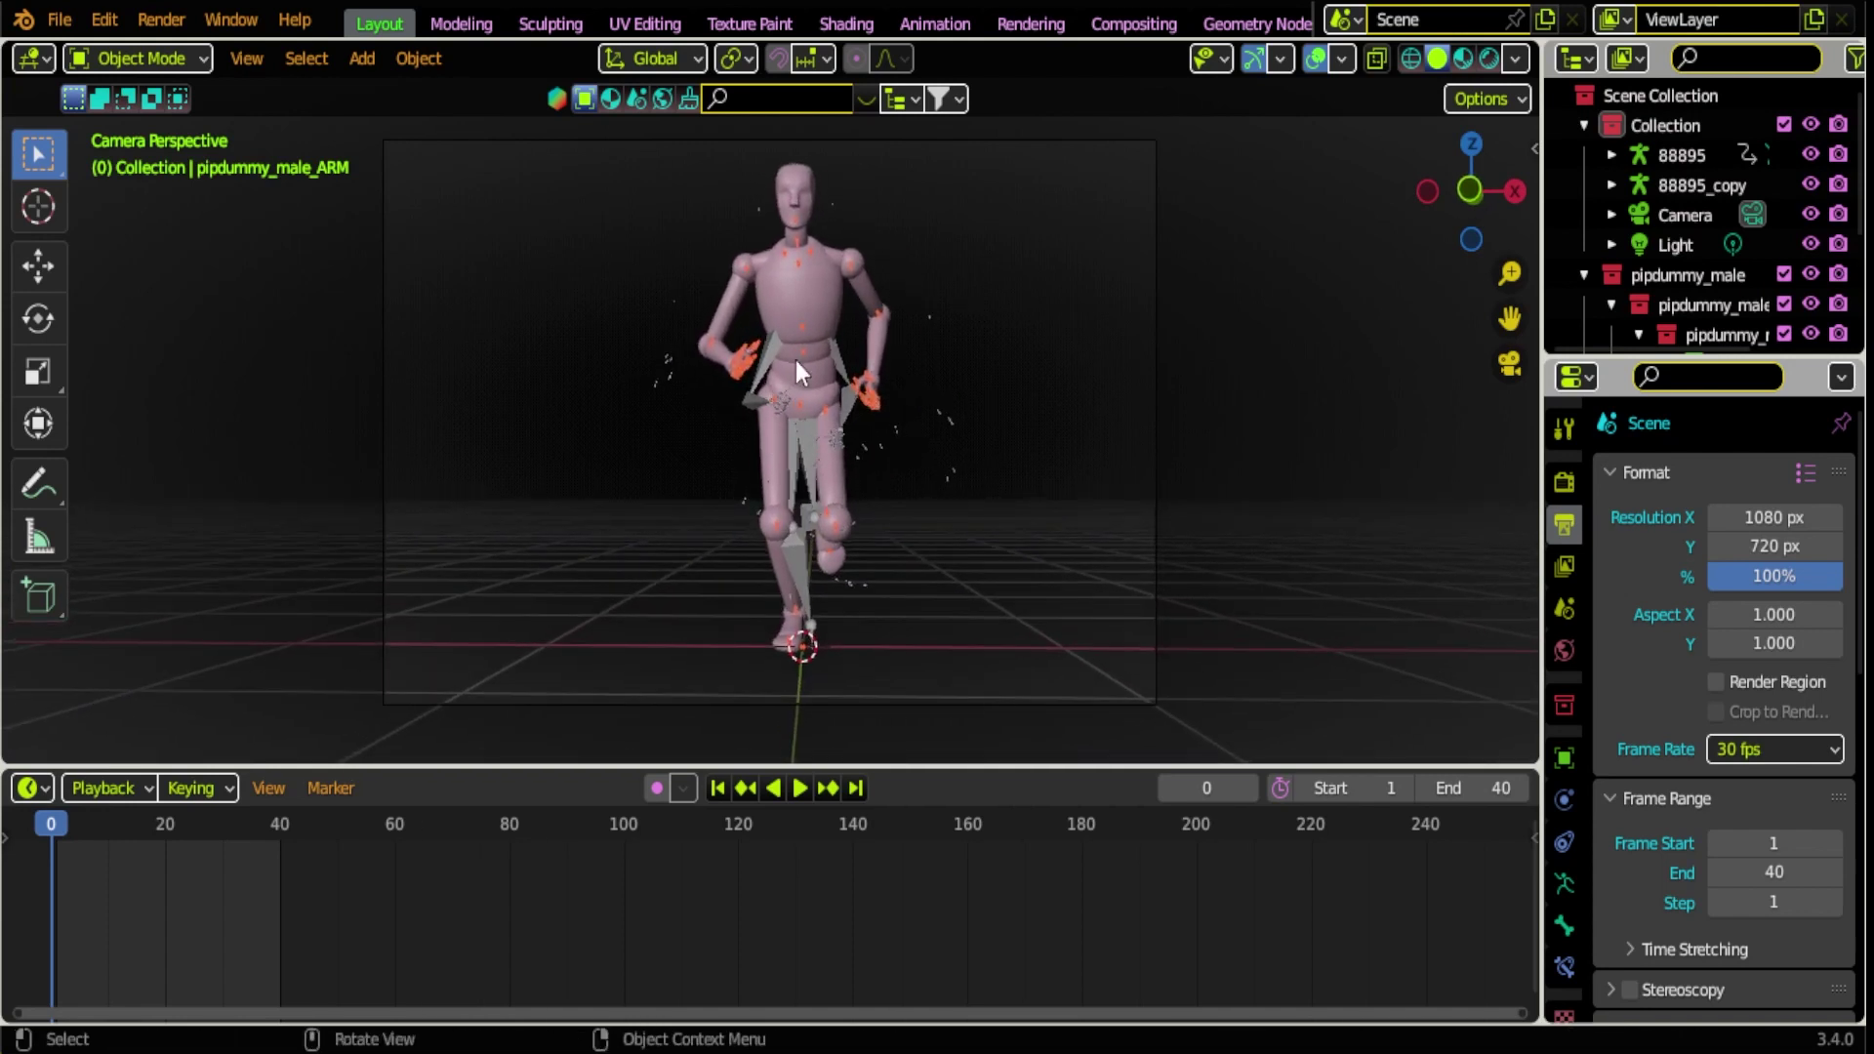
# - Enable AI Render in Render Properties to reveal its Stable Diffusion settings
pyautogui.click(1567, 482)
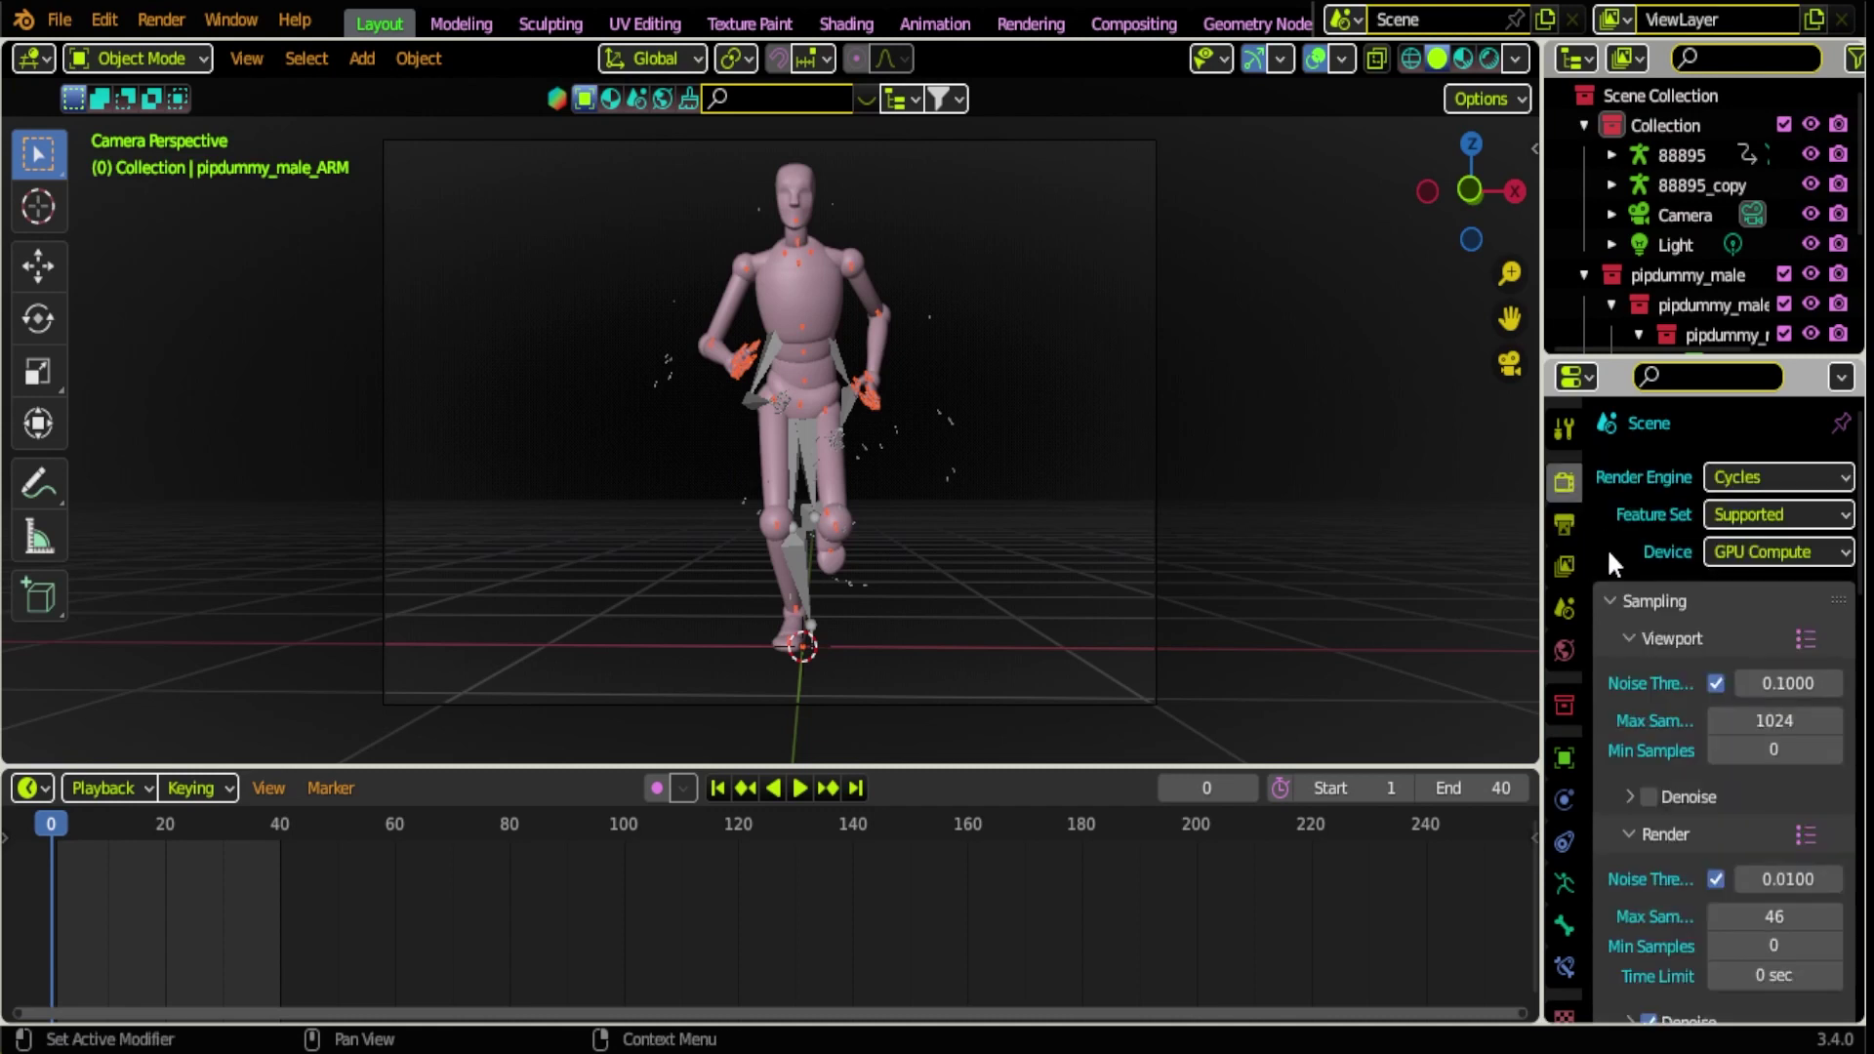
pyautogui.scroll(-6, 1634, 639)
pyautogui.scroll(-10, 1636, 641)
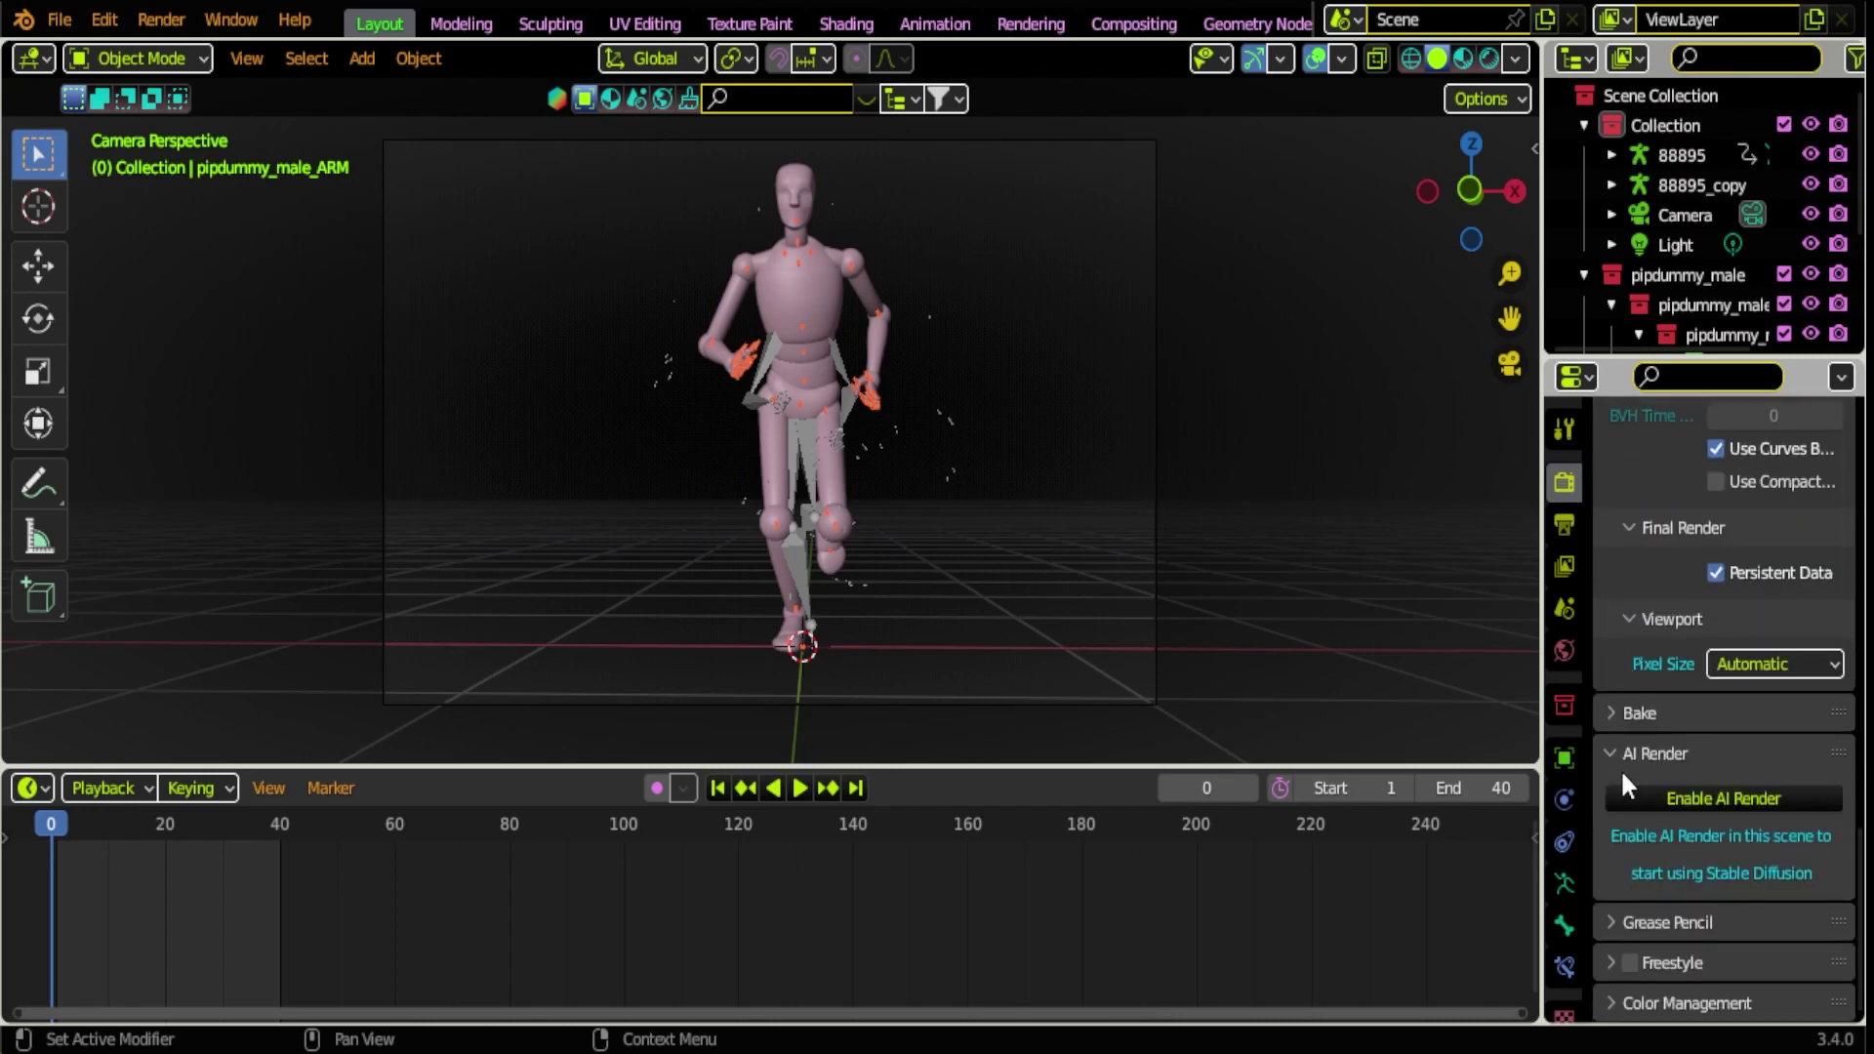
pyautogui.click(1679, 794)
pyautogui.scroll(-6, 1687, 757)
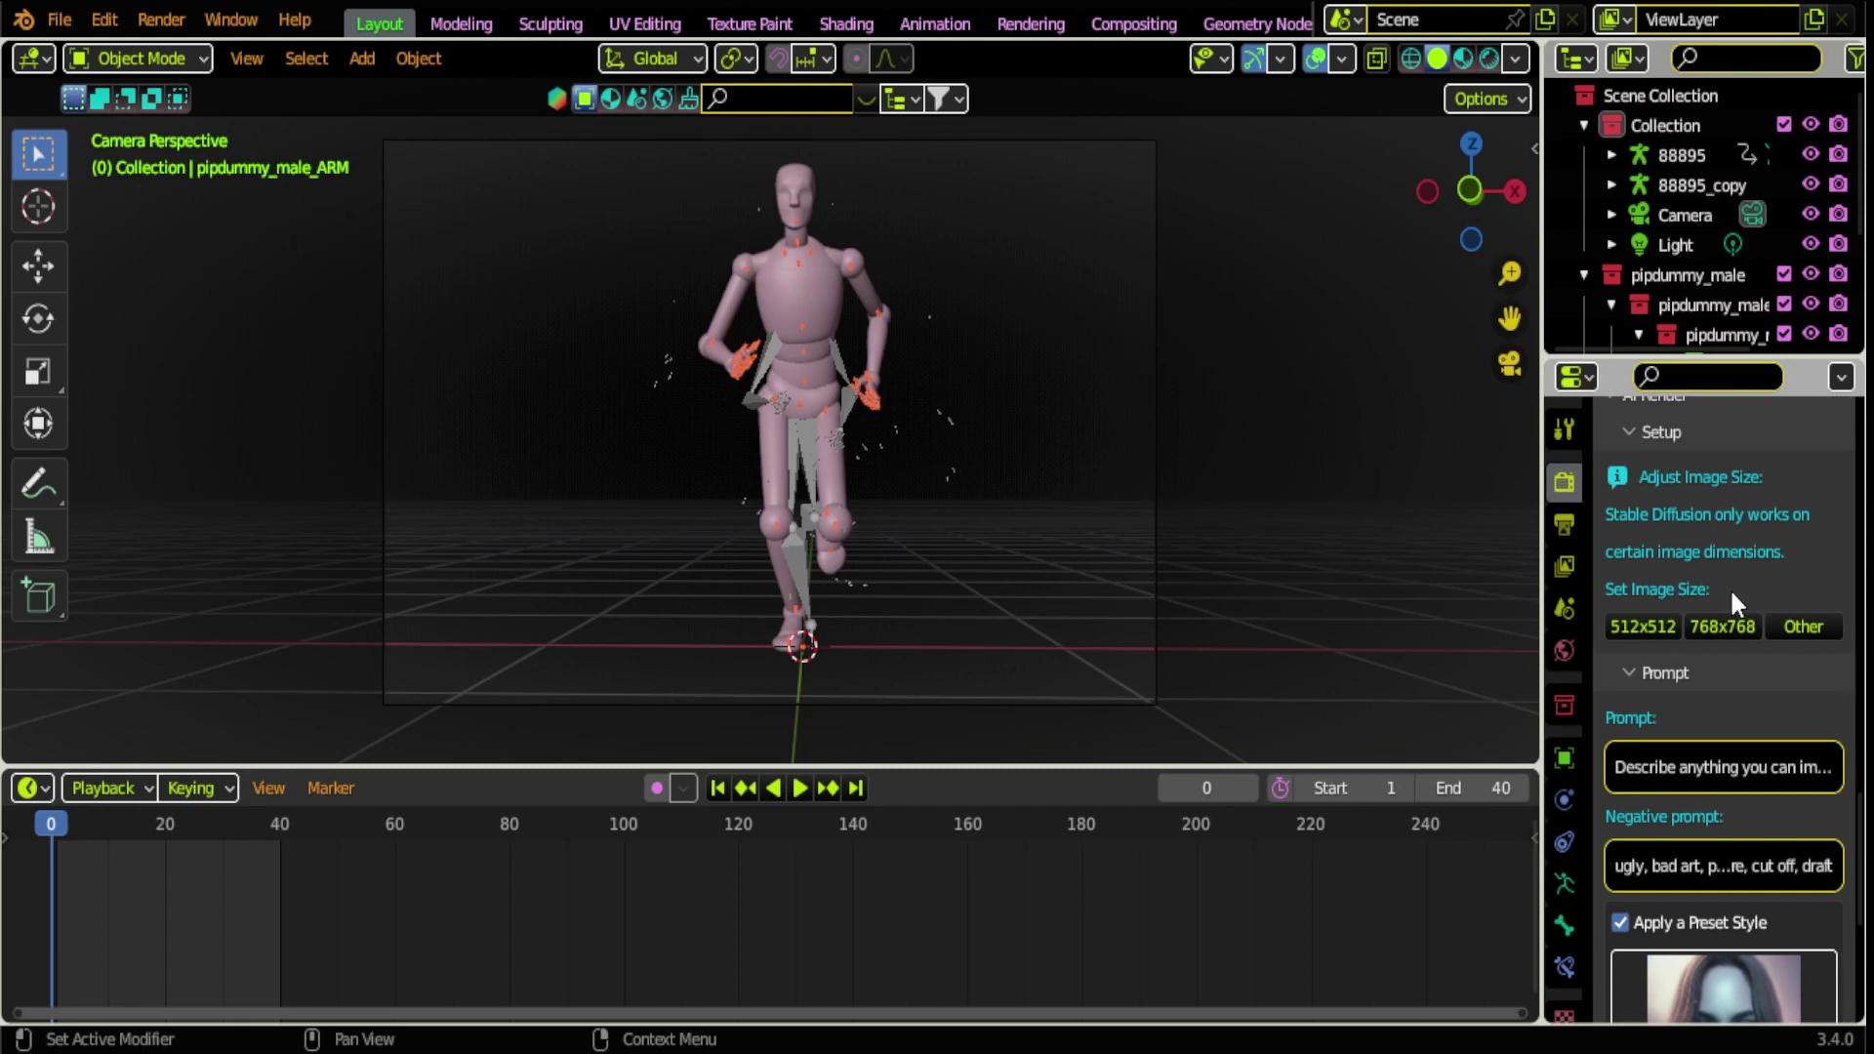
# - Set image size to 768x768, move the camera closer to fill the frame, and play
pyautogui.click(1722, 625)
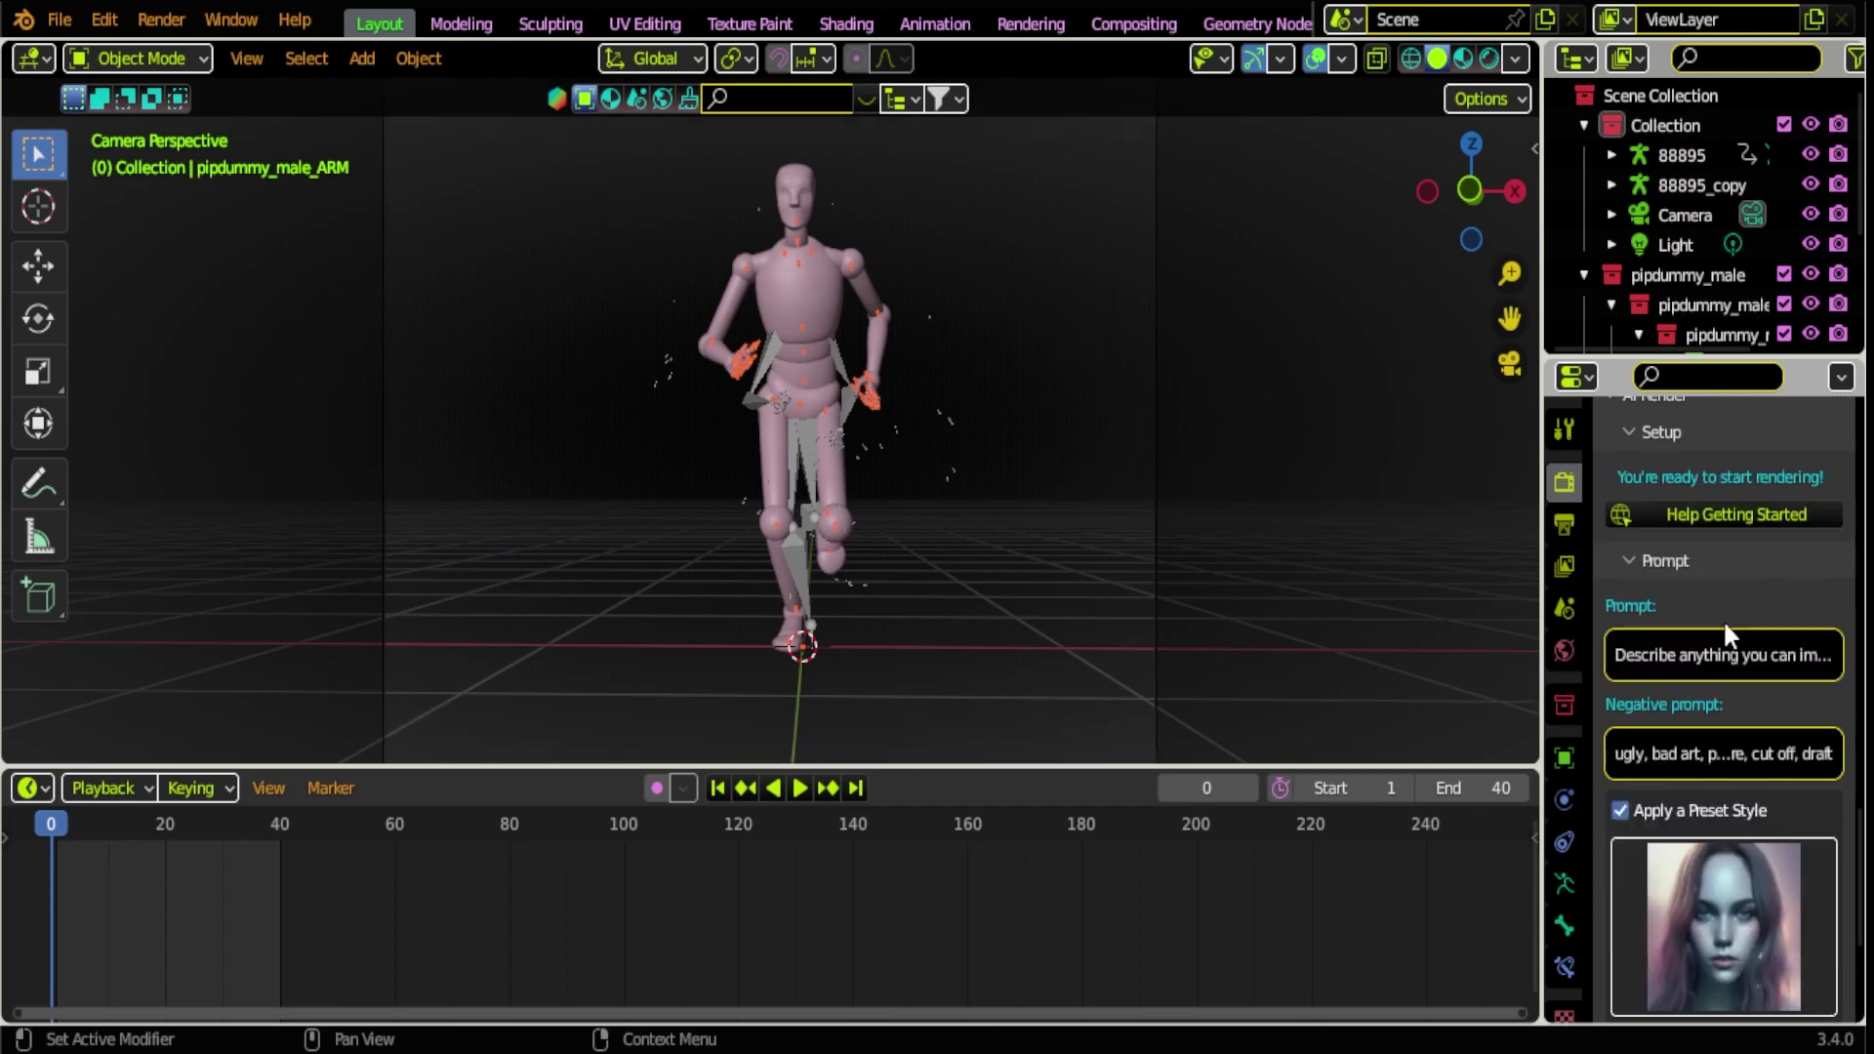
pyautogui.scroll(-2, 890, 464)
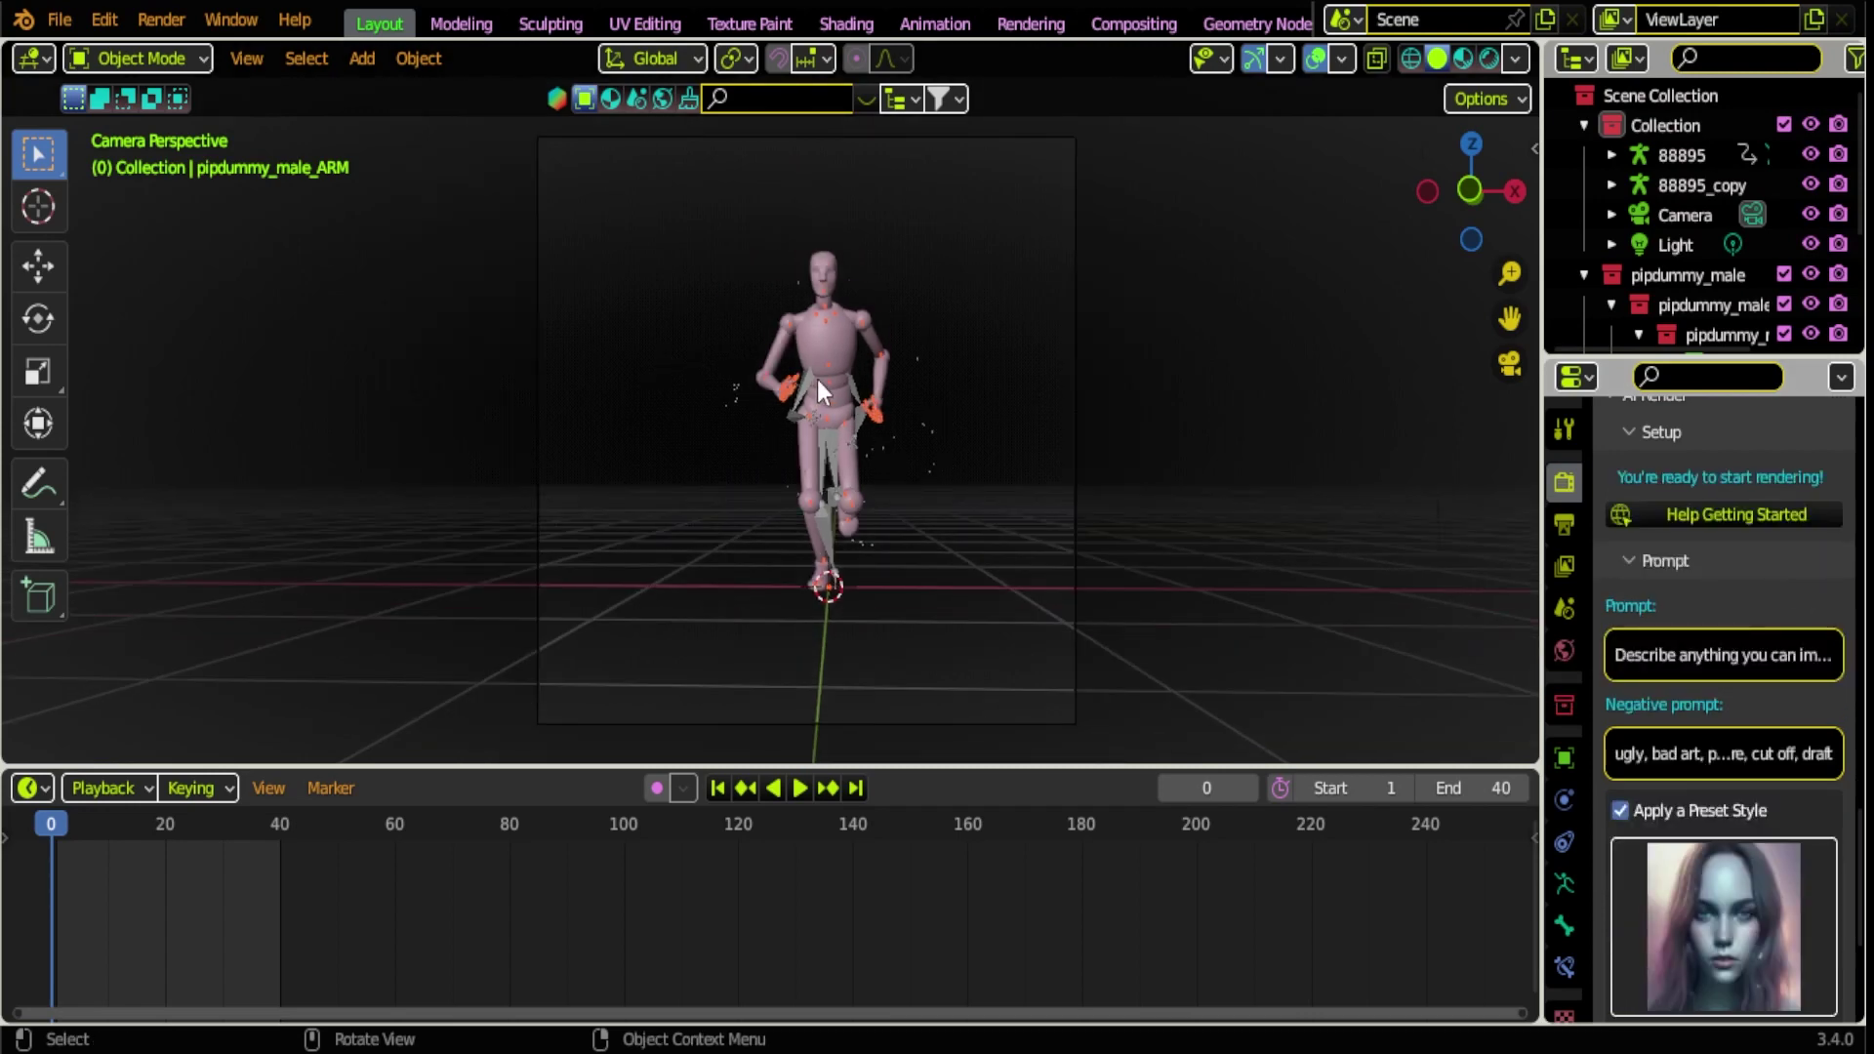
pyautogui.hotkey('shift', '`')
pyautogui.press('w')
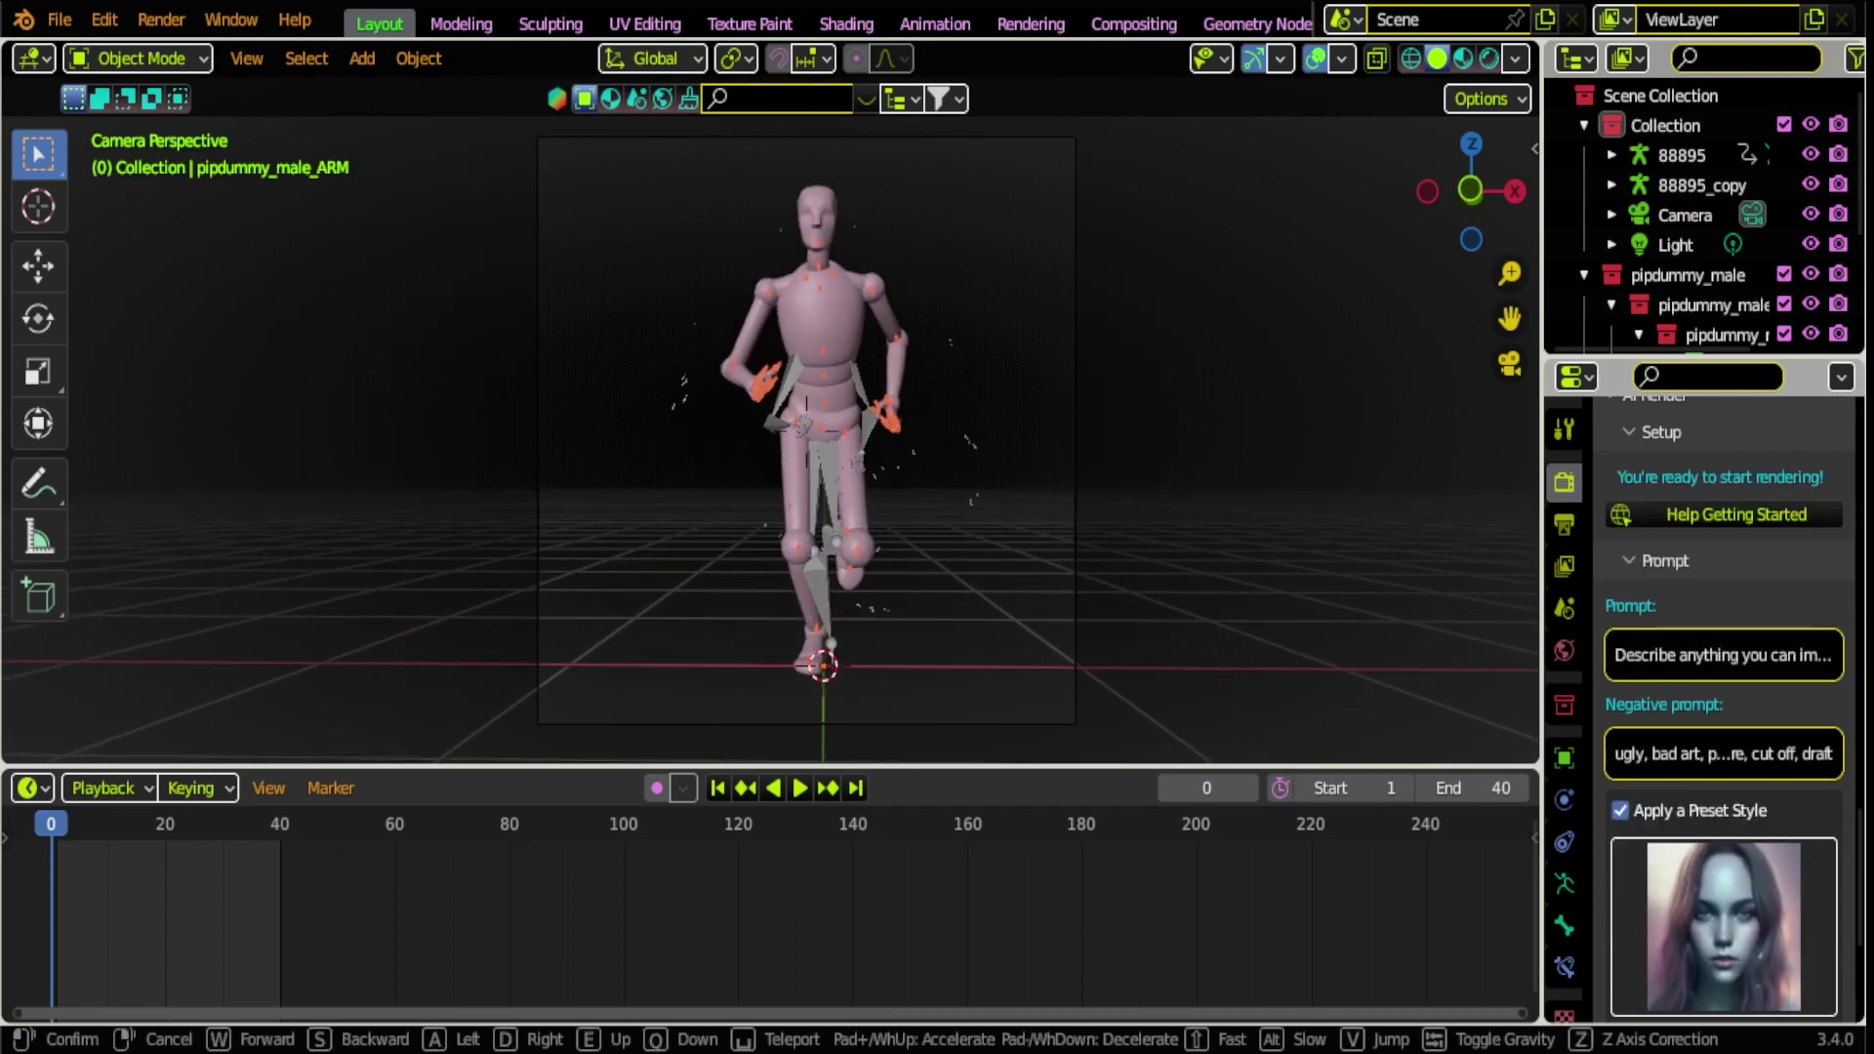
pyautogui.press('w')
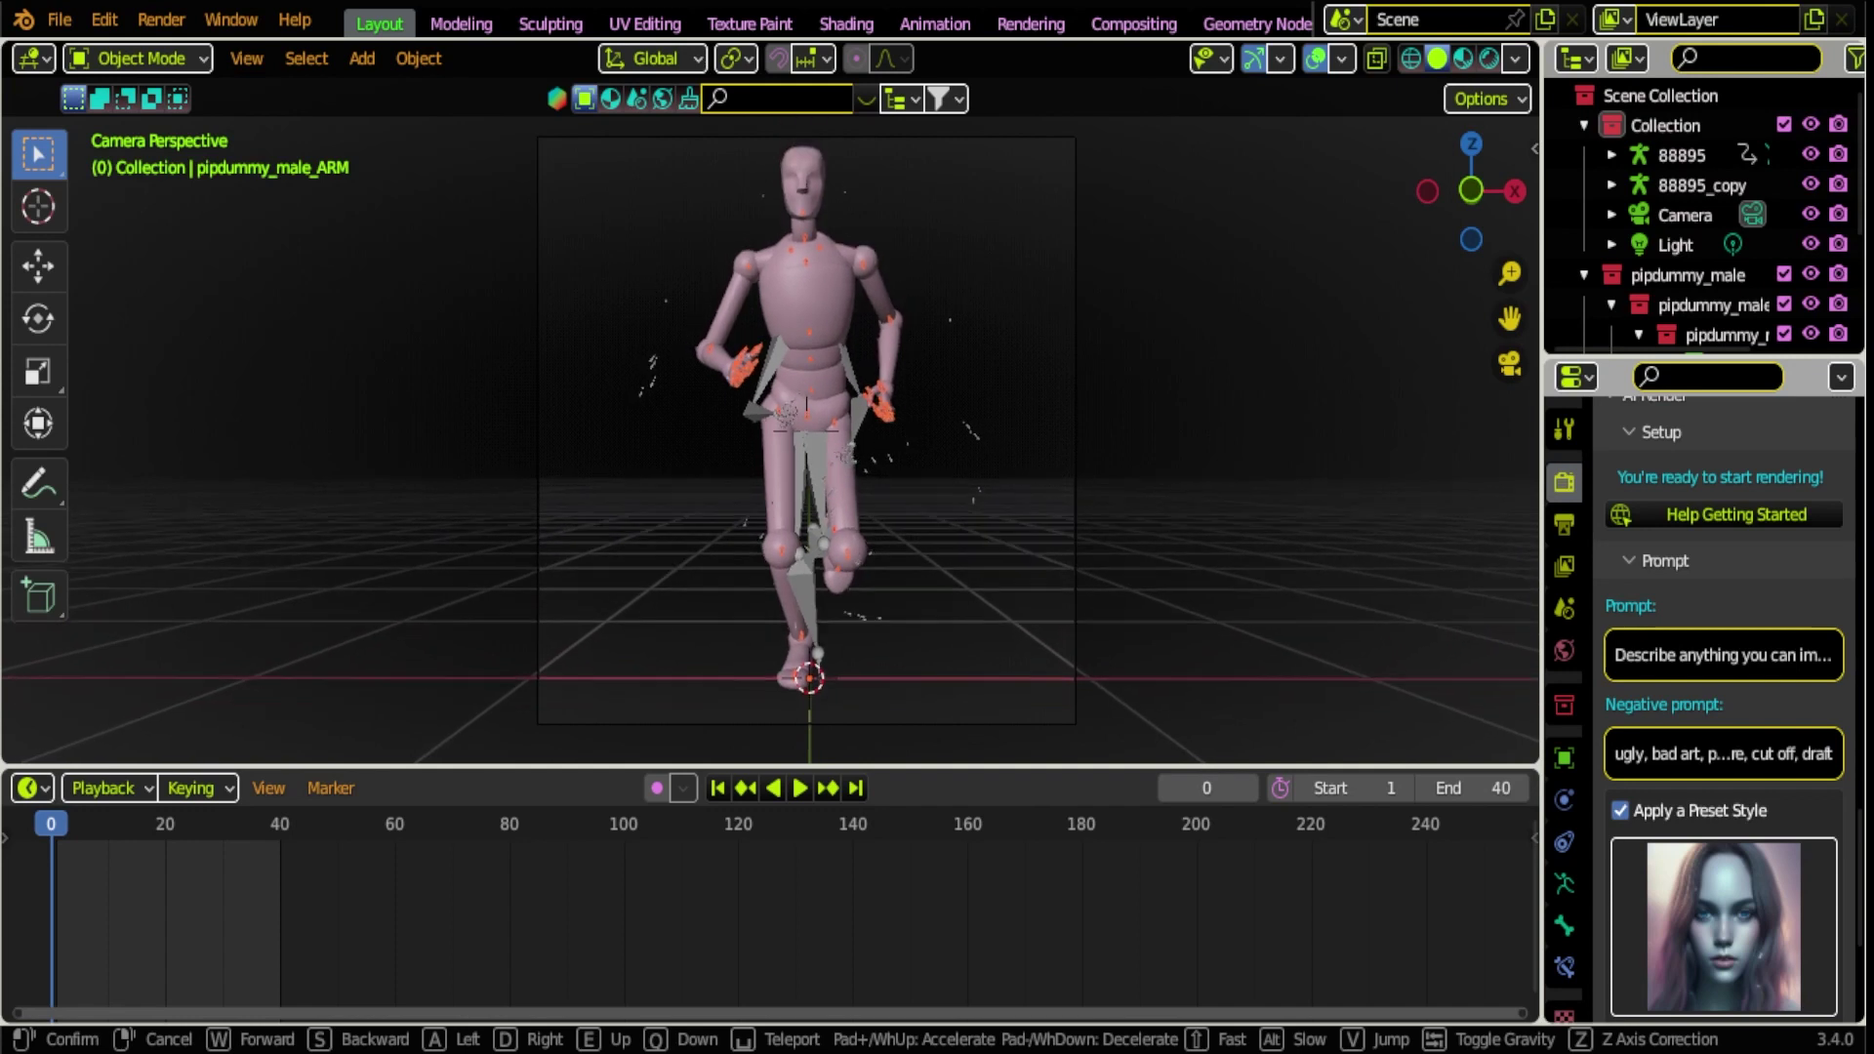
pyautogui.click(817, 379)
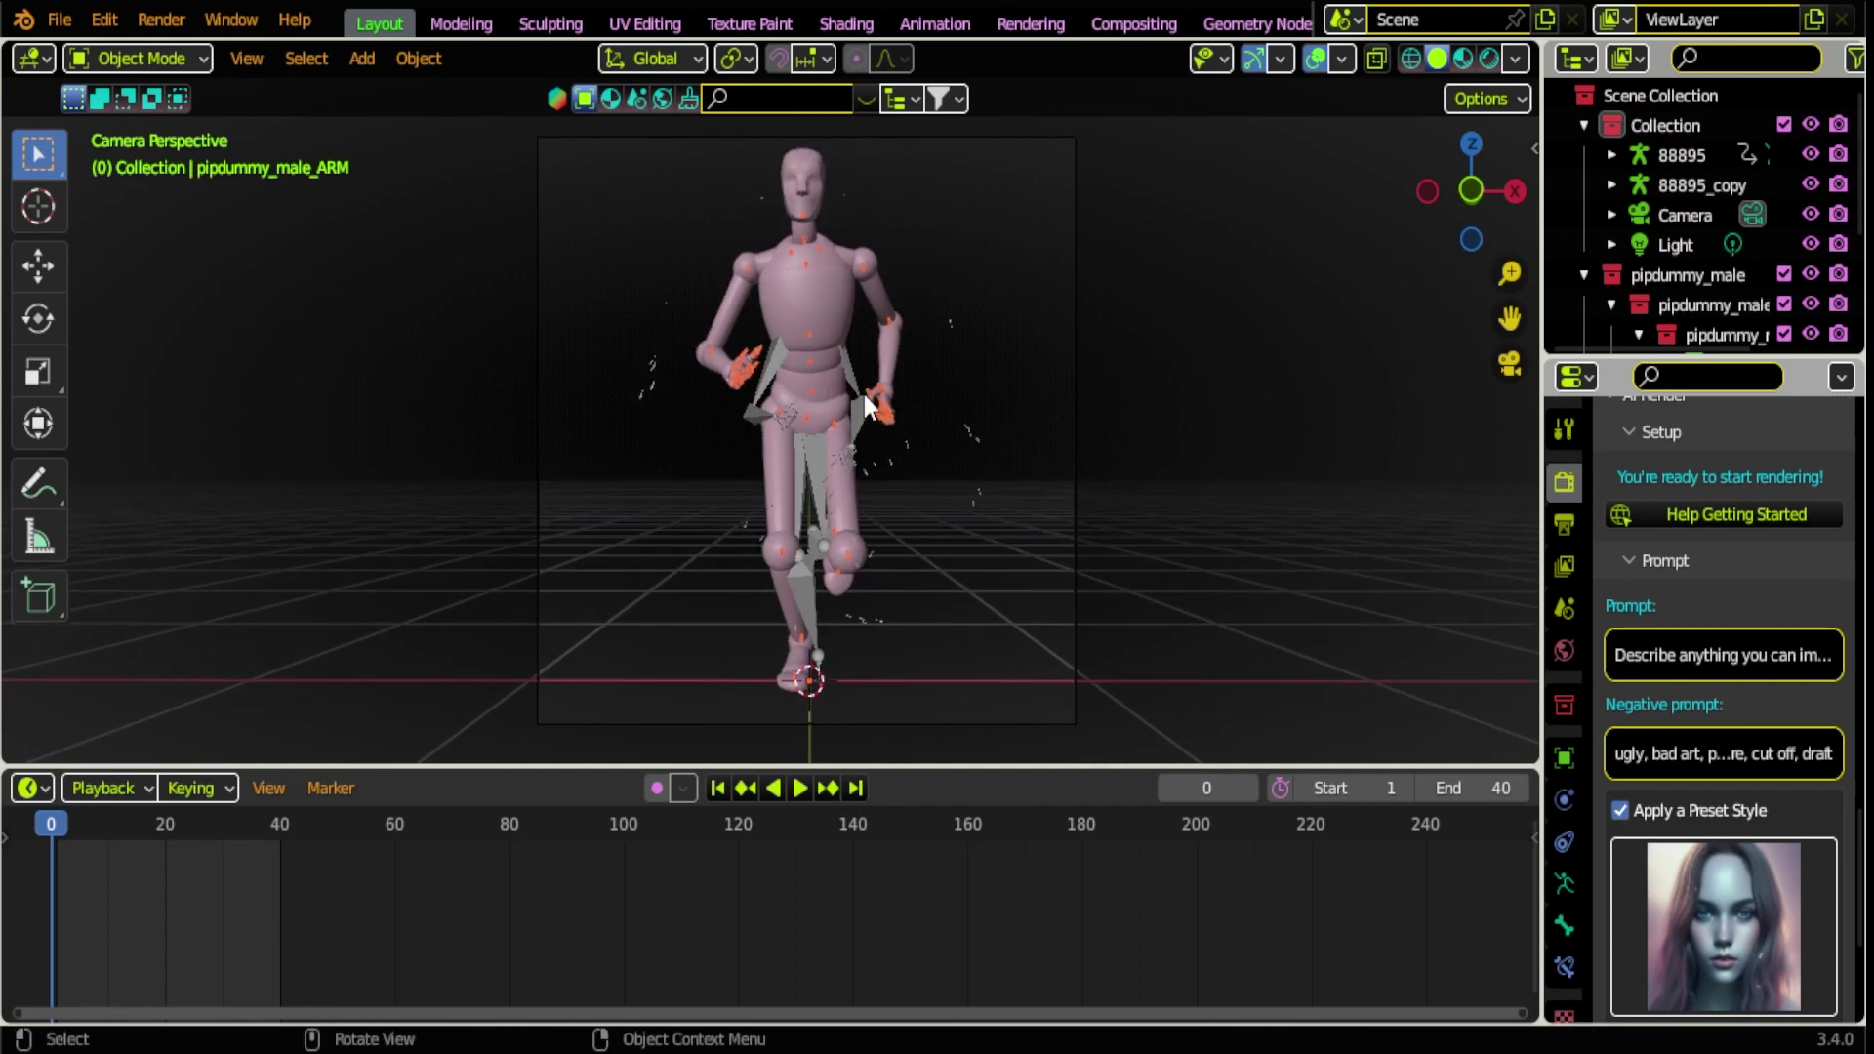
pyautogui.press('space')
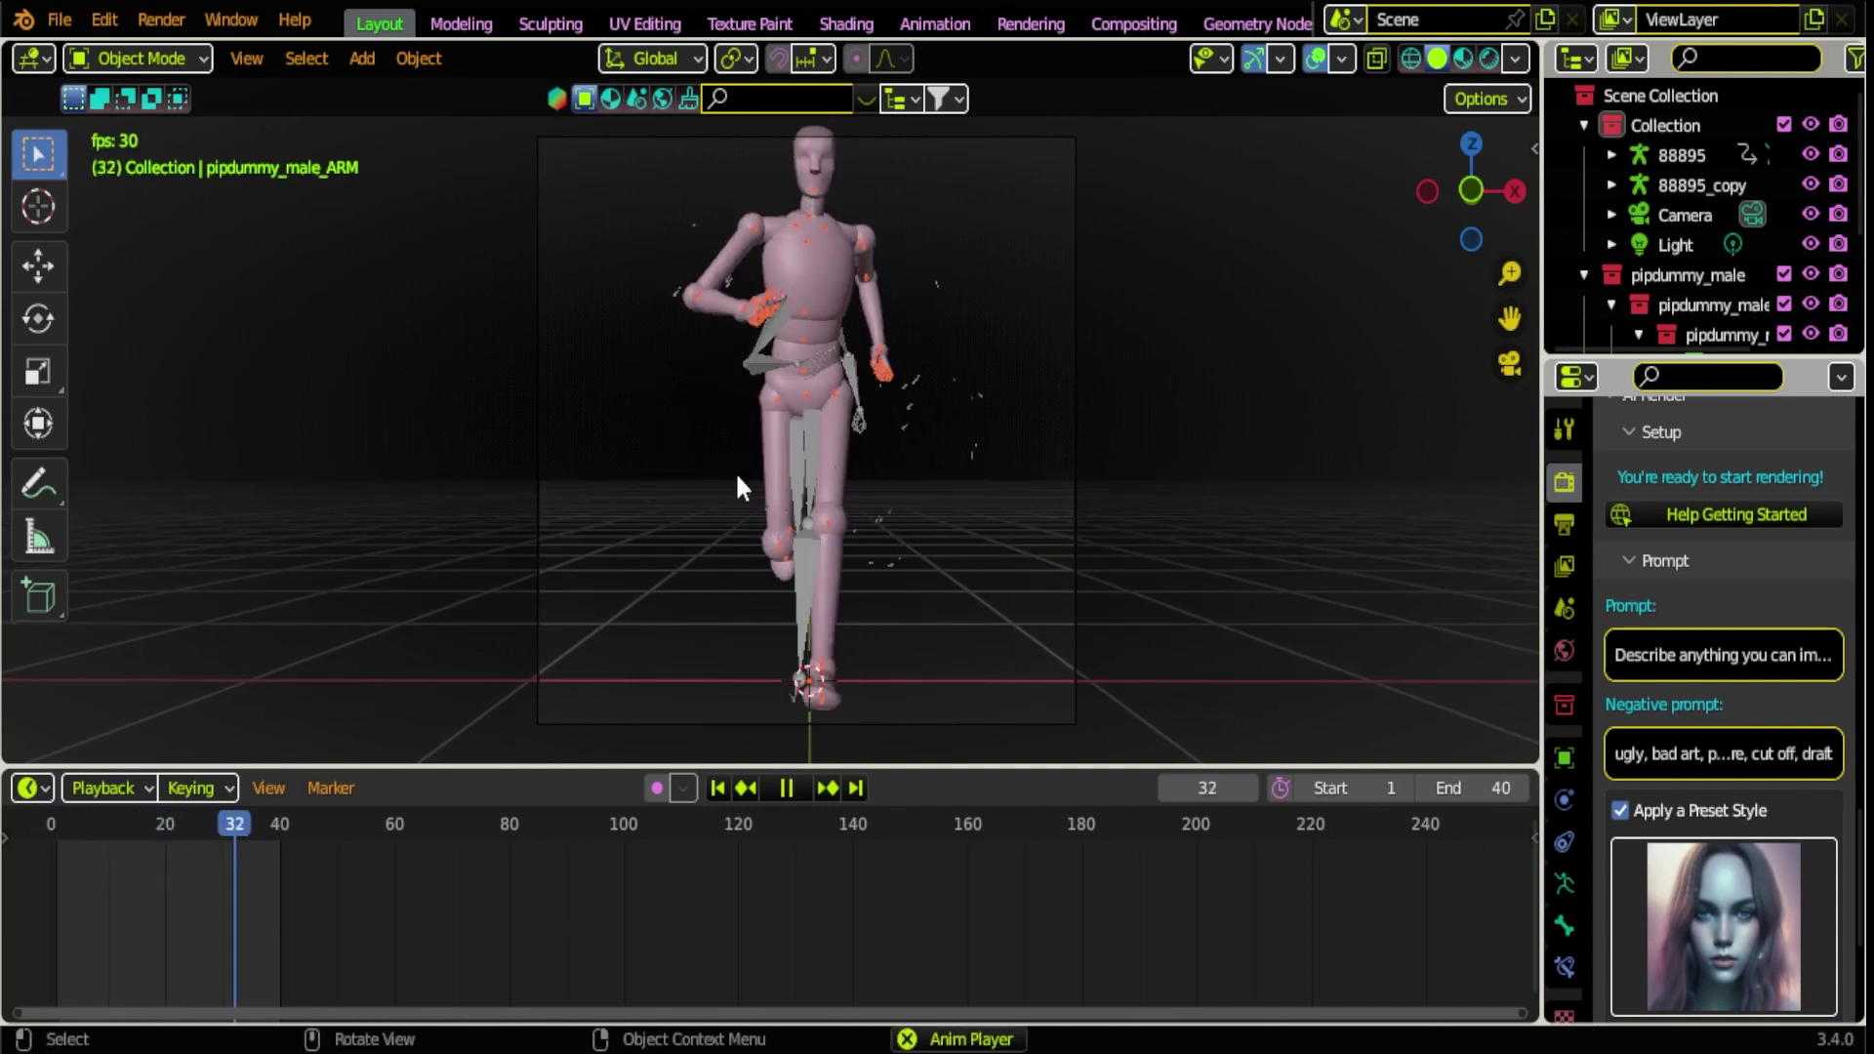
pyautogui.press('space')
# - Fine-tune the camera's distance to the mannequin with walk navigation
pyautogui.hotkey('shift', '`')
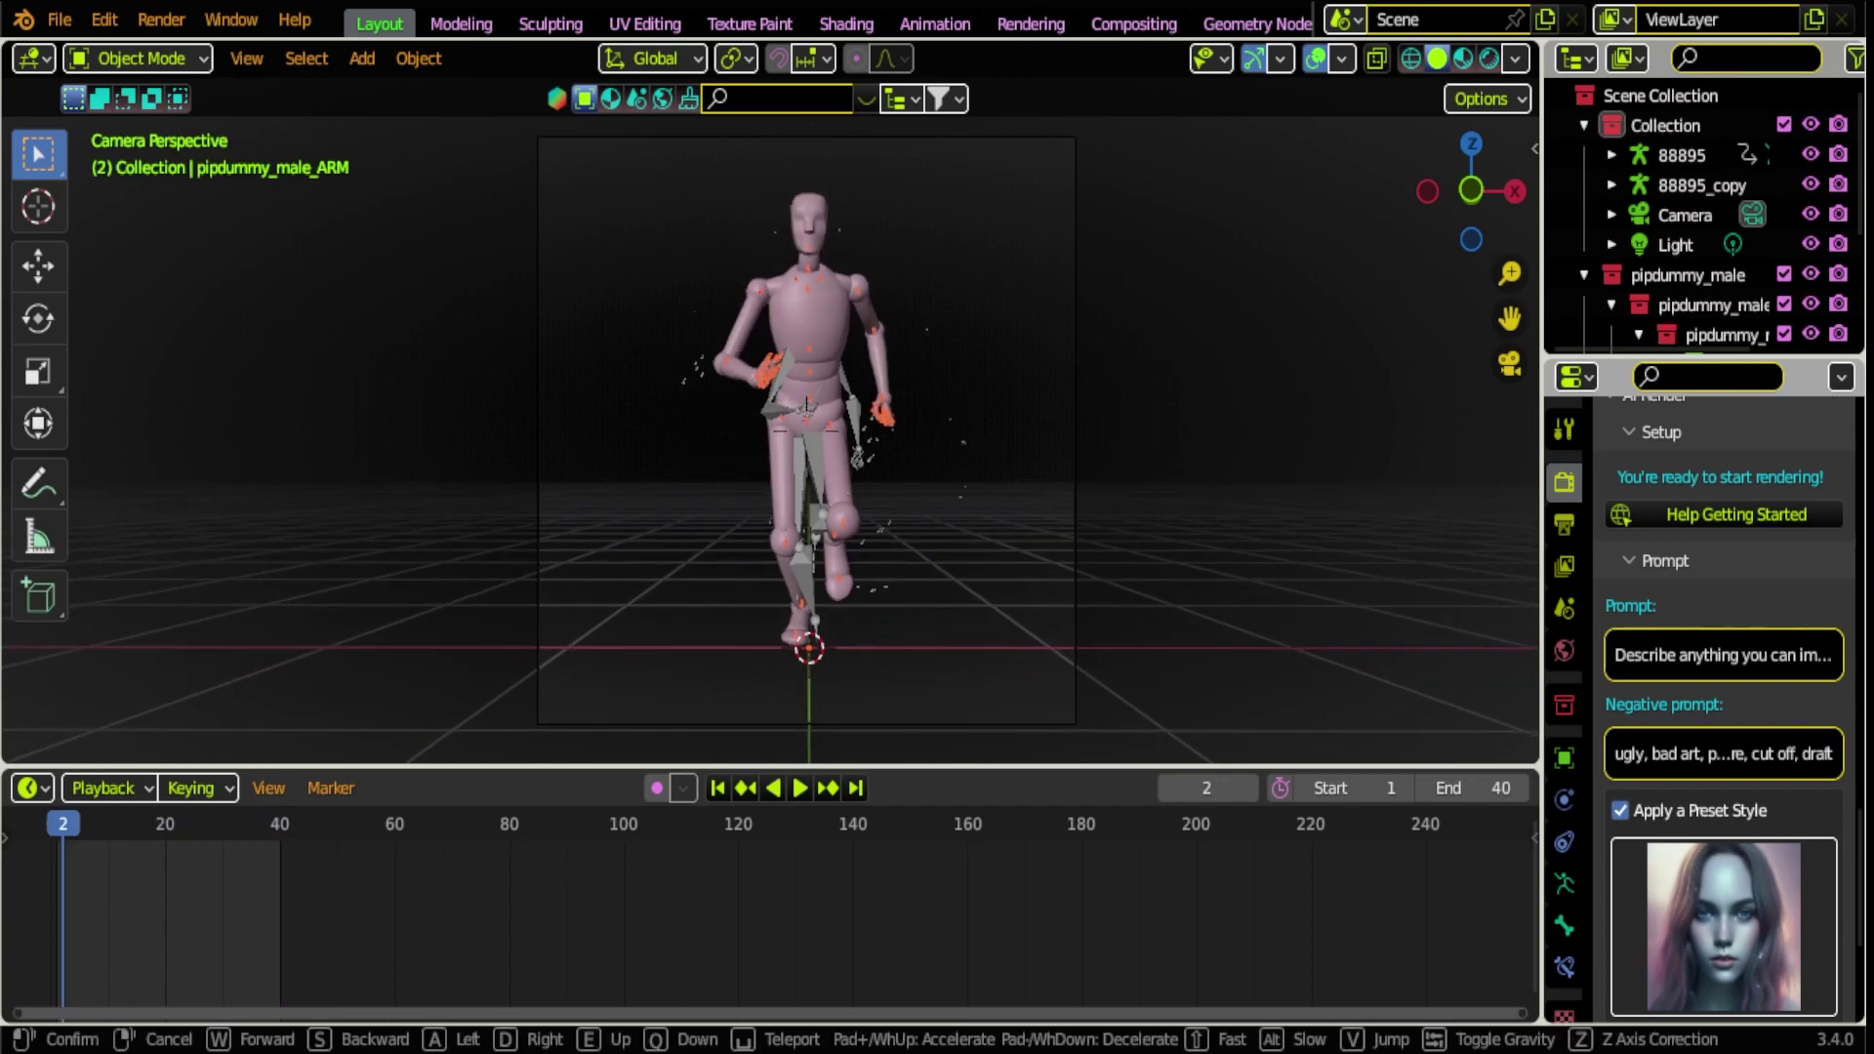
pyautogui.press('w')
pyautogui.press('s')
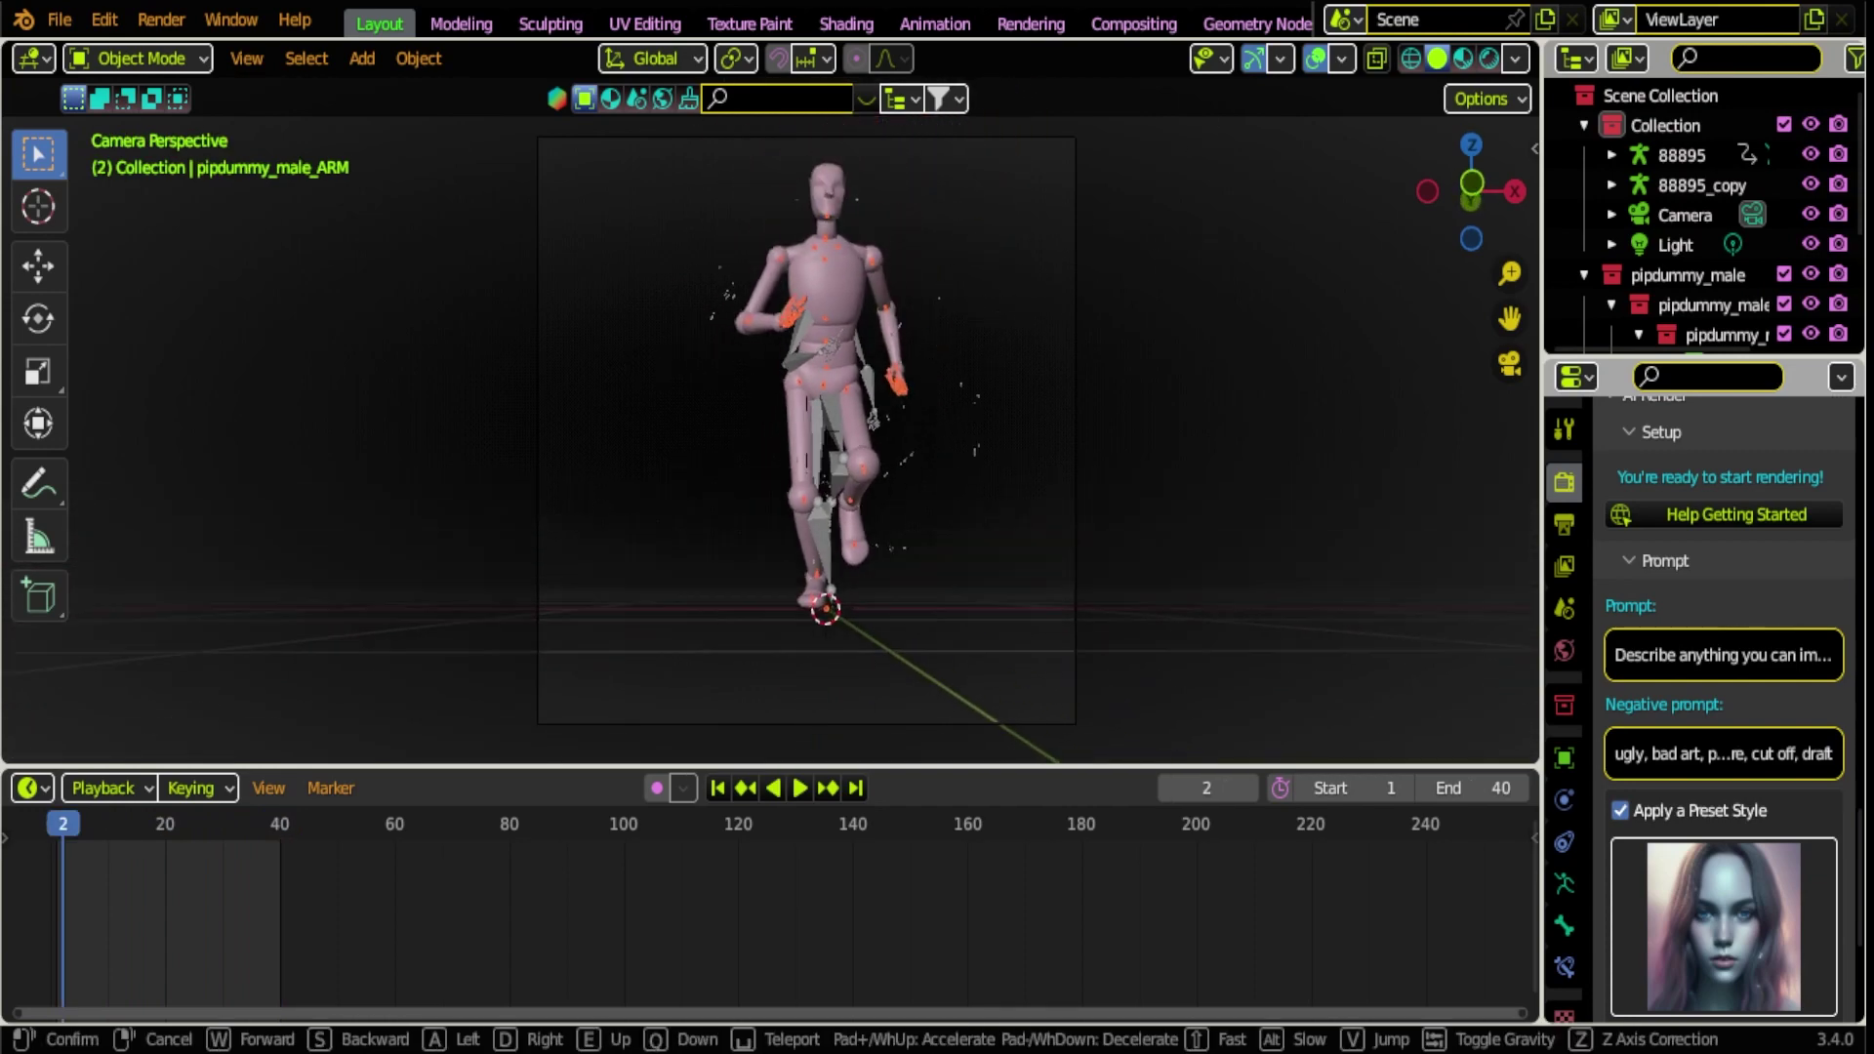
pyautogui.press('w')
pyautogui.press('Return')
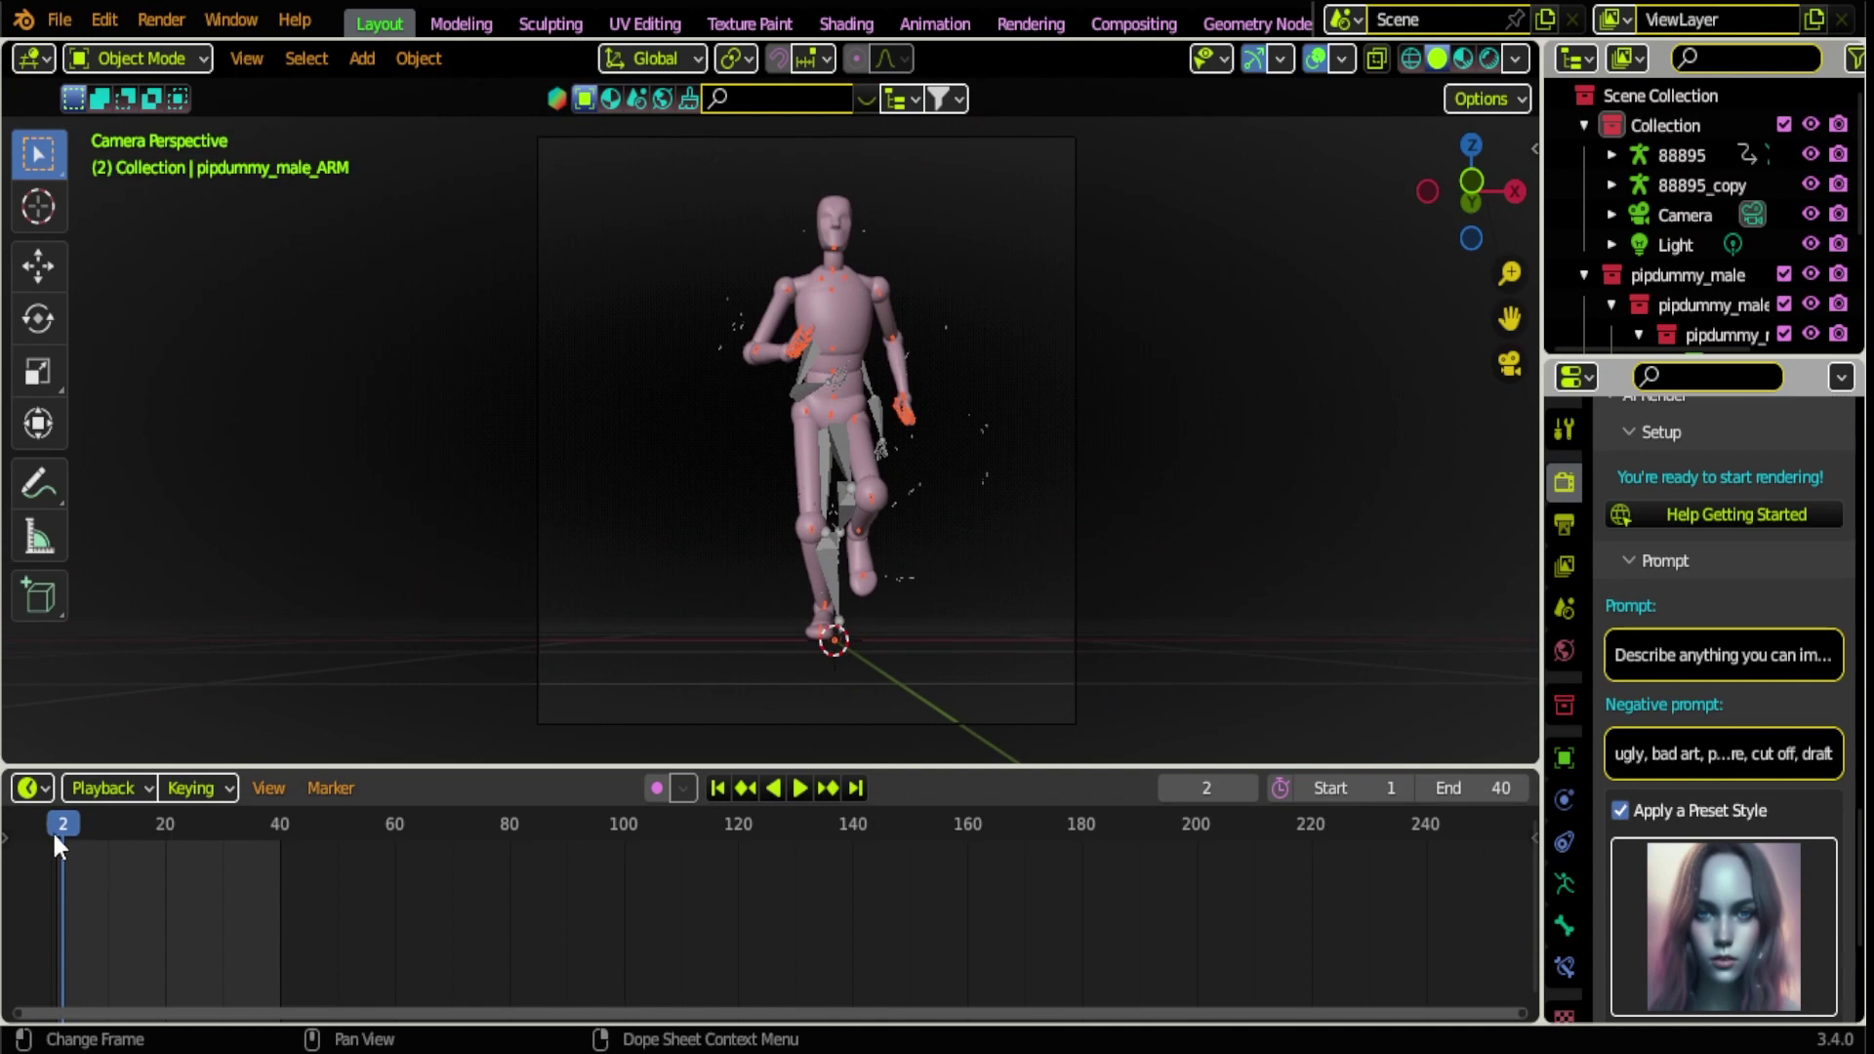
# - Preview the motion to frame 25 and back, then open the AI Render preset style gallery
pyautogui.moveTo(55, 835); pyautogui.dragTo(196, 835)
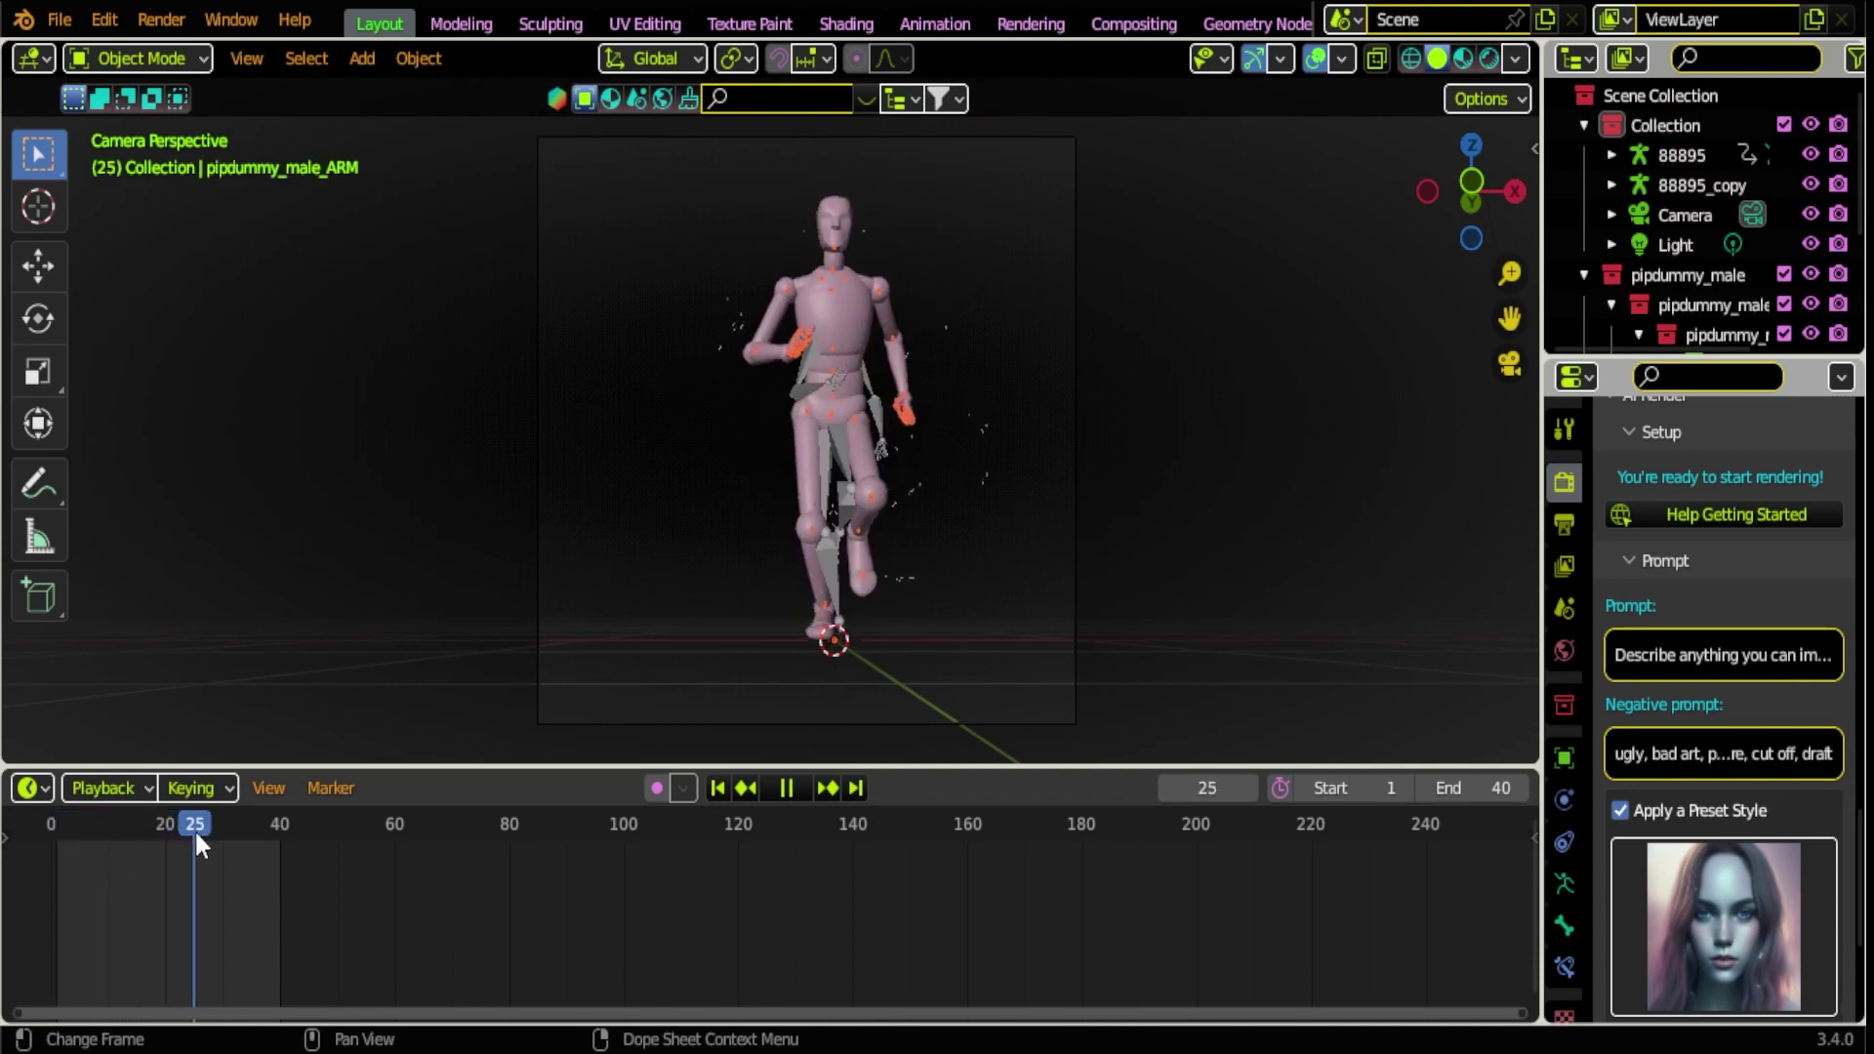
pyautogui.press('Escape')
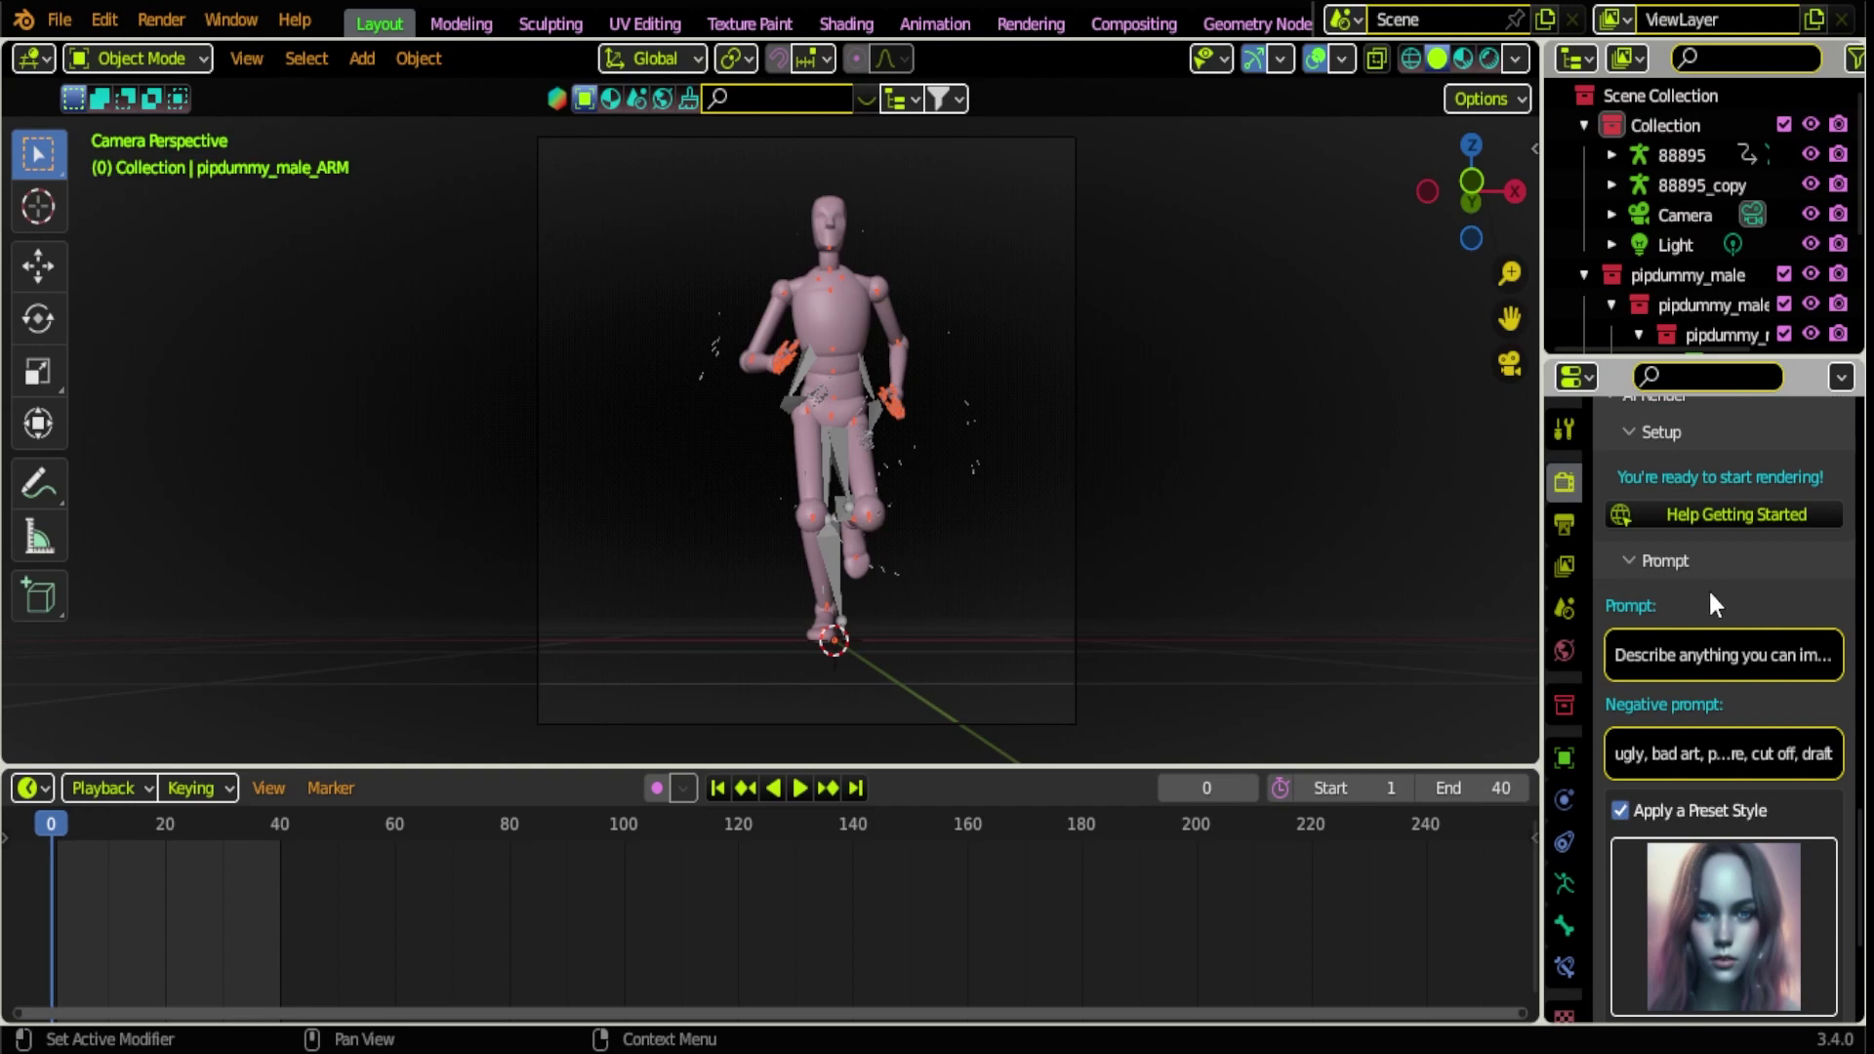
pyautogui.scroll(-2, 1709, 587)
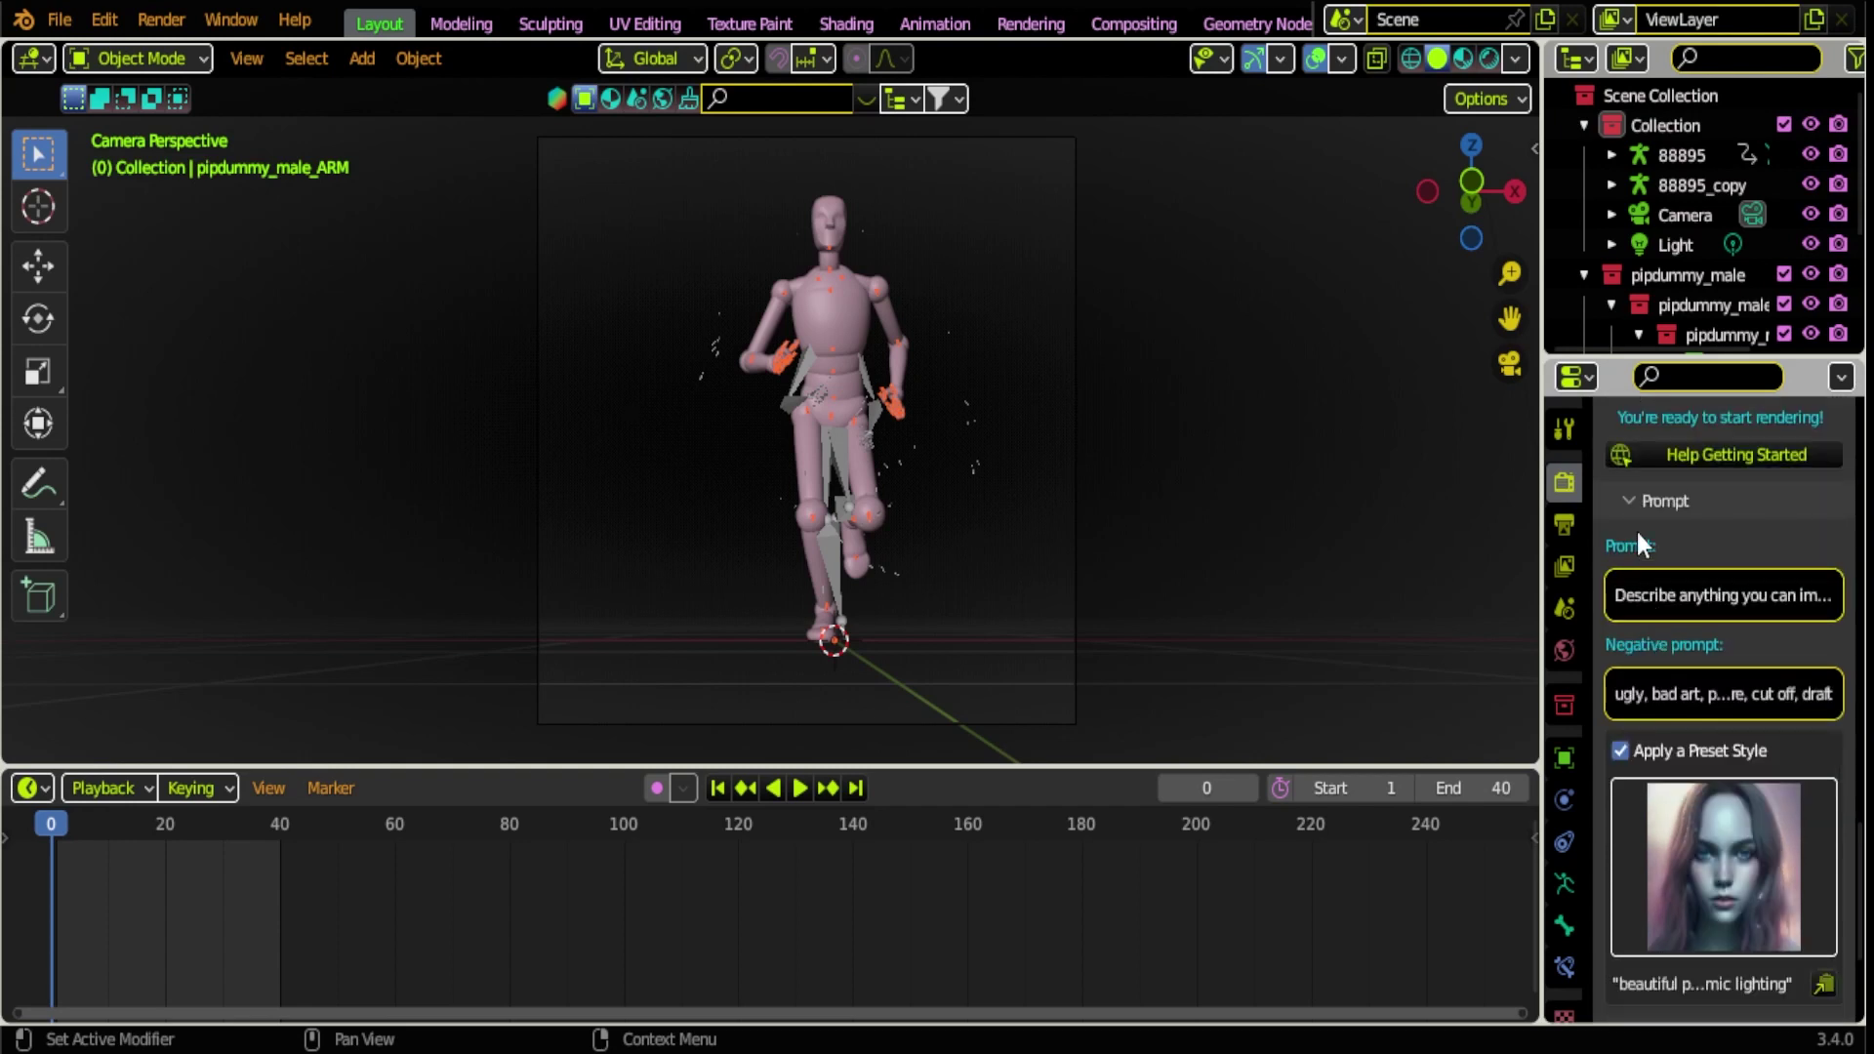
pyautogui.scroll(-4, 1637, 537)
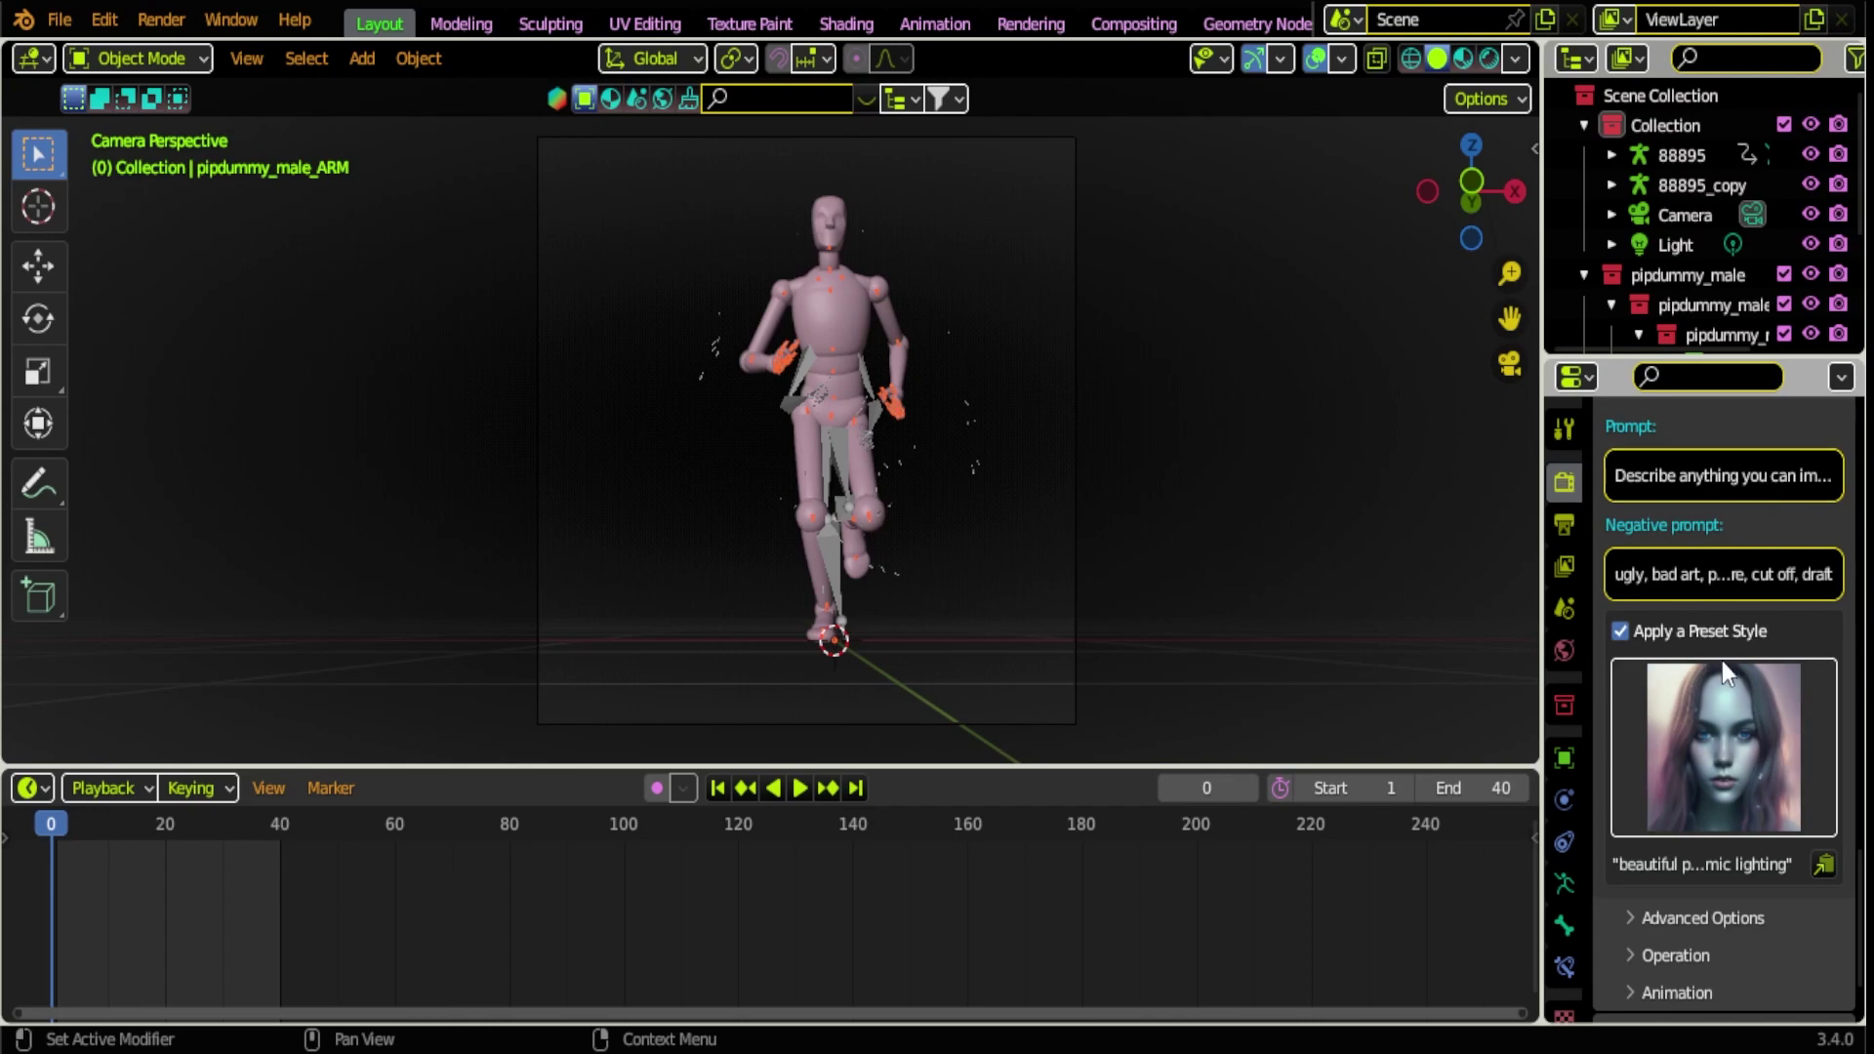
pyautogui.click(1681, 706)
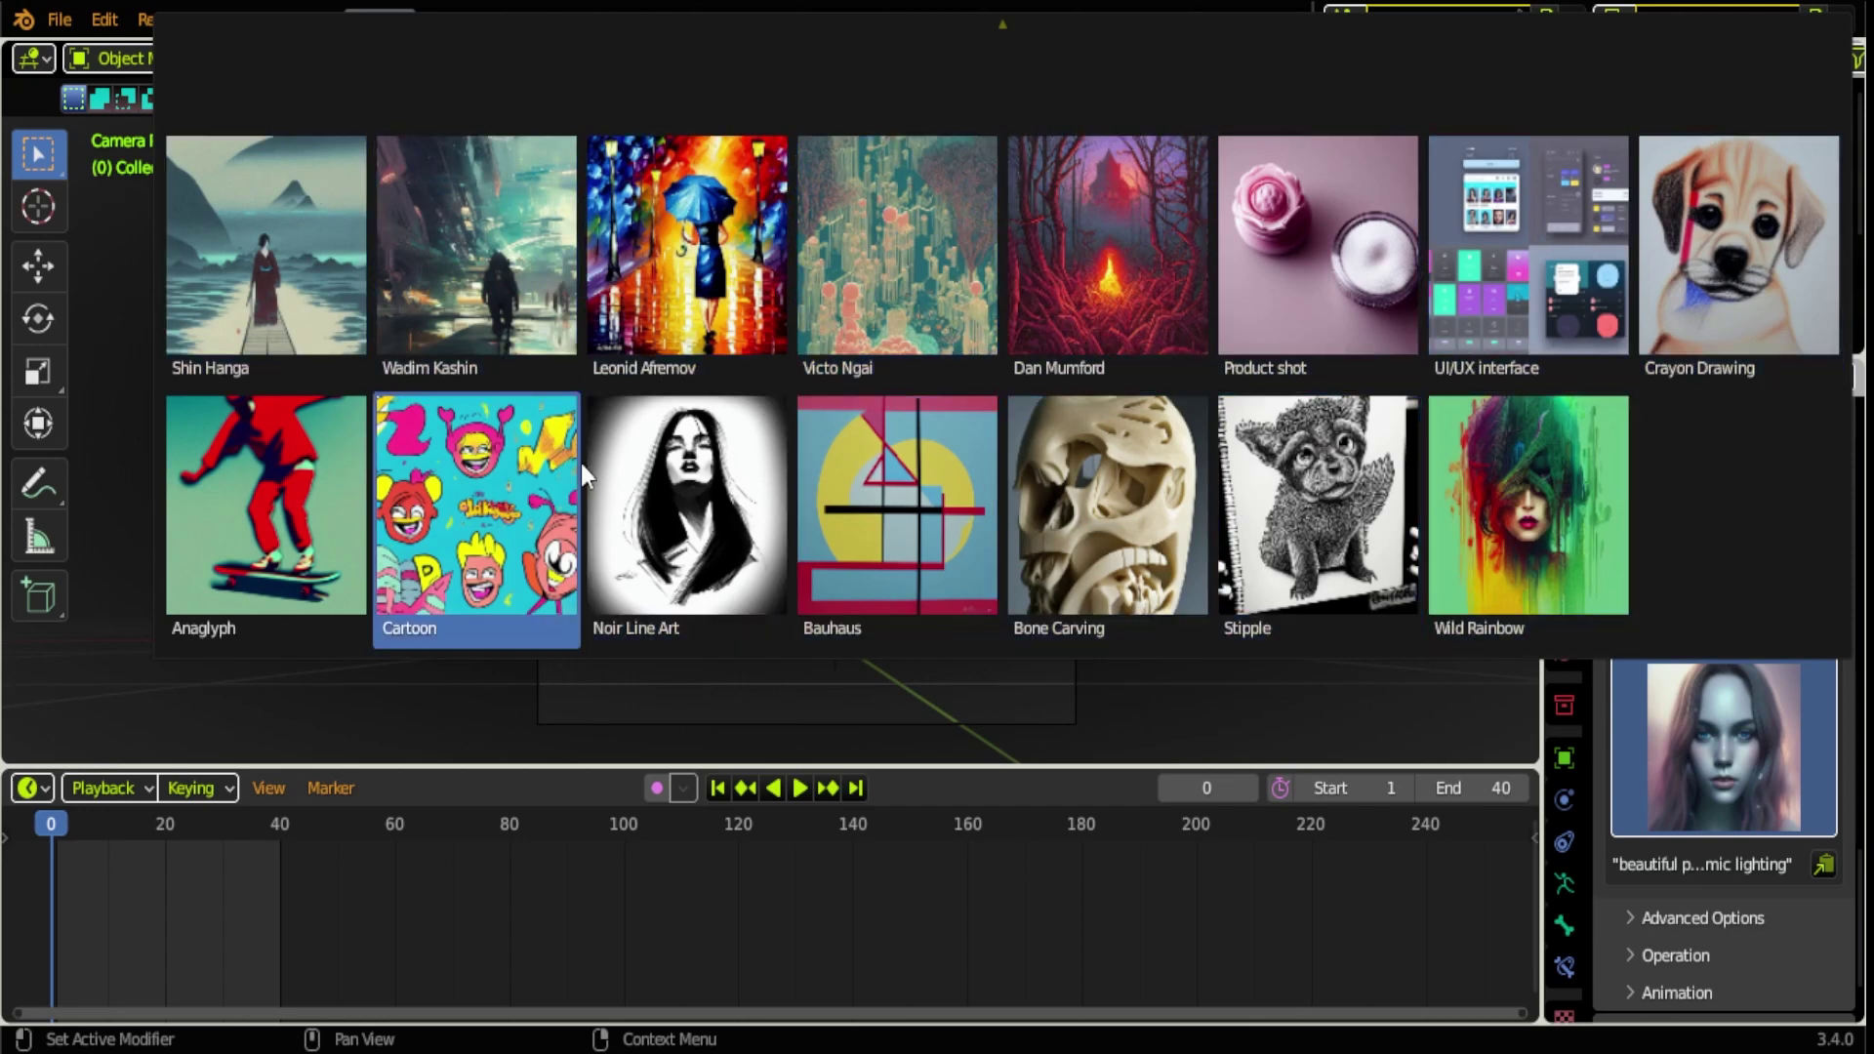
# - Try the 3D Game preset, then switch the preset style to Pencil Drawing
pyautogui.scroll(5, 1016, 19)
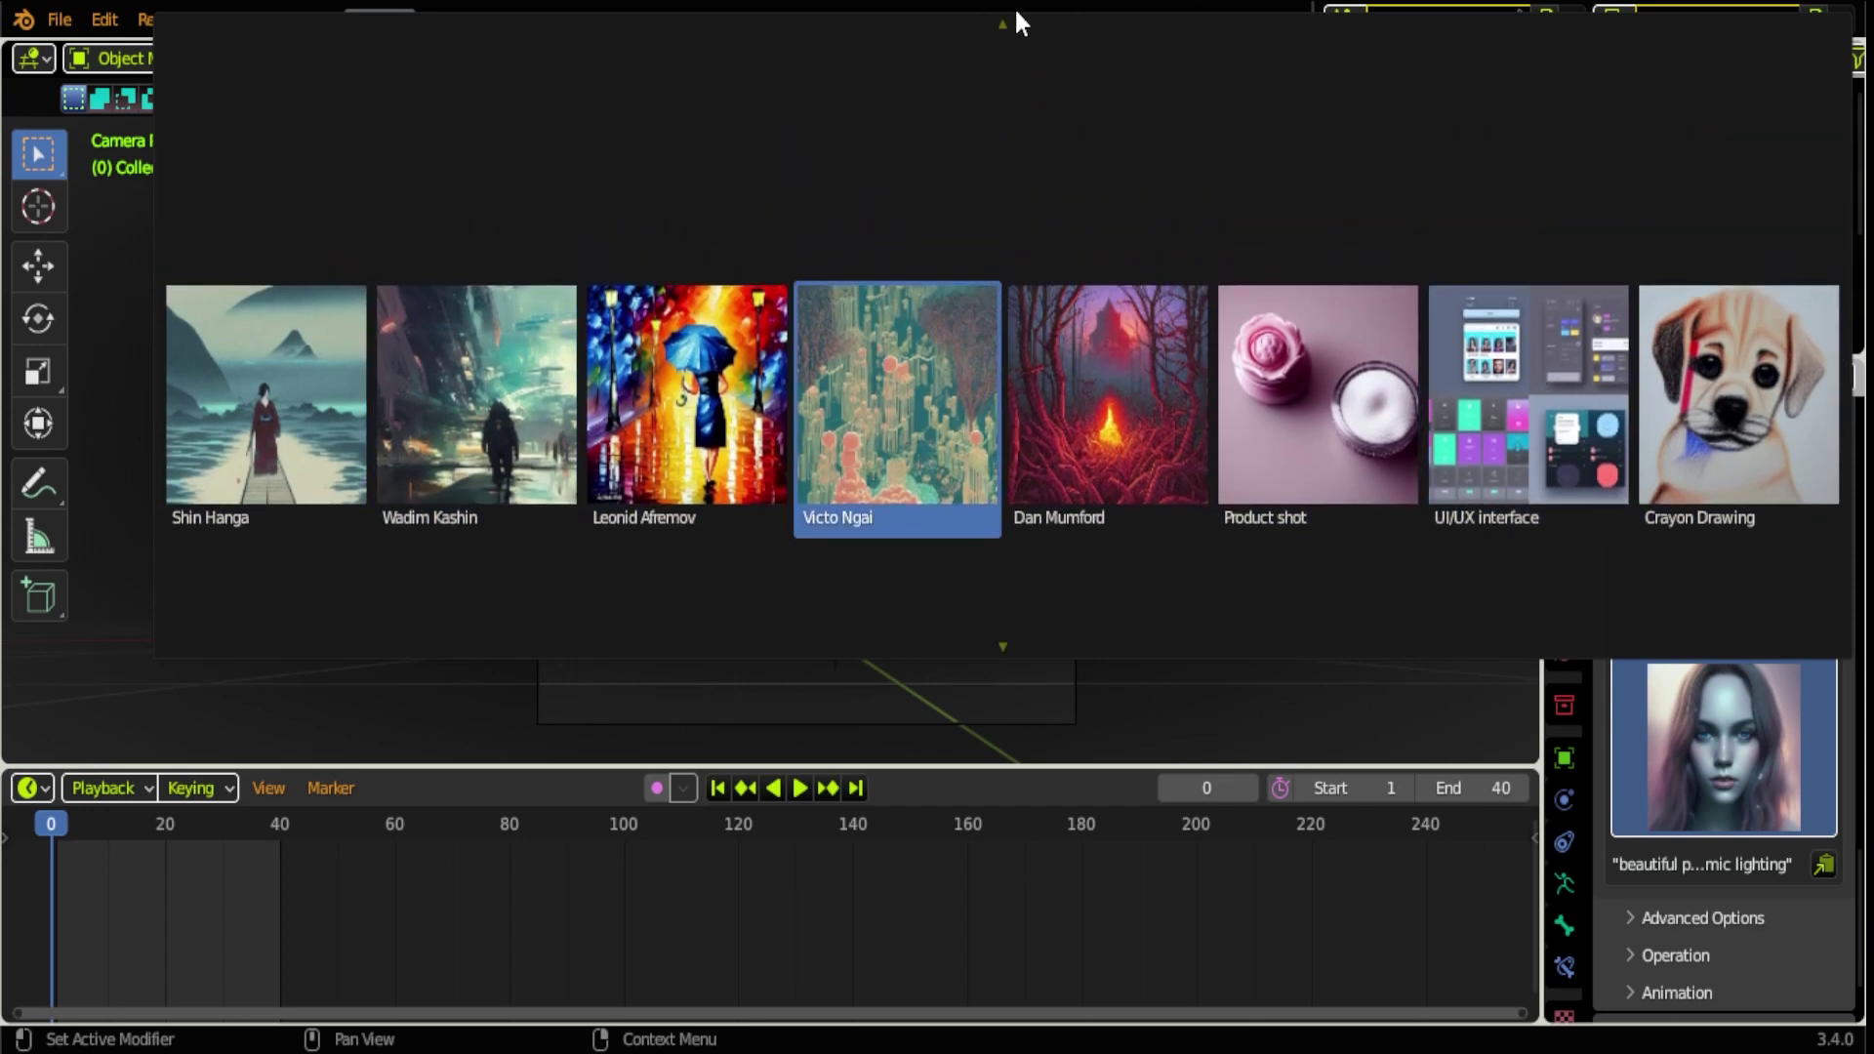
pyautogui.scroll(2, 1008, 23)
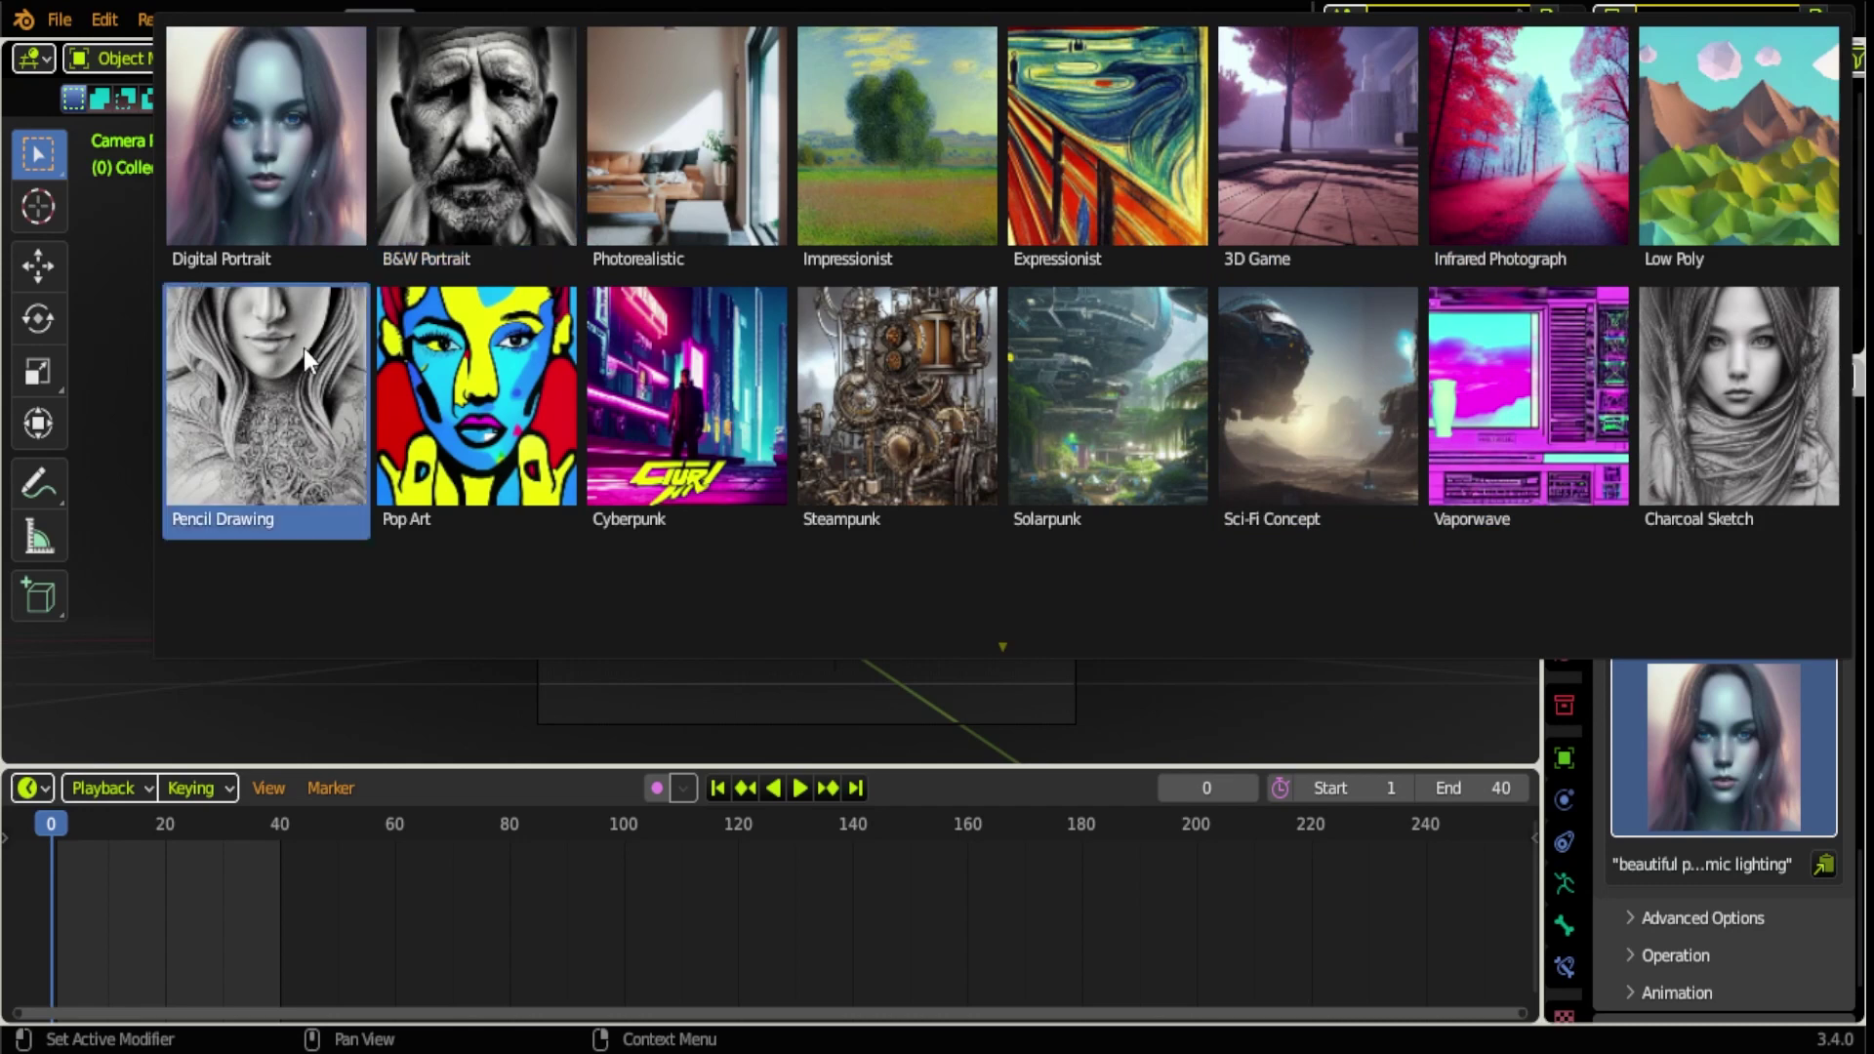
pyautogui.click(1279, 135)
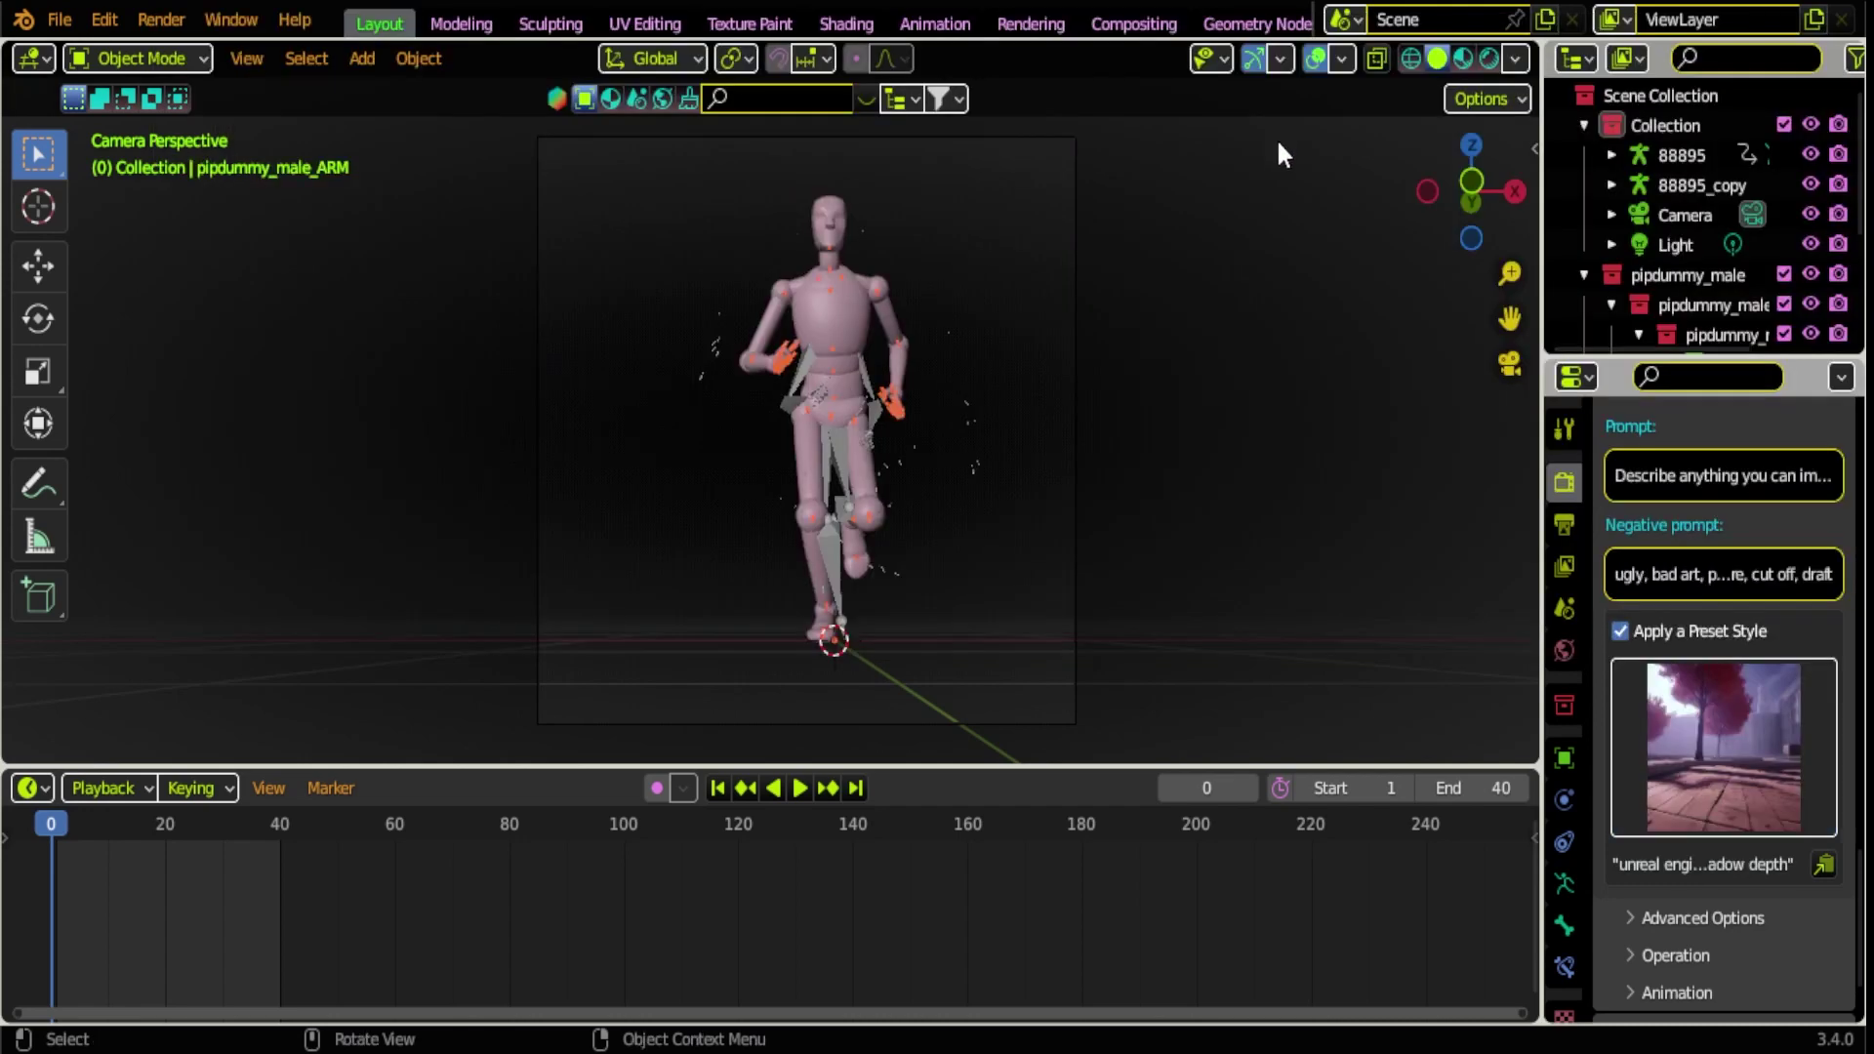
pyautogui.click(1697, 720)
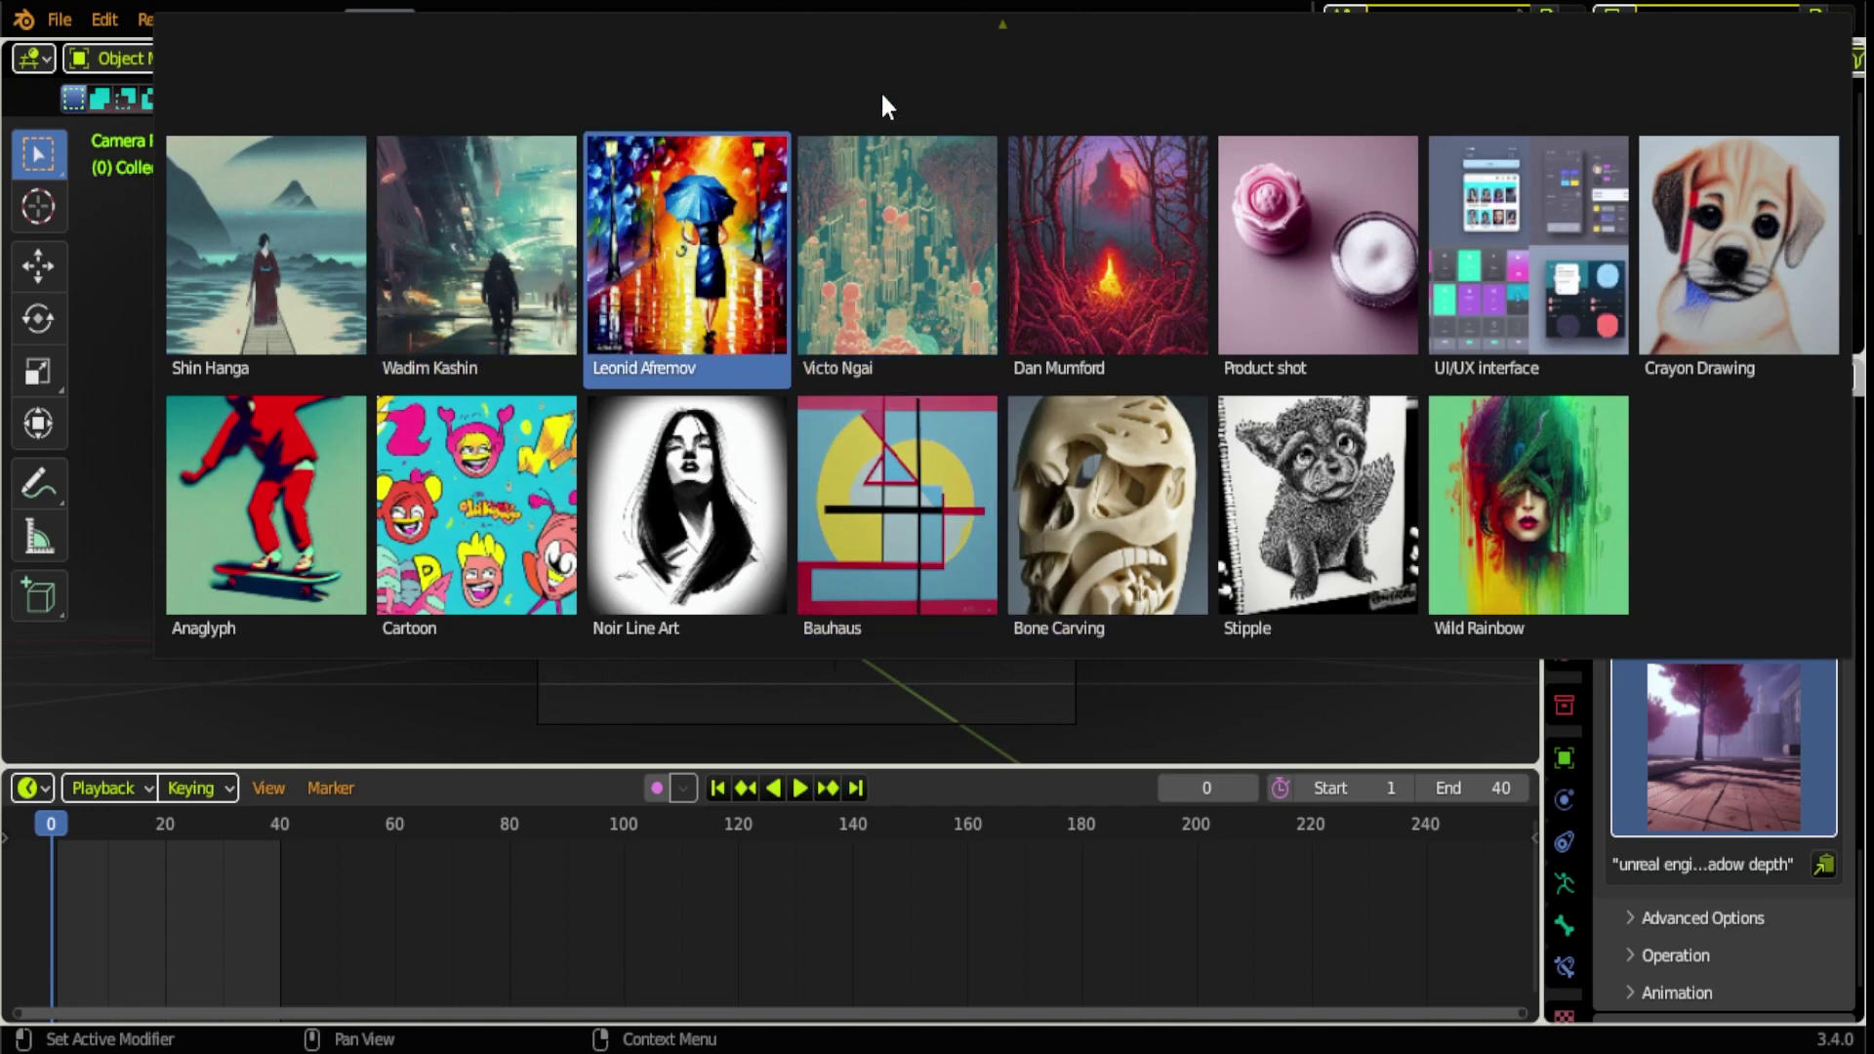
pyautogui.moveTo(1000, 17)
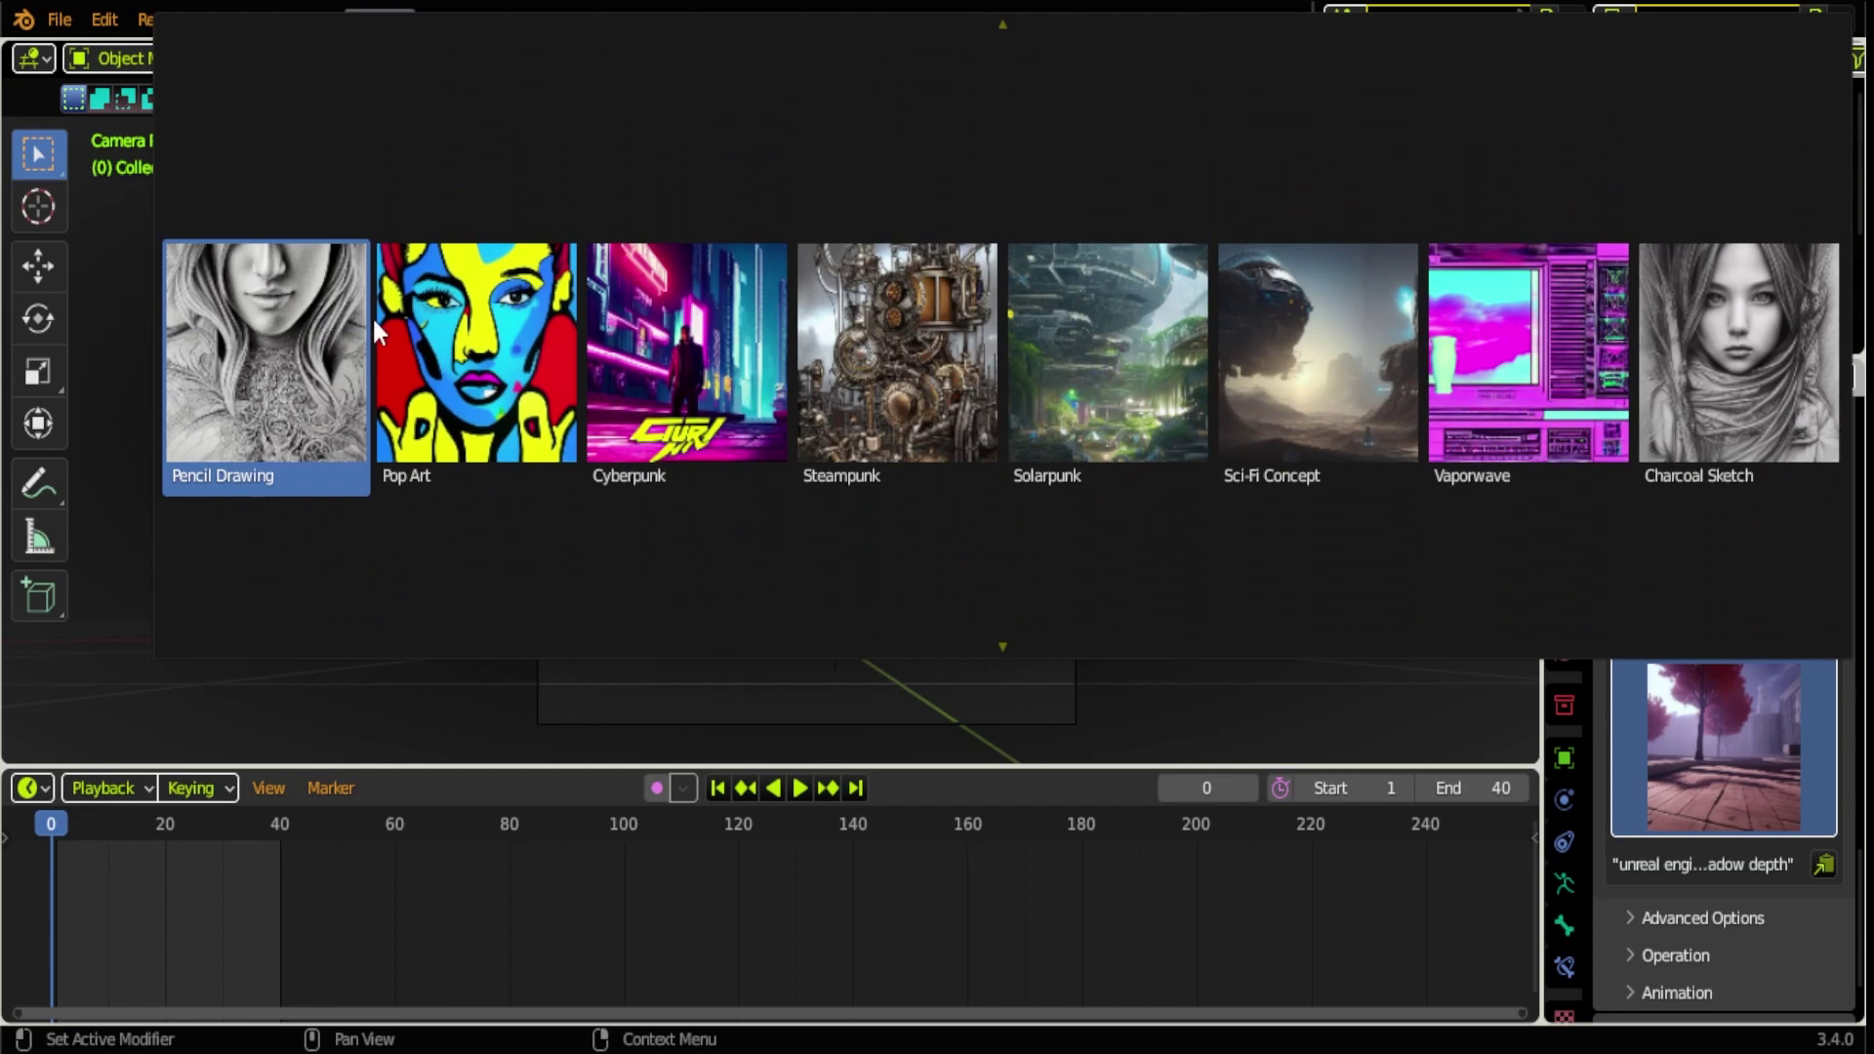
pyautogui.click(274, 343)
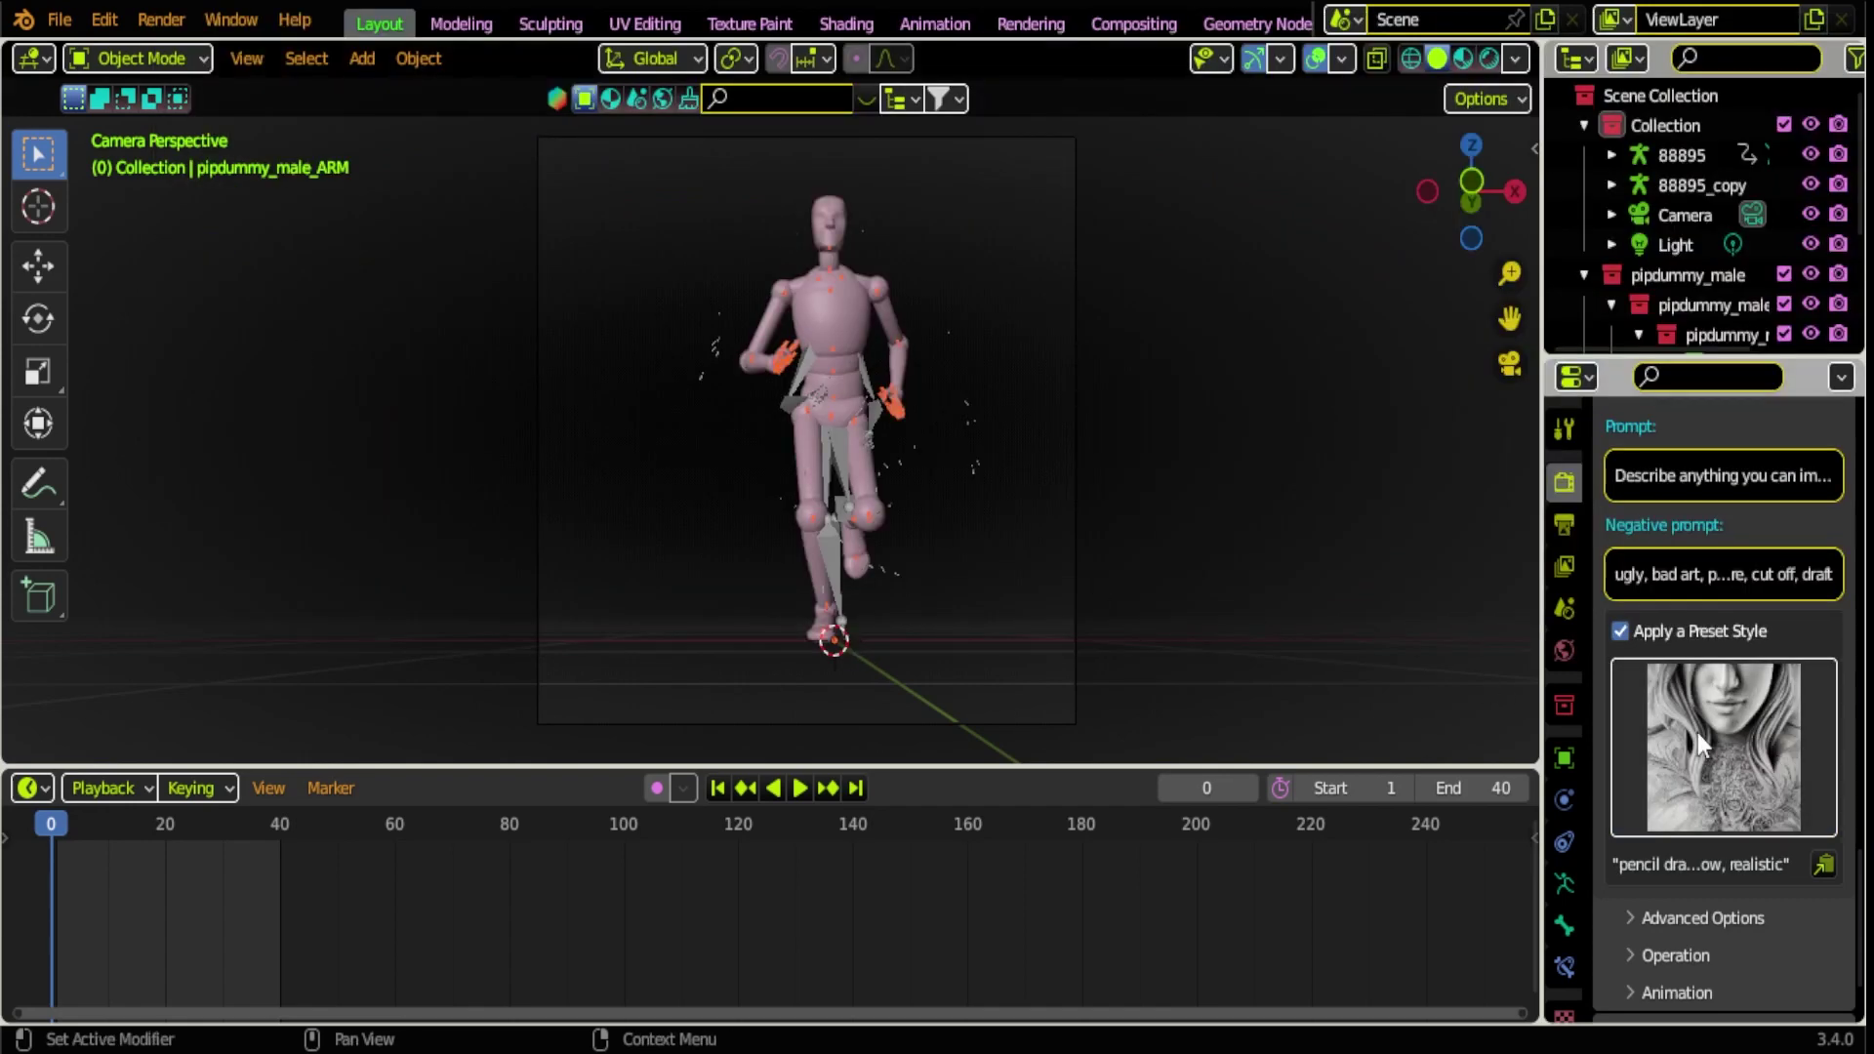
pyautogui.scroll(-3, 1602, 683)
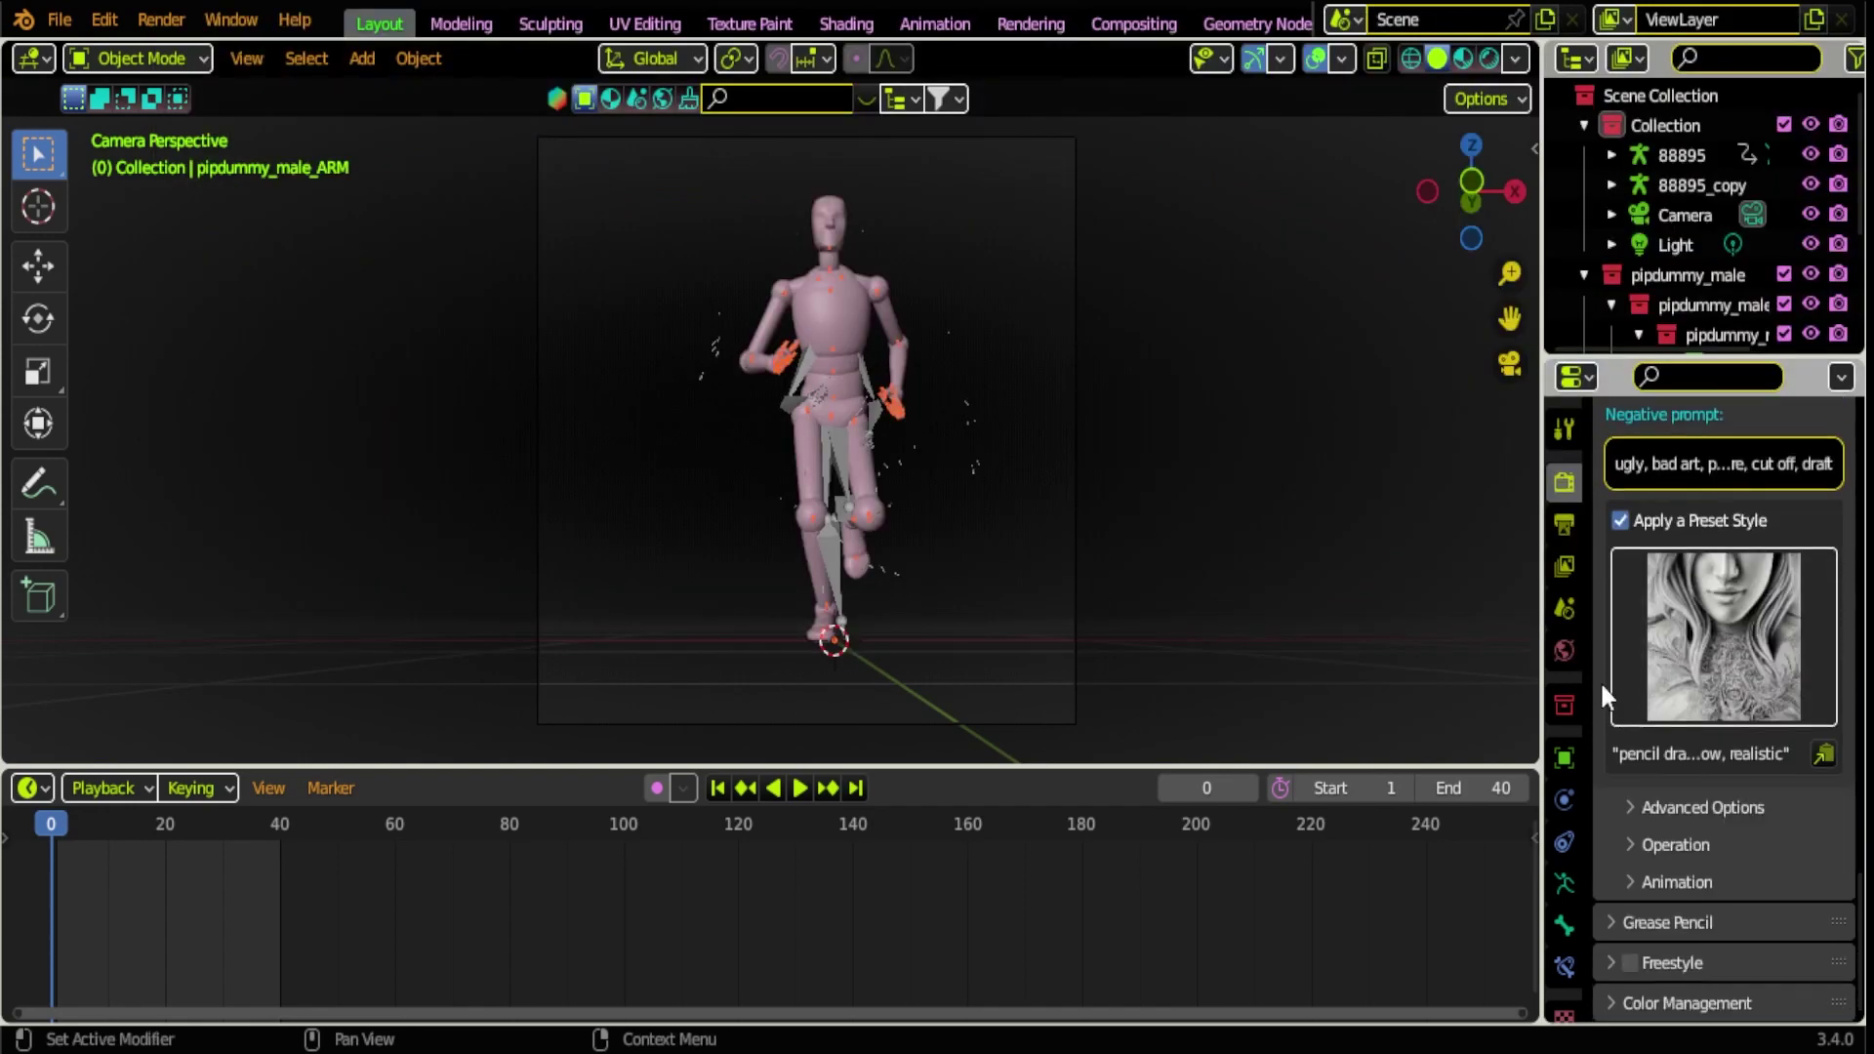
# - Expand the AI Render Animation subpanel to review the 40-frame render and output path
pyautogui.click(1671, 875)
pyautogui.scroll(-3, 1671, 877)
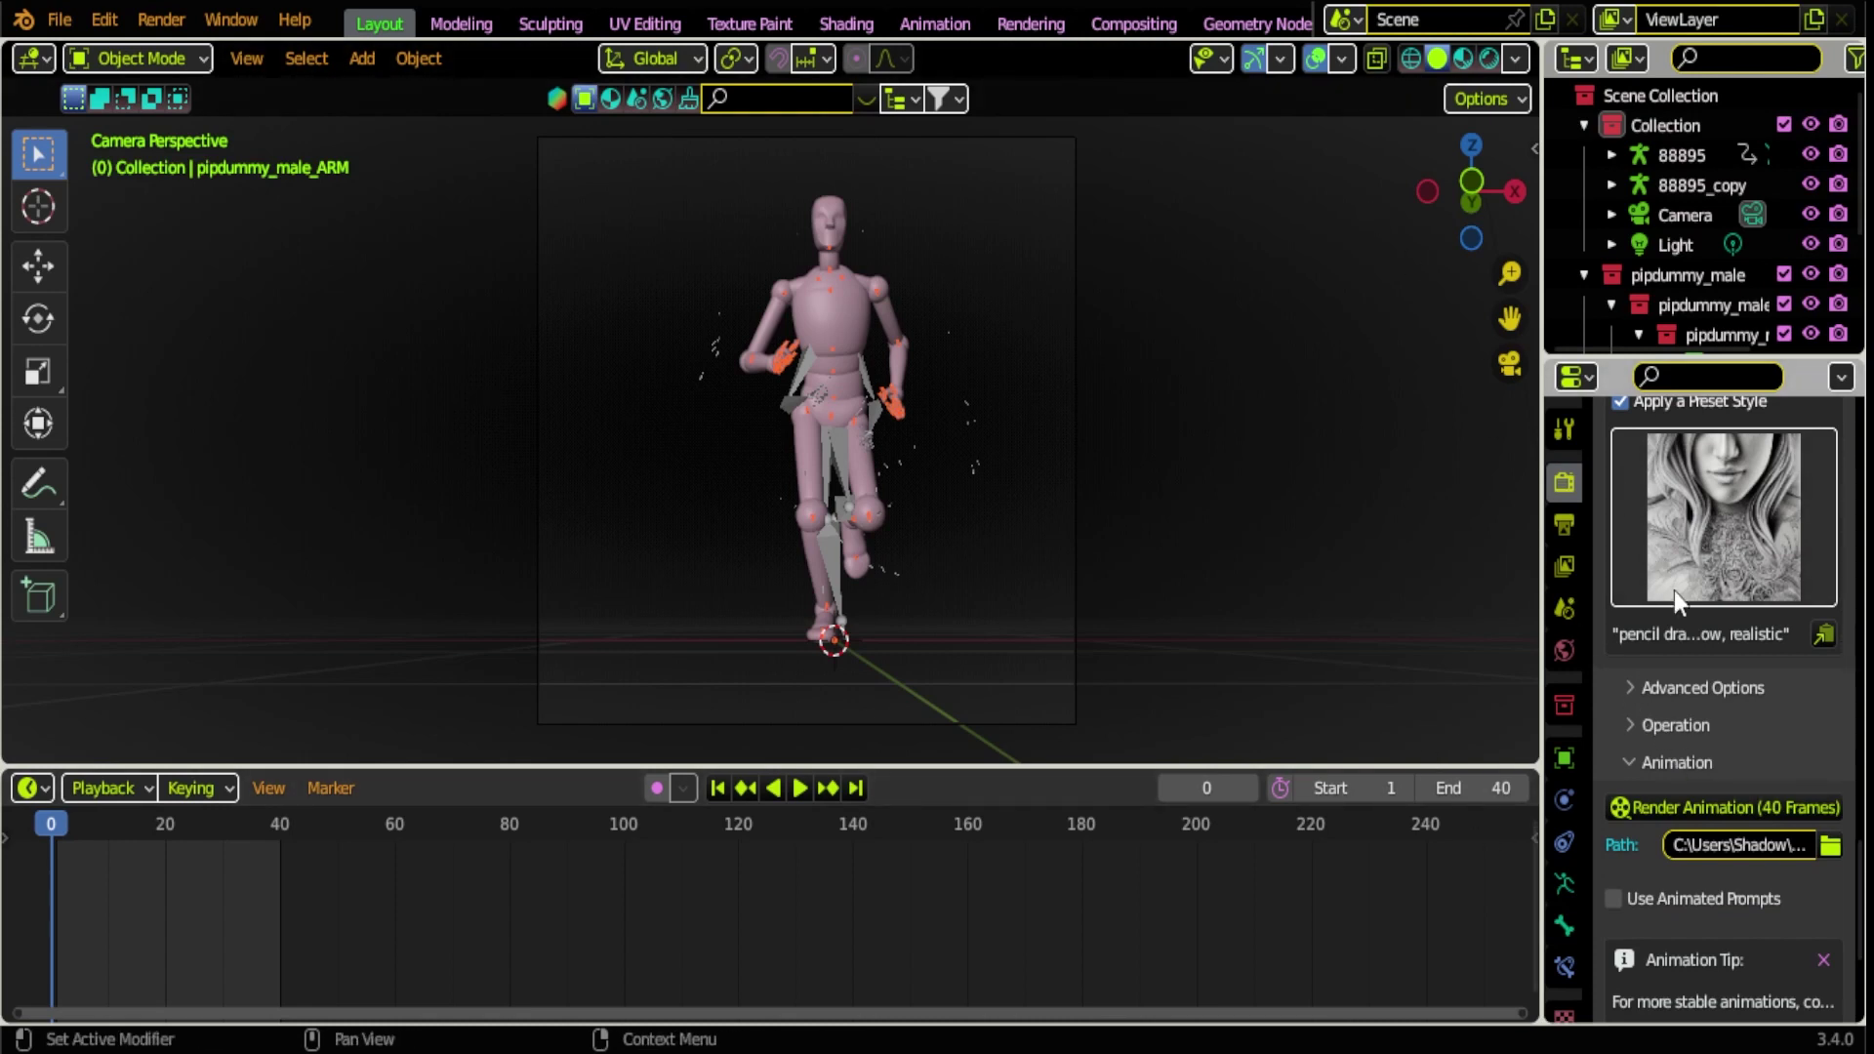
pyautogui.scroll(-3, 1675, 683)
pyautogui.scroll(-3, 1679, 750)
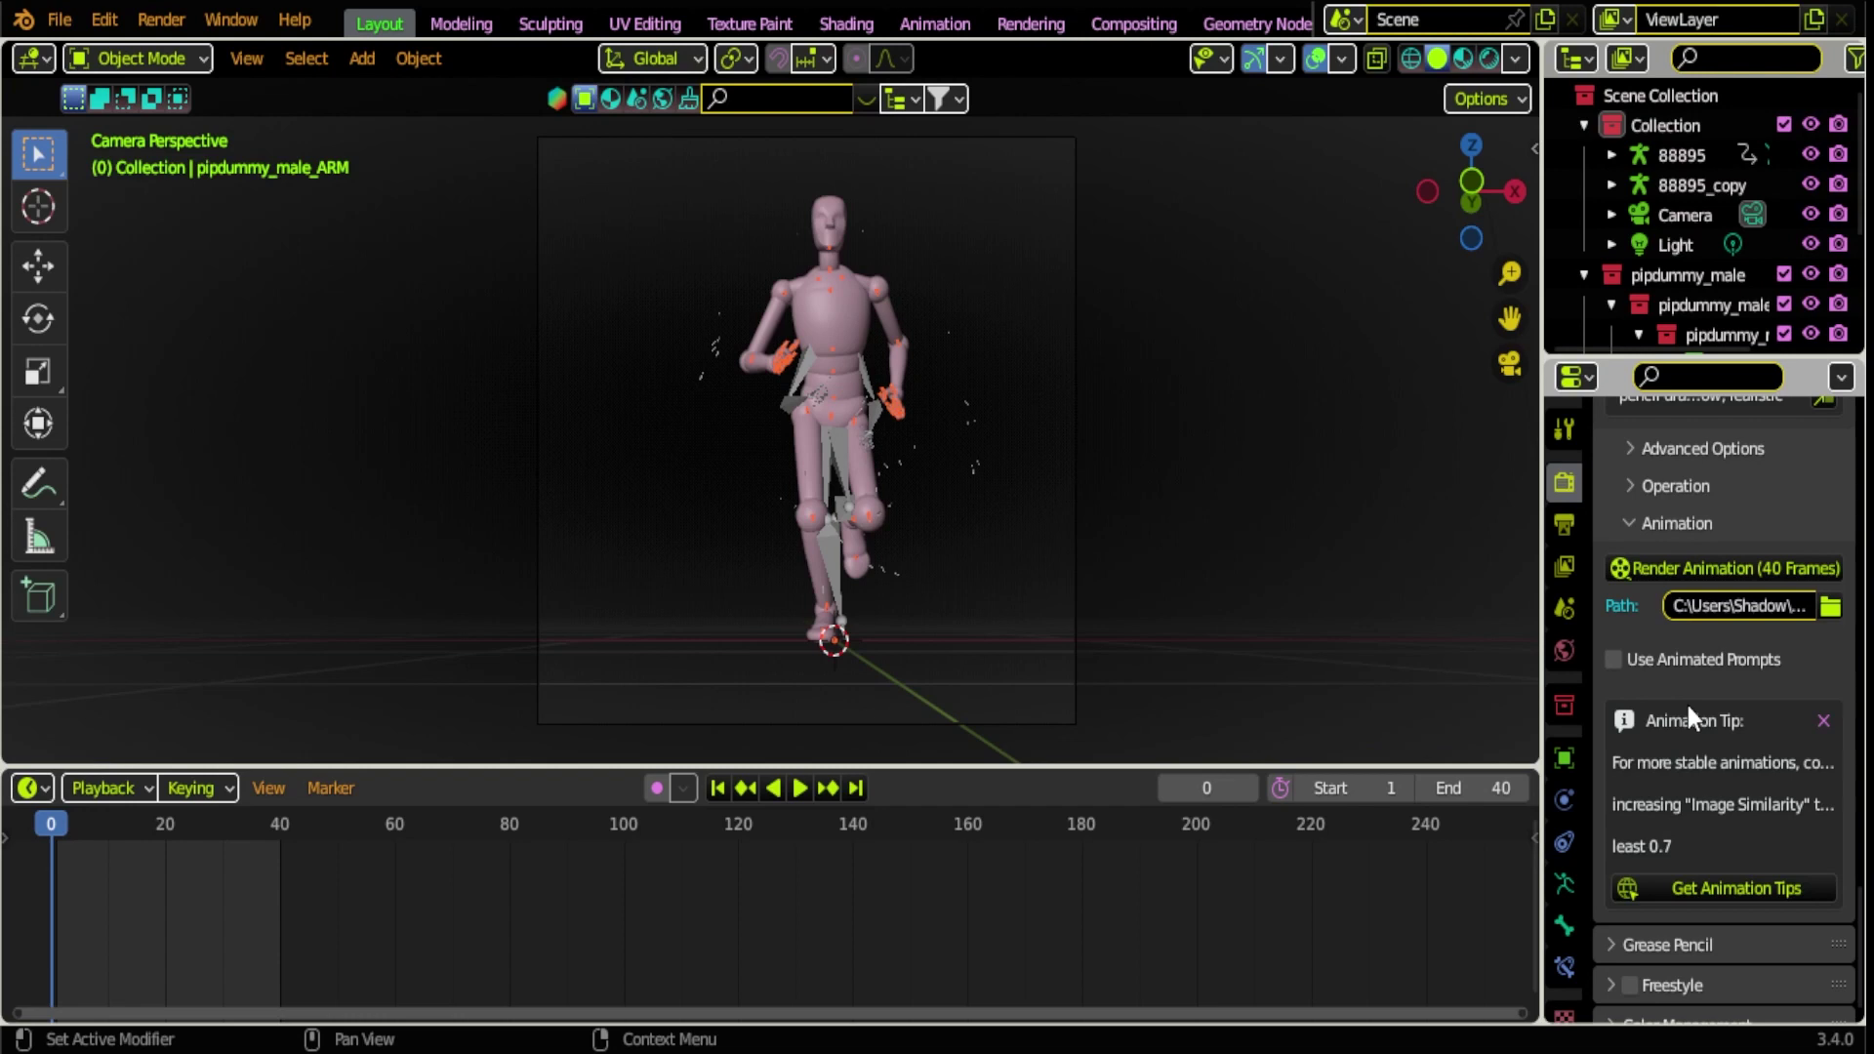
pyautogui.scroll(4, 1689, 720)
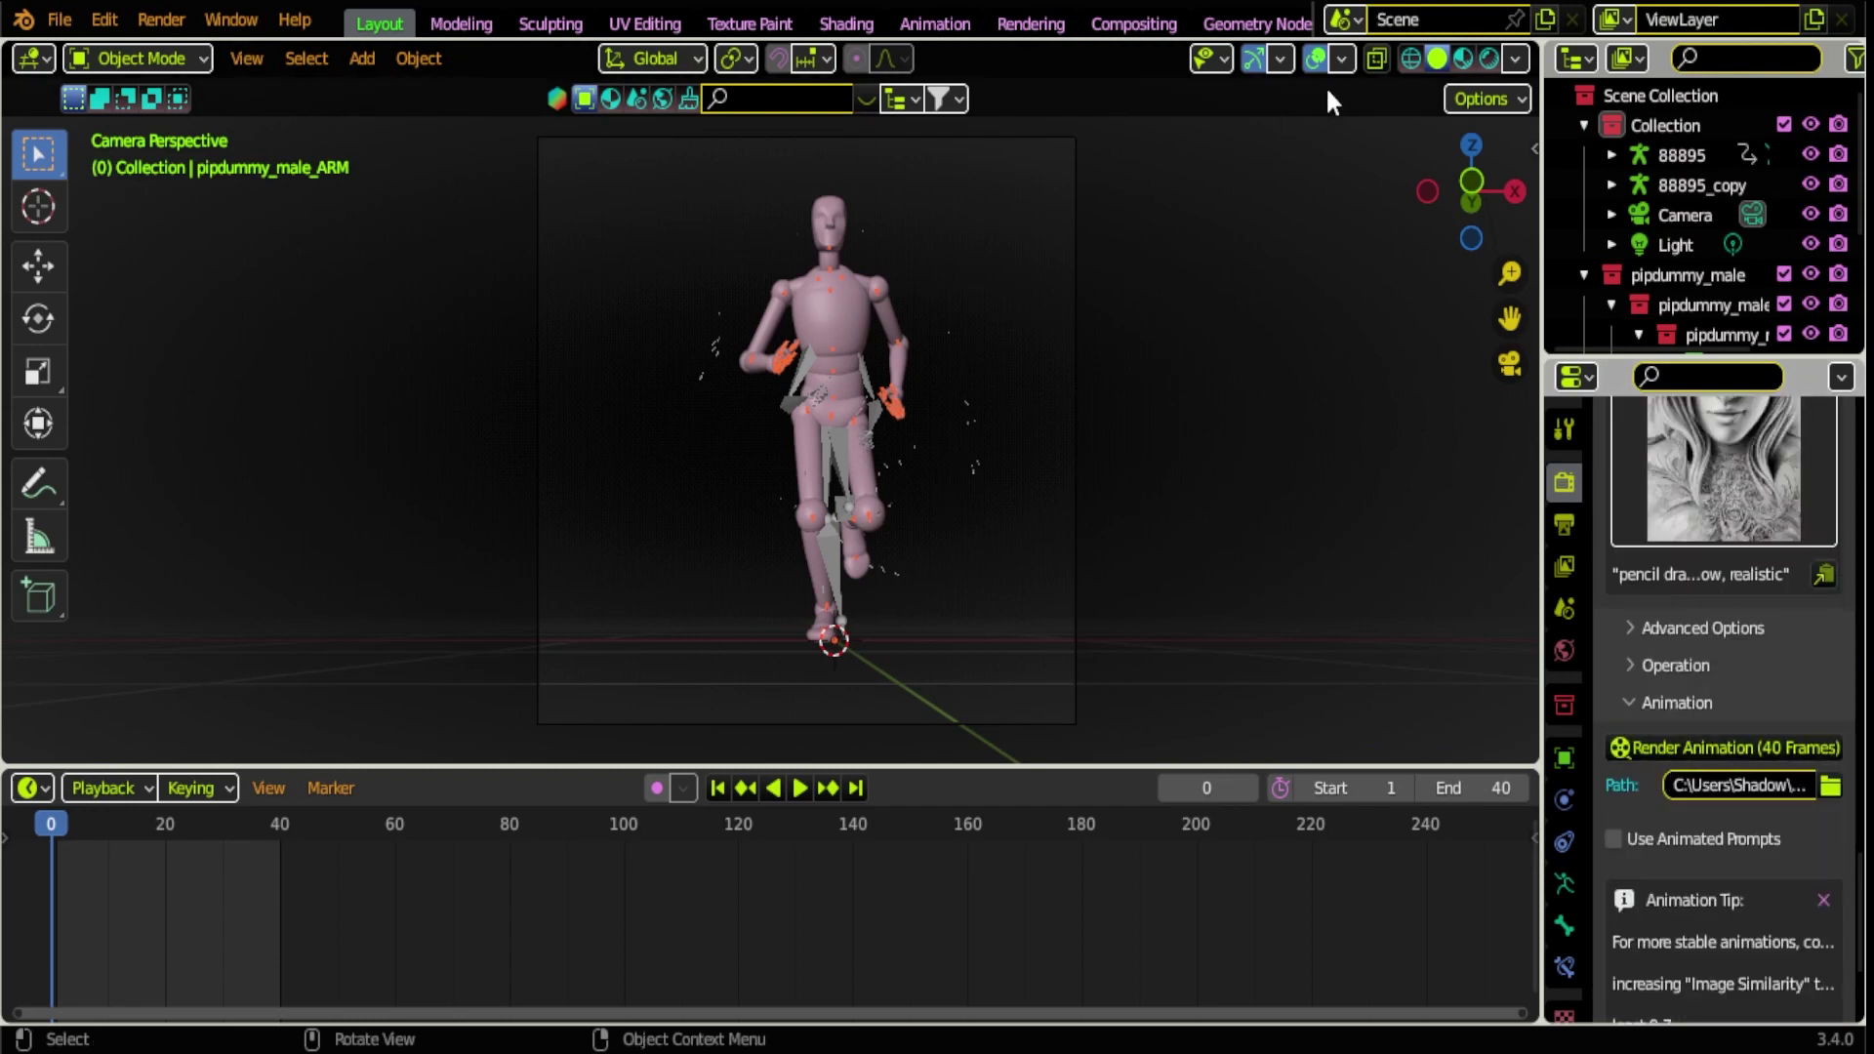
# - Switch the viewport to Rendered shading and show the BlenderKit sidebar panel
pyautogui.click(1488, 60)
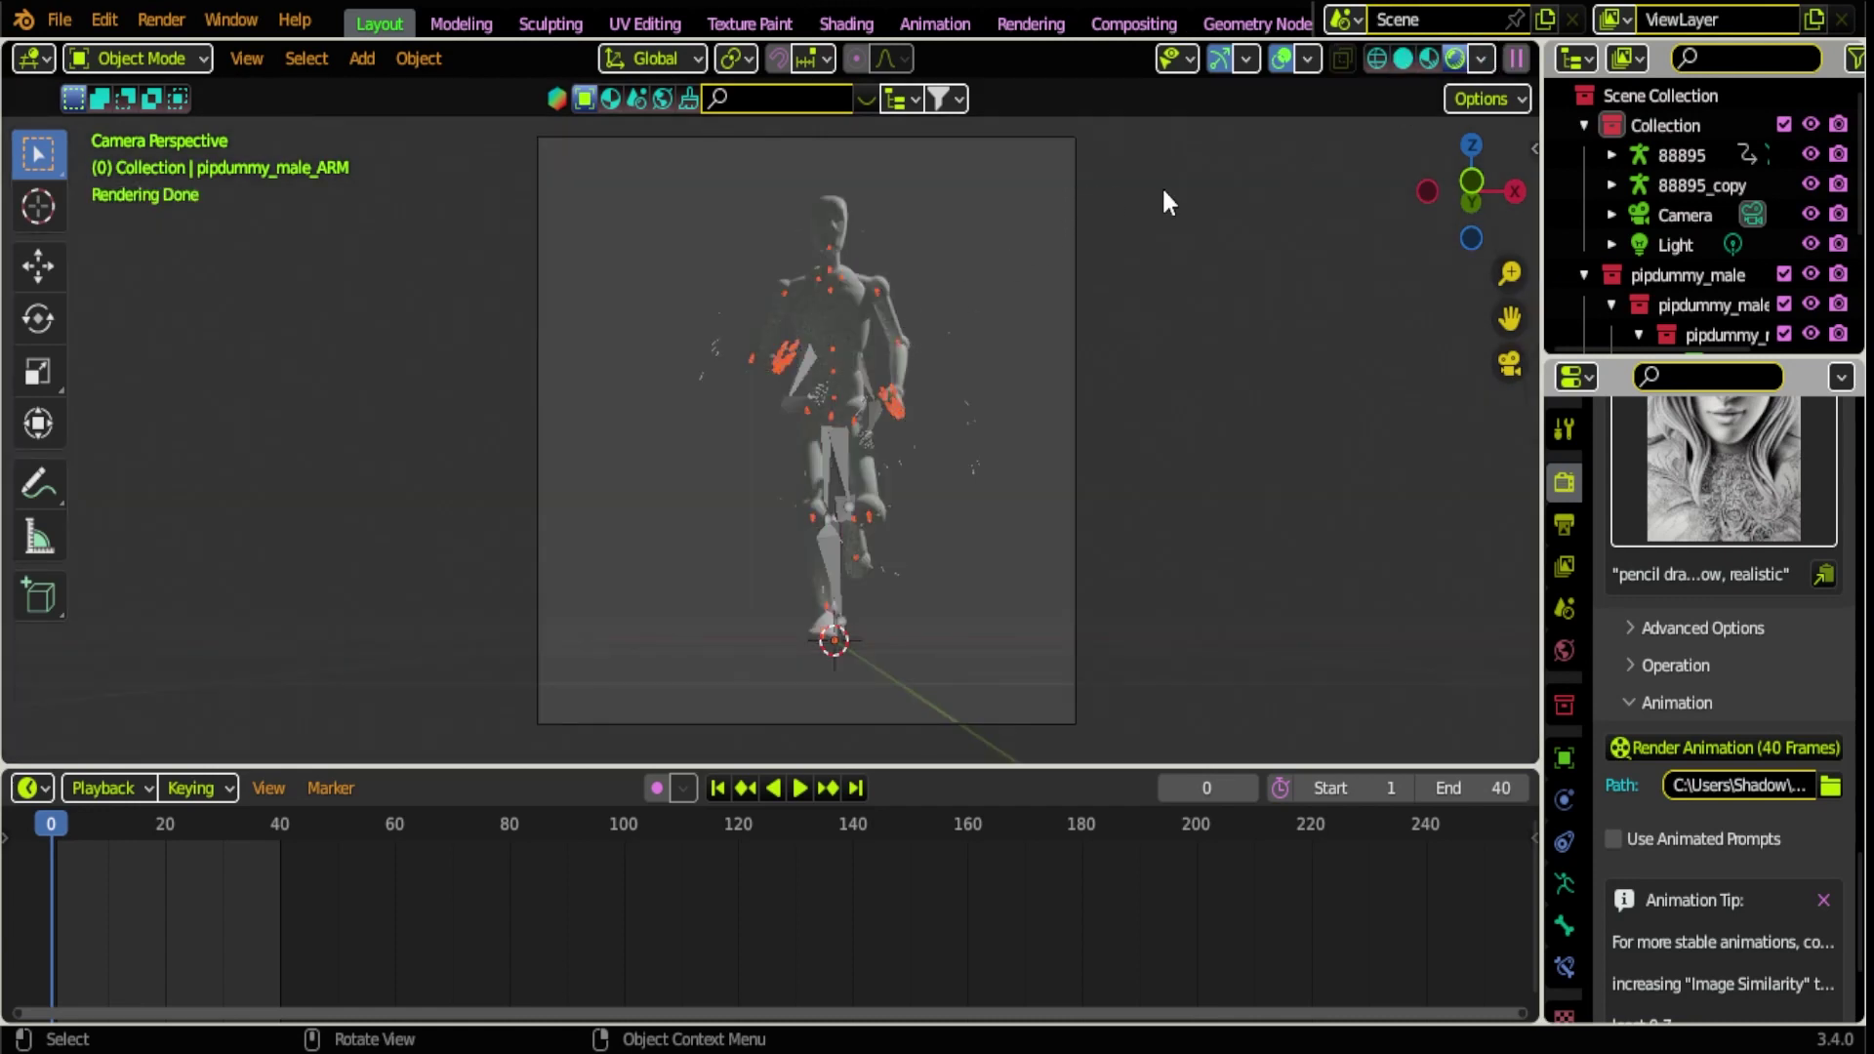
pyautogui.press('n')
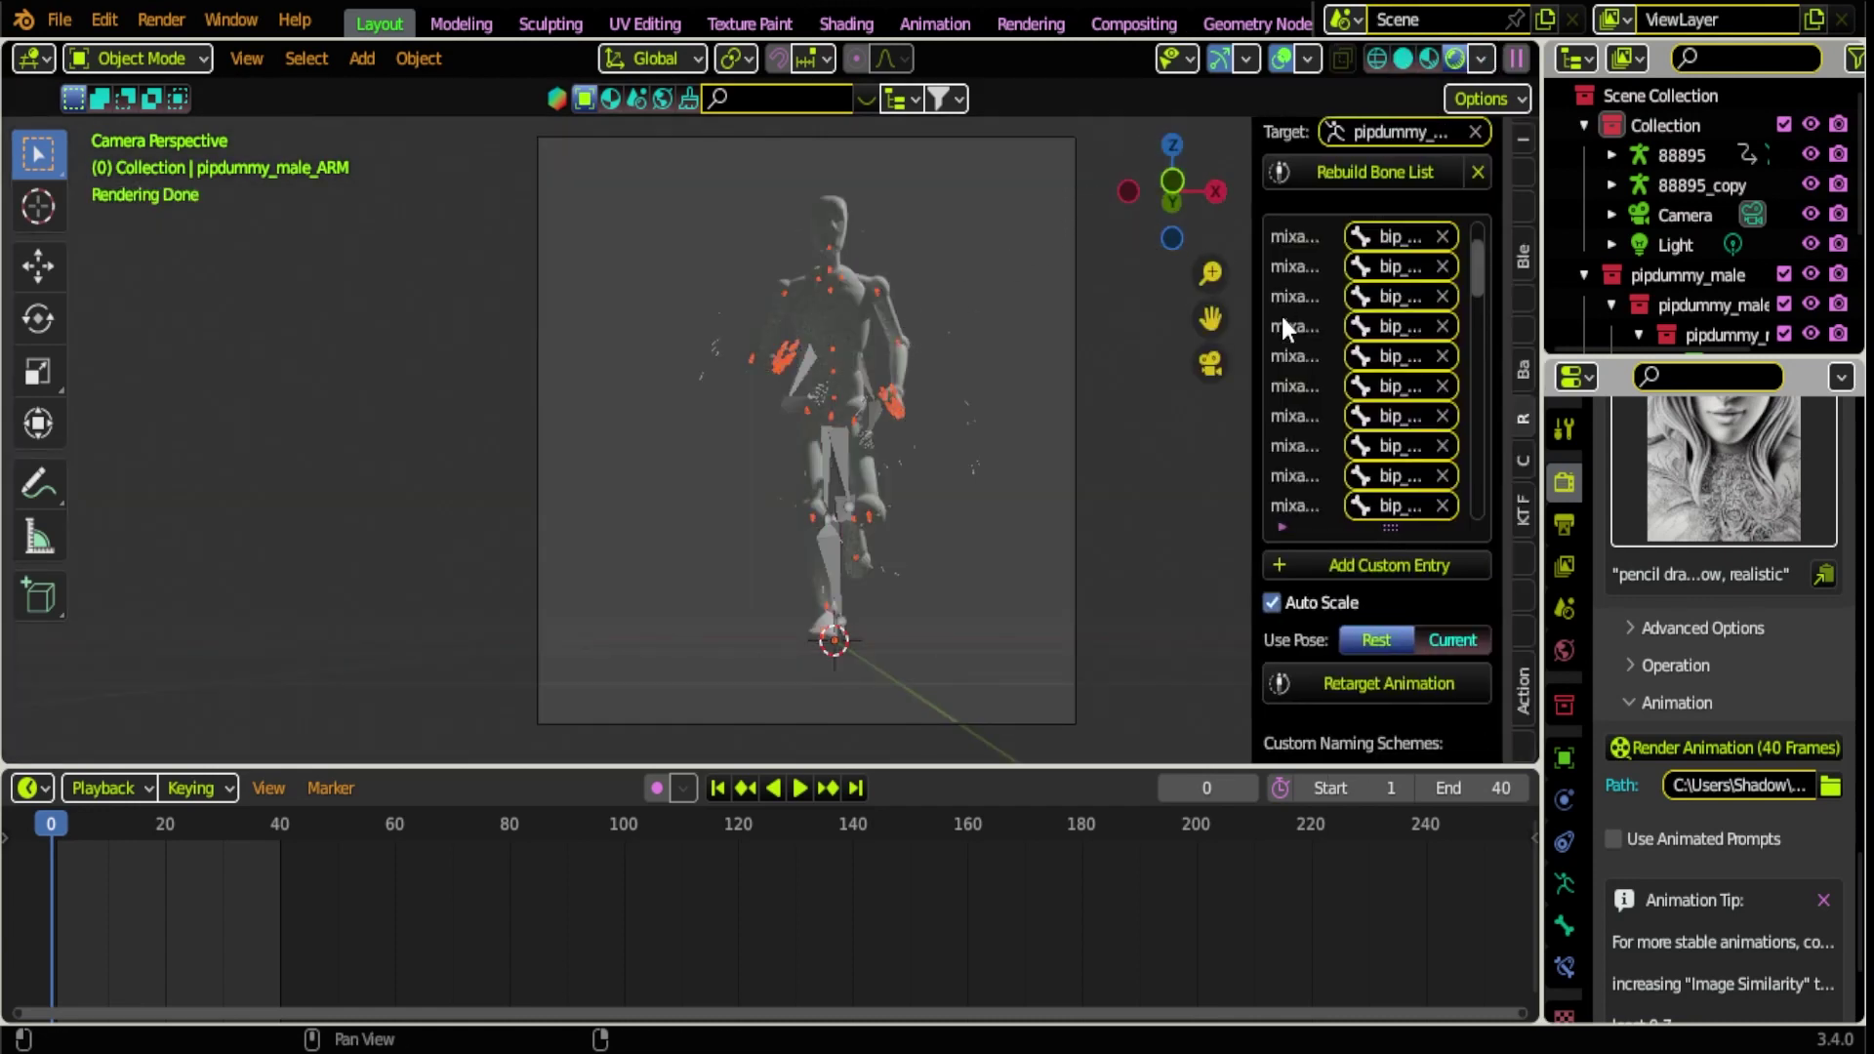
pyautogui.click(1298, 237)
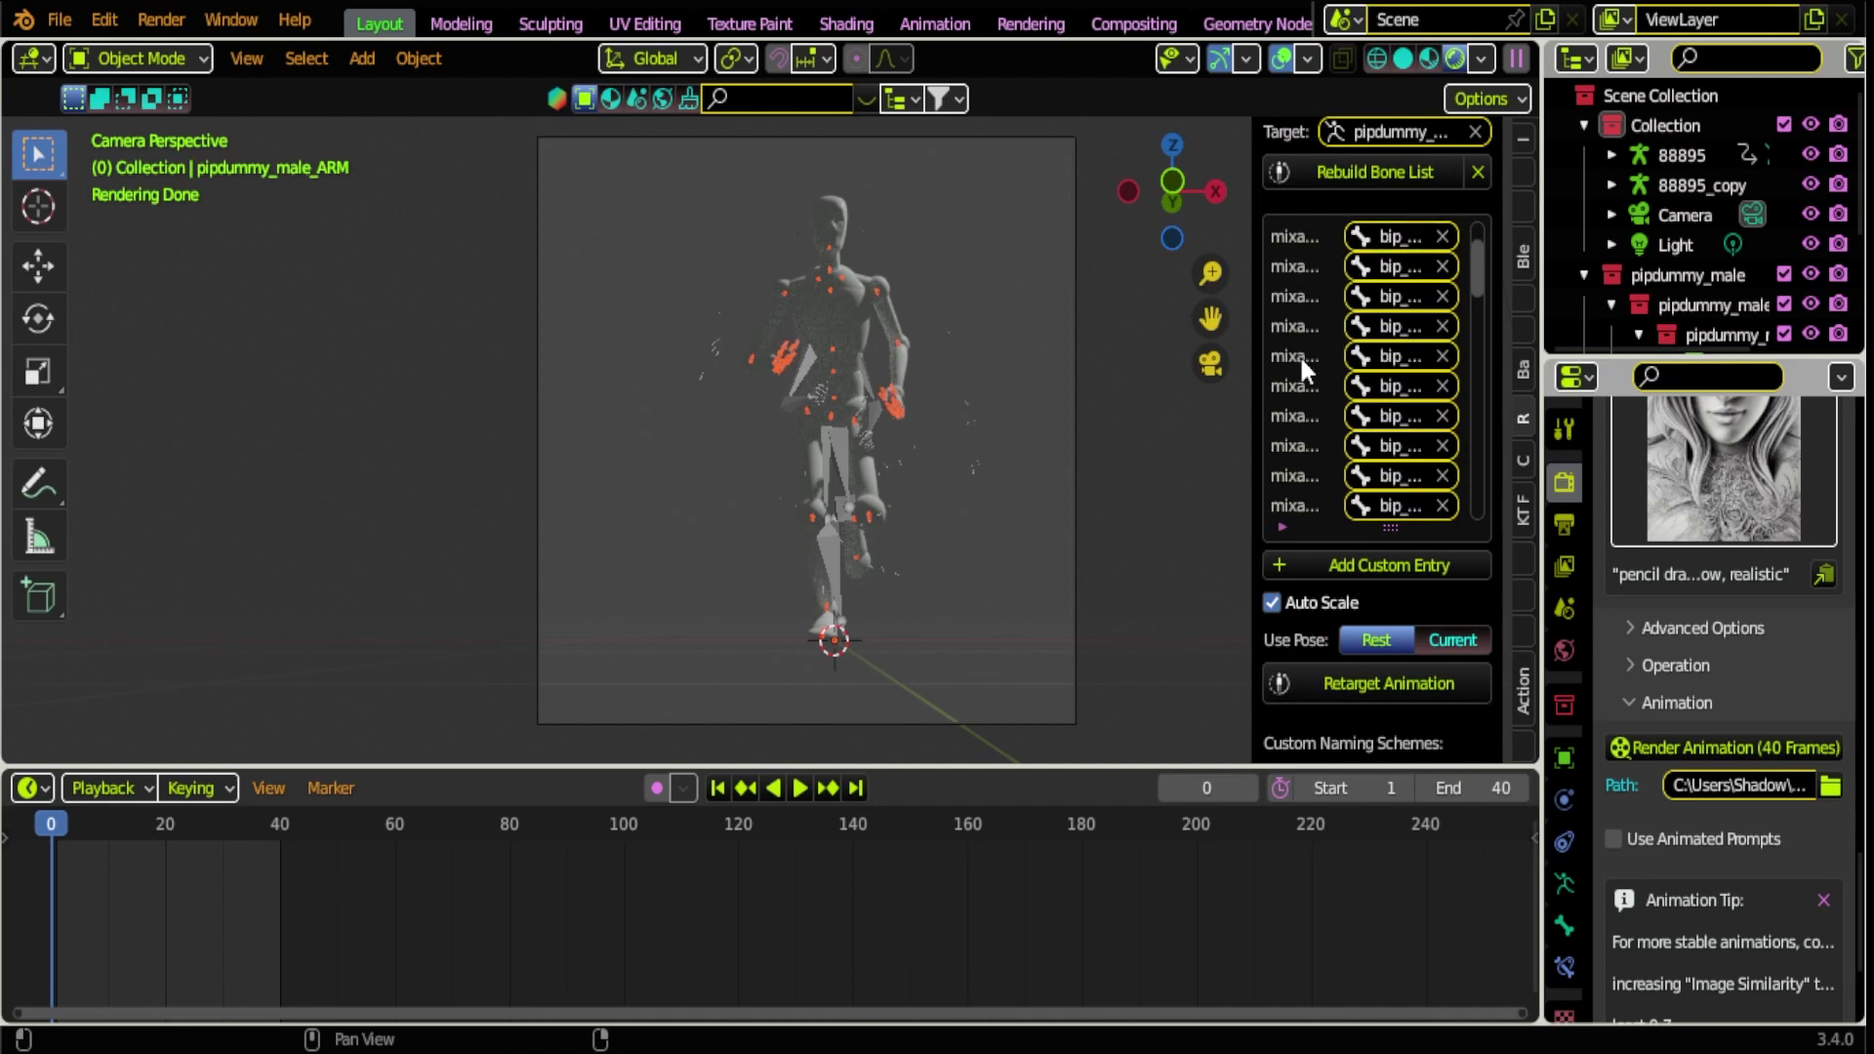
pyautogui.click(1522, 386)
pyautogui.click(1524, 267)
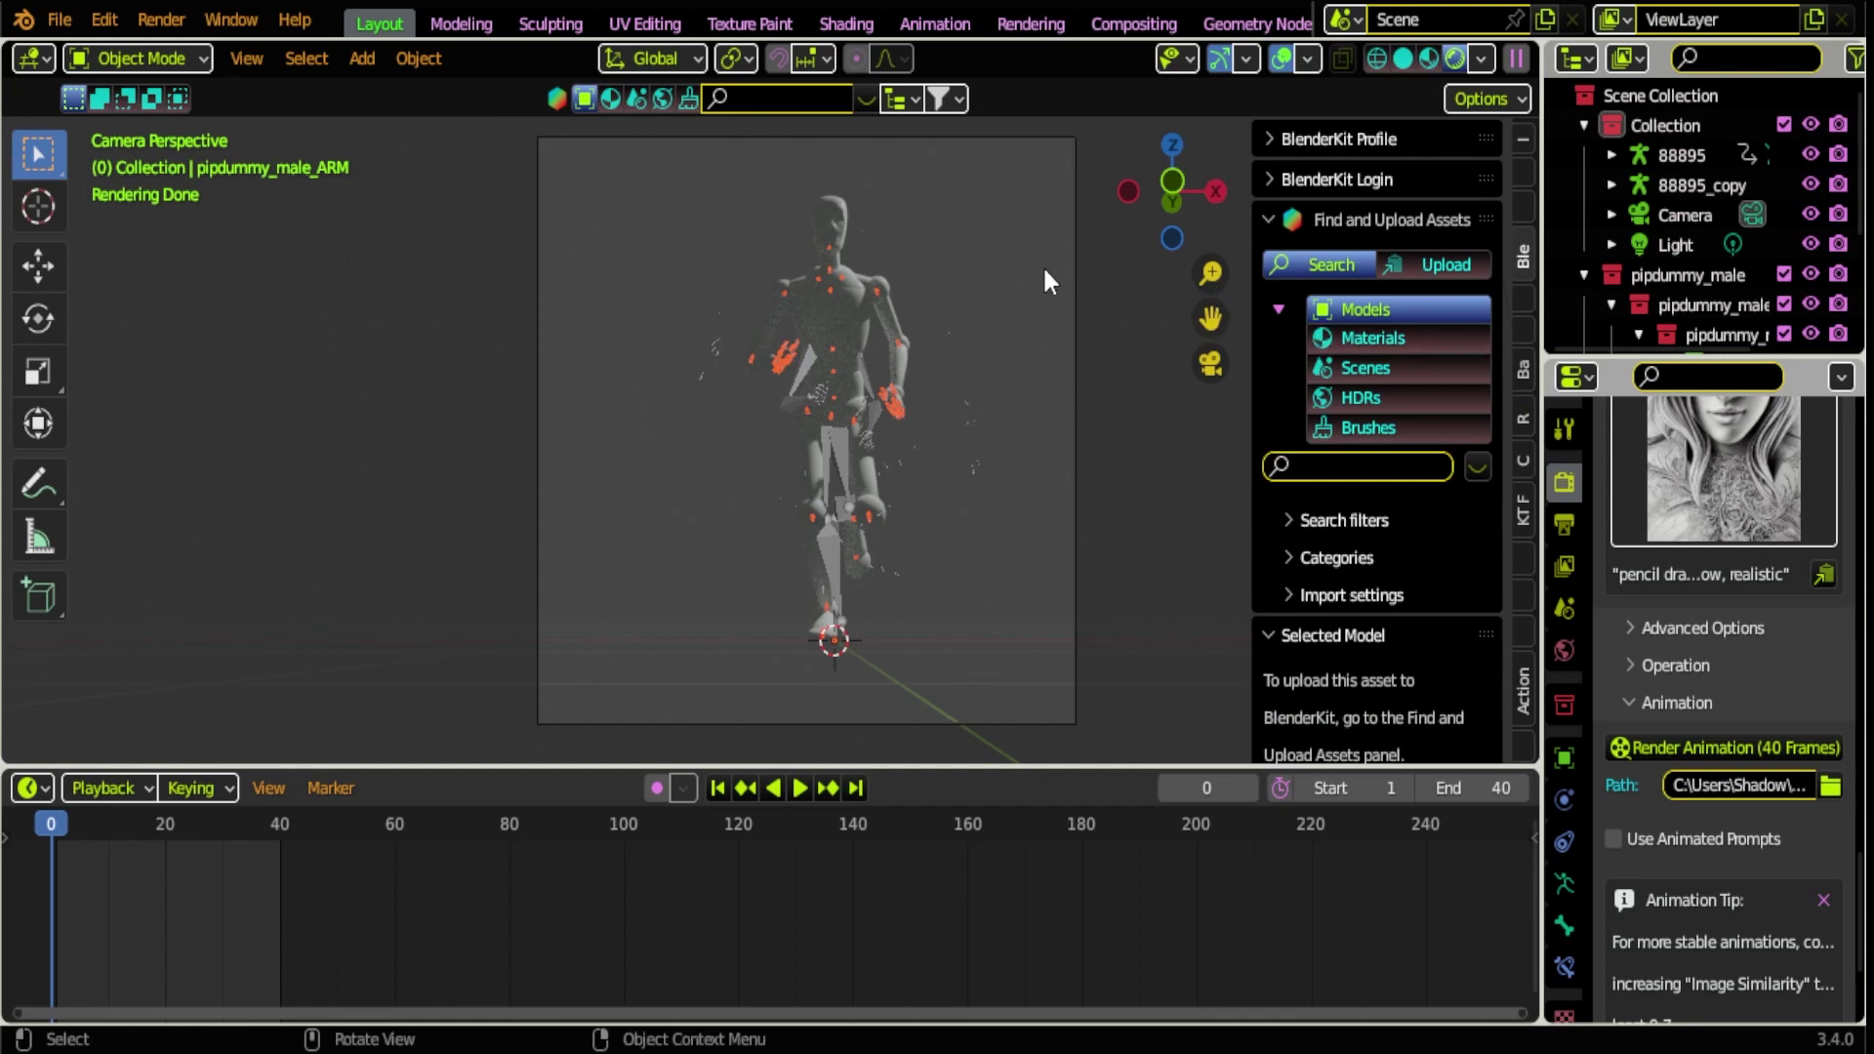
# - Browse BlenderKit brushes, then materials, then HDR environments (674 results)
pyautogui.click(1367, 424)
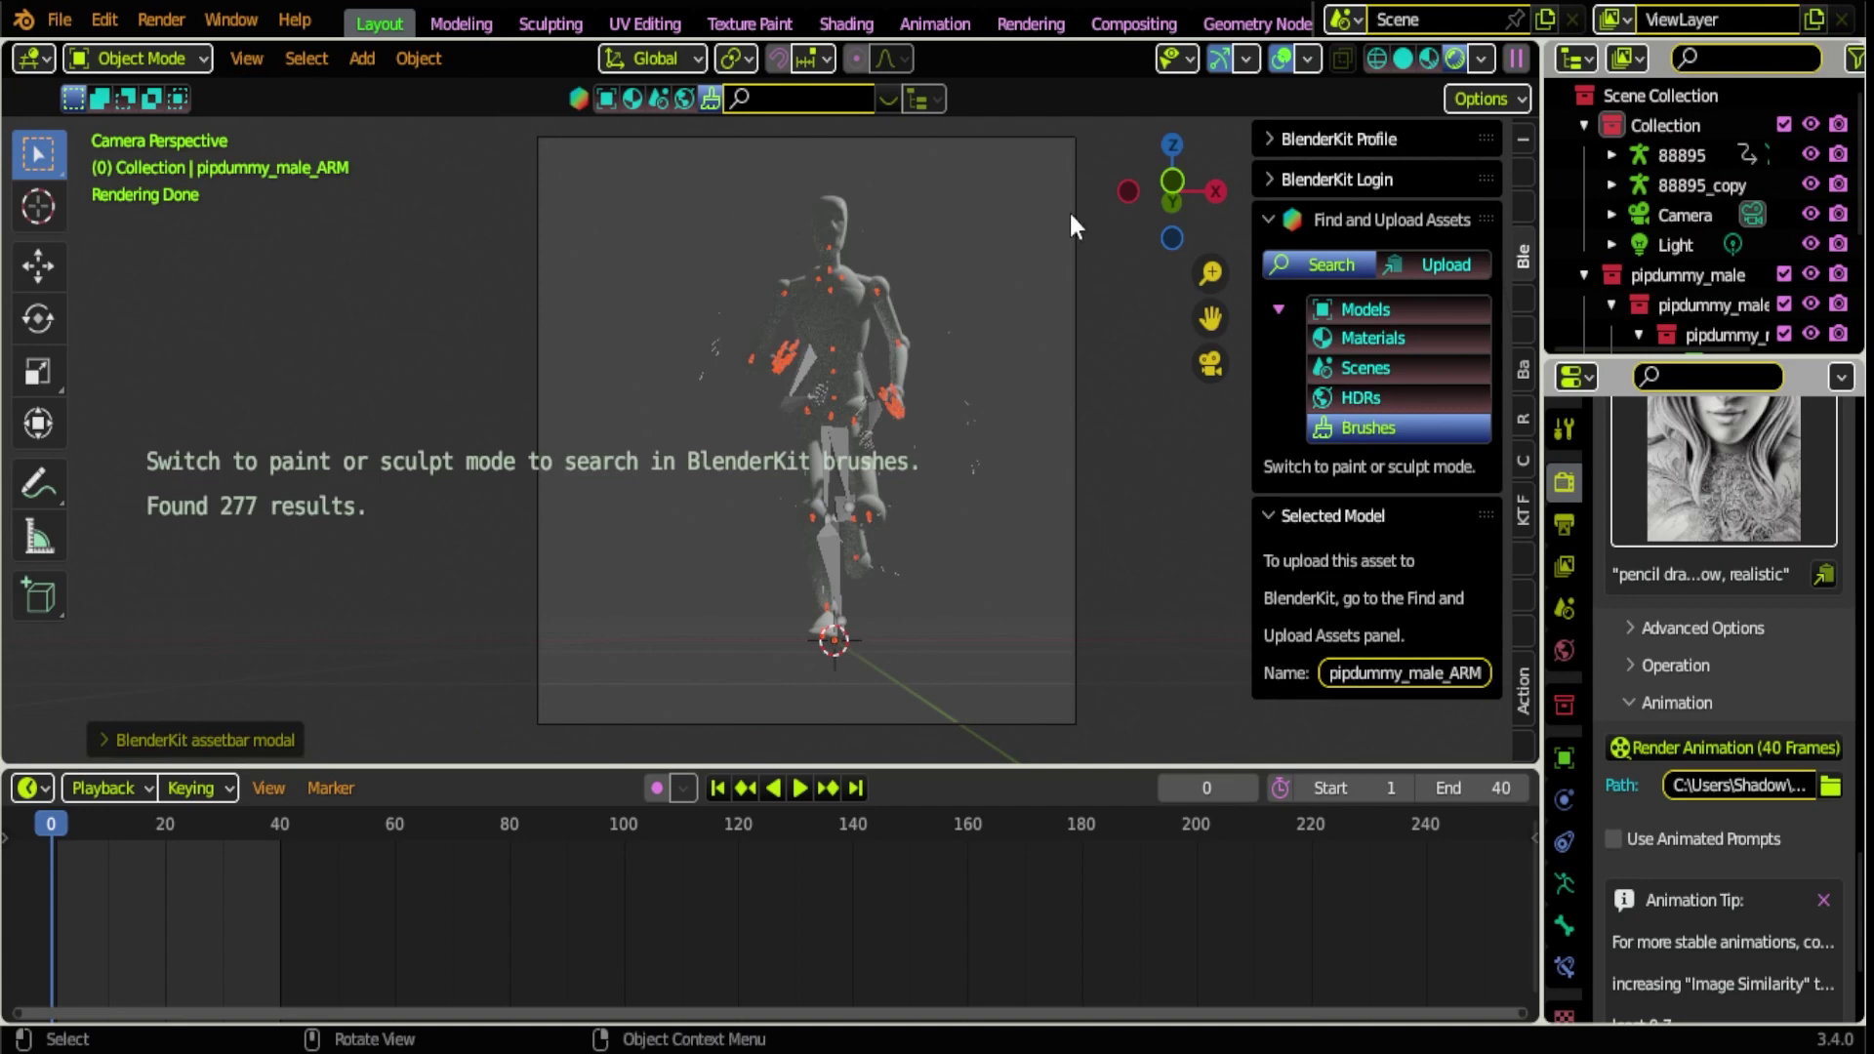
pyautogui.click(1368, 340)
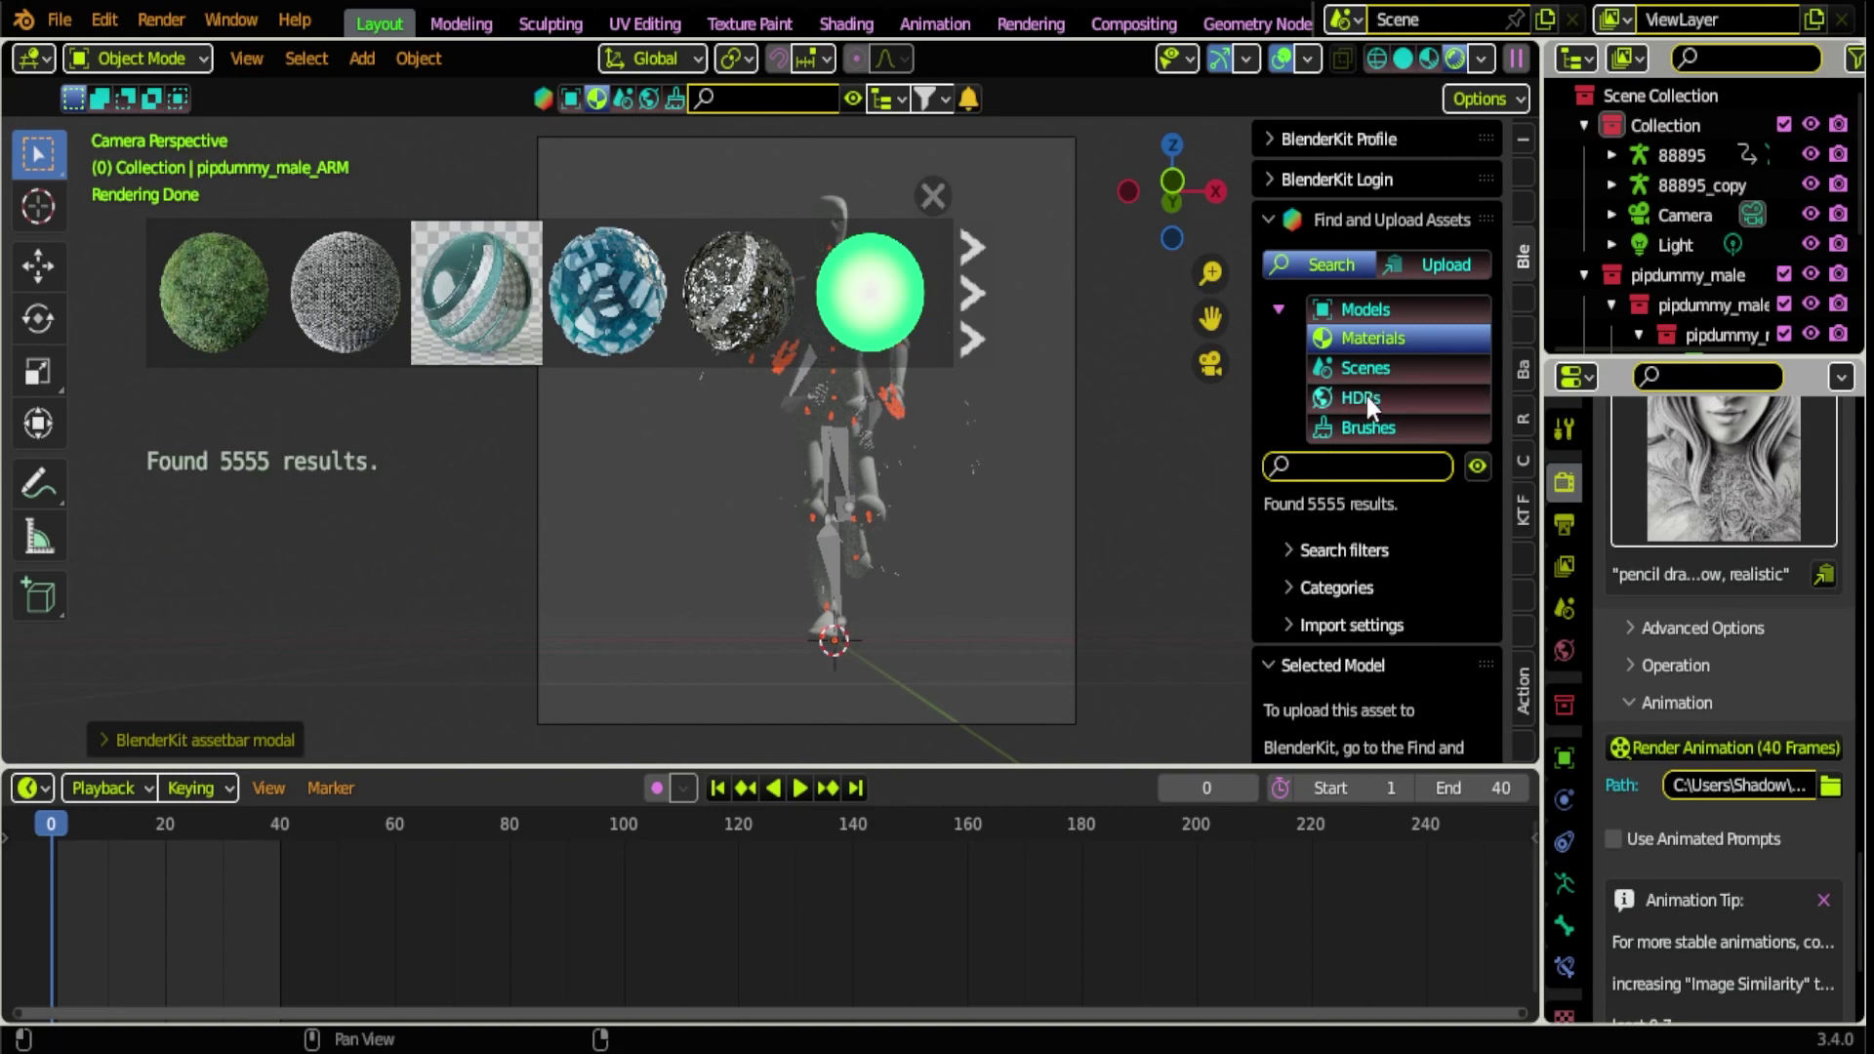
pyautogui.click(1366, 396)
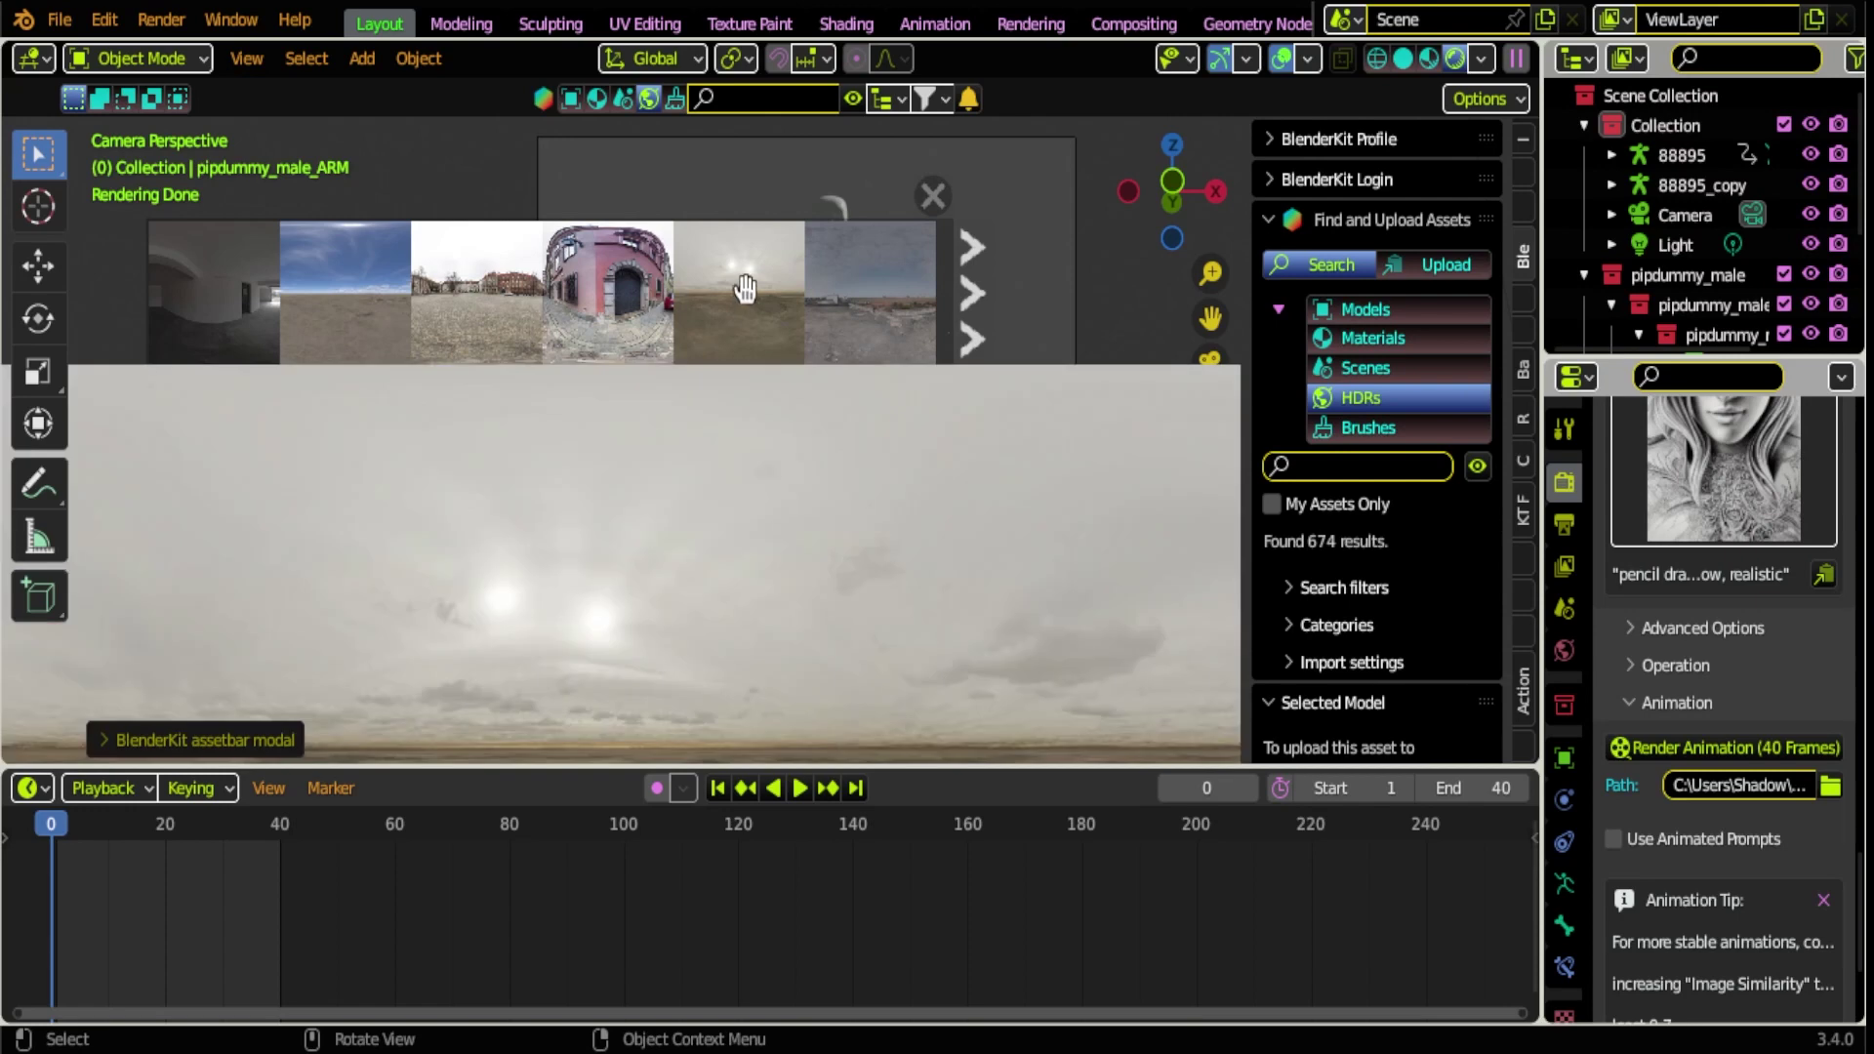
# - Download the overcast-sky HDR from BlenderKit as the world backdrop and orbit to view it
pyautogui.click(745, 289)
pyautogui.click(746, 372)
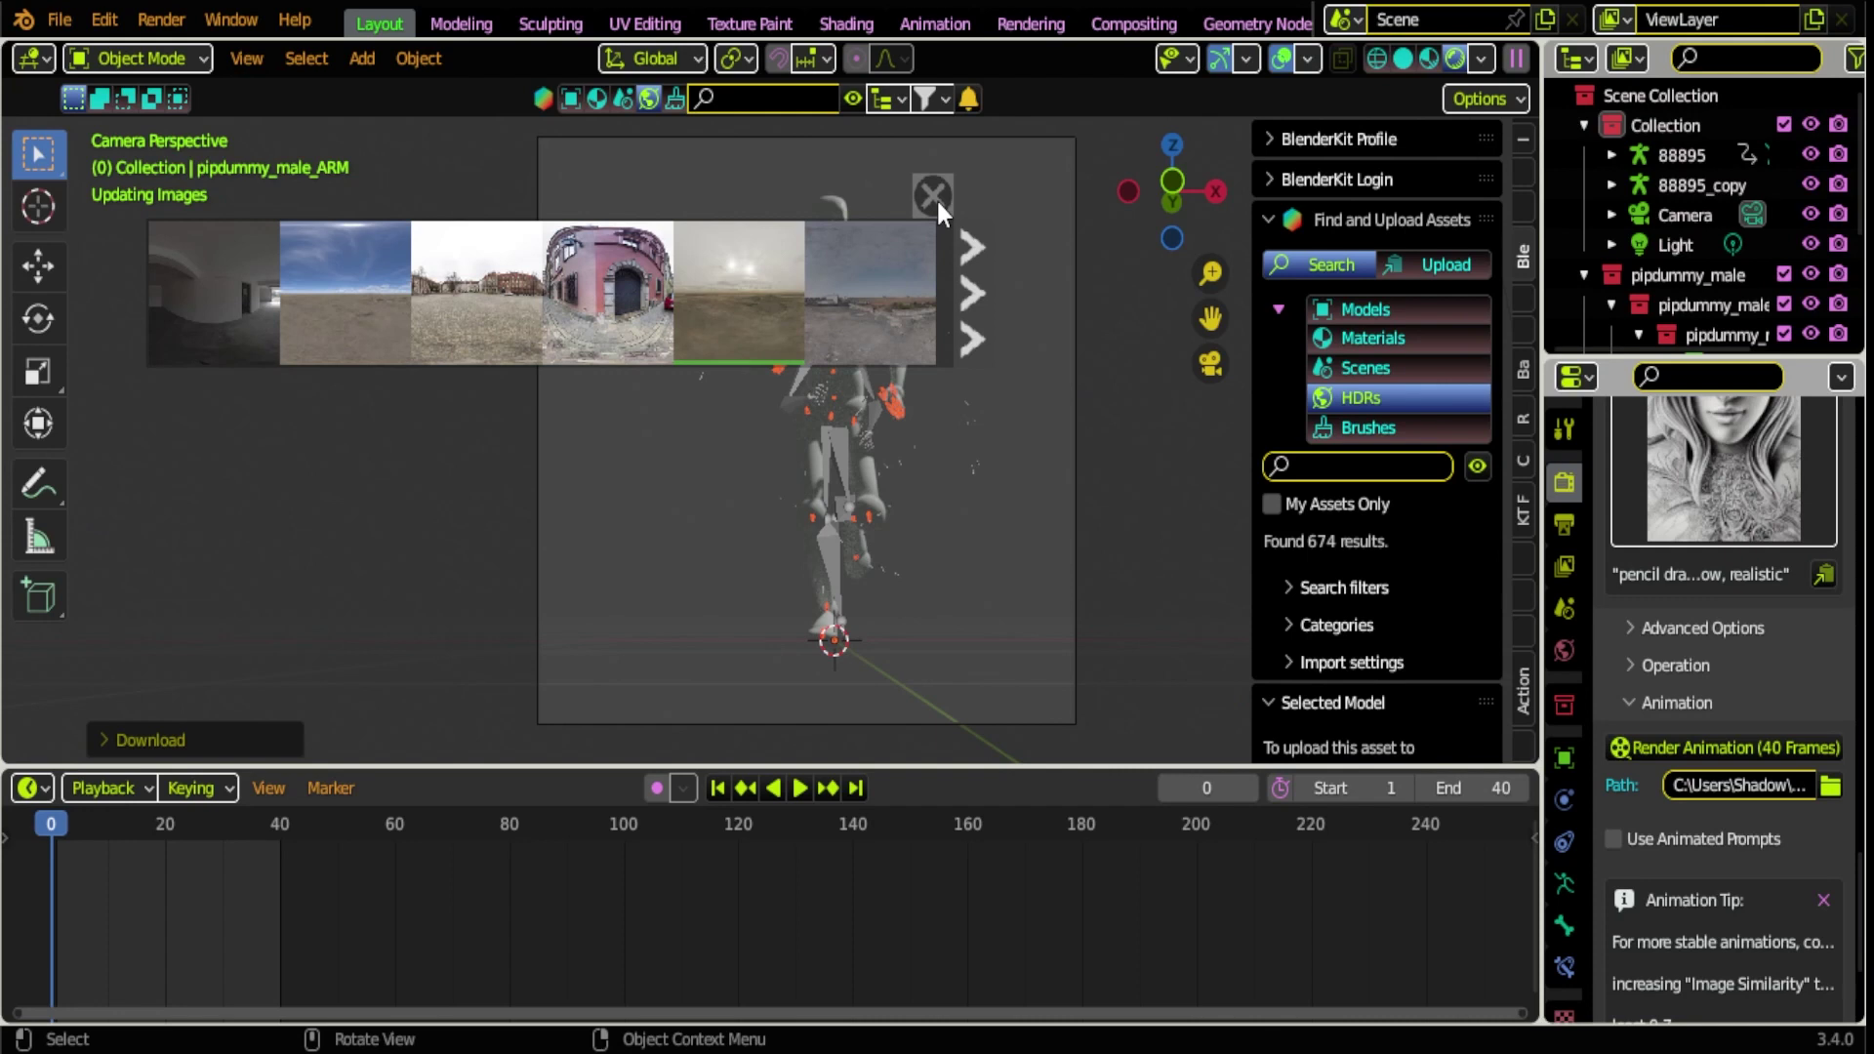
pyautogui.moveTo(689, 297)
pyautogui.click(932, 196)
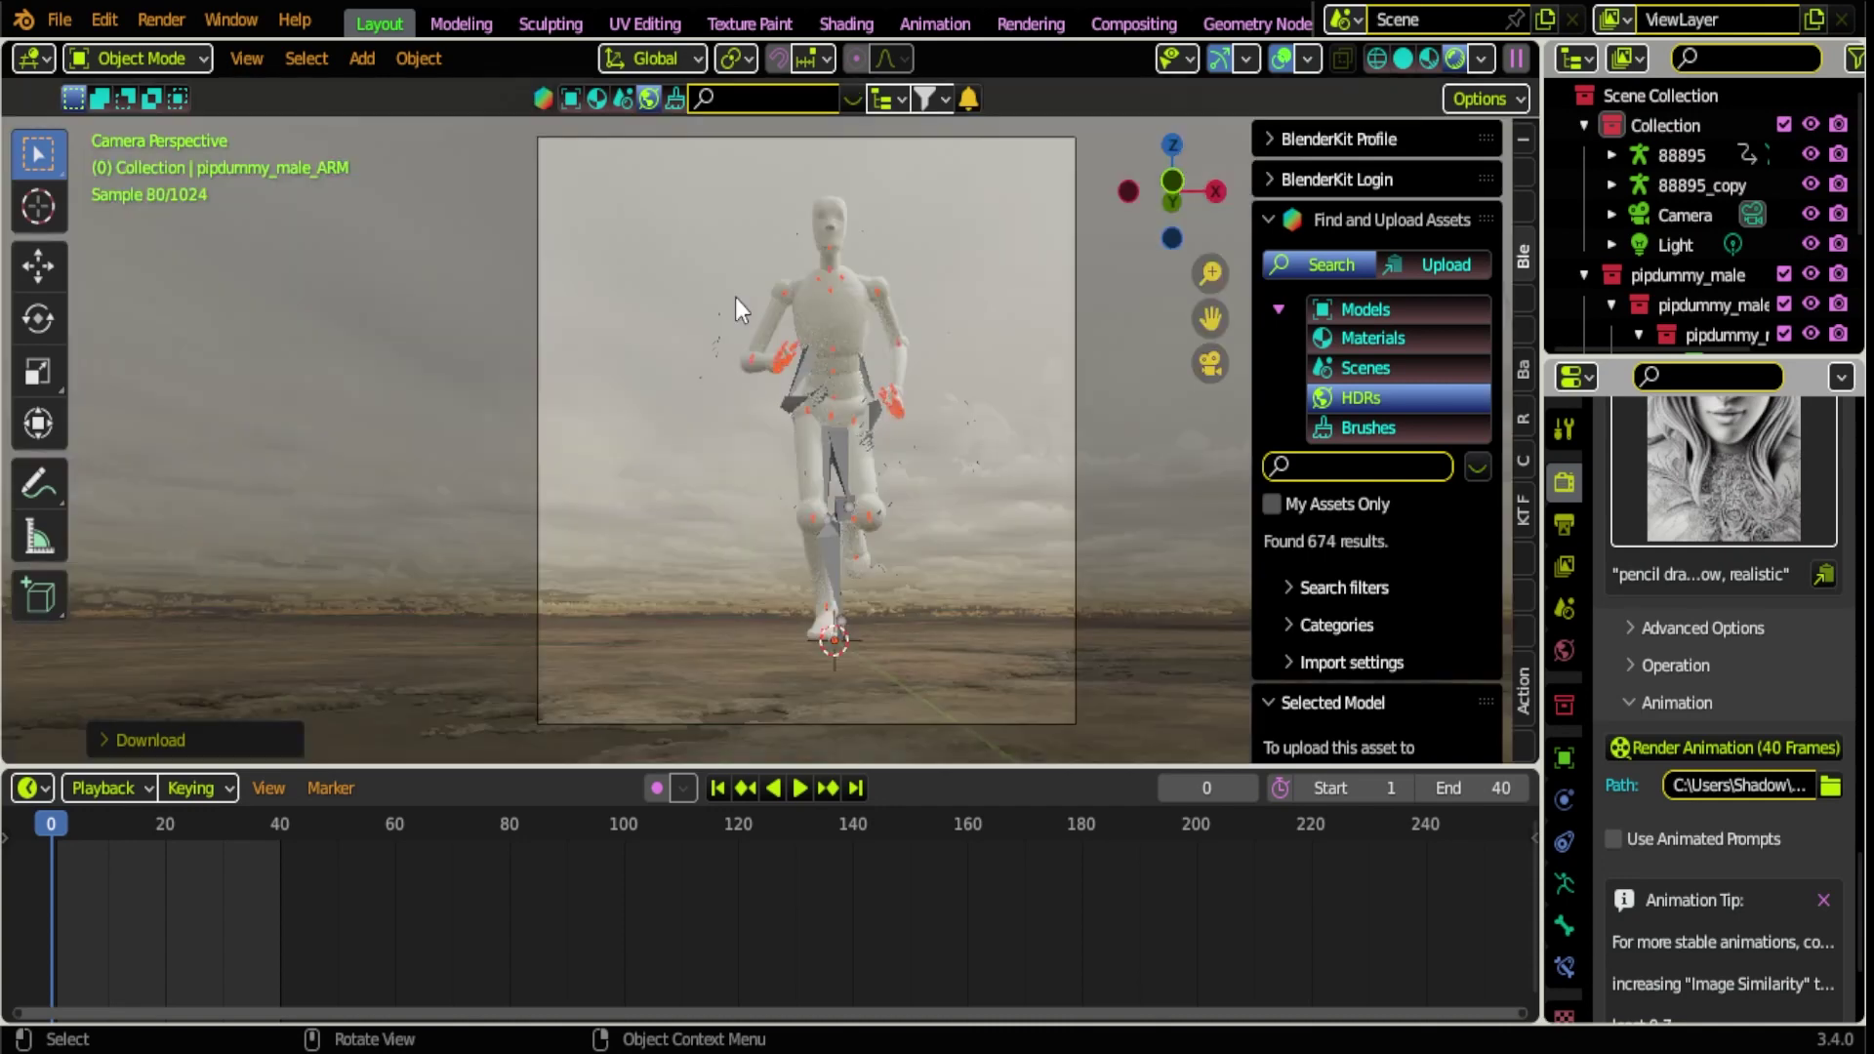
pyautogui.moveTo(734, 296)
pyautogui.mouseDown(button='middle')
pyautogui.moveTo(701, 256)
pyautogui.moveTo(700, 302)
pyautogui.moveTo(789, 318)
pyautogui.moveTo(716, 306)
pyautogui.moveTo(732, 311)
pyautogui.mouseUp(button='middle')
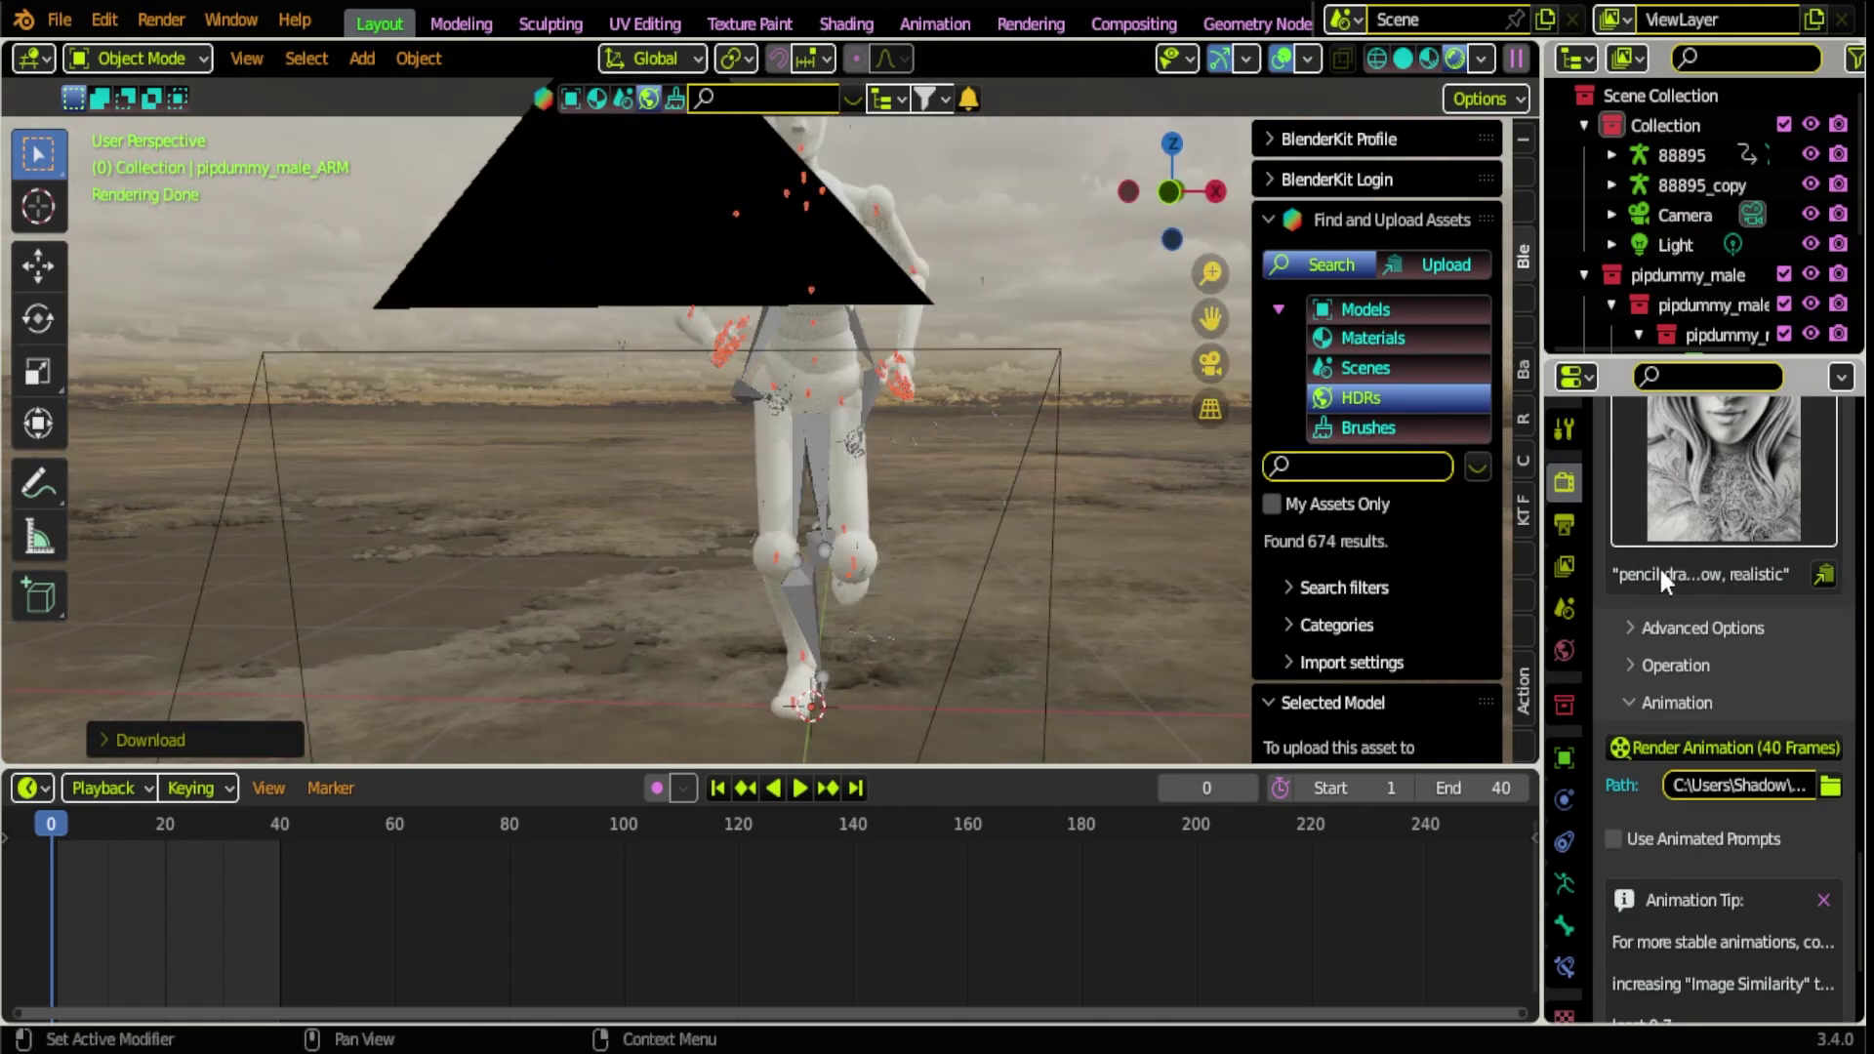
# - Tick Denoise under Render Properties > Sampling > Viewport
pyautogui.scroll(10, 1714, 635)
pyautogui.scroll(15, 1698, 610)
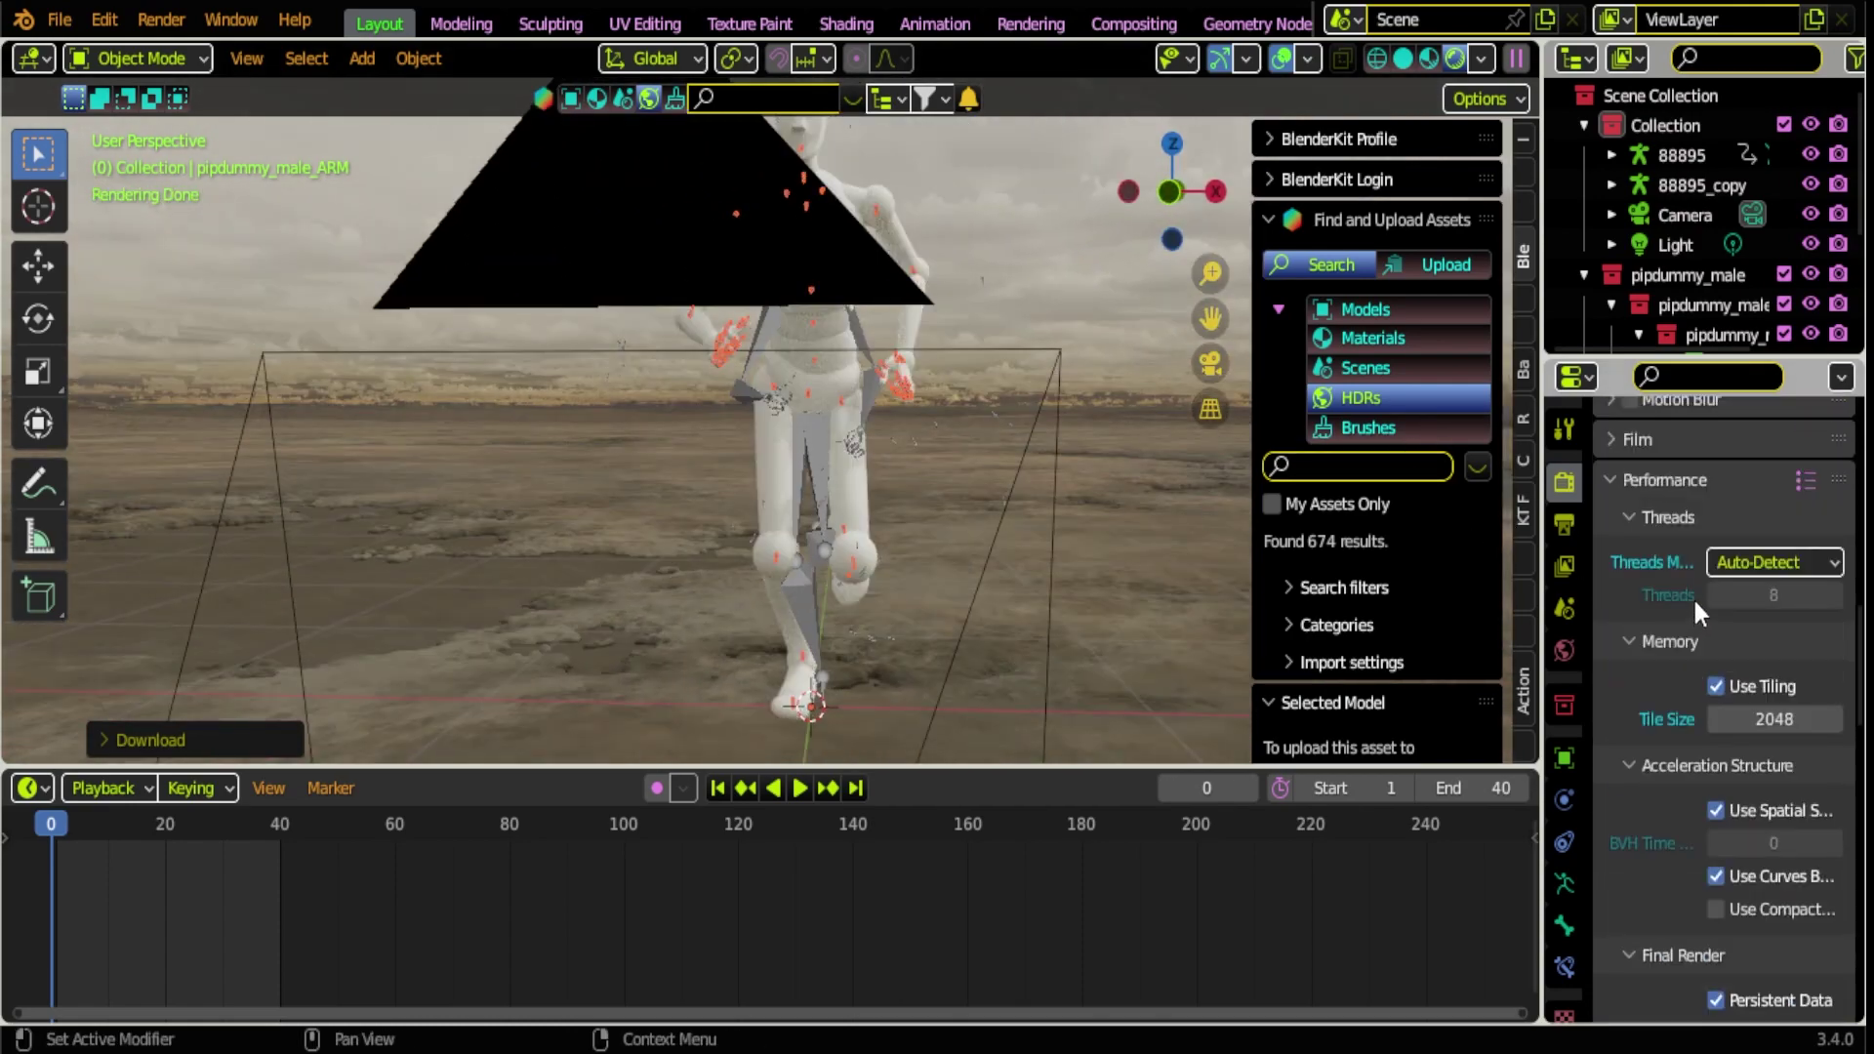
pyautogui.scroll(3, 1686, 606)
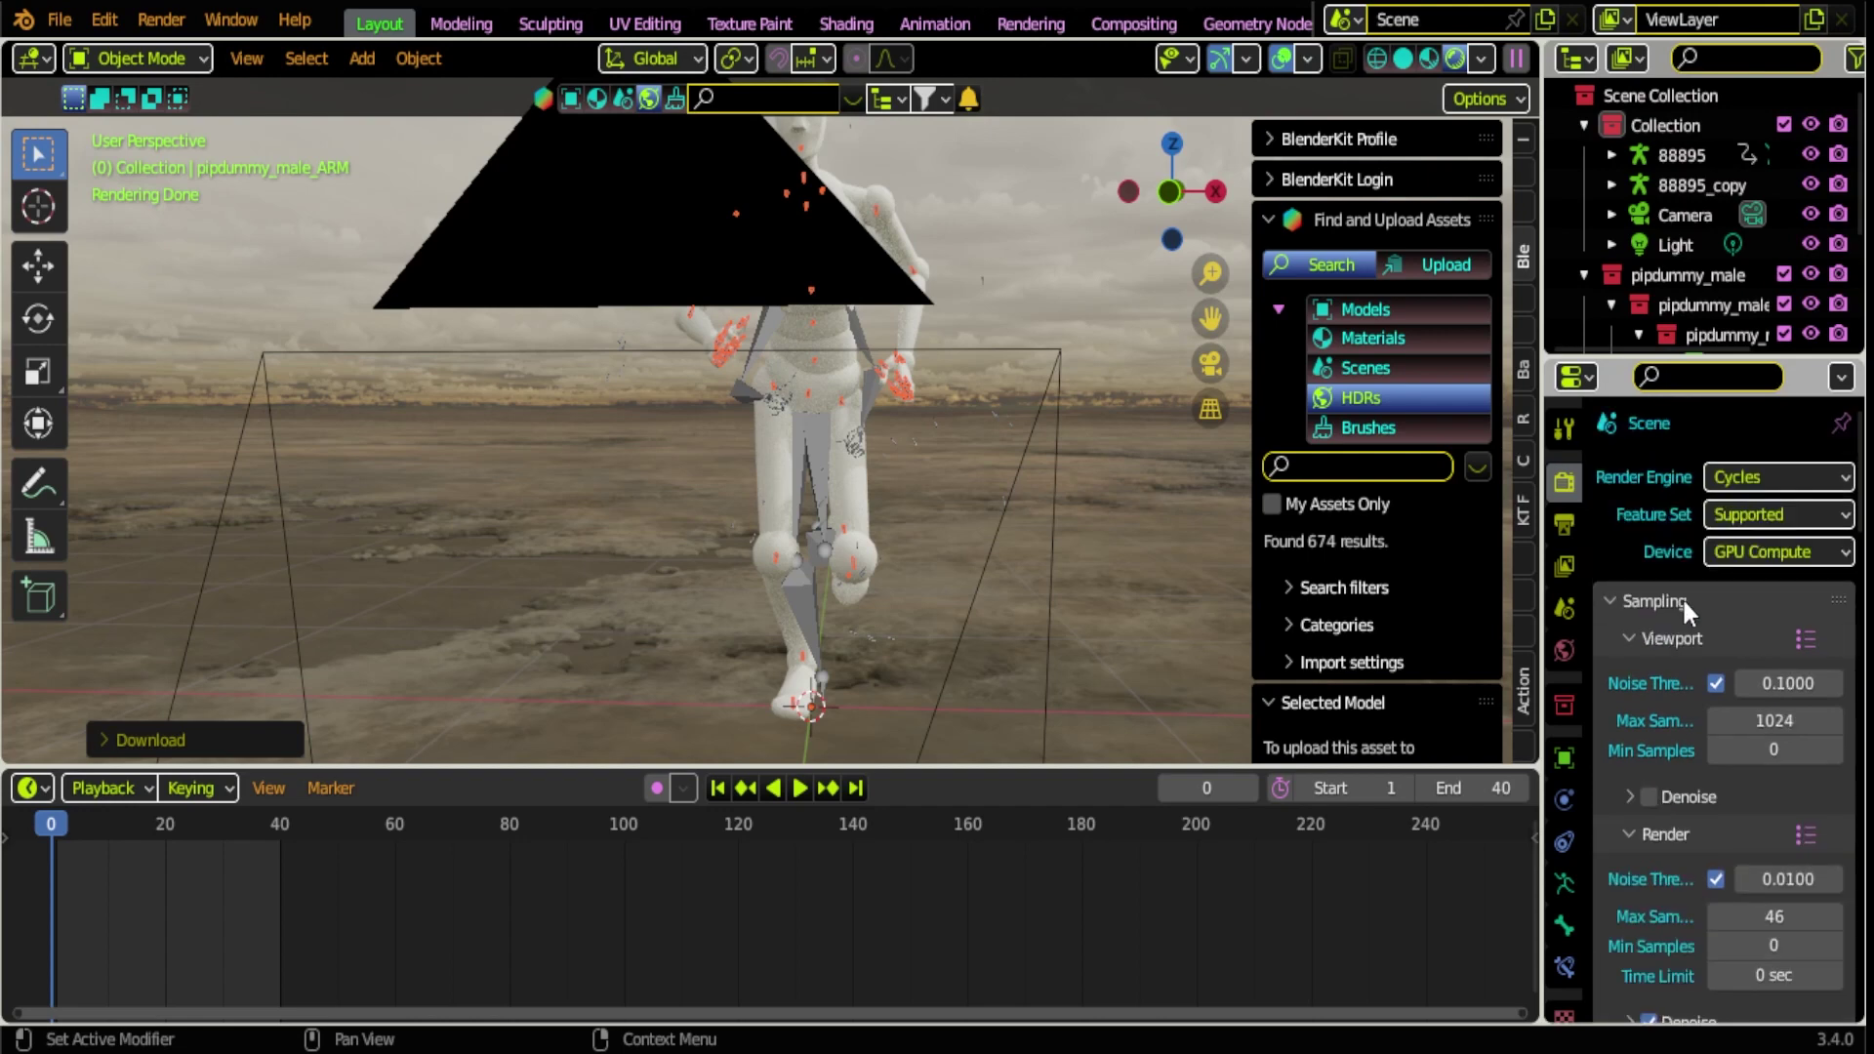
pyautogui.click(1649, 796)
pyautogui.scroll(-7, 1640, 713)
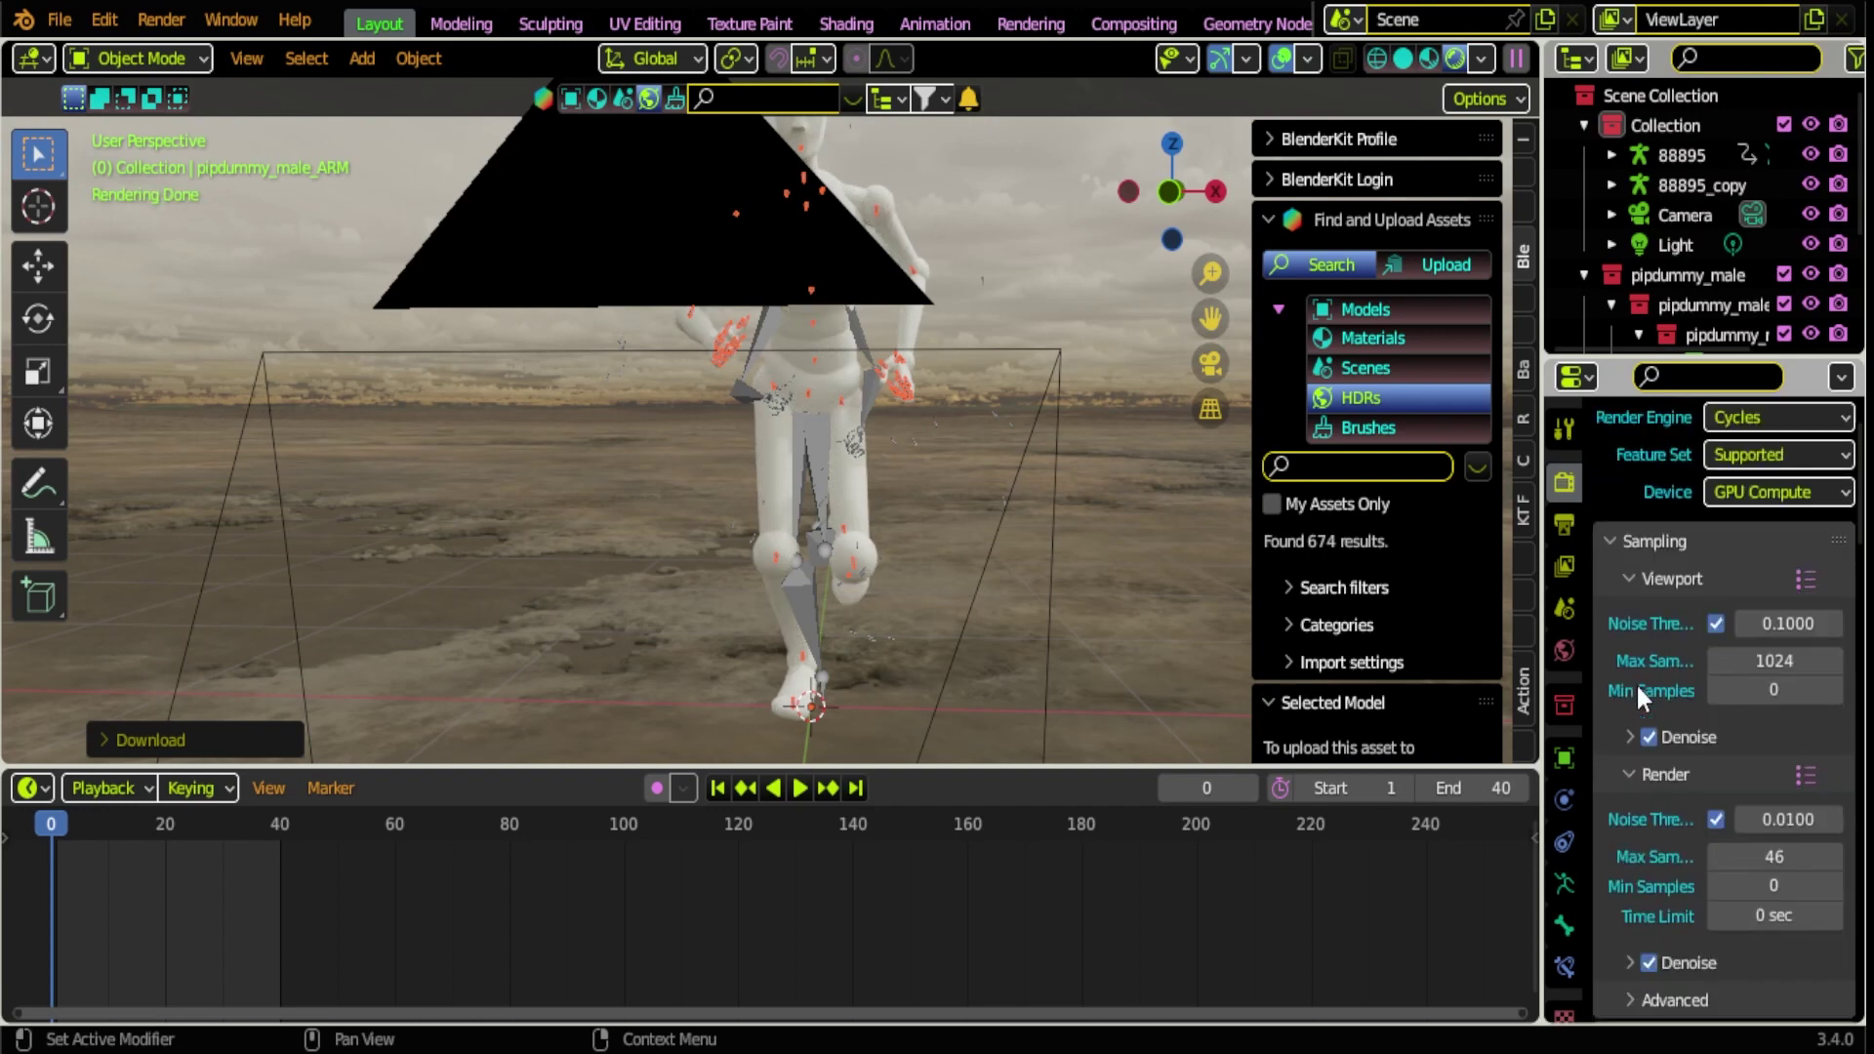
# - Return to camera view and select the mannequin mesh
pyautogui.press('KP_0')
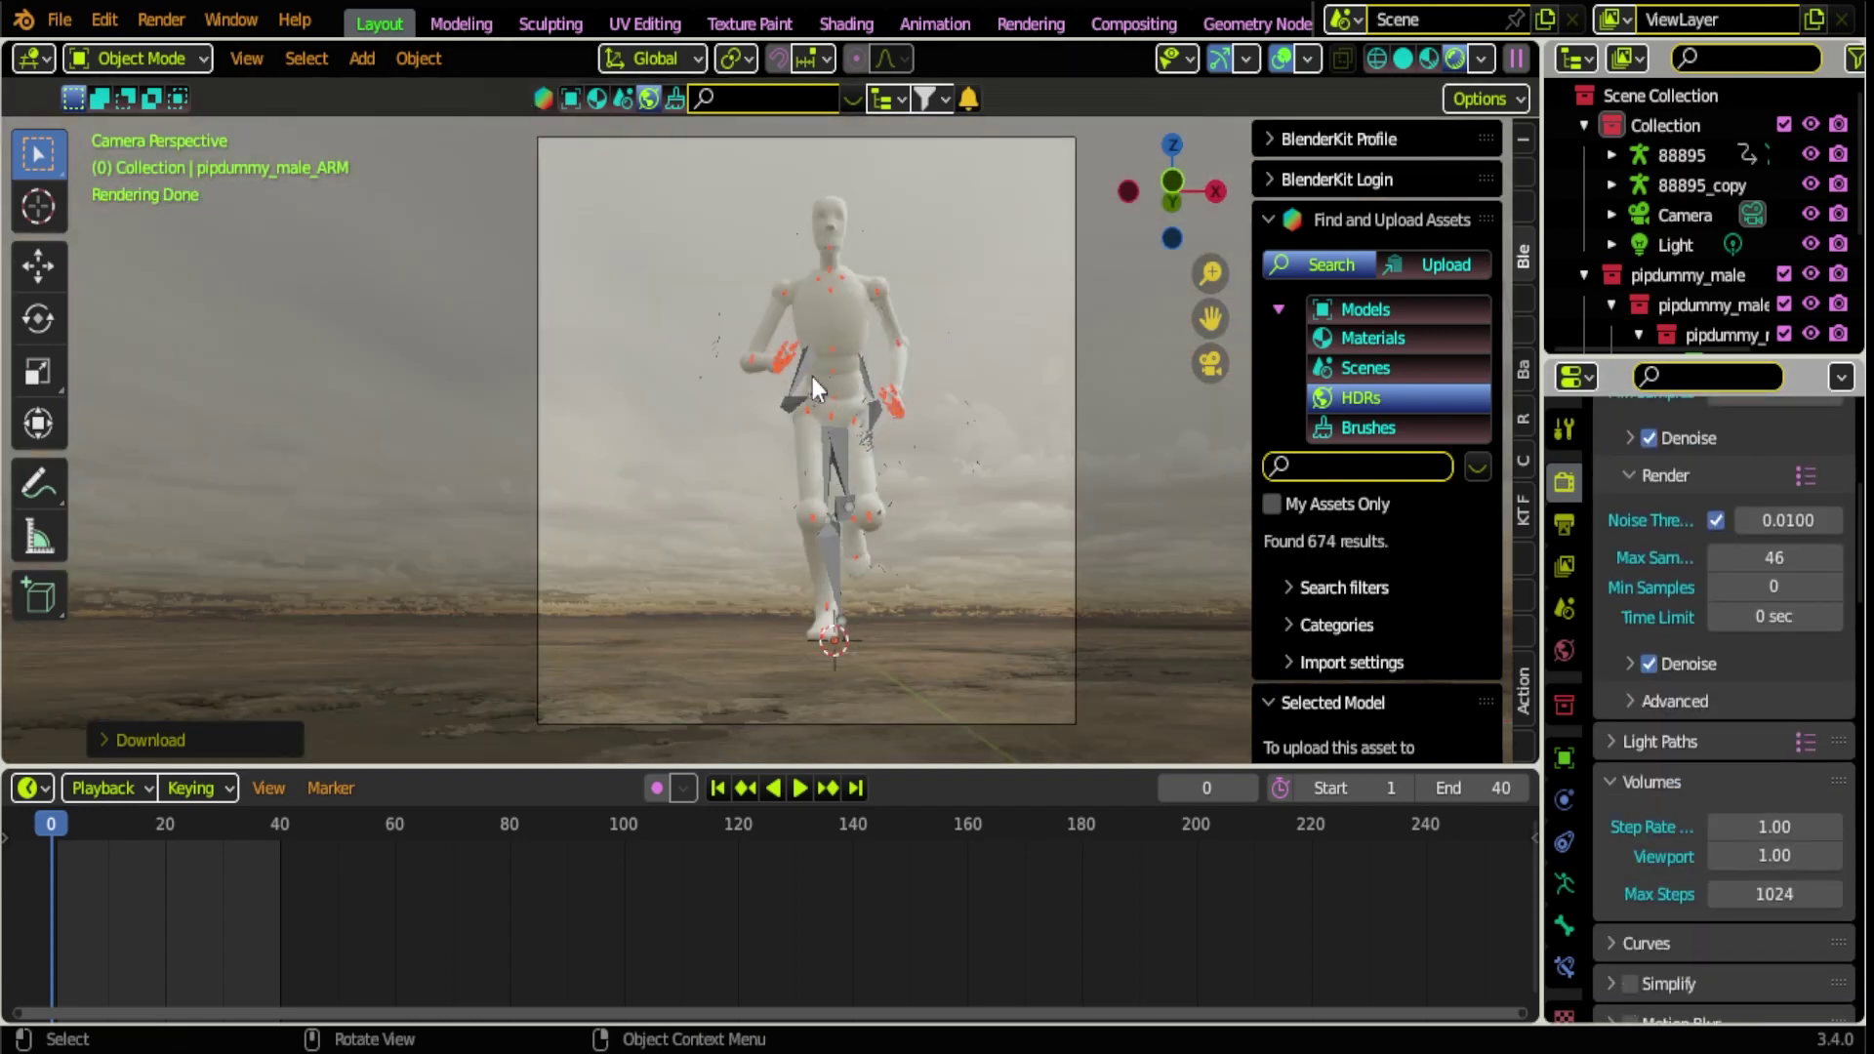
pyautogui.scroll(-20, 1766, 703)
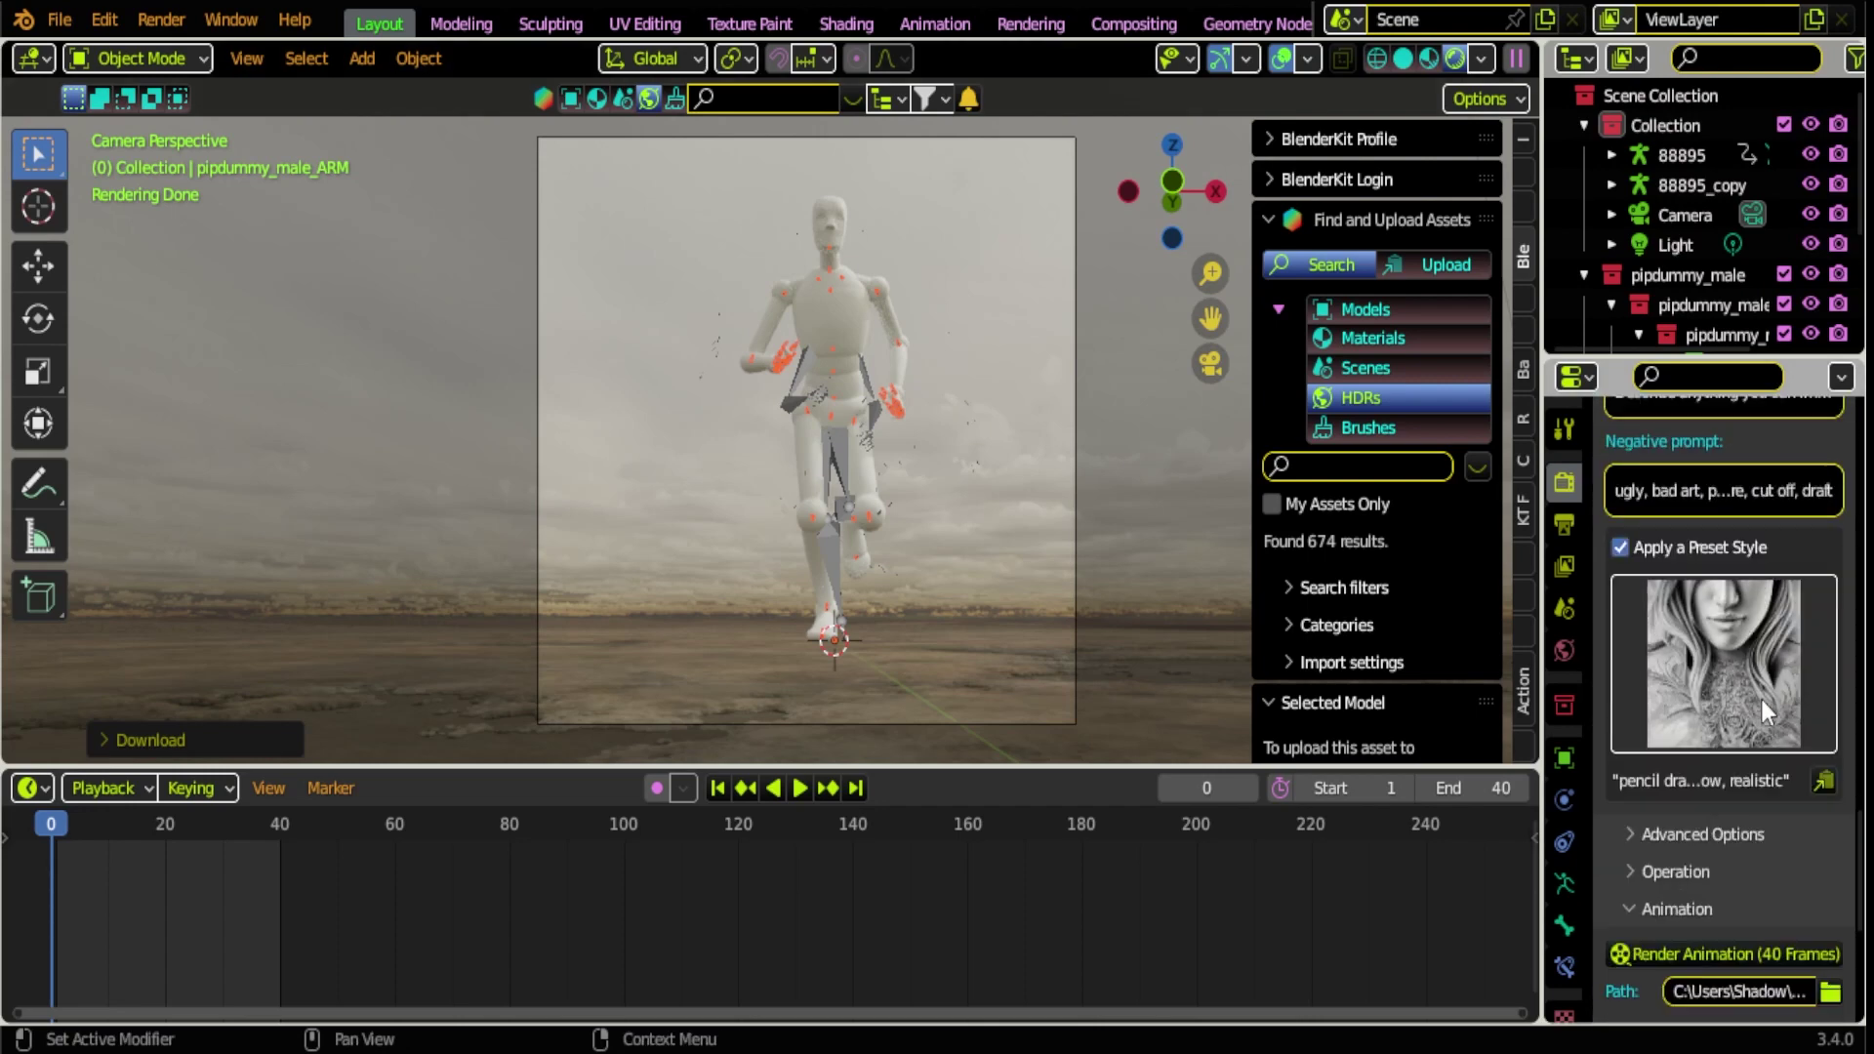
pyautogui.scroll(-8, 1756, 697)
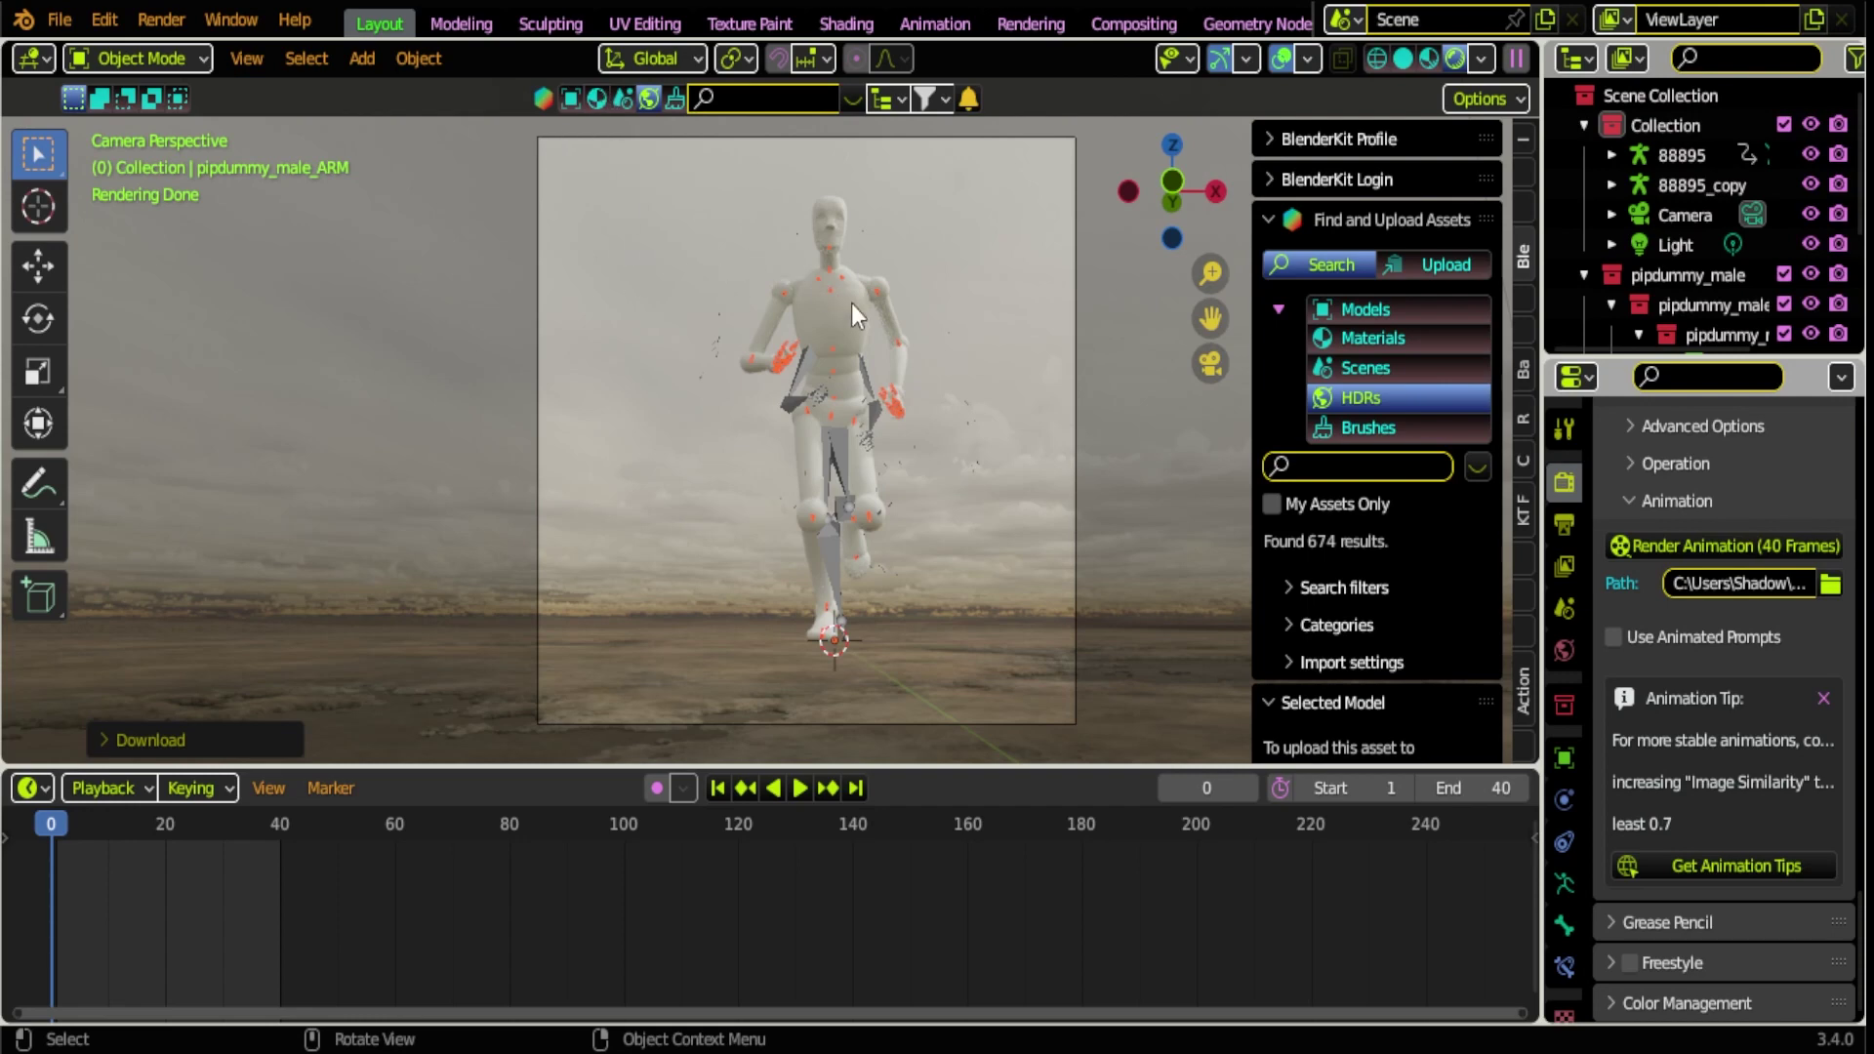
pyautogui.scroll(6, 851, 311)
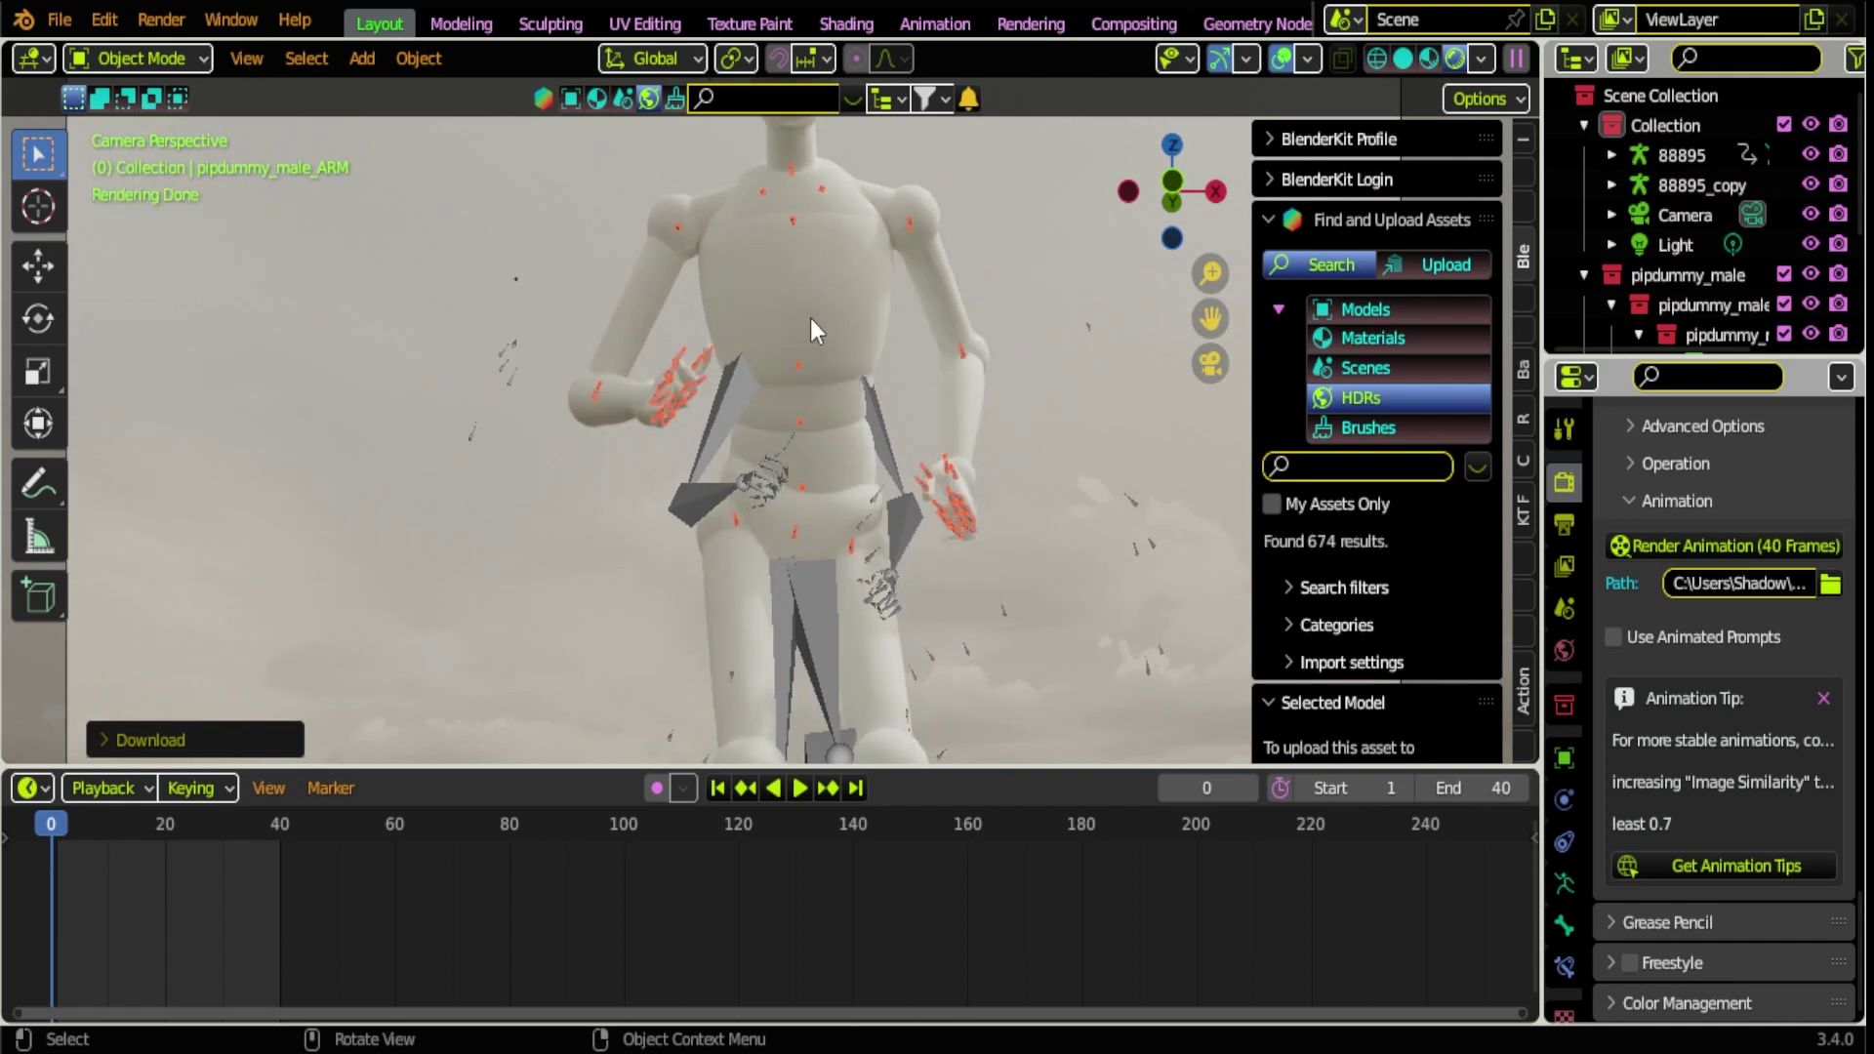
pyautogui.click(812, 323)
# - Filter BlenderKit materials to the fx category and page forward through the results
pyautogui.click(1356, 344)
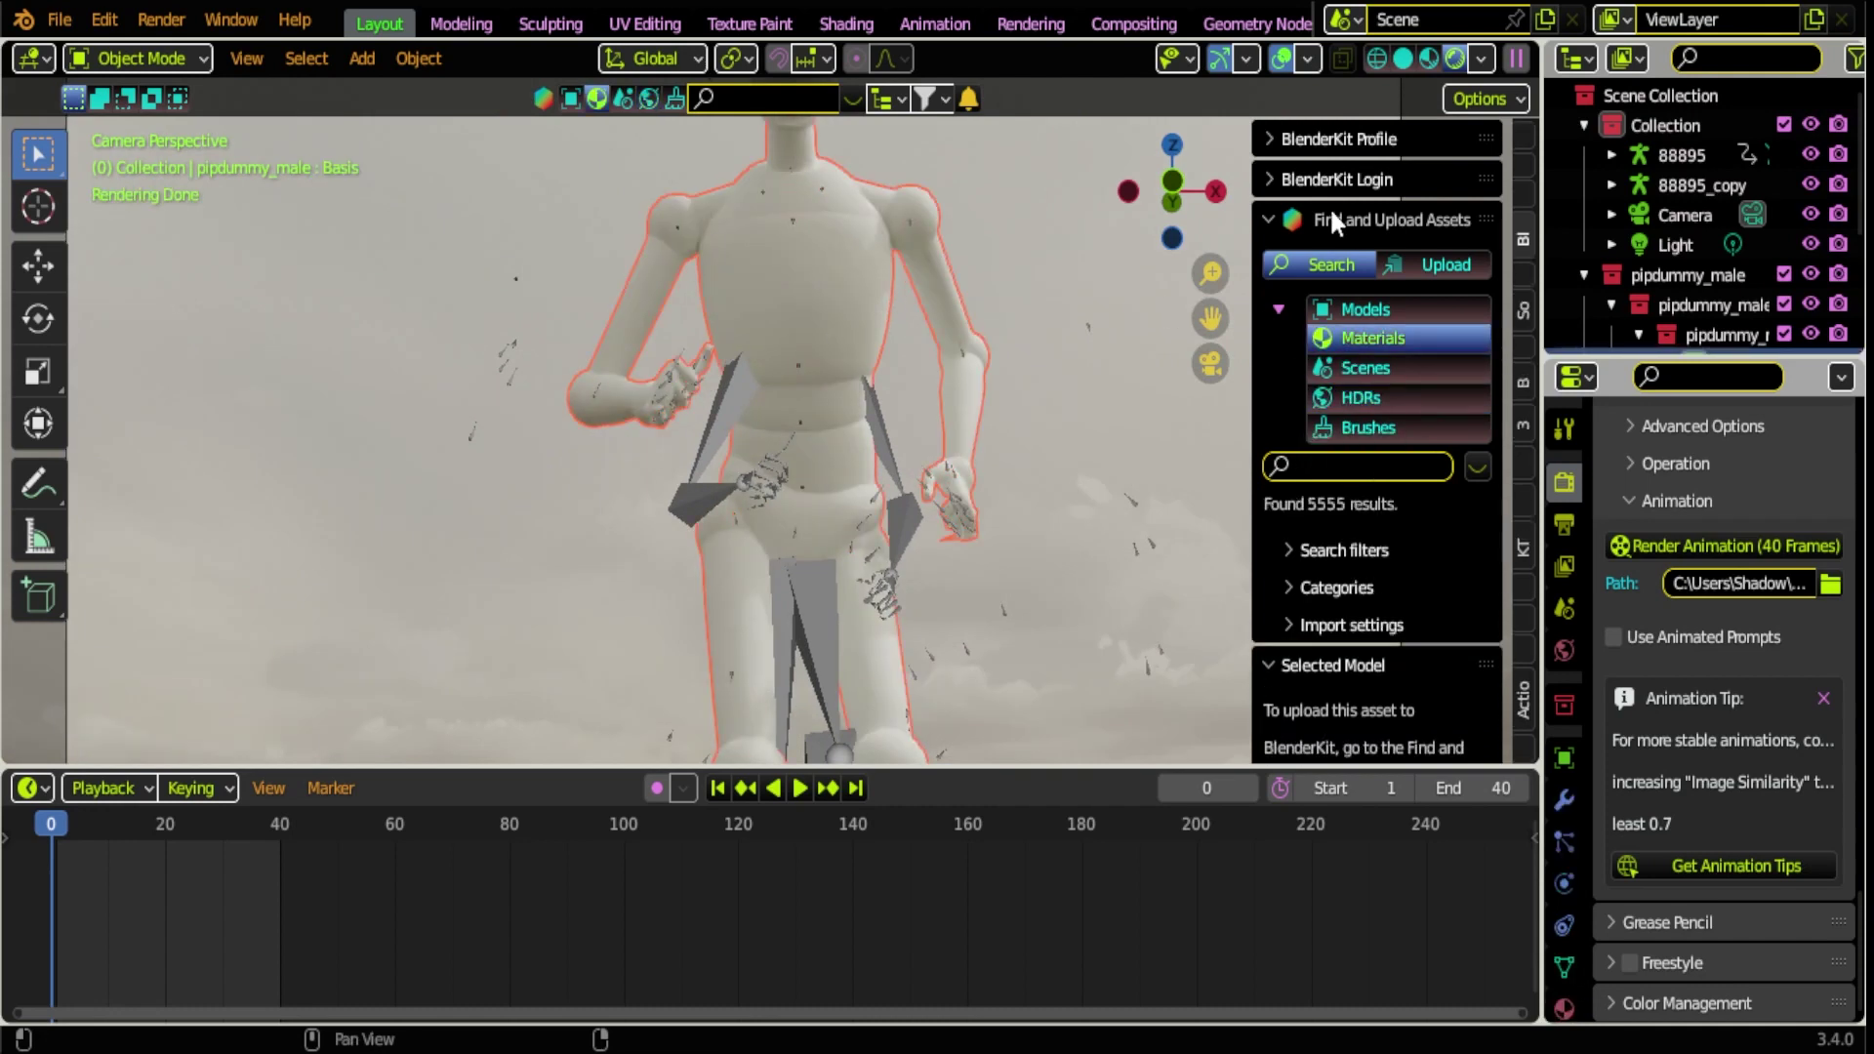
pyautogui.click(1373, 355)
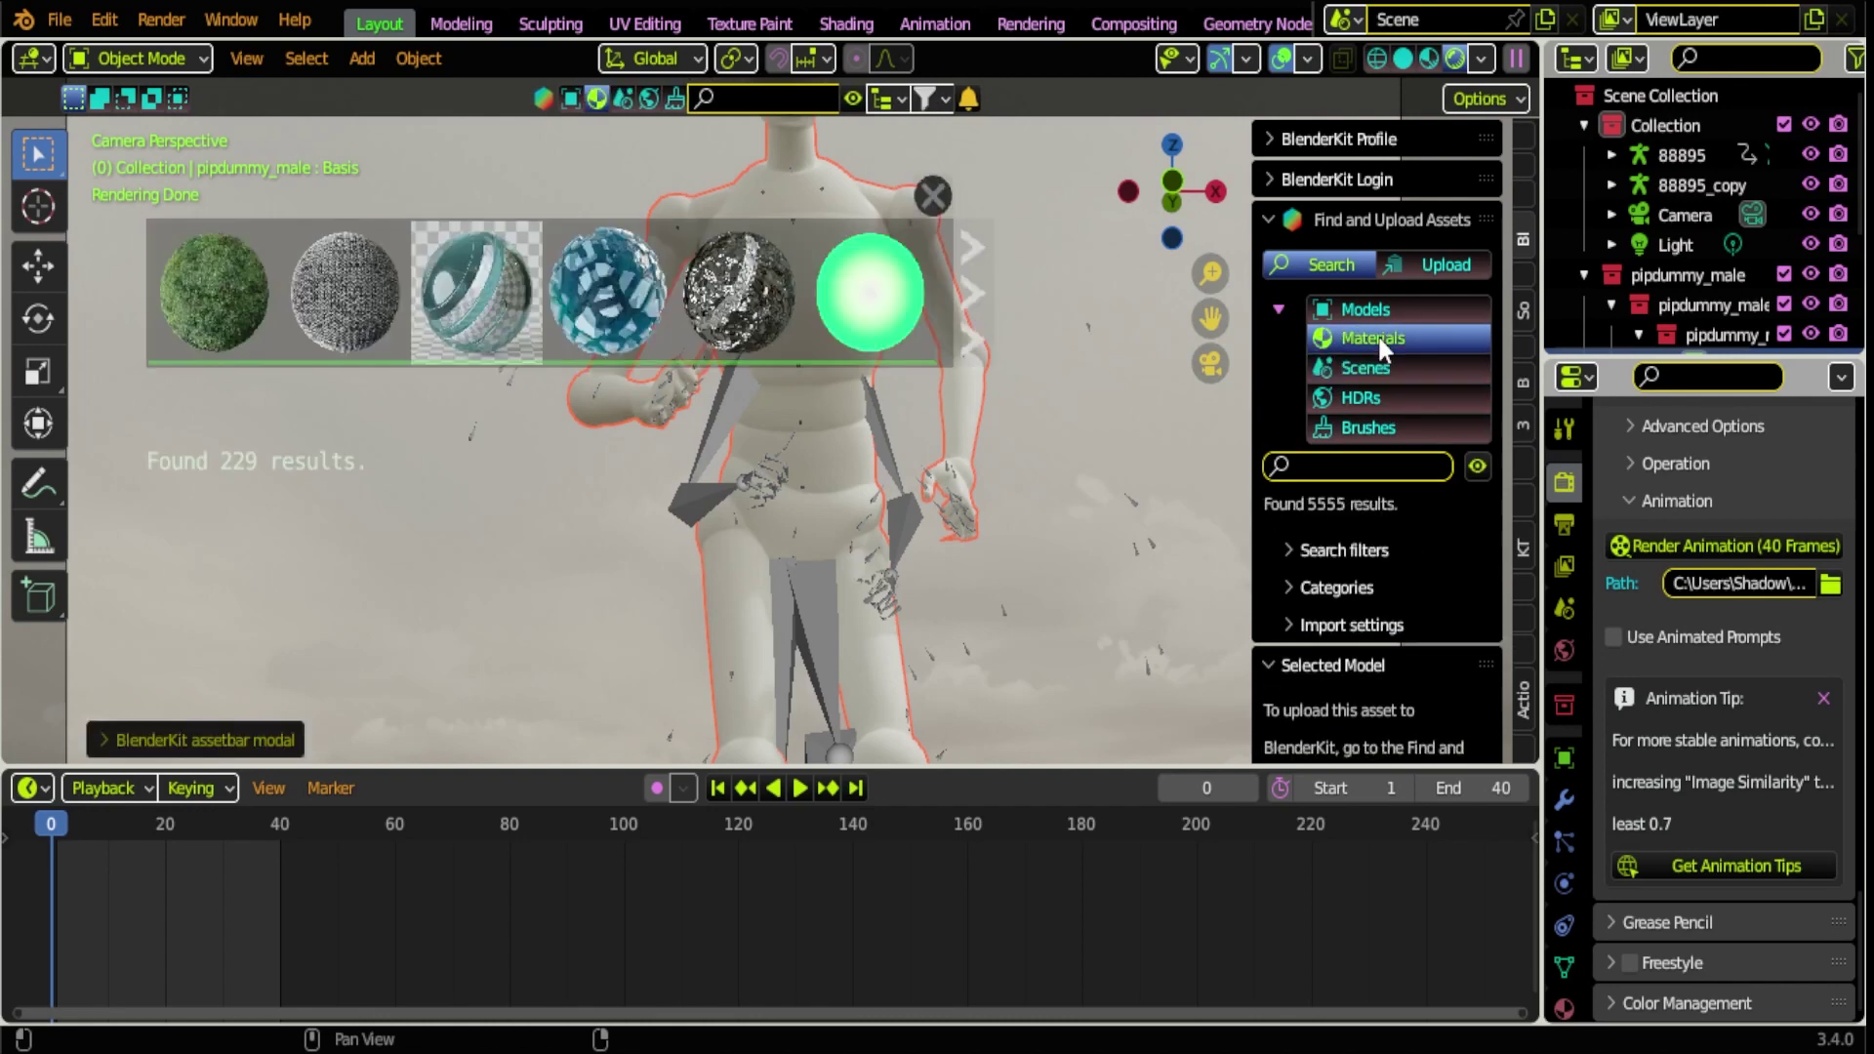
pyautogui.click(1337, 587)
pyautogui.scroll(-3, 1345, 583)
pyautogui.scroll(-3, 1347, 589)
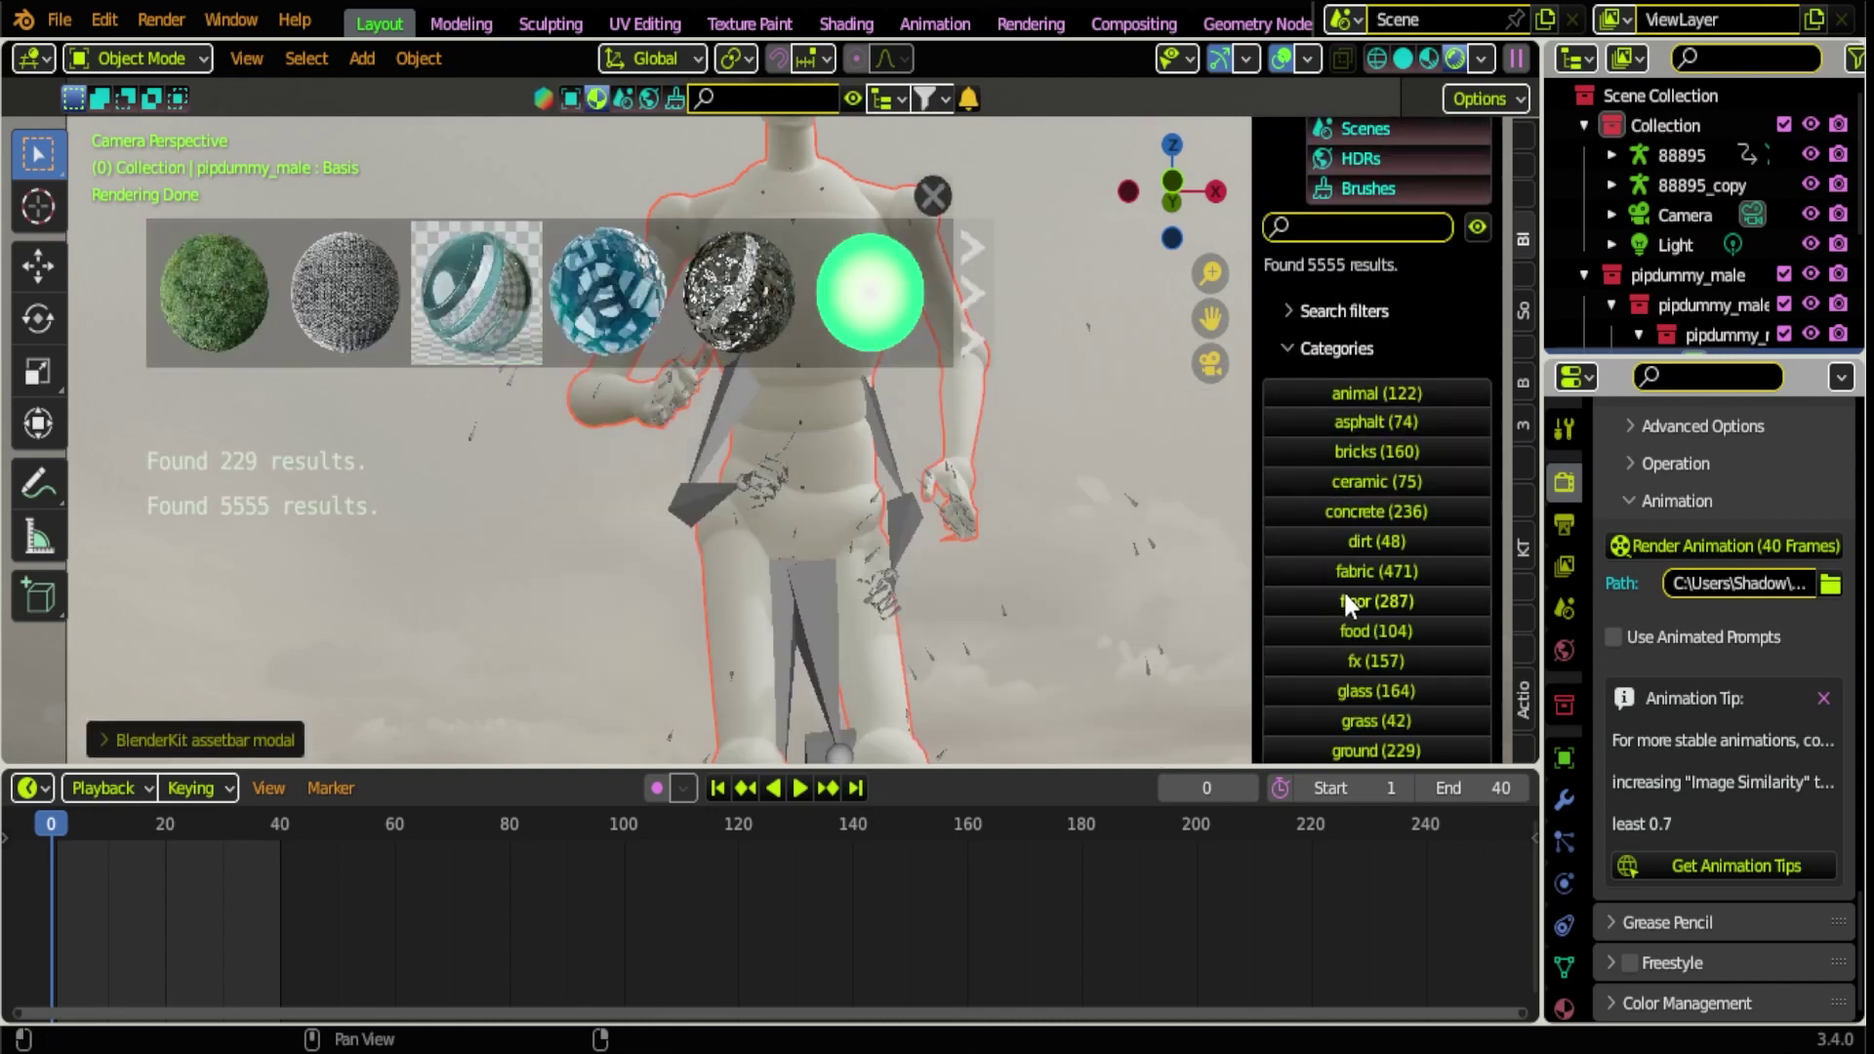
pyautogui.click(1378, 655)
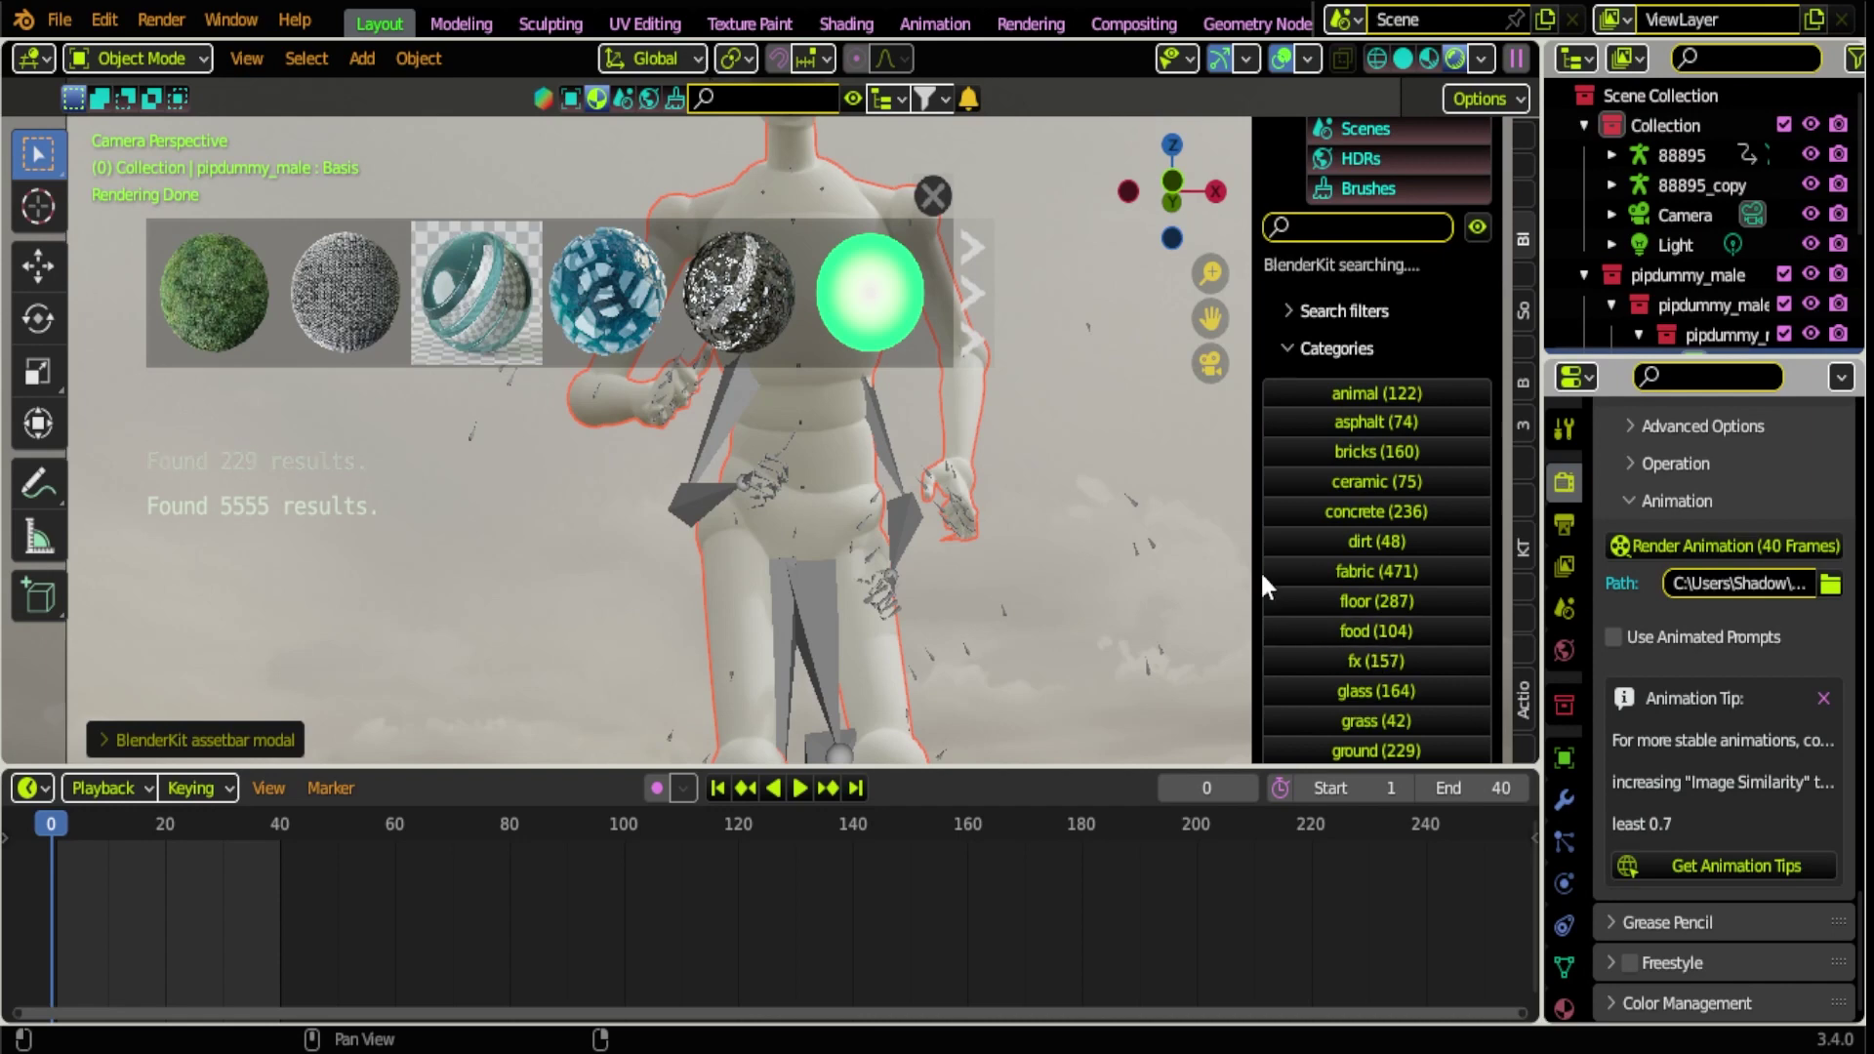
pyautogui.click(984, 325)
pyautogui.click(984, 324)
pyautogui.click(984, 324)
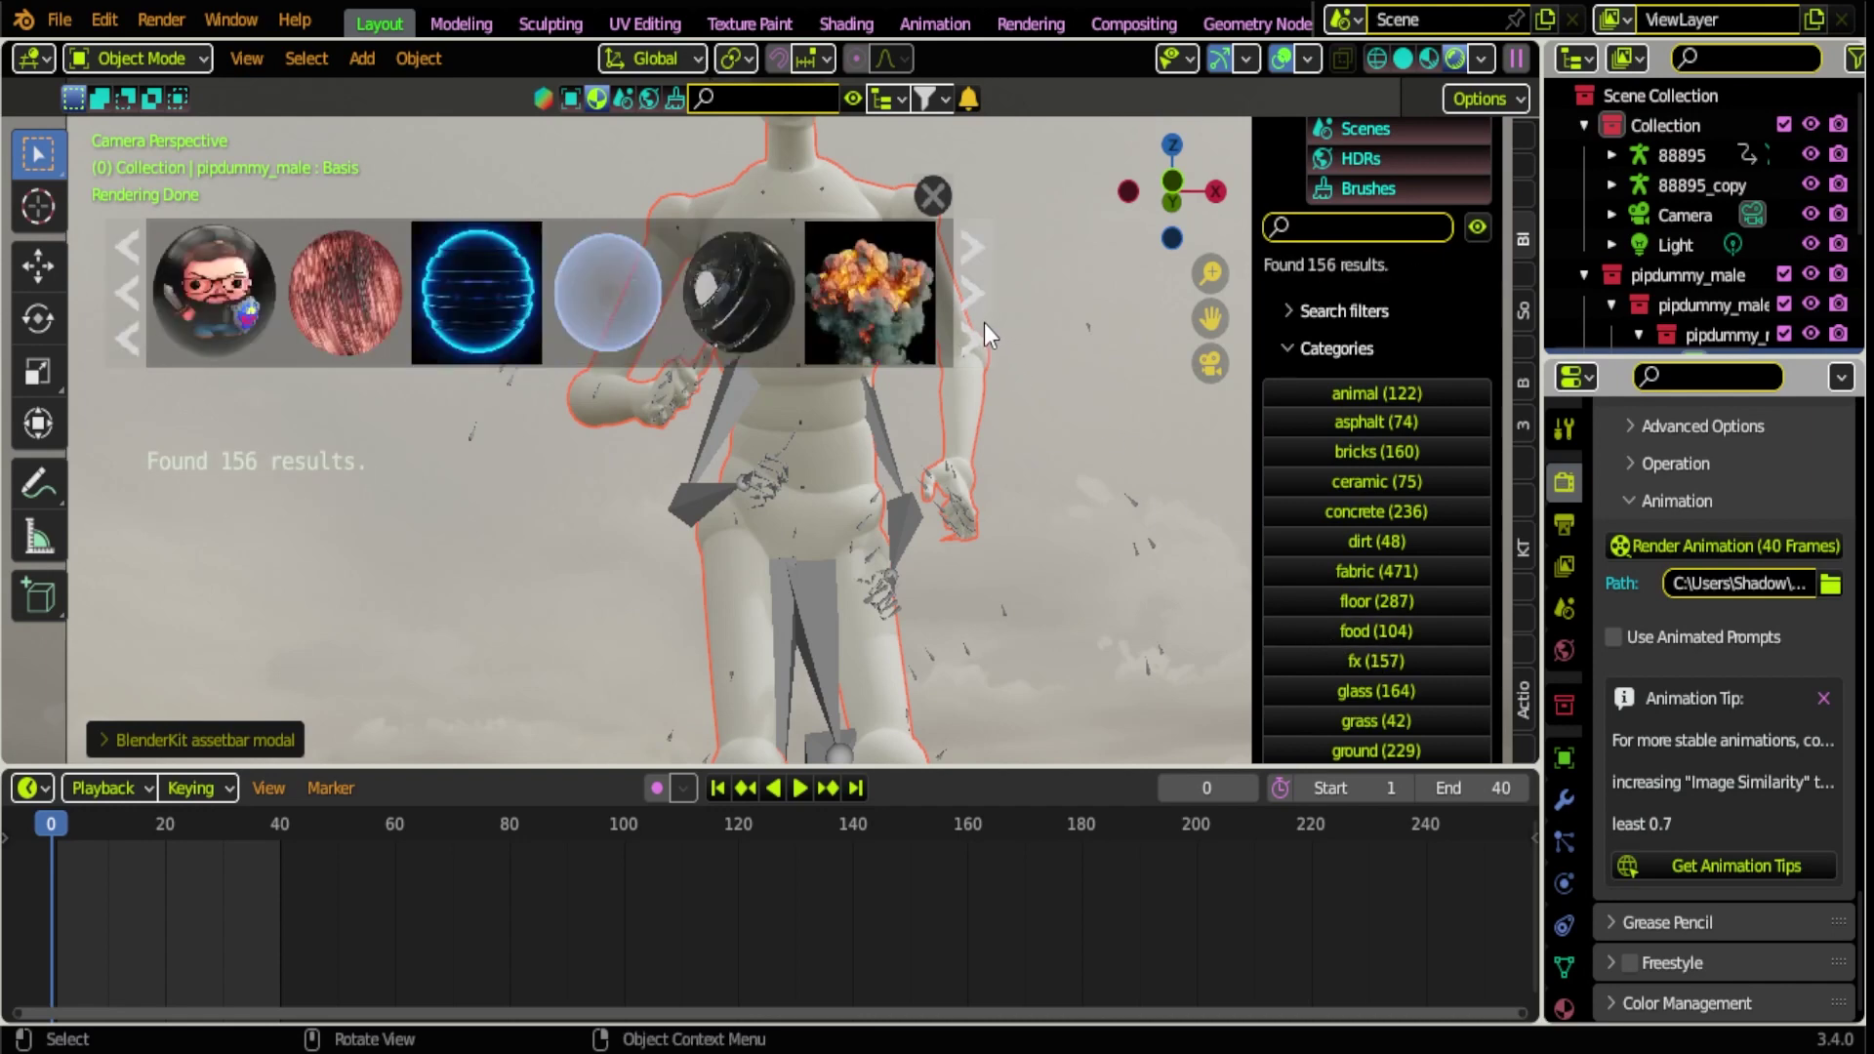
# - Apply the blue neon material to the mannequin and close the asset bar
pyautogui.click(482, 309)
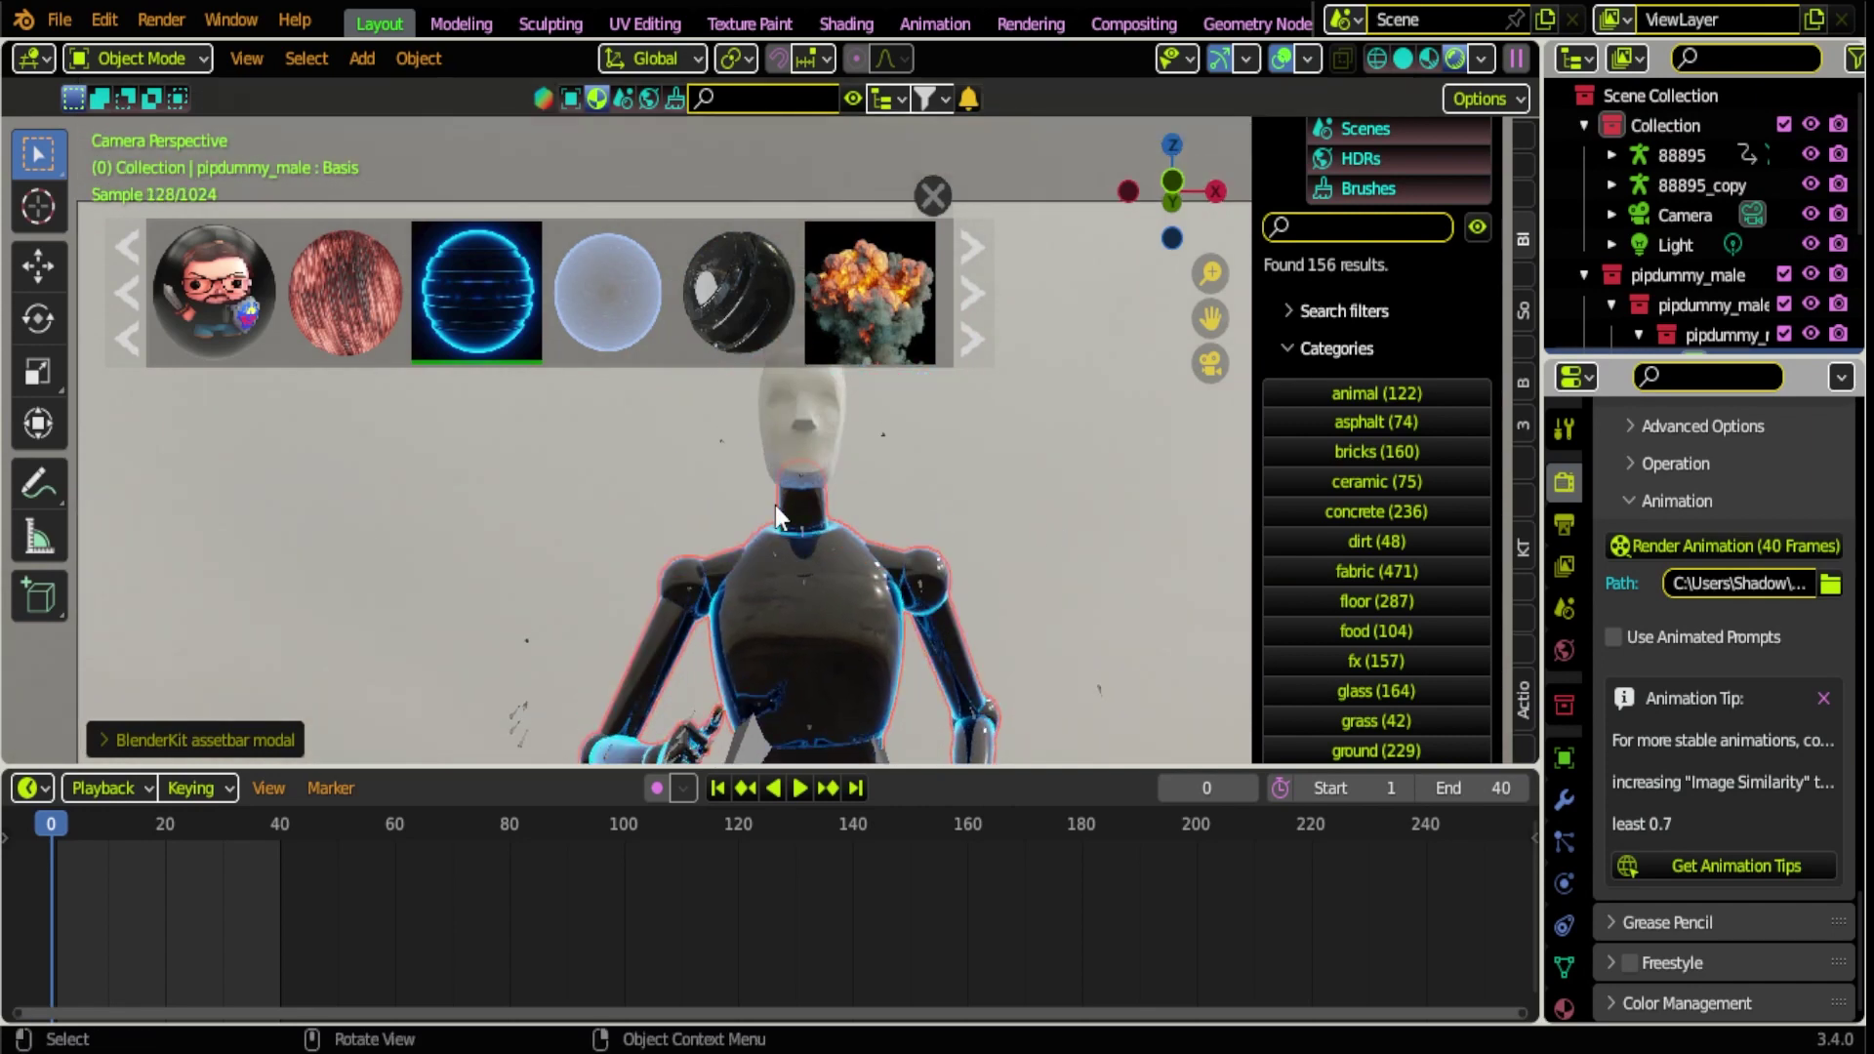
pyautogui.click(777, 436)
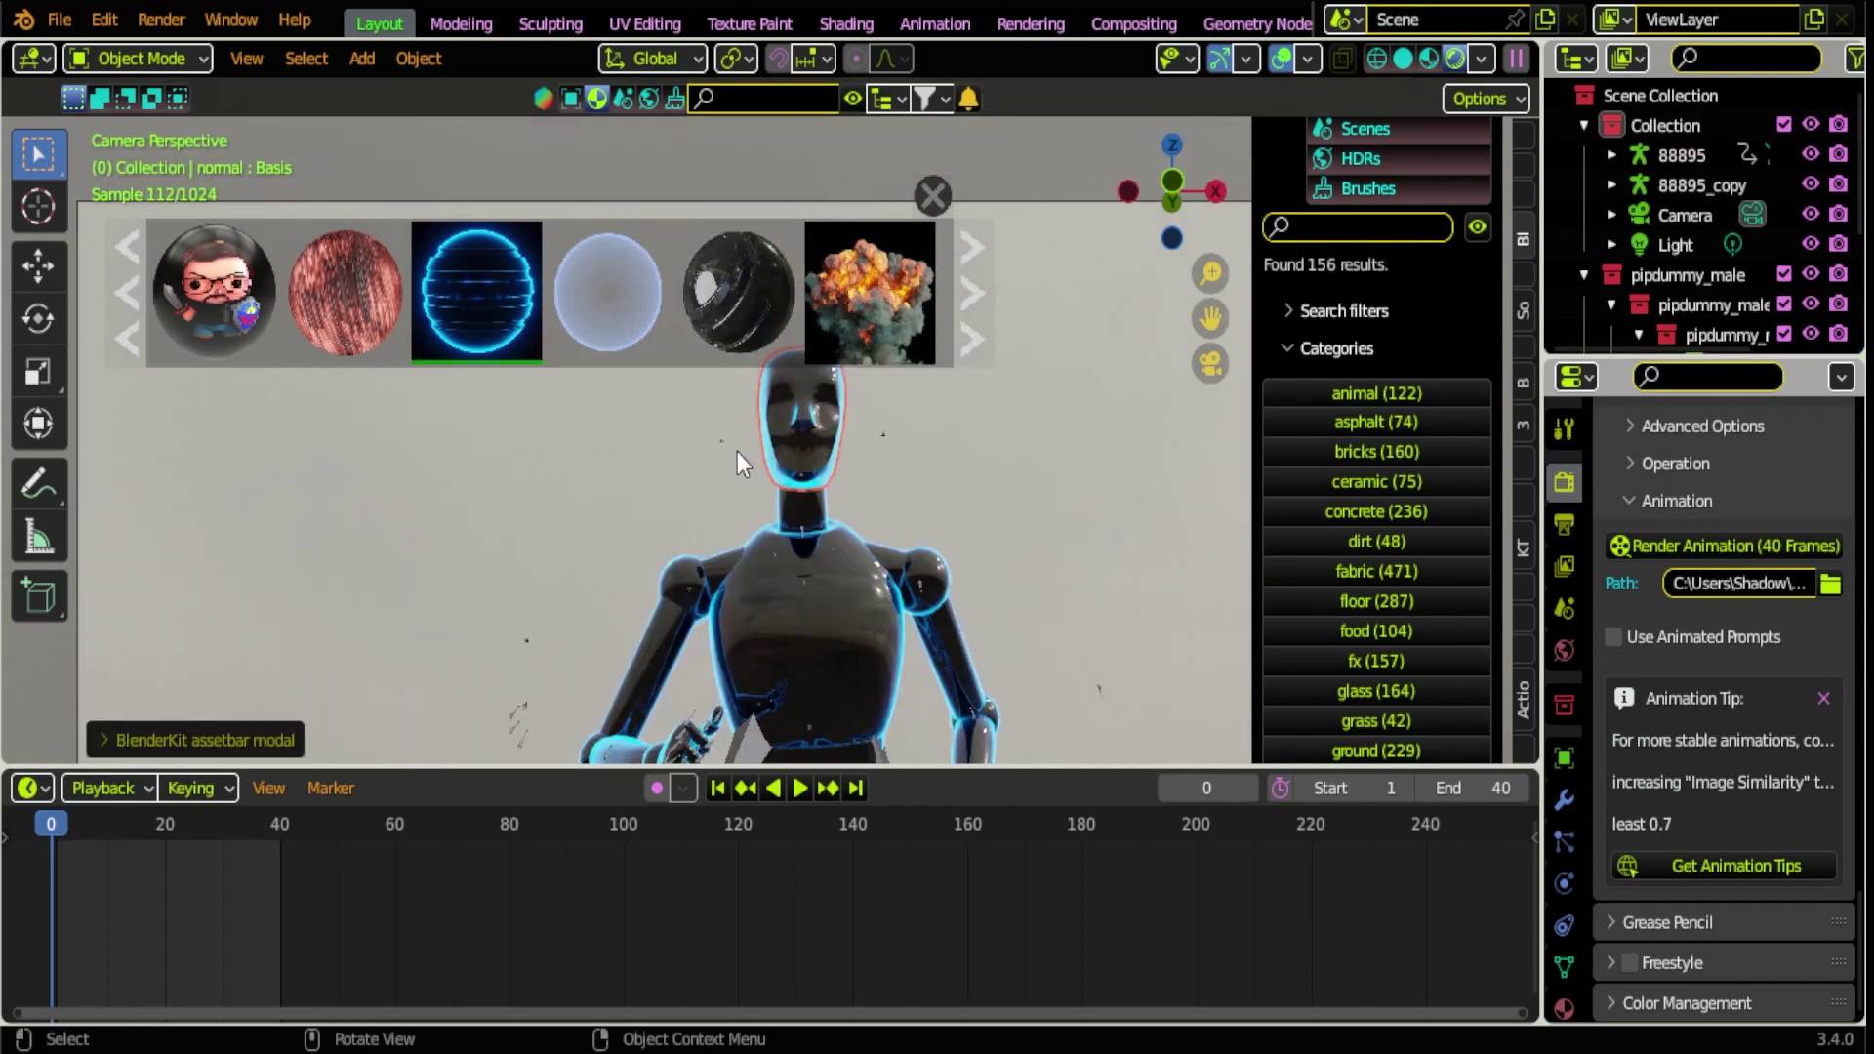
pyautogui.moveTo(844, 308)
pyautogui.click(932, 195)
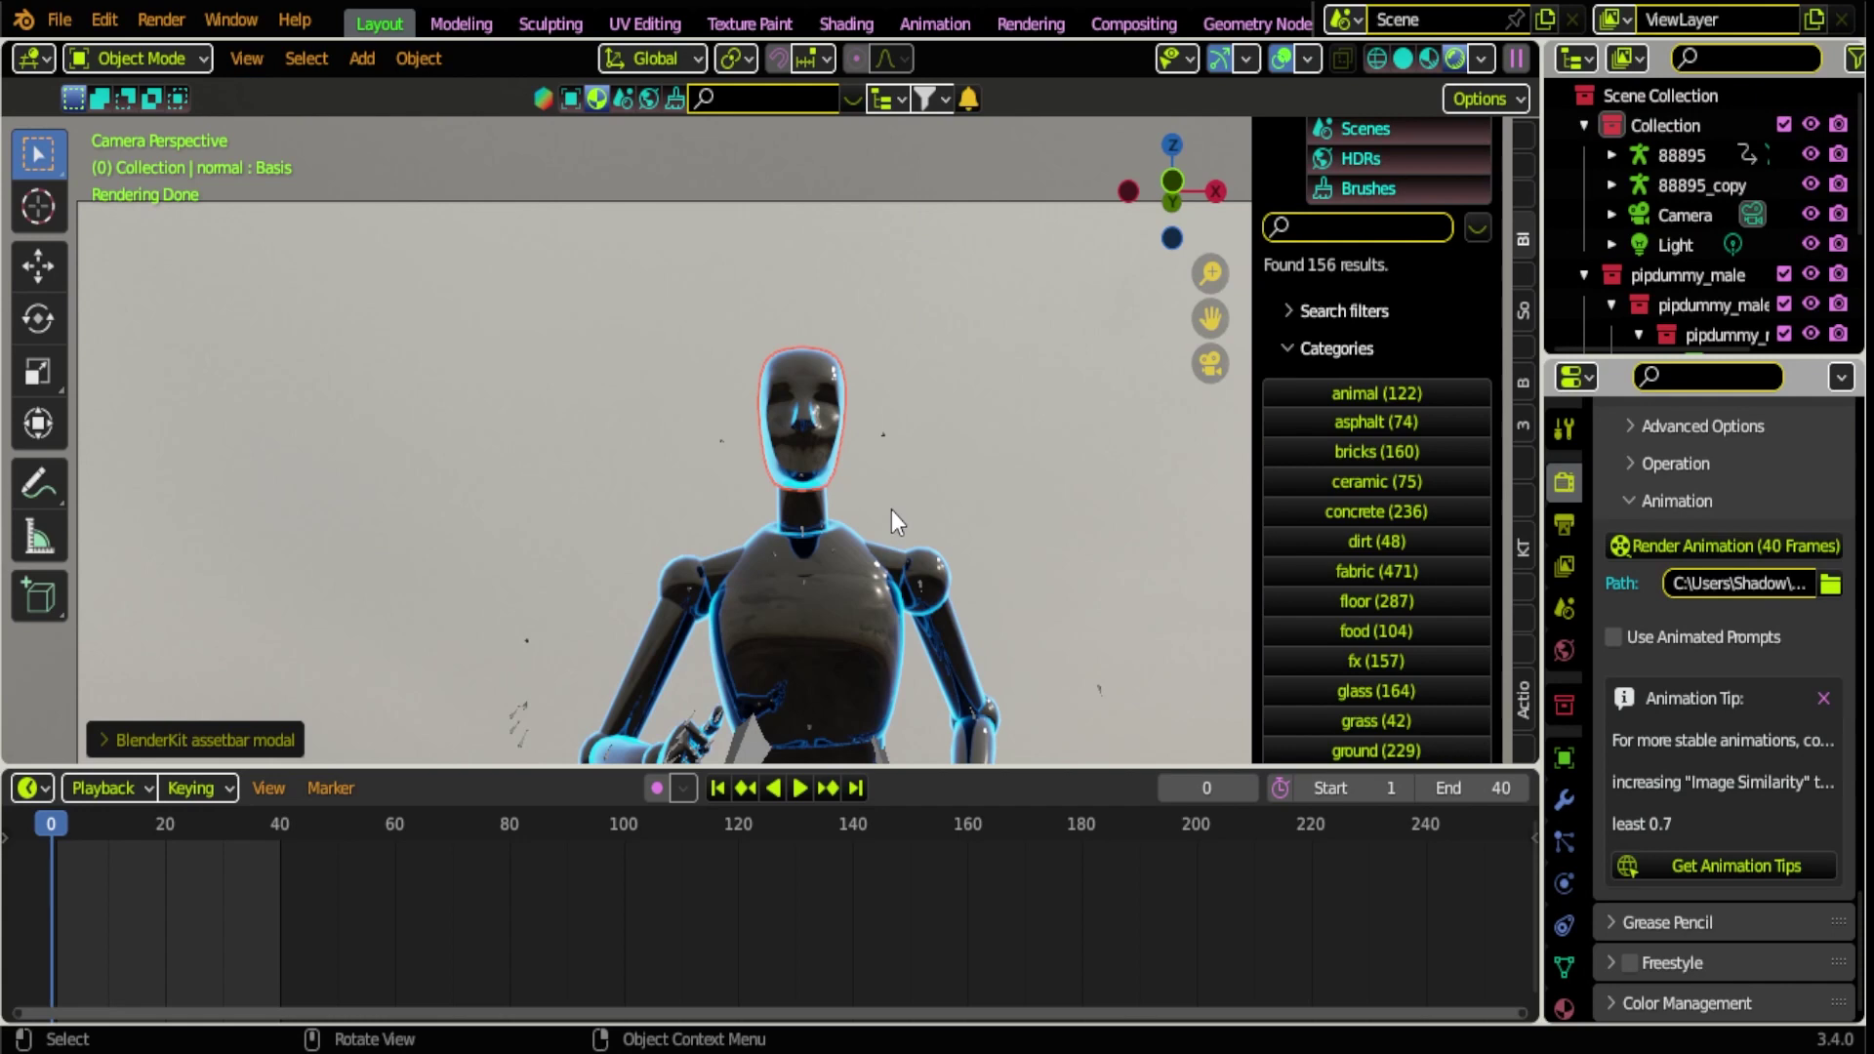
pyautogui.press('KP_0')
pyautogui.press('KP_0')
# - Expand AI Render Advanced Options and set Image Similarity to 0.7
pyautogui.scroll(-4, 878, 522)
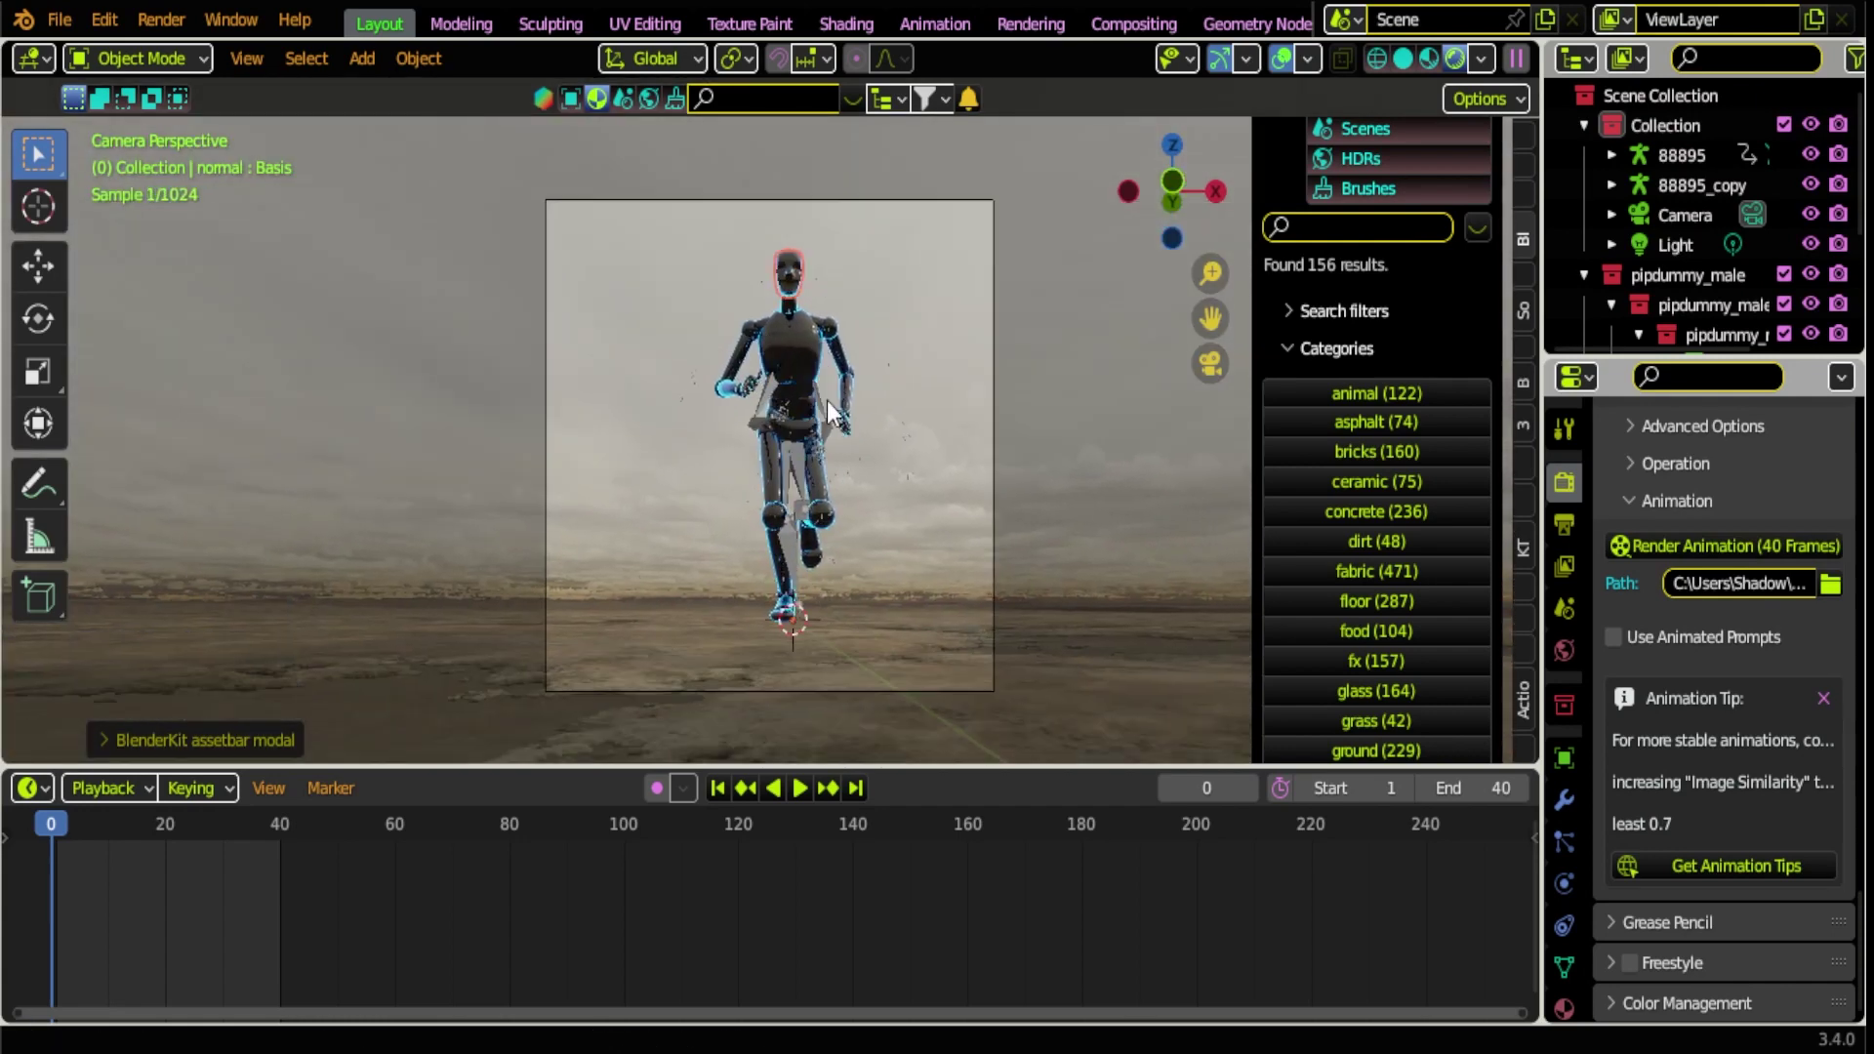
pyautogui.scroll(2, 830, 402)
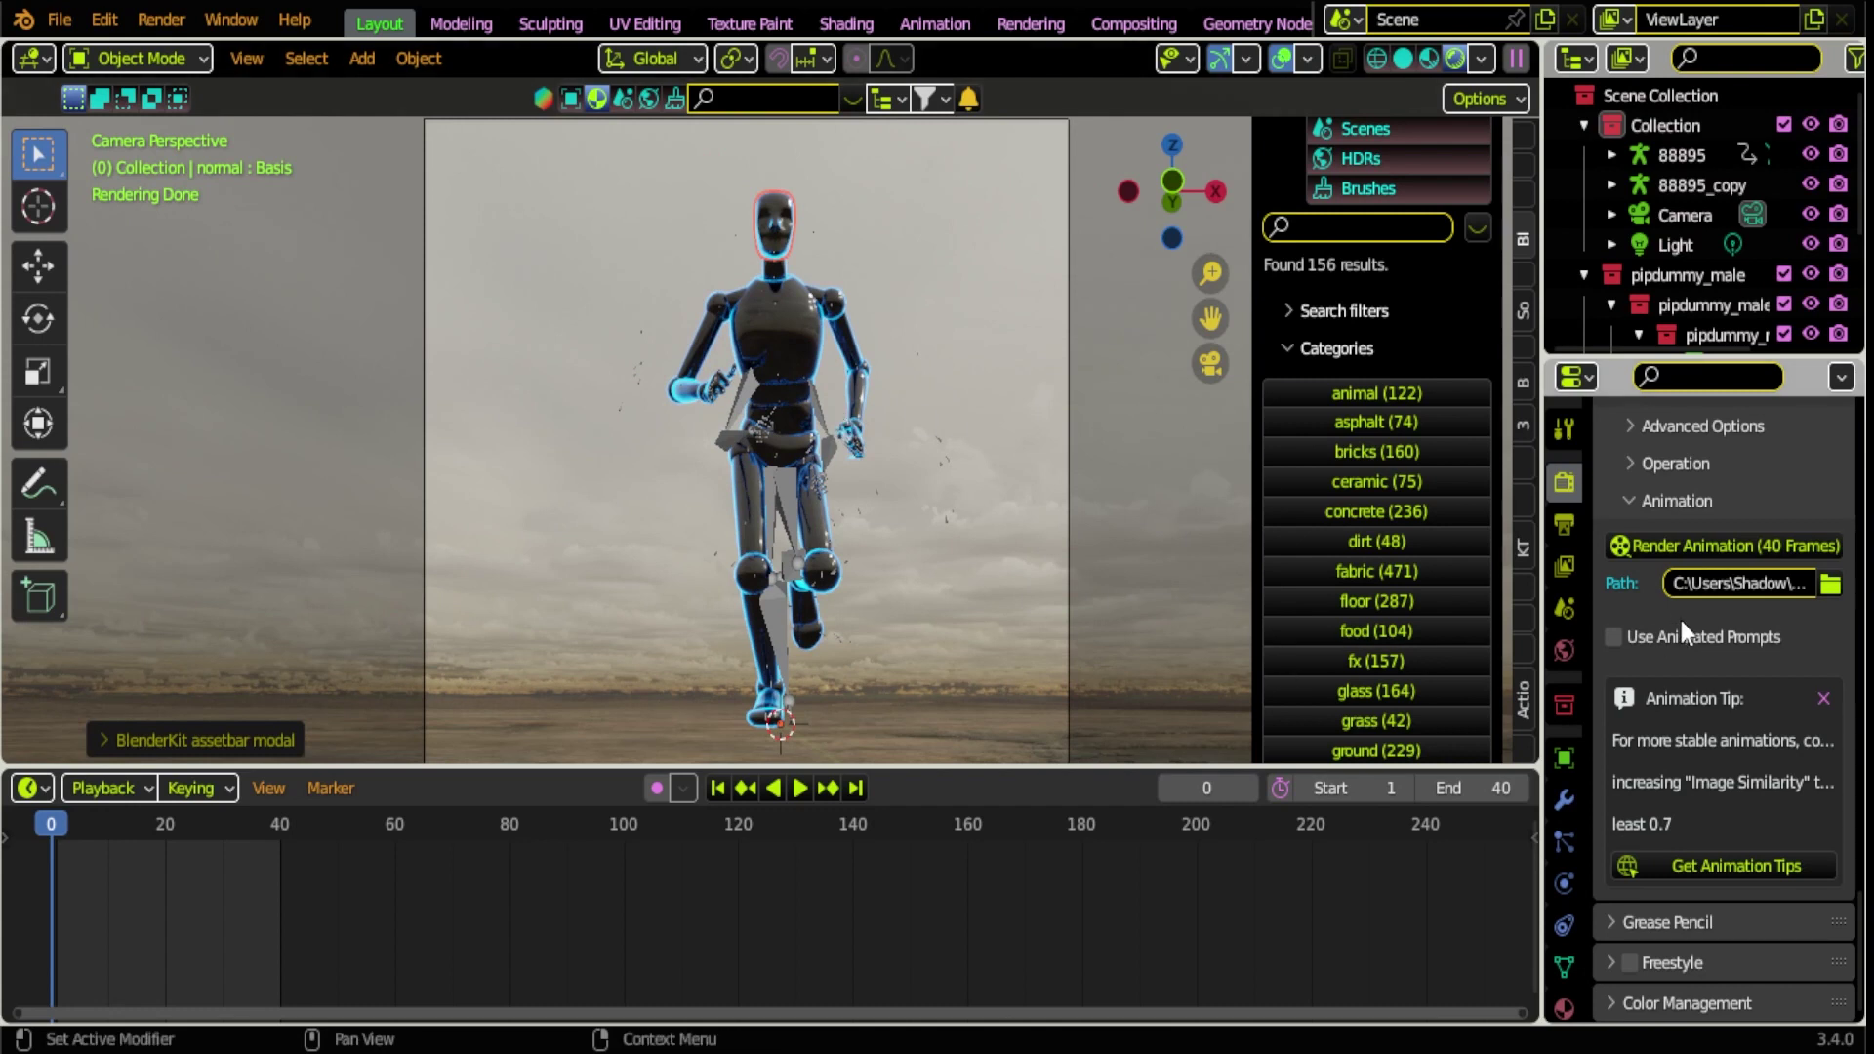
pyautogui.scroll(6, 1681, 621)
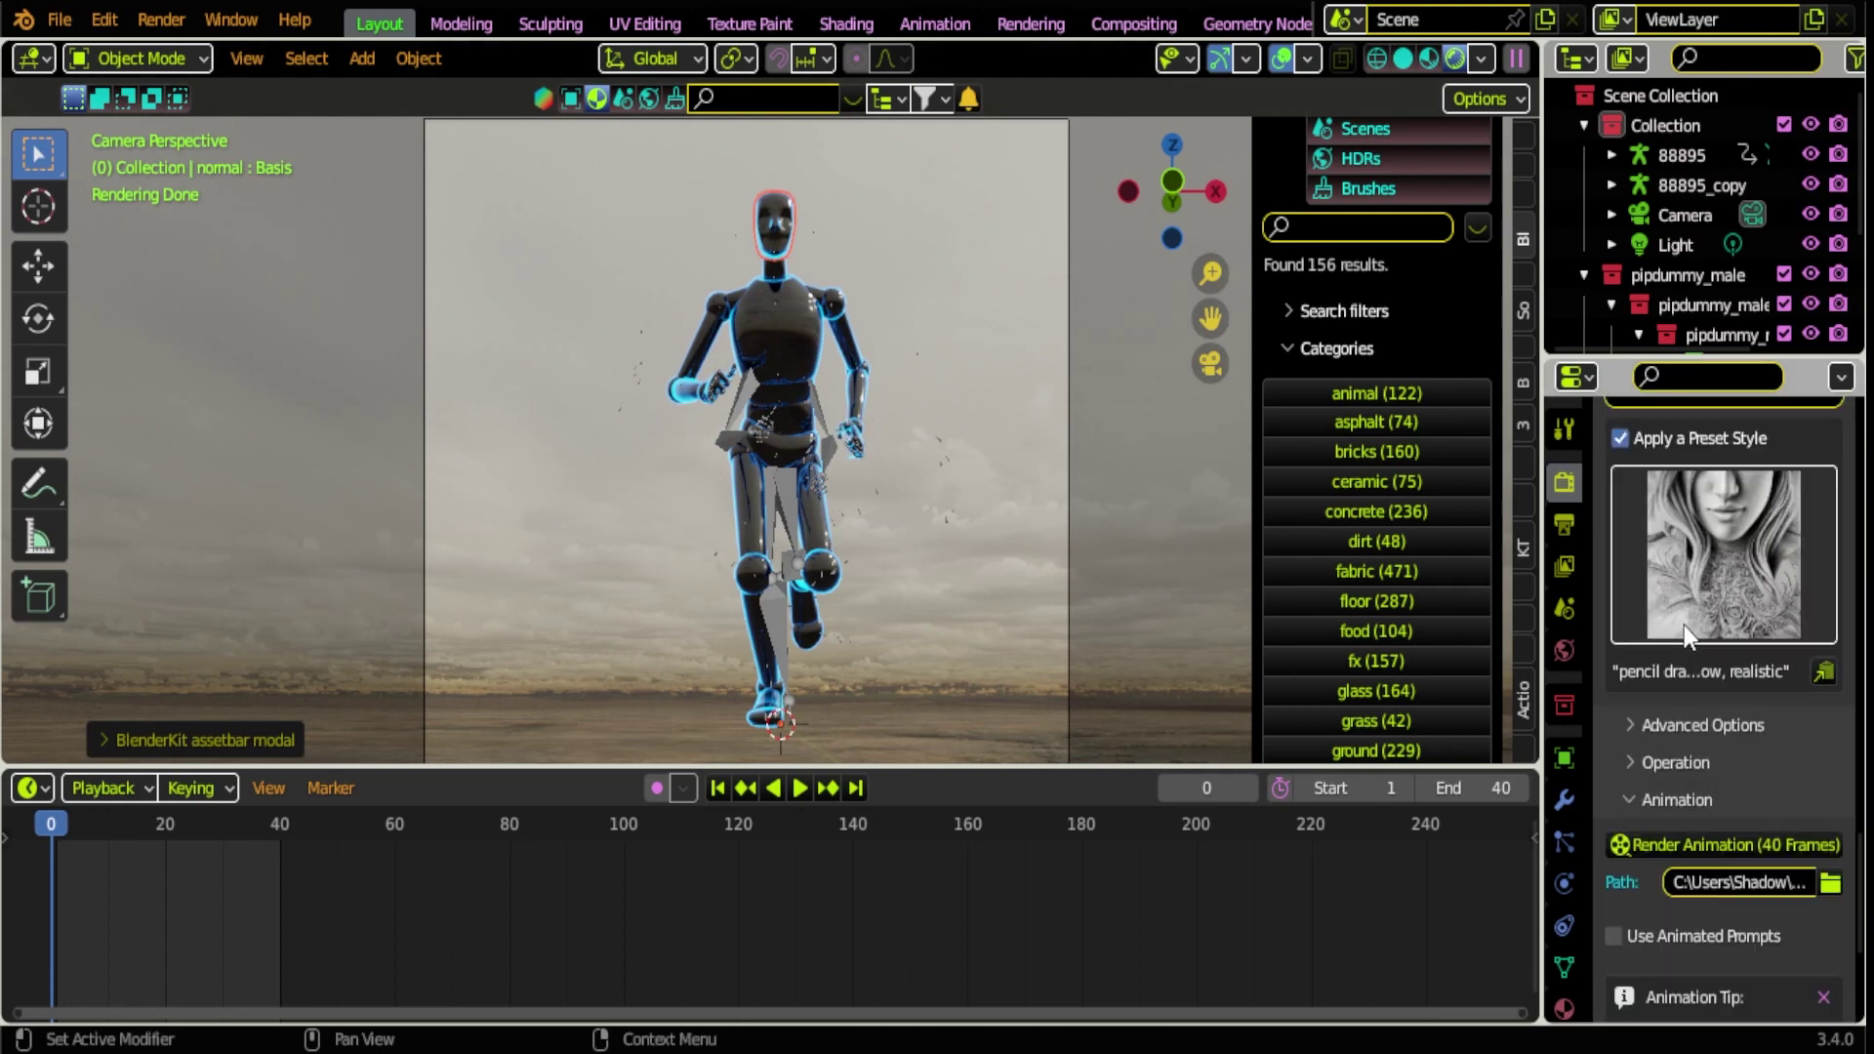
pyautogui.click(1683, 722)
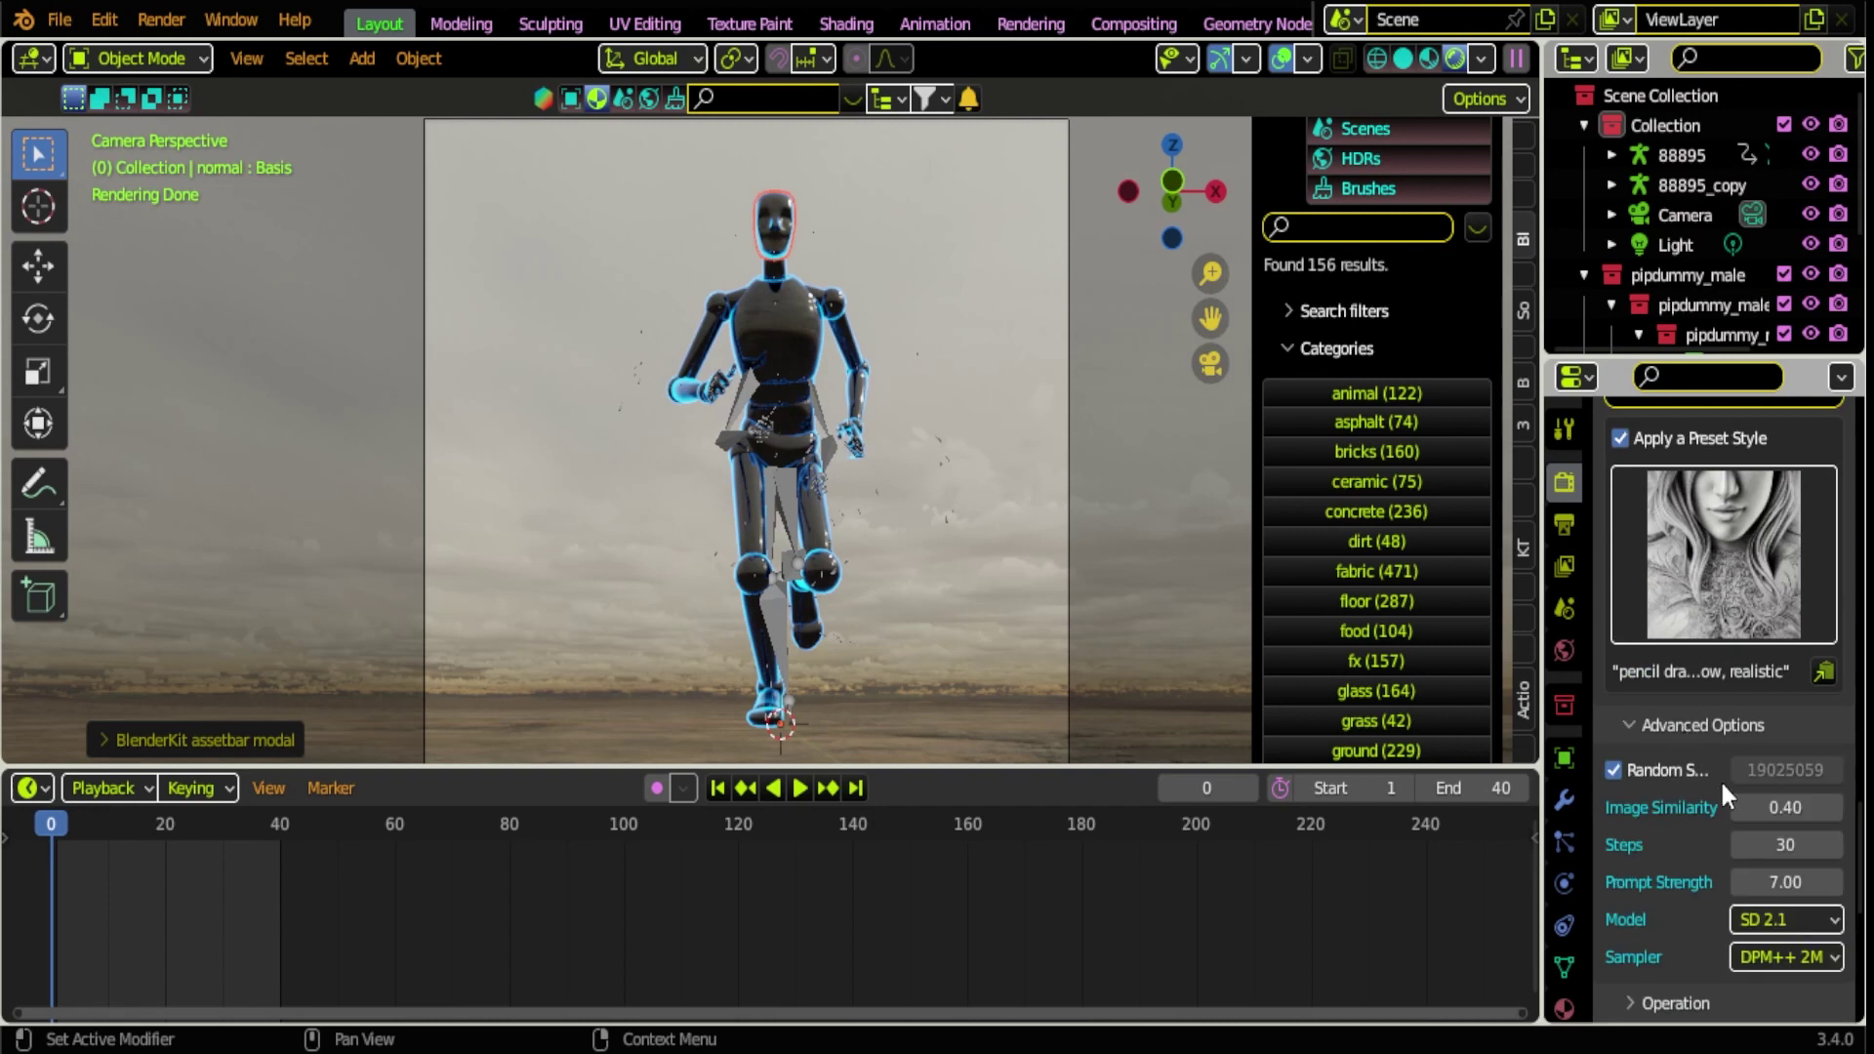
pyautogui.click(1763, 813)
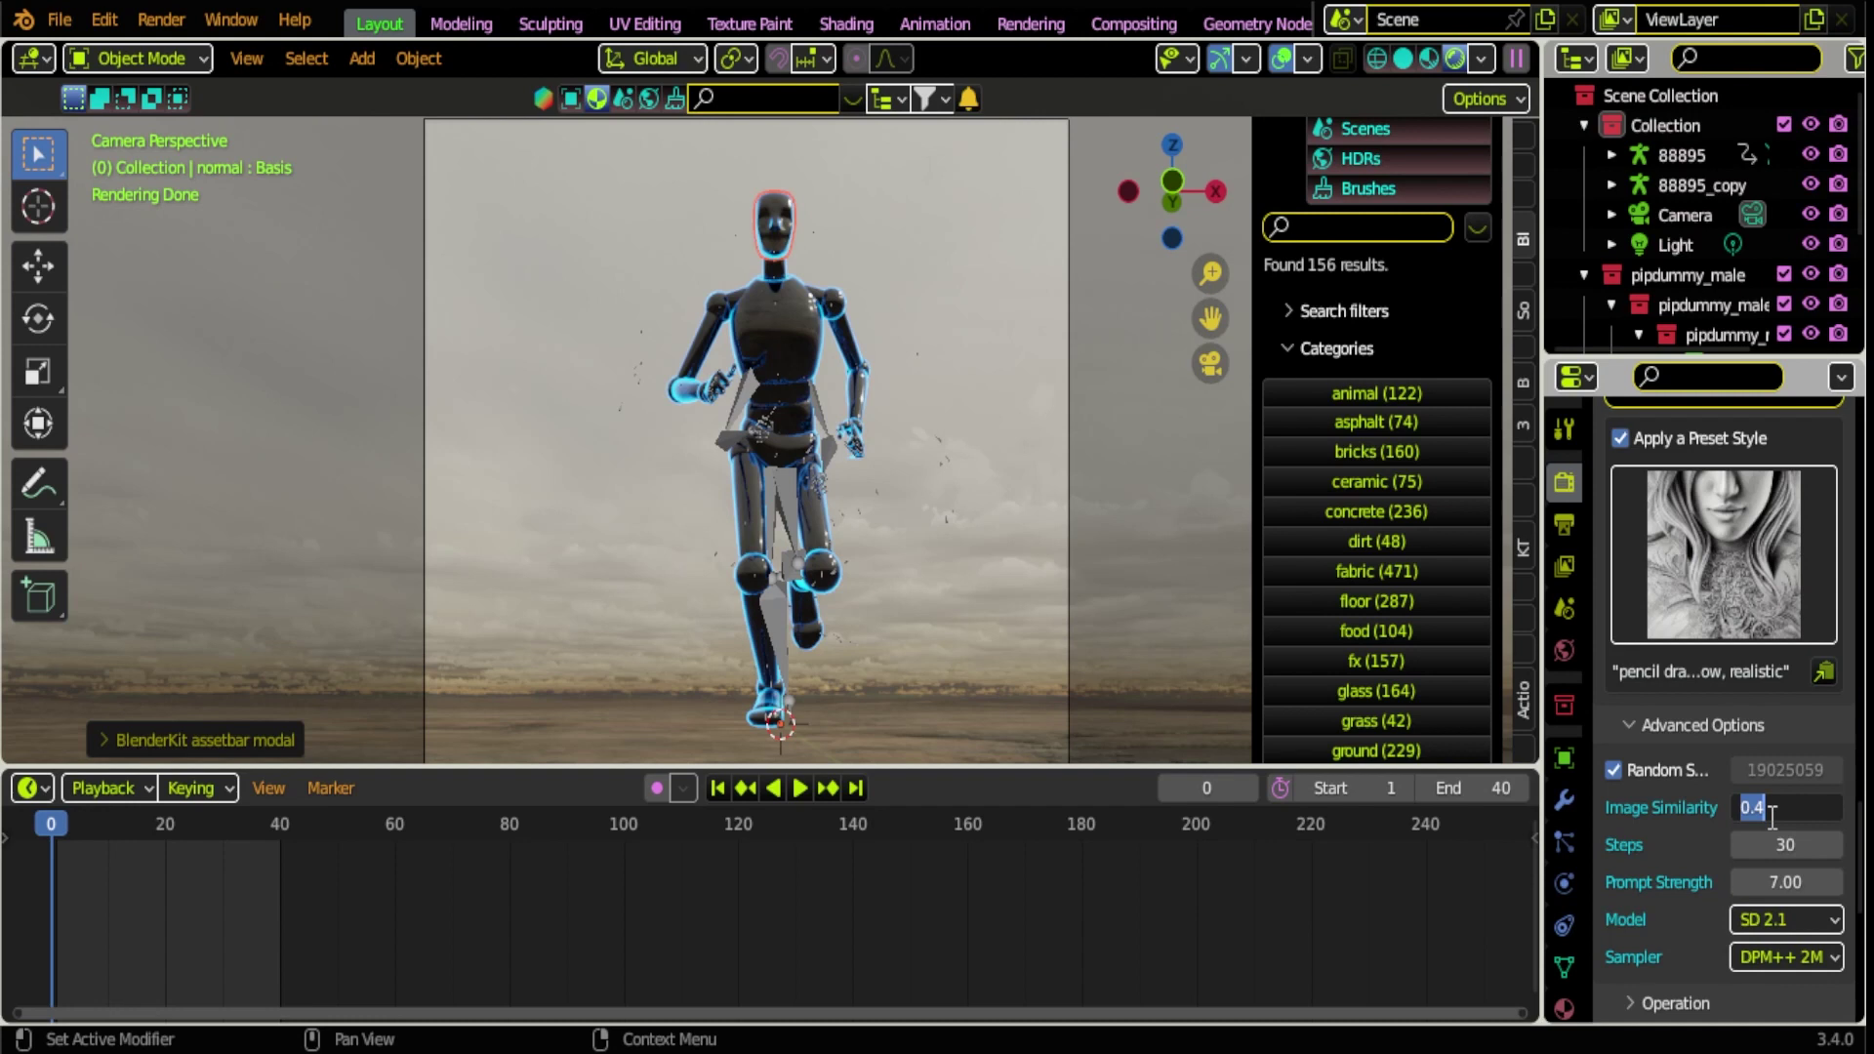
pyautogui.write('0.7')
pyautogui.press('Return')
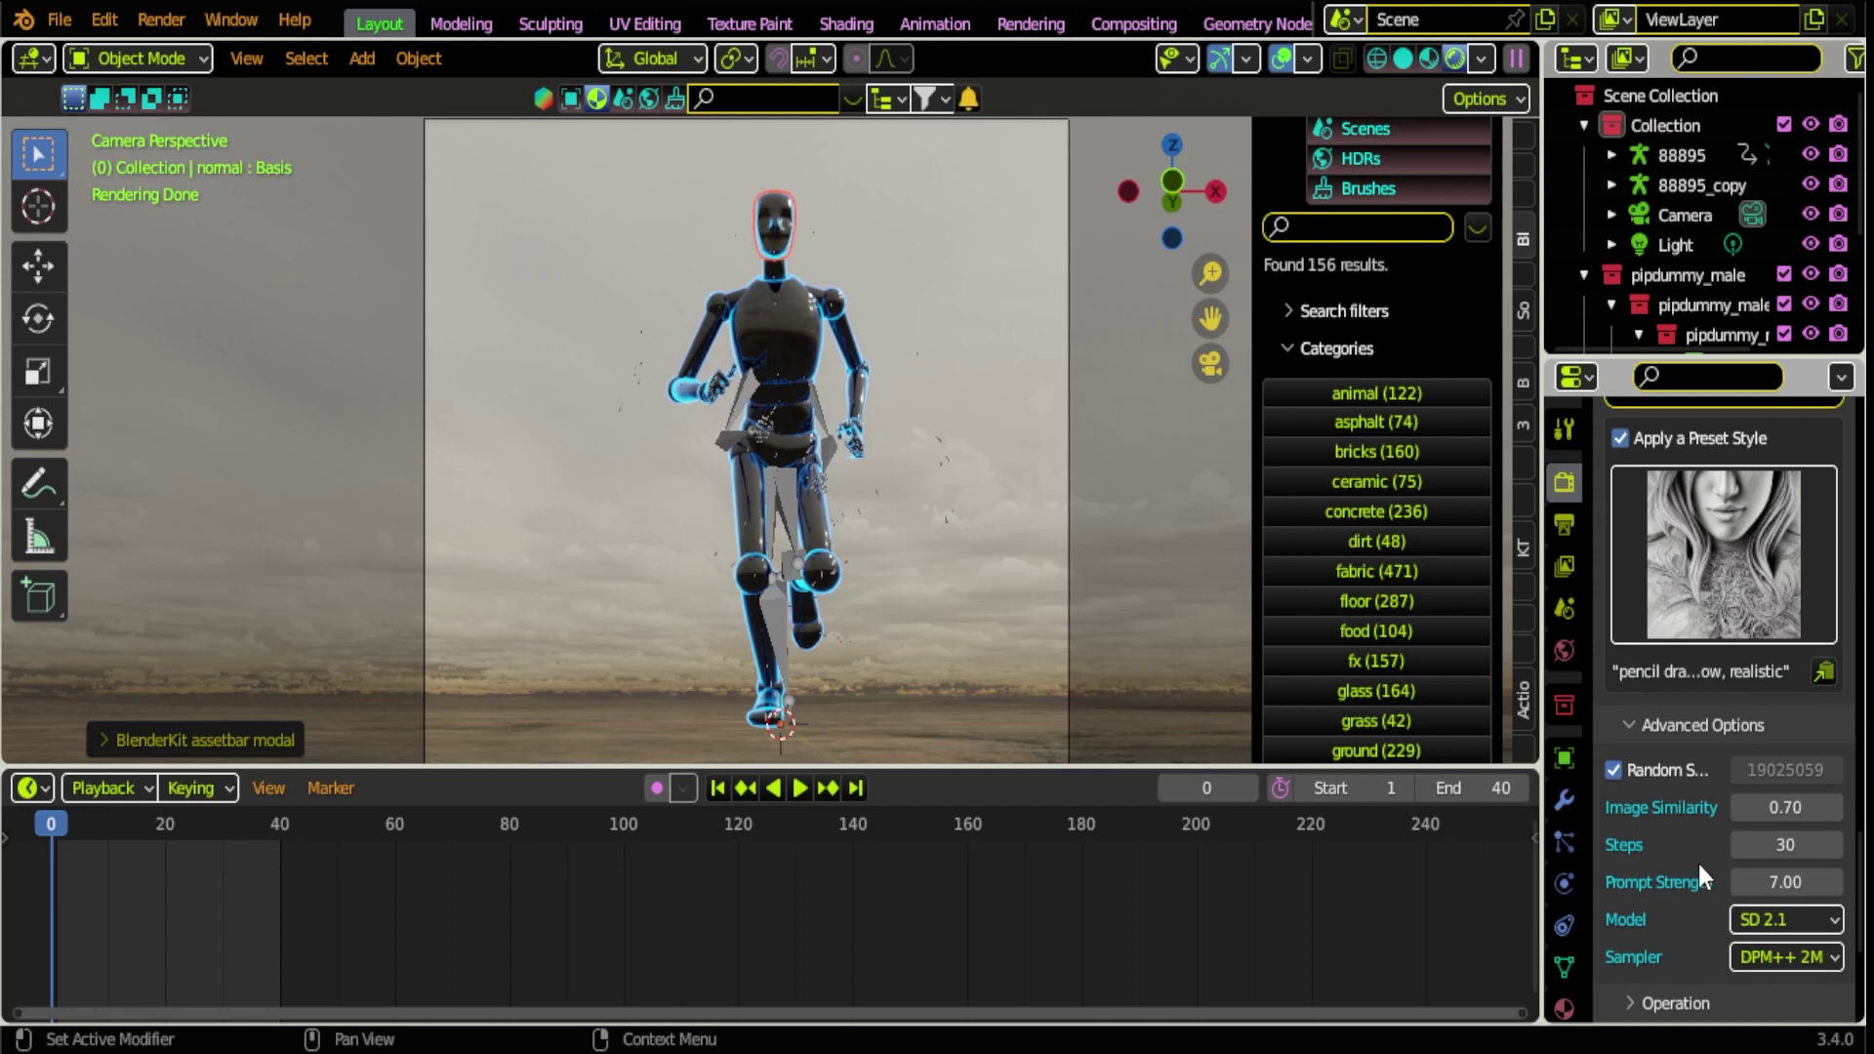
pyautogui.scroll(-5, 1698, 863)
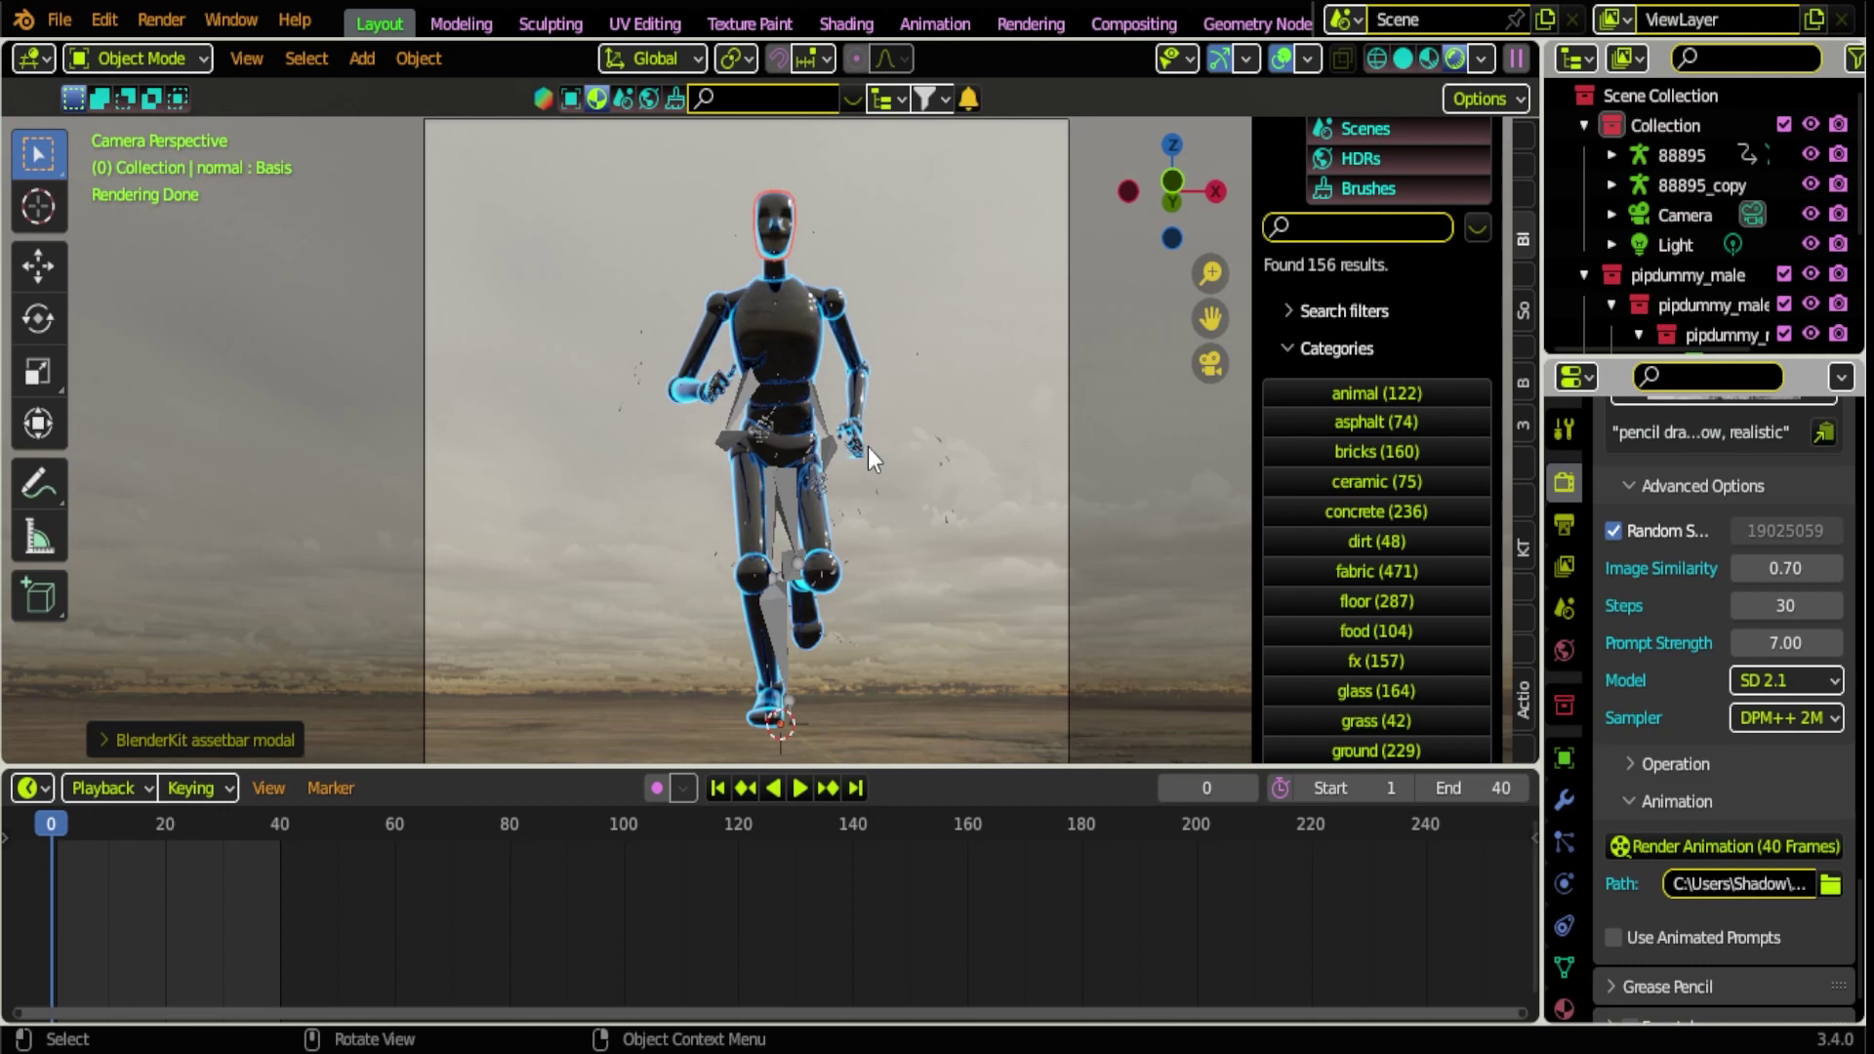
# - Switch to Wireframe shading and render the 40-frame AI animation
pyautogui.click(1375, 58)
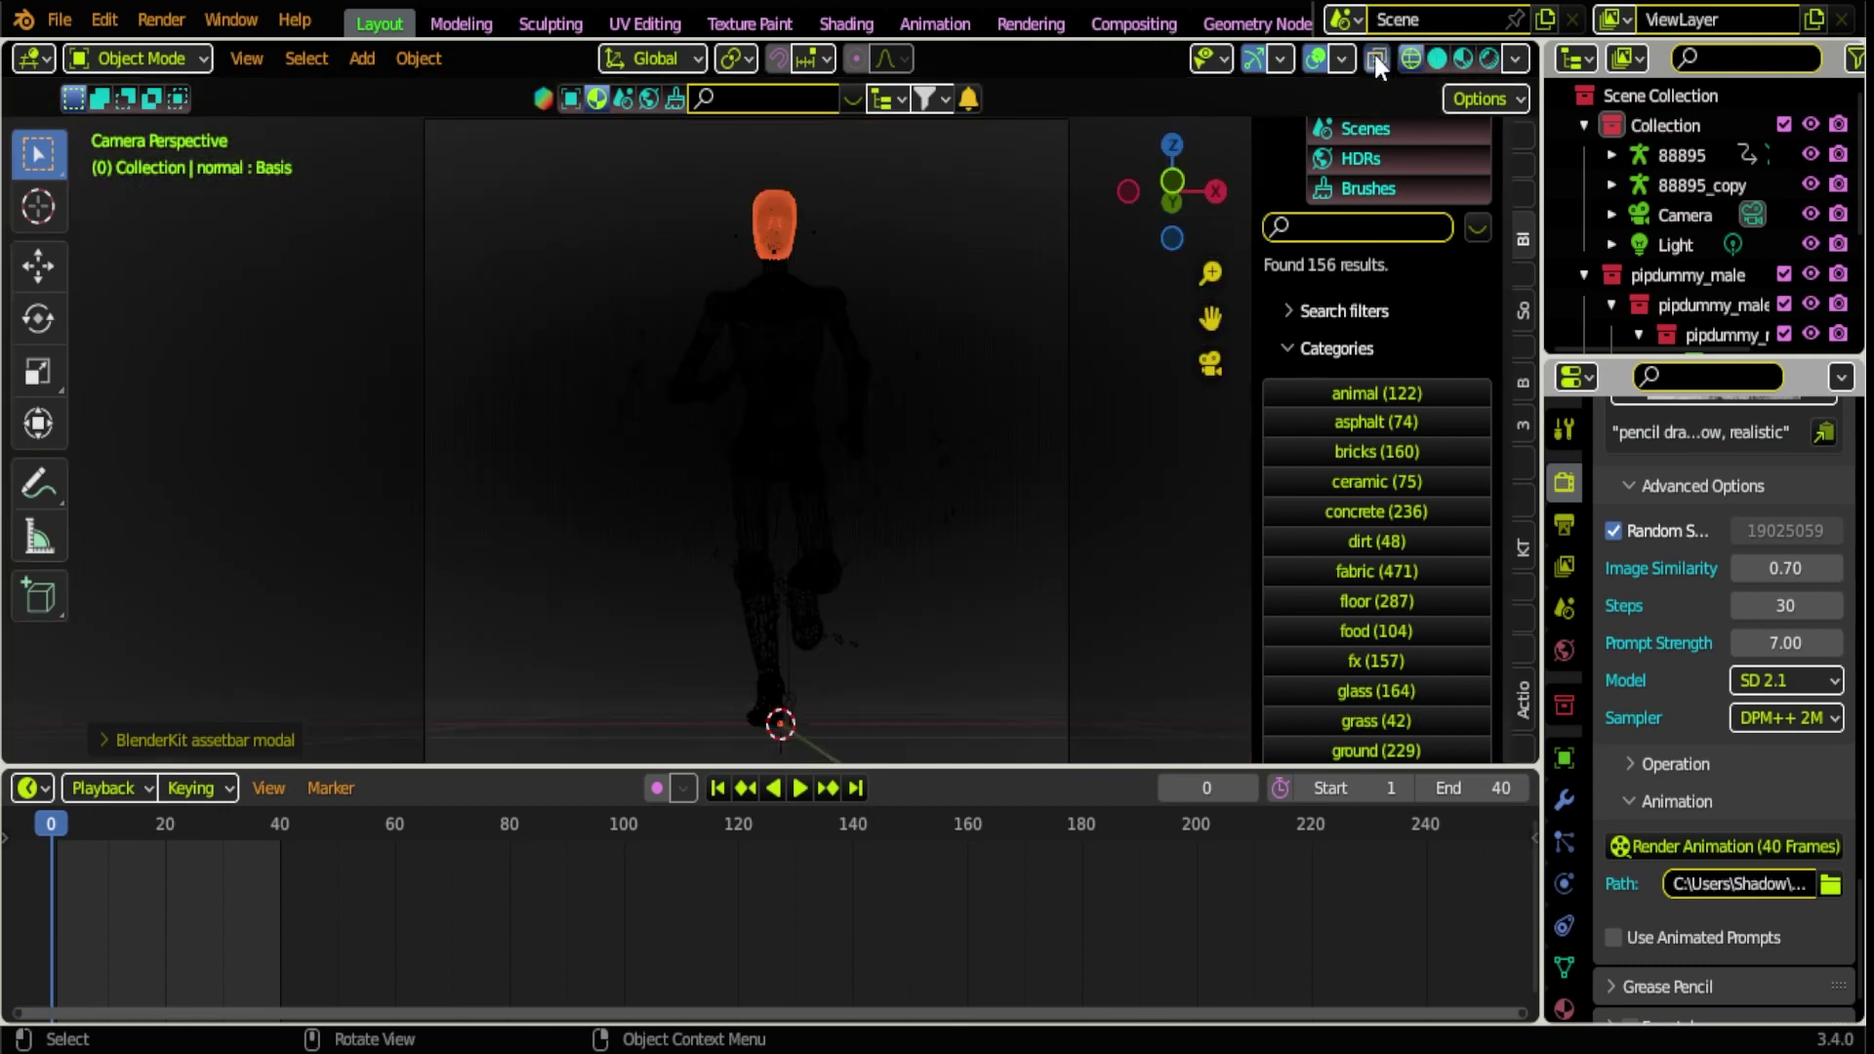
pyautogui.click(1650, 843)
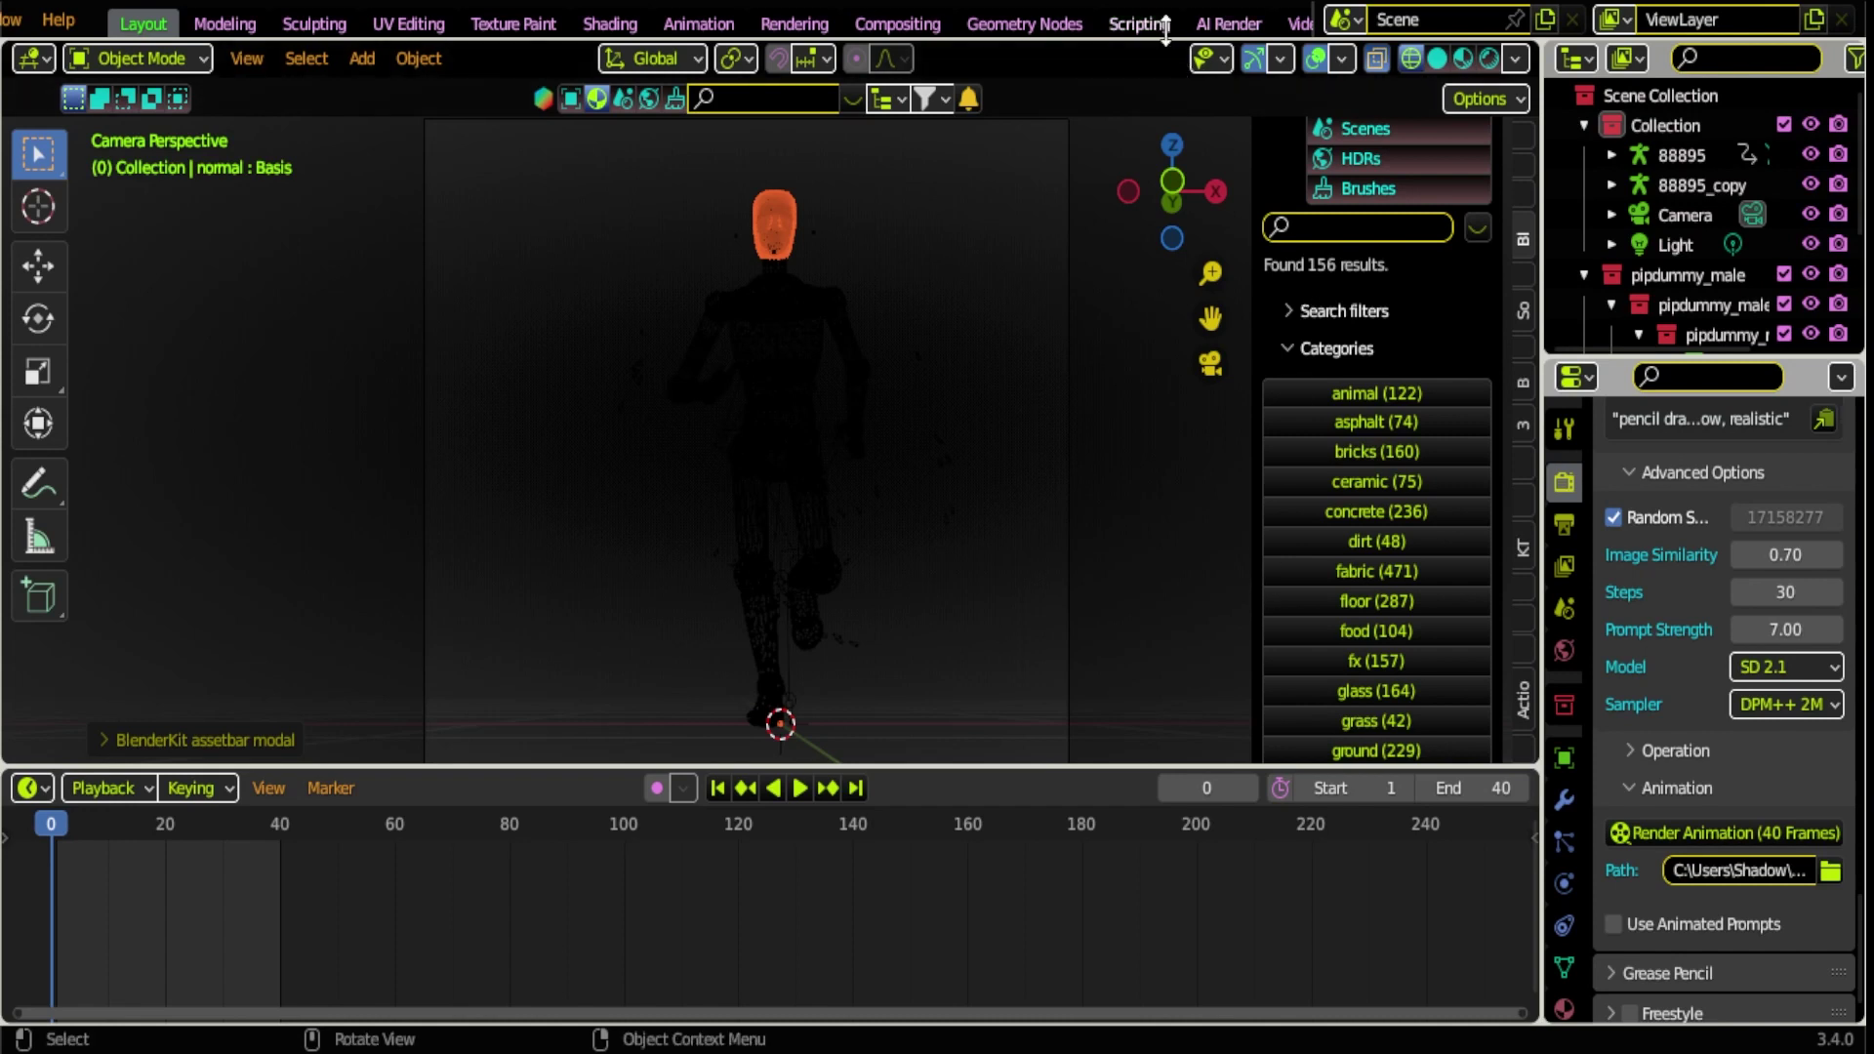
# - Add a Video Editing > Video Editing workspace from the + workspace menu
pyautogui.hscroll(3, 1166, 23)
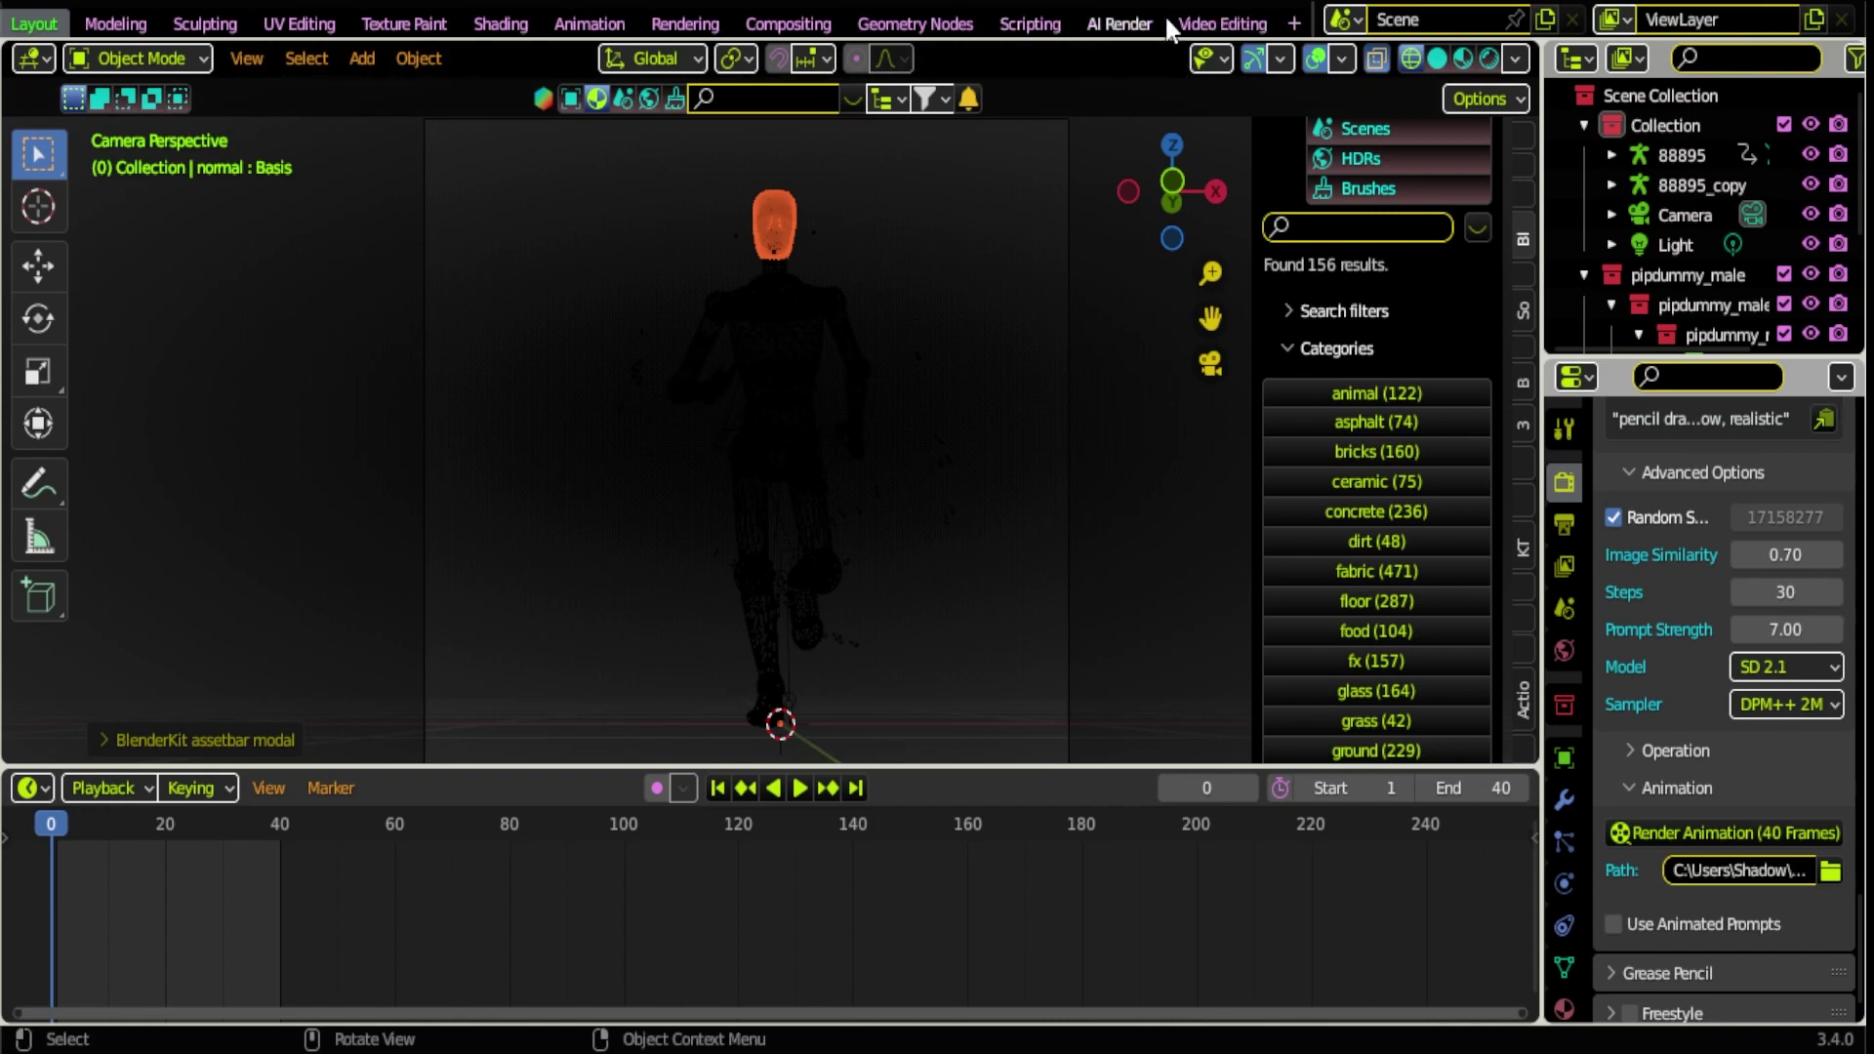
pyautogui.click(1292, 26)
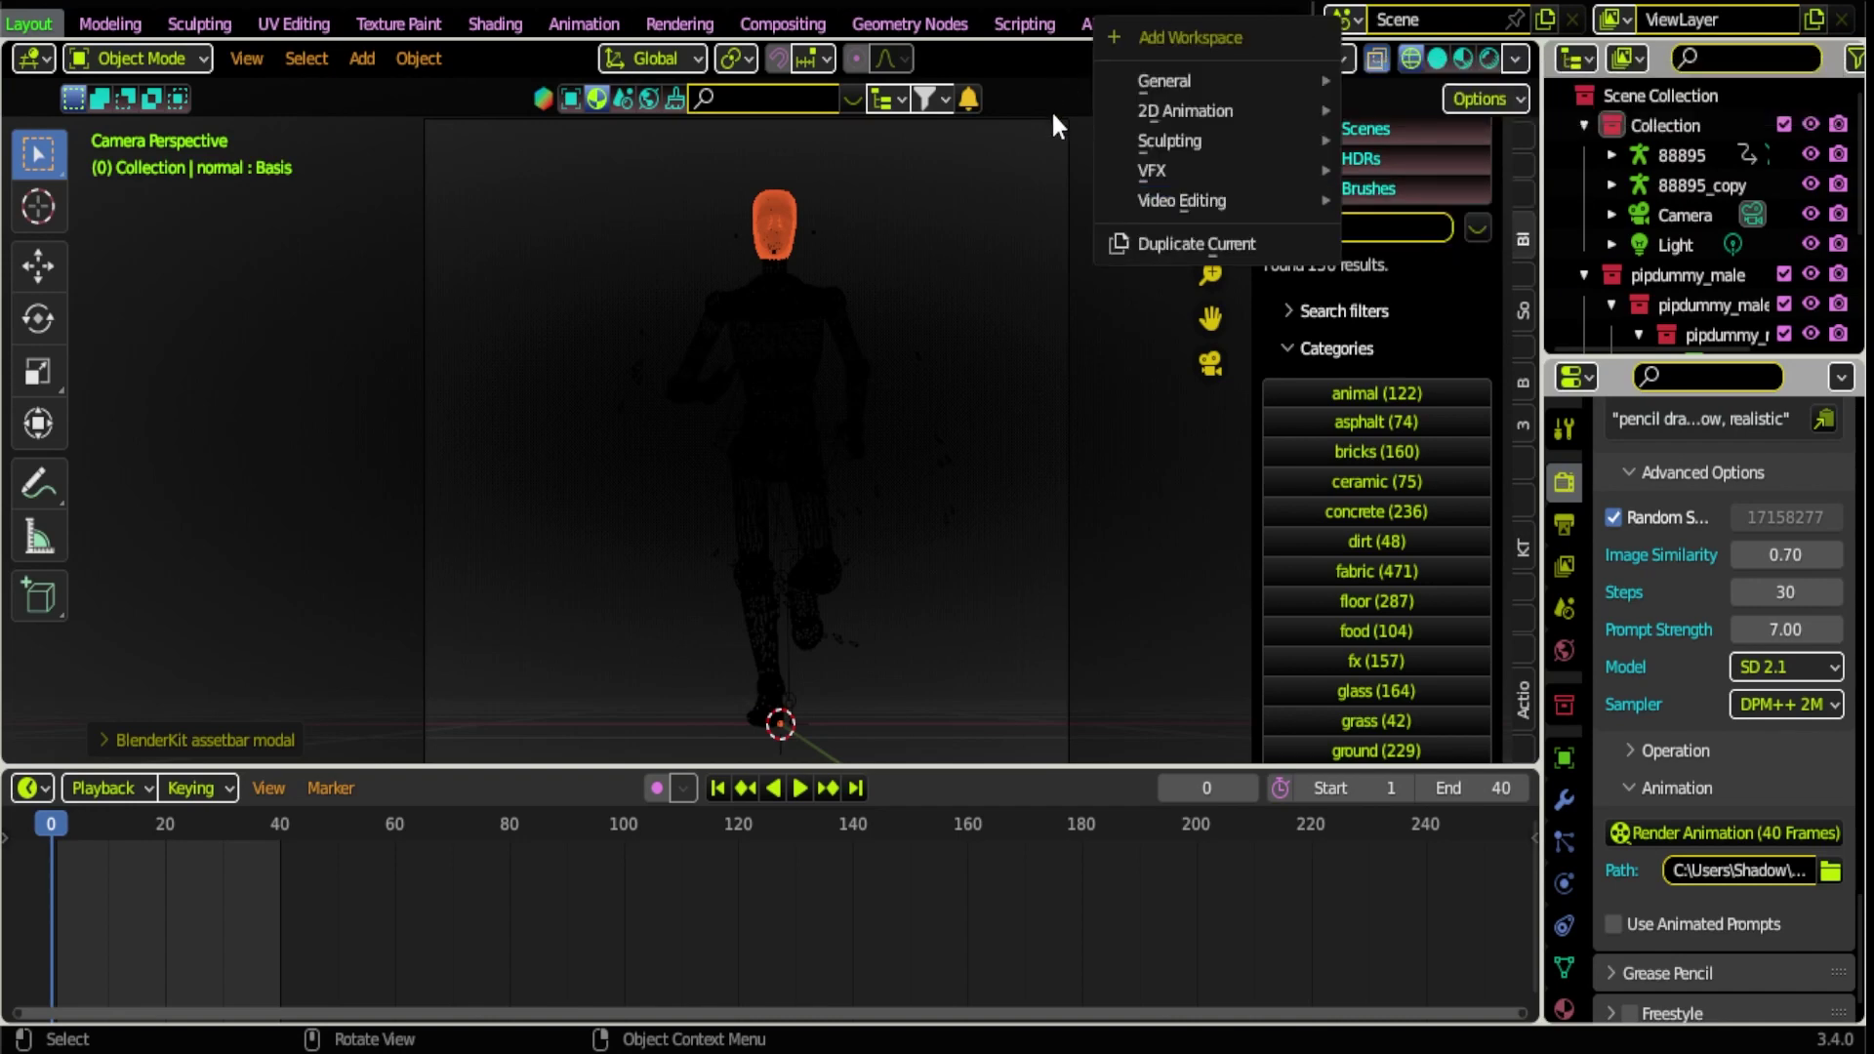
pyautogui.moveTo(1129, 199)
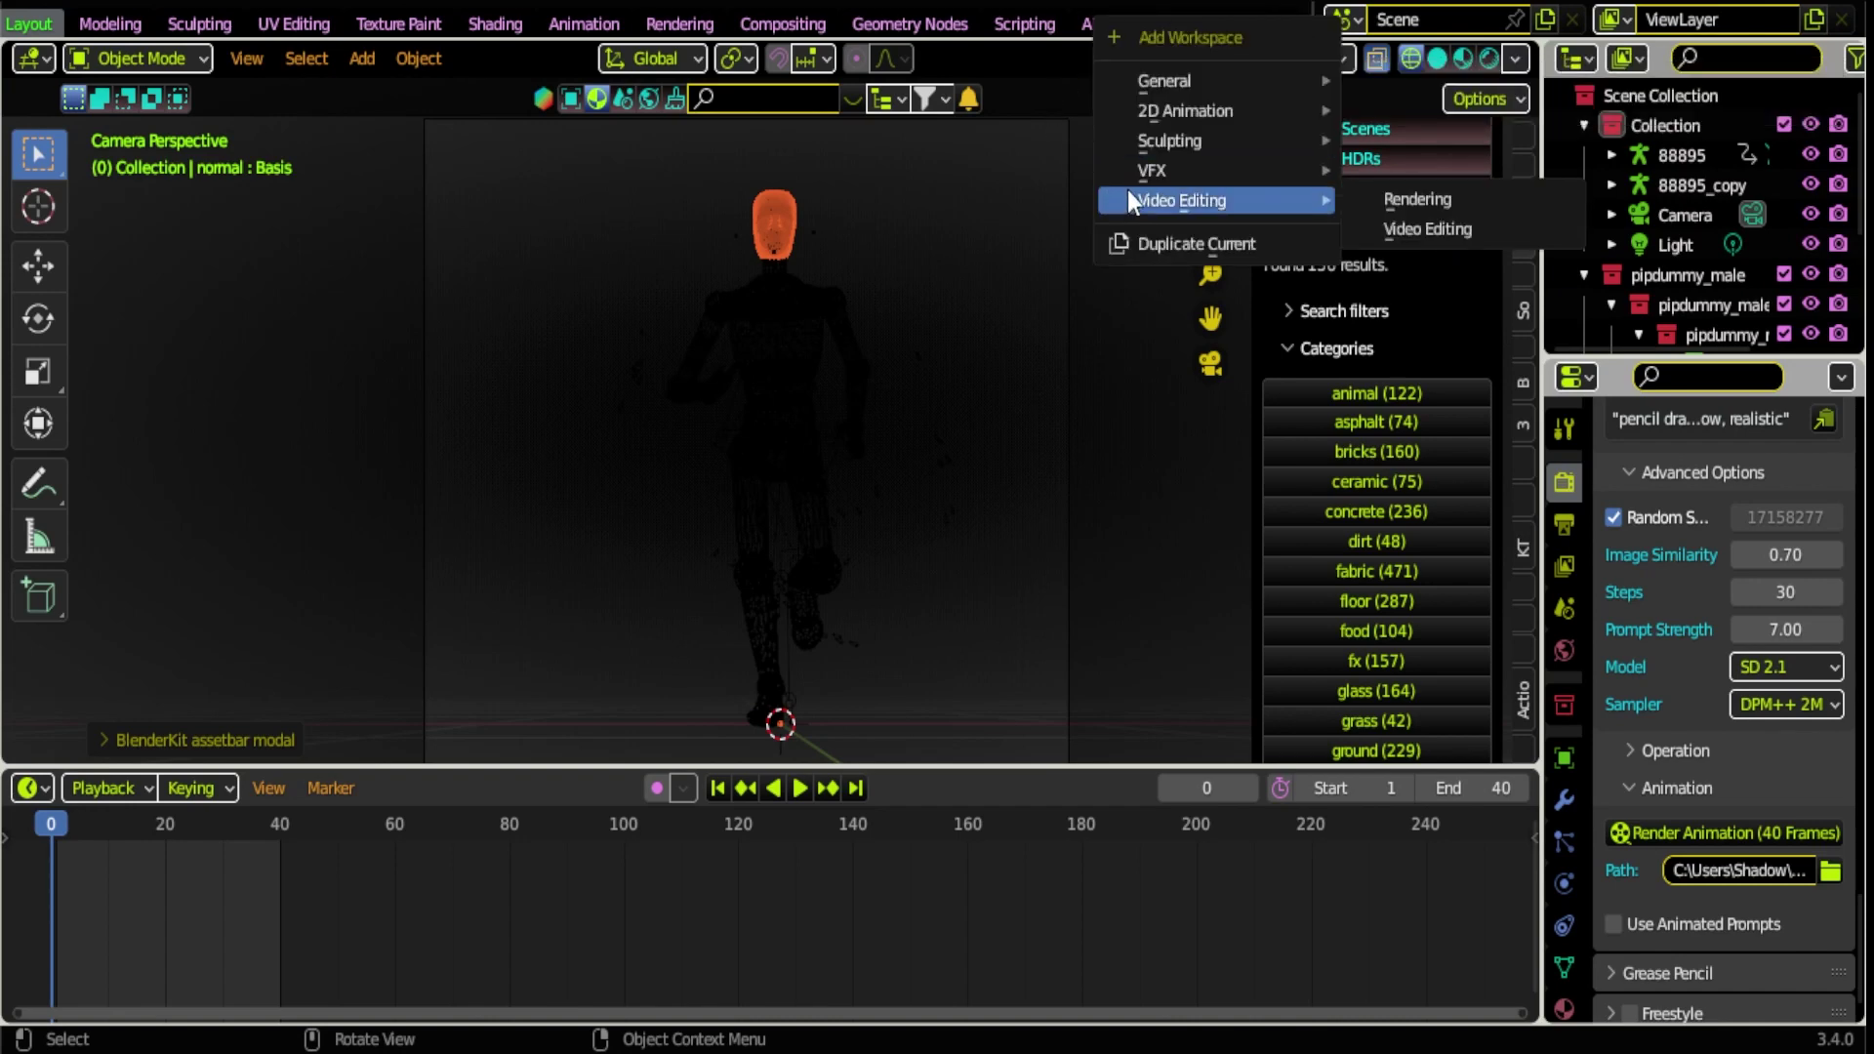
pyautogui.click(1471, 232)
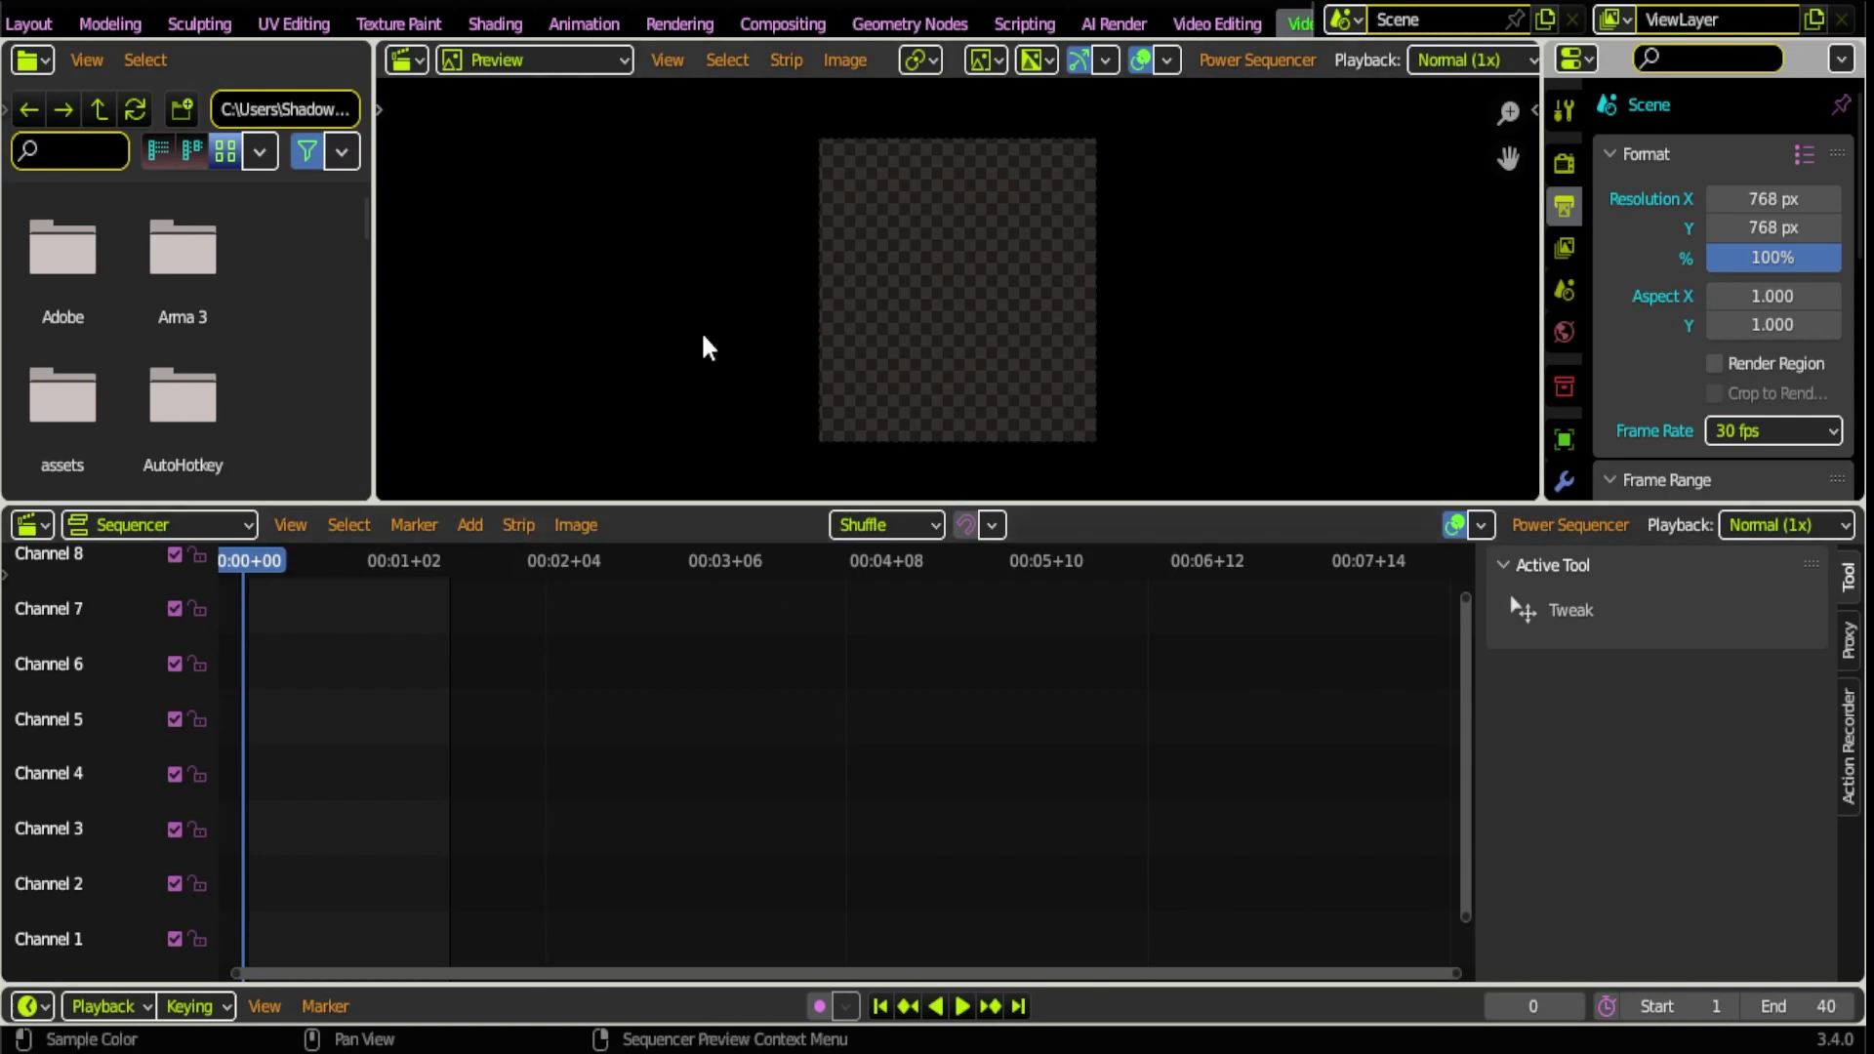
# - Add the ai-render PNG frames as an image sequence strip in the sequencer and play them
pyautogui.click(1220, 19)
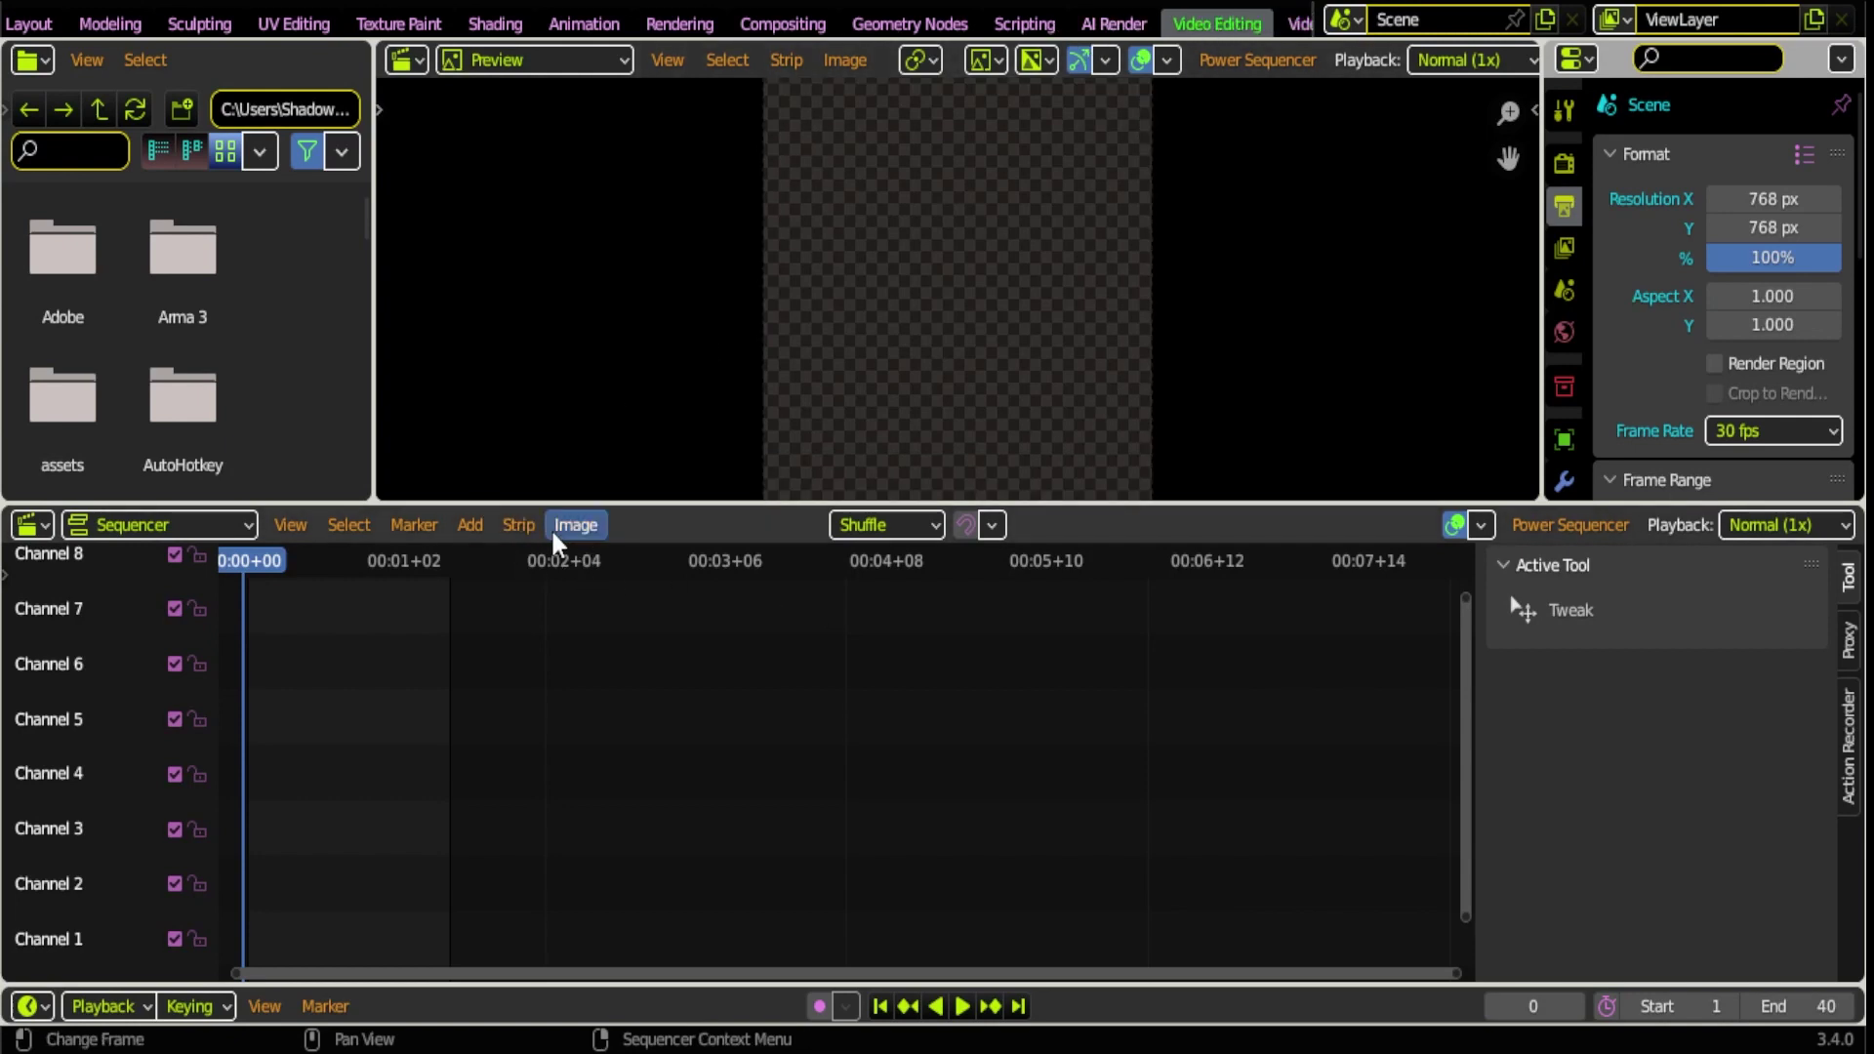
pyautogui.scroll(2, 376, 652)
pyautogui.scroll(-1, 459, 576)
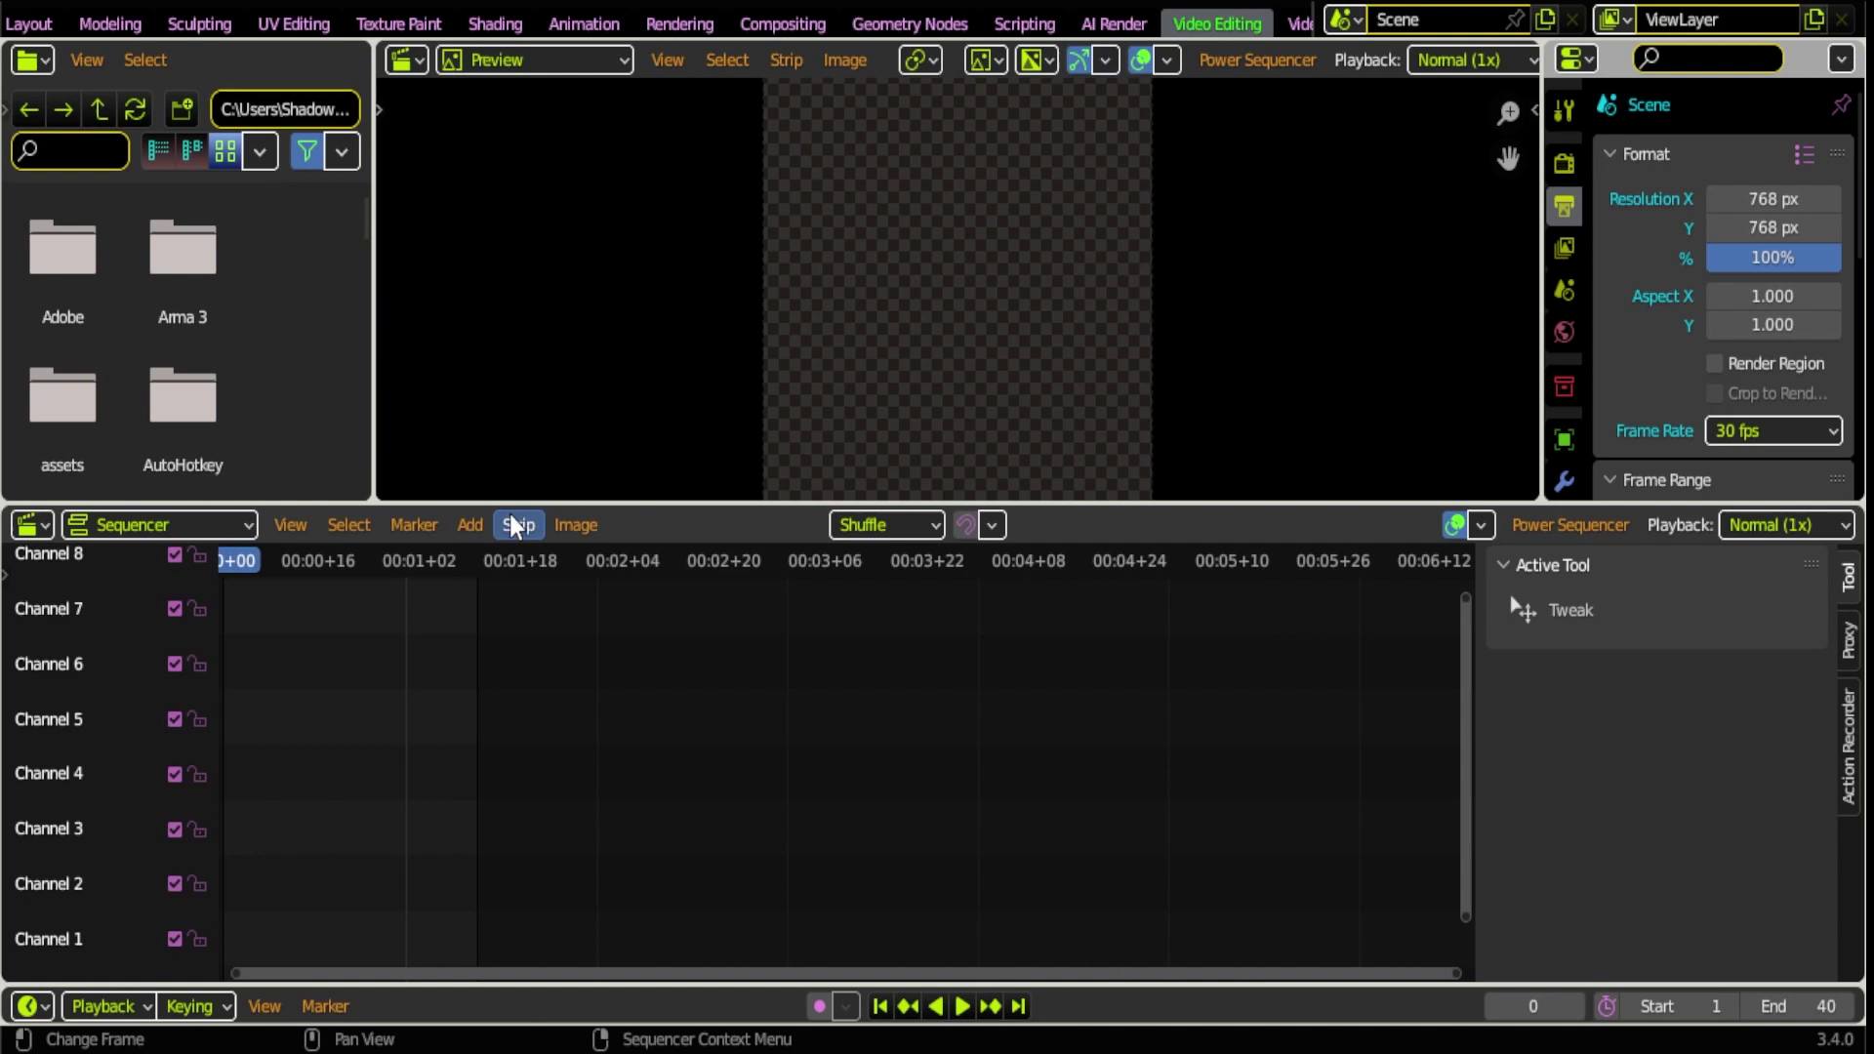
pyautogui.click(469, 524)
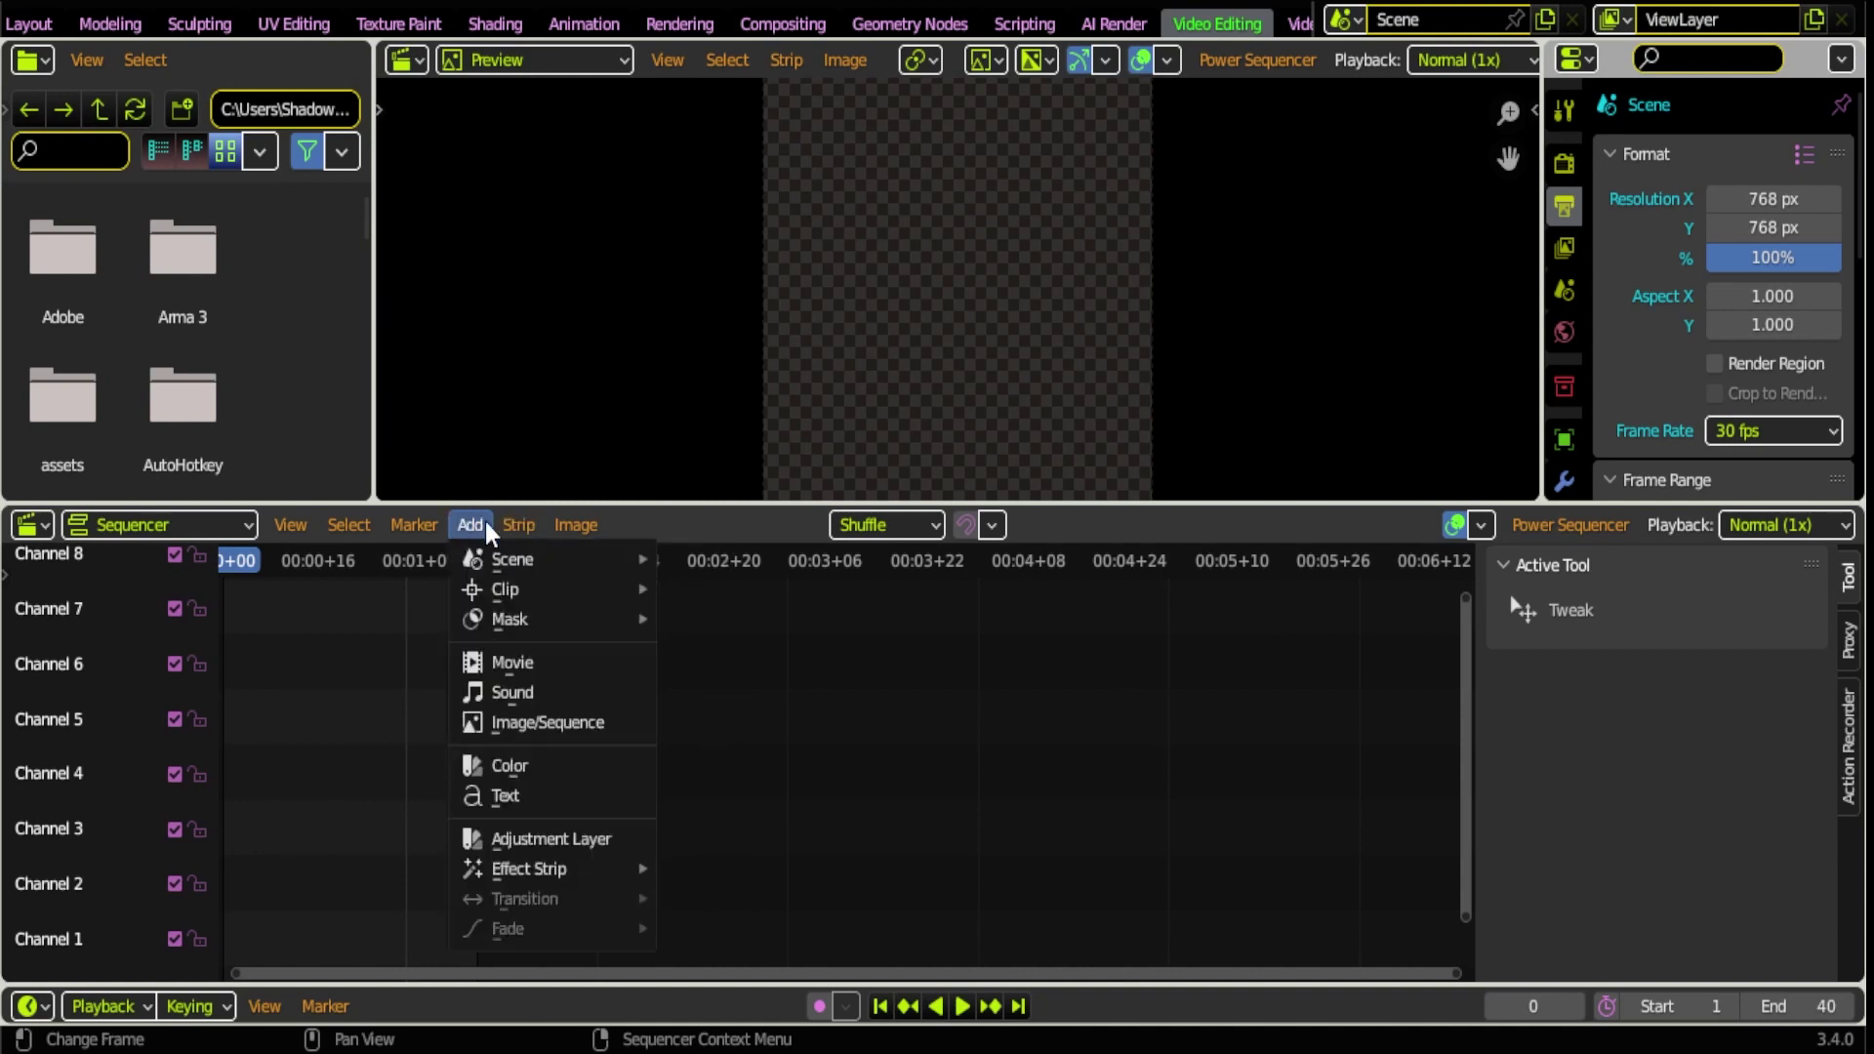
pyautogui.click(498, 723)
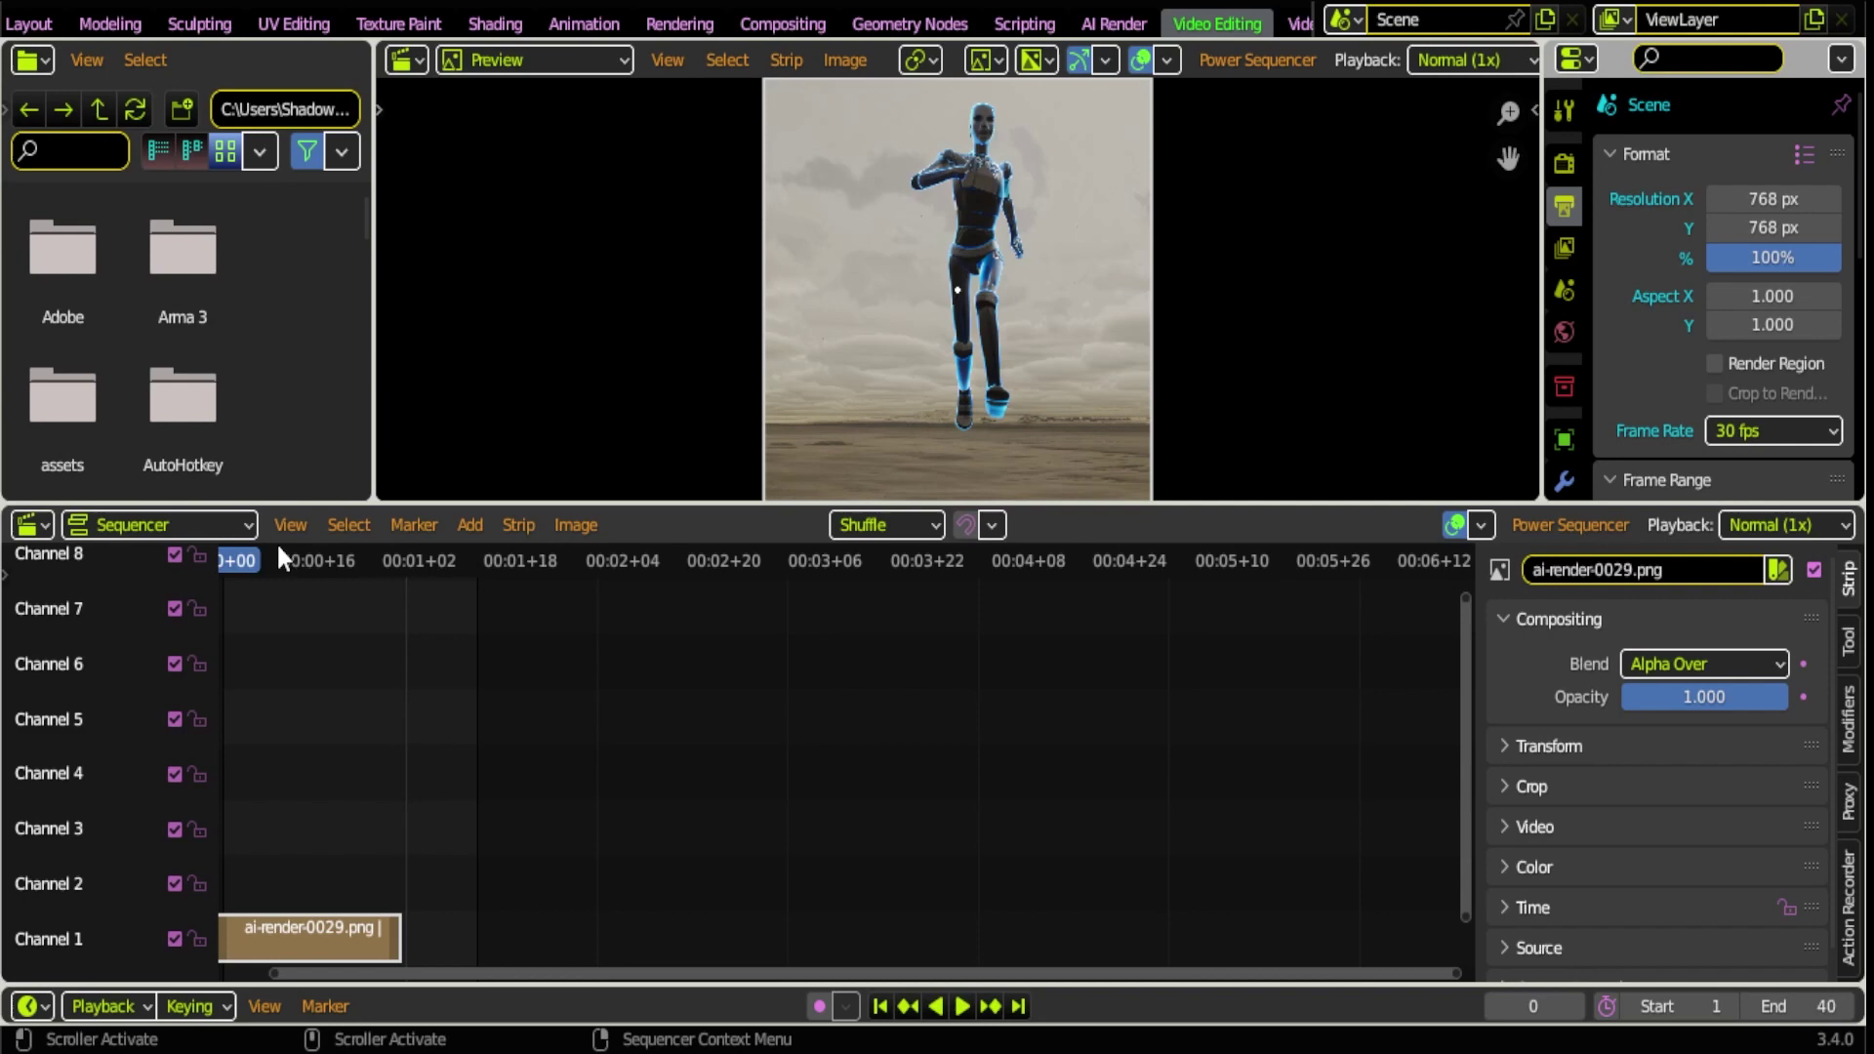
pyautogui.press('space')
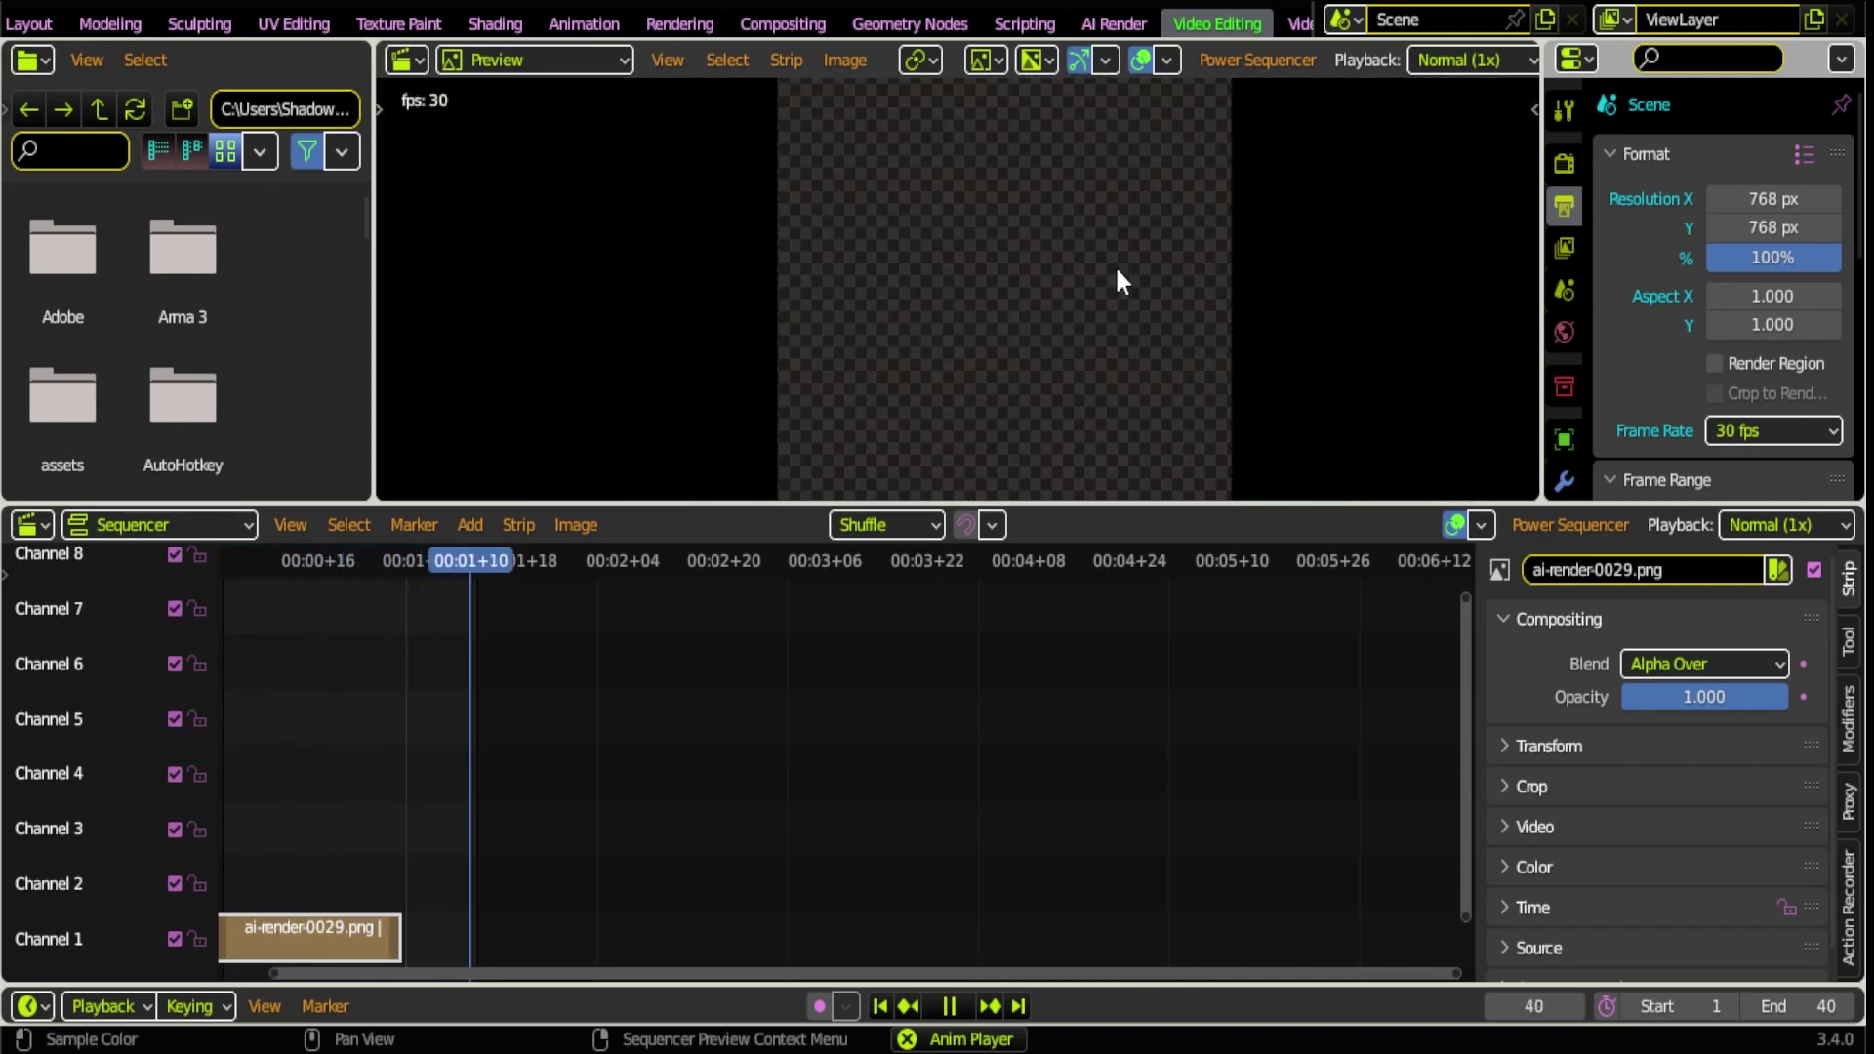
# - Copy the ai-render-0029.png strip, paste it after the original on channel 1, and play
pyautogui.press('space')
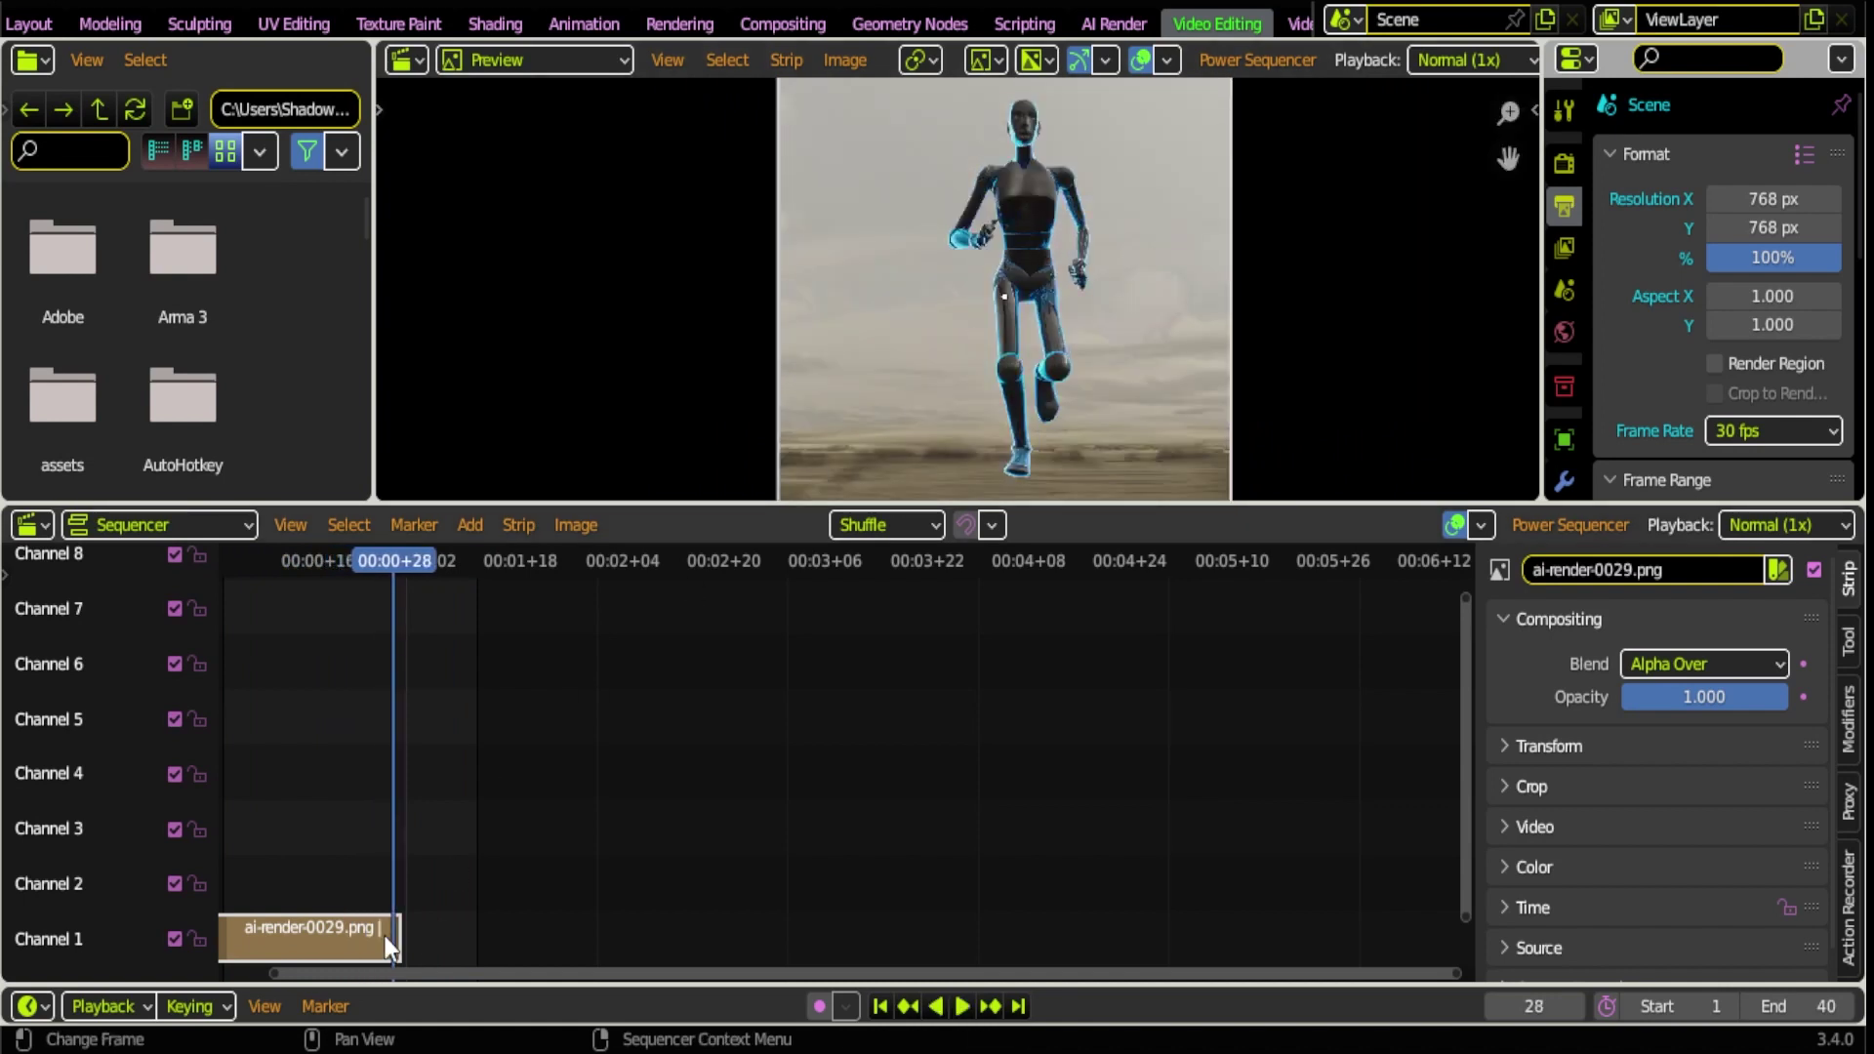
pyautogui.hotkey('ctrl', 'c')
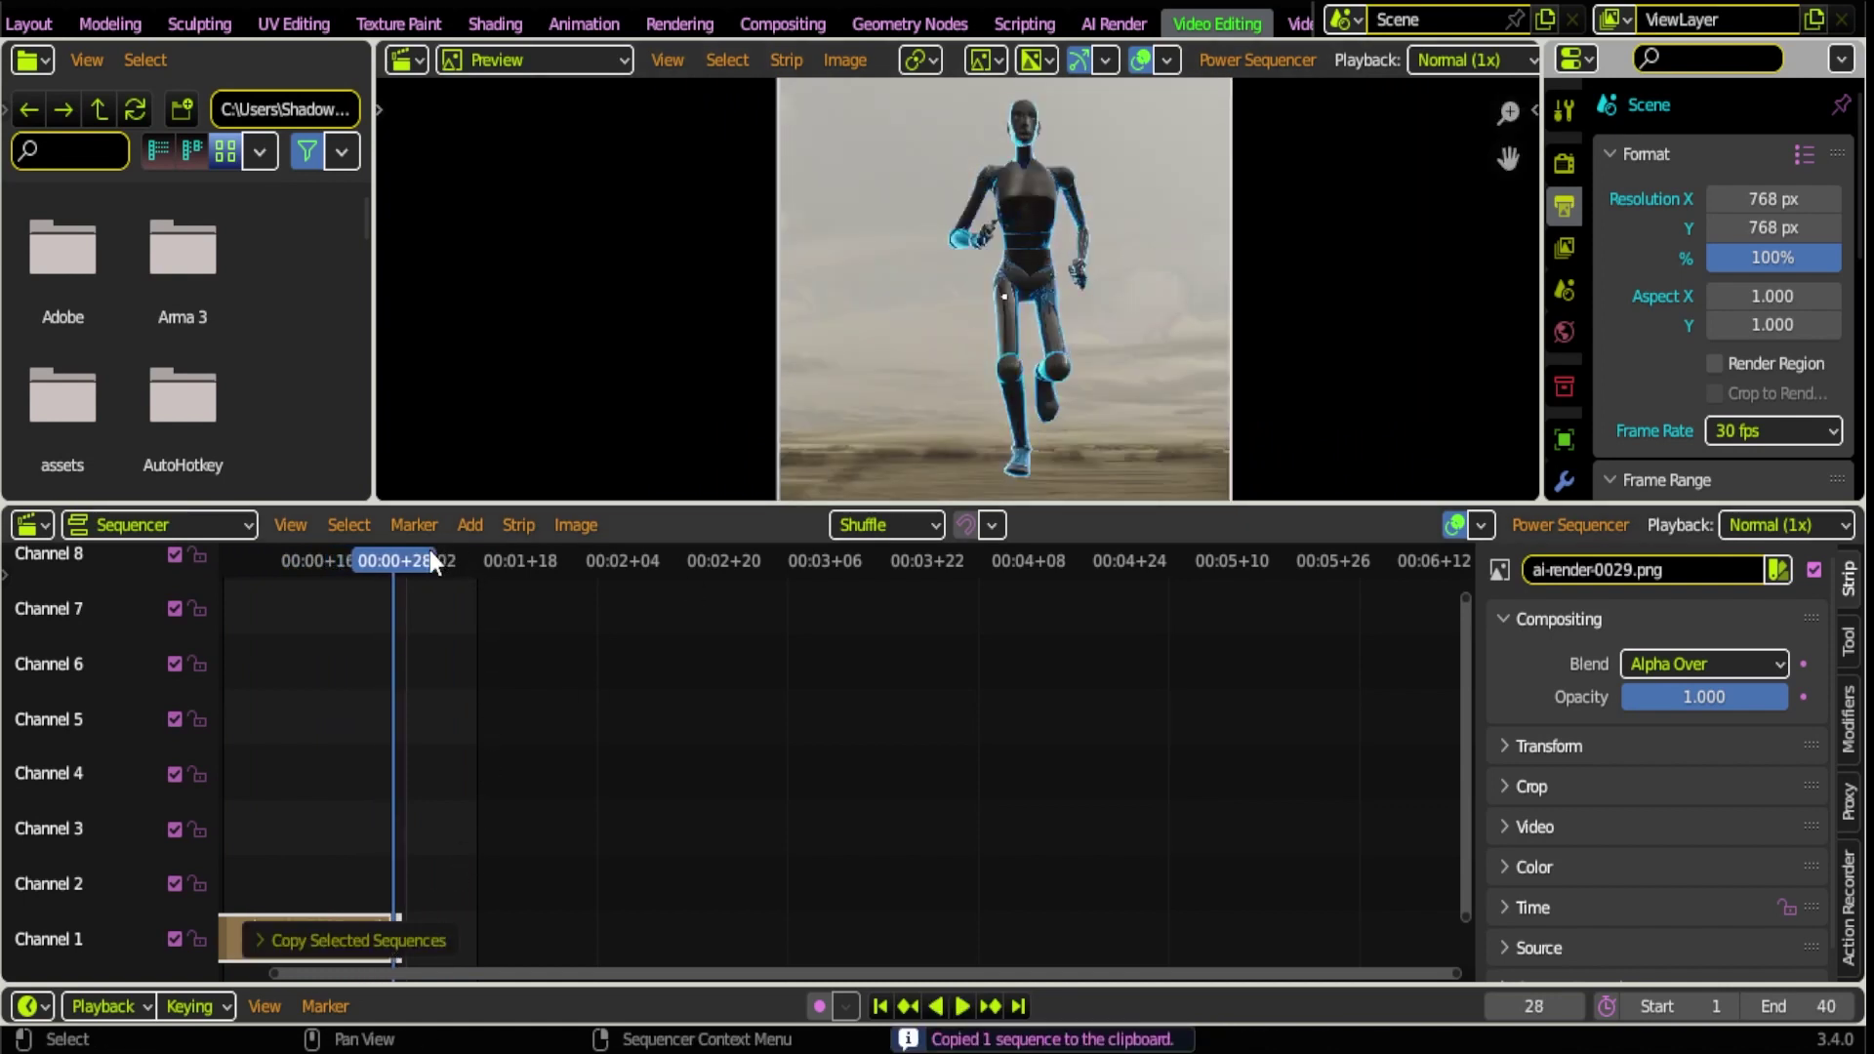
pyautogui.press('space')
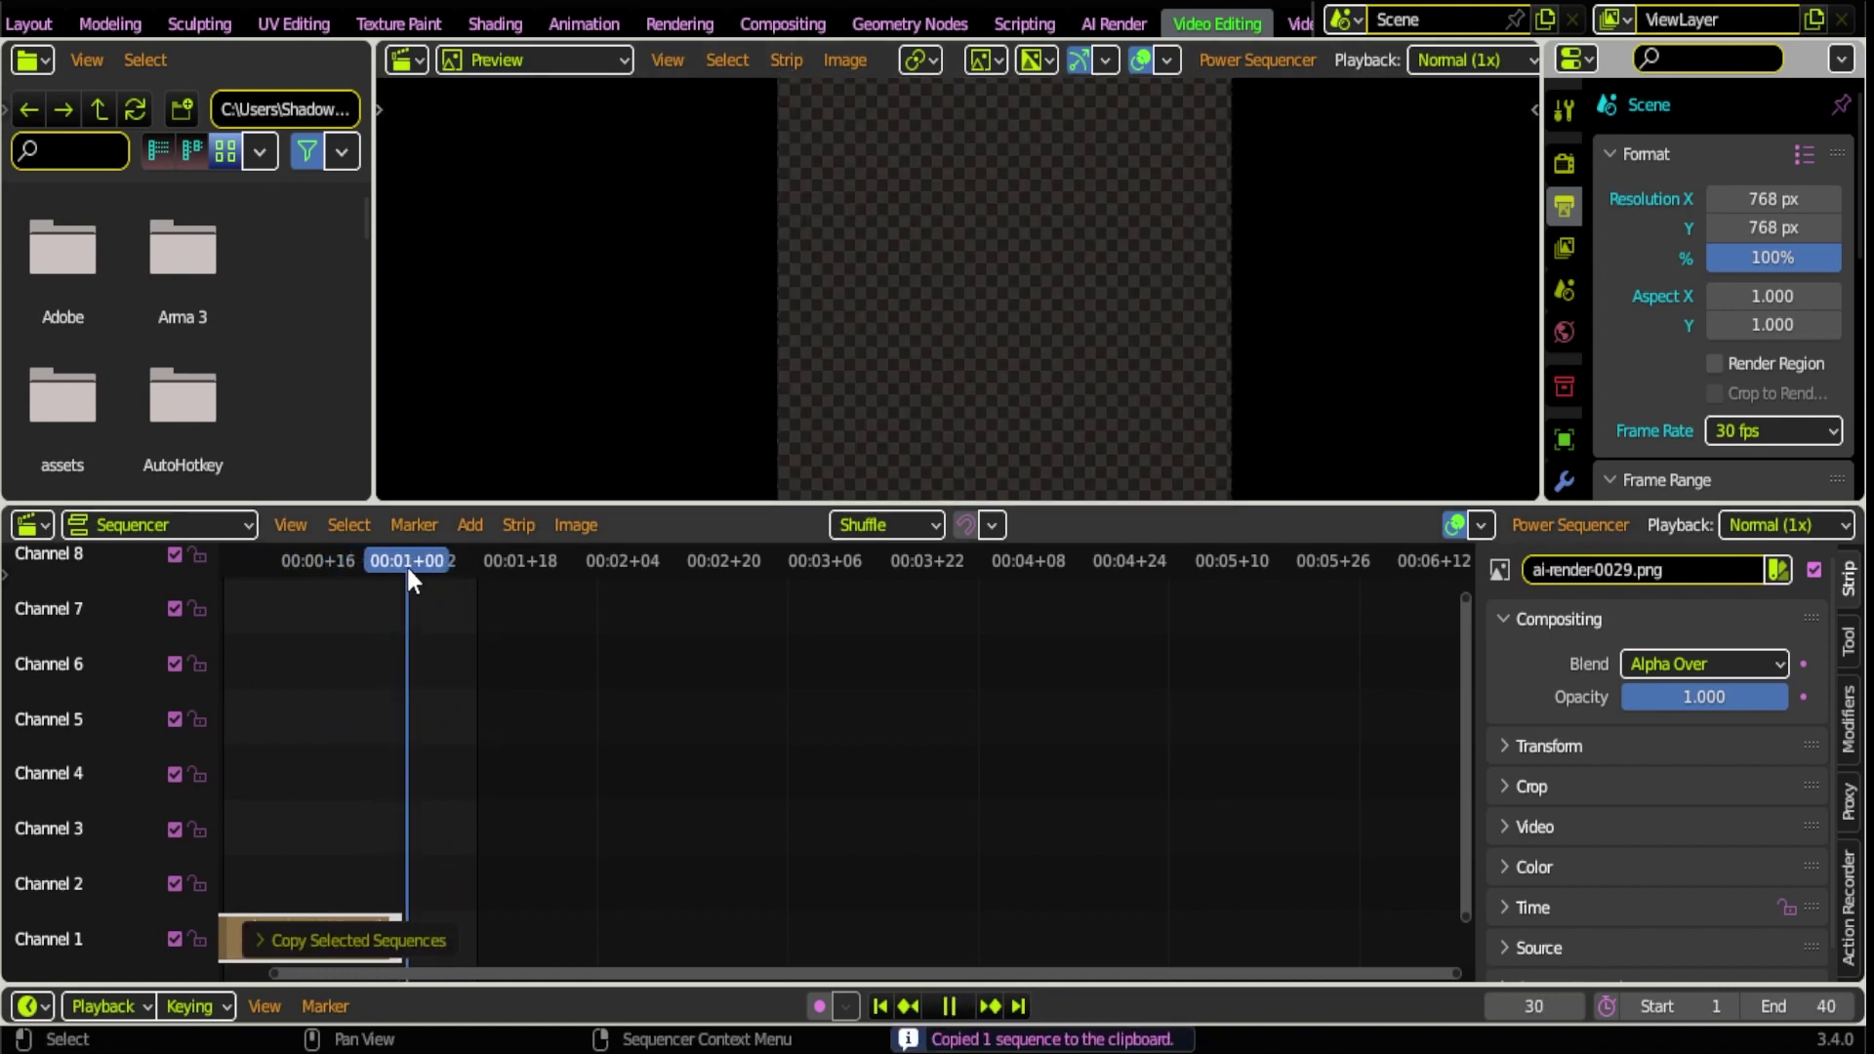
pyautogui.click(402, 562)
pyautogui.press('space')
pyautogui.hotkey('ctrl', 'v')
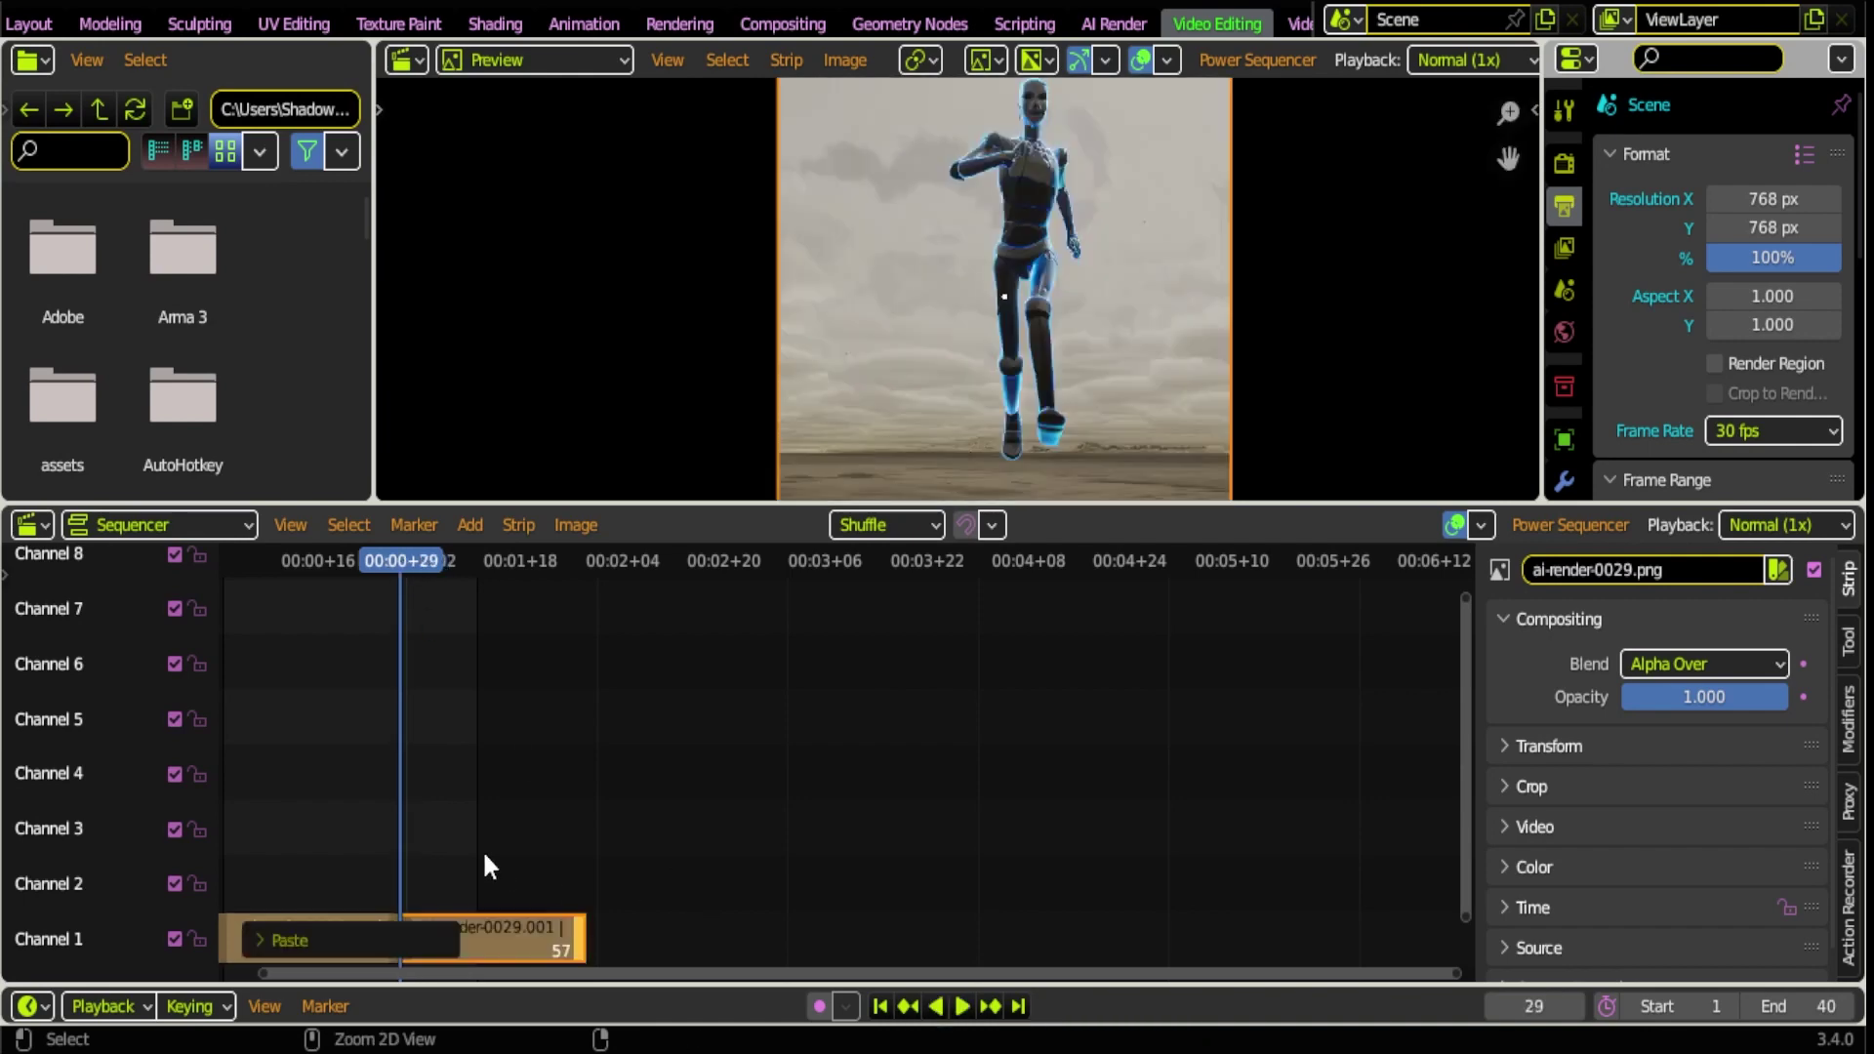
pyautogui.press('space')
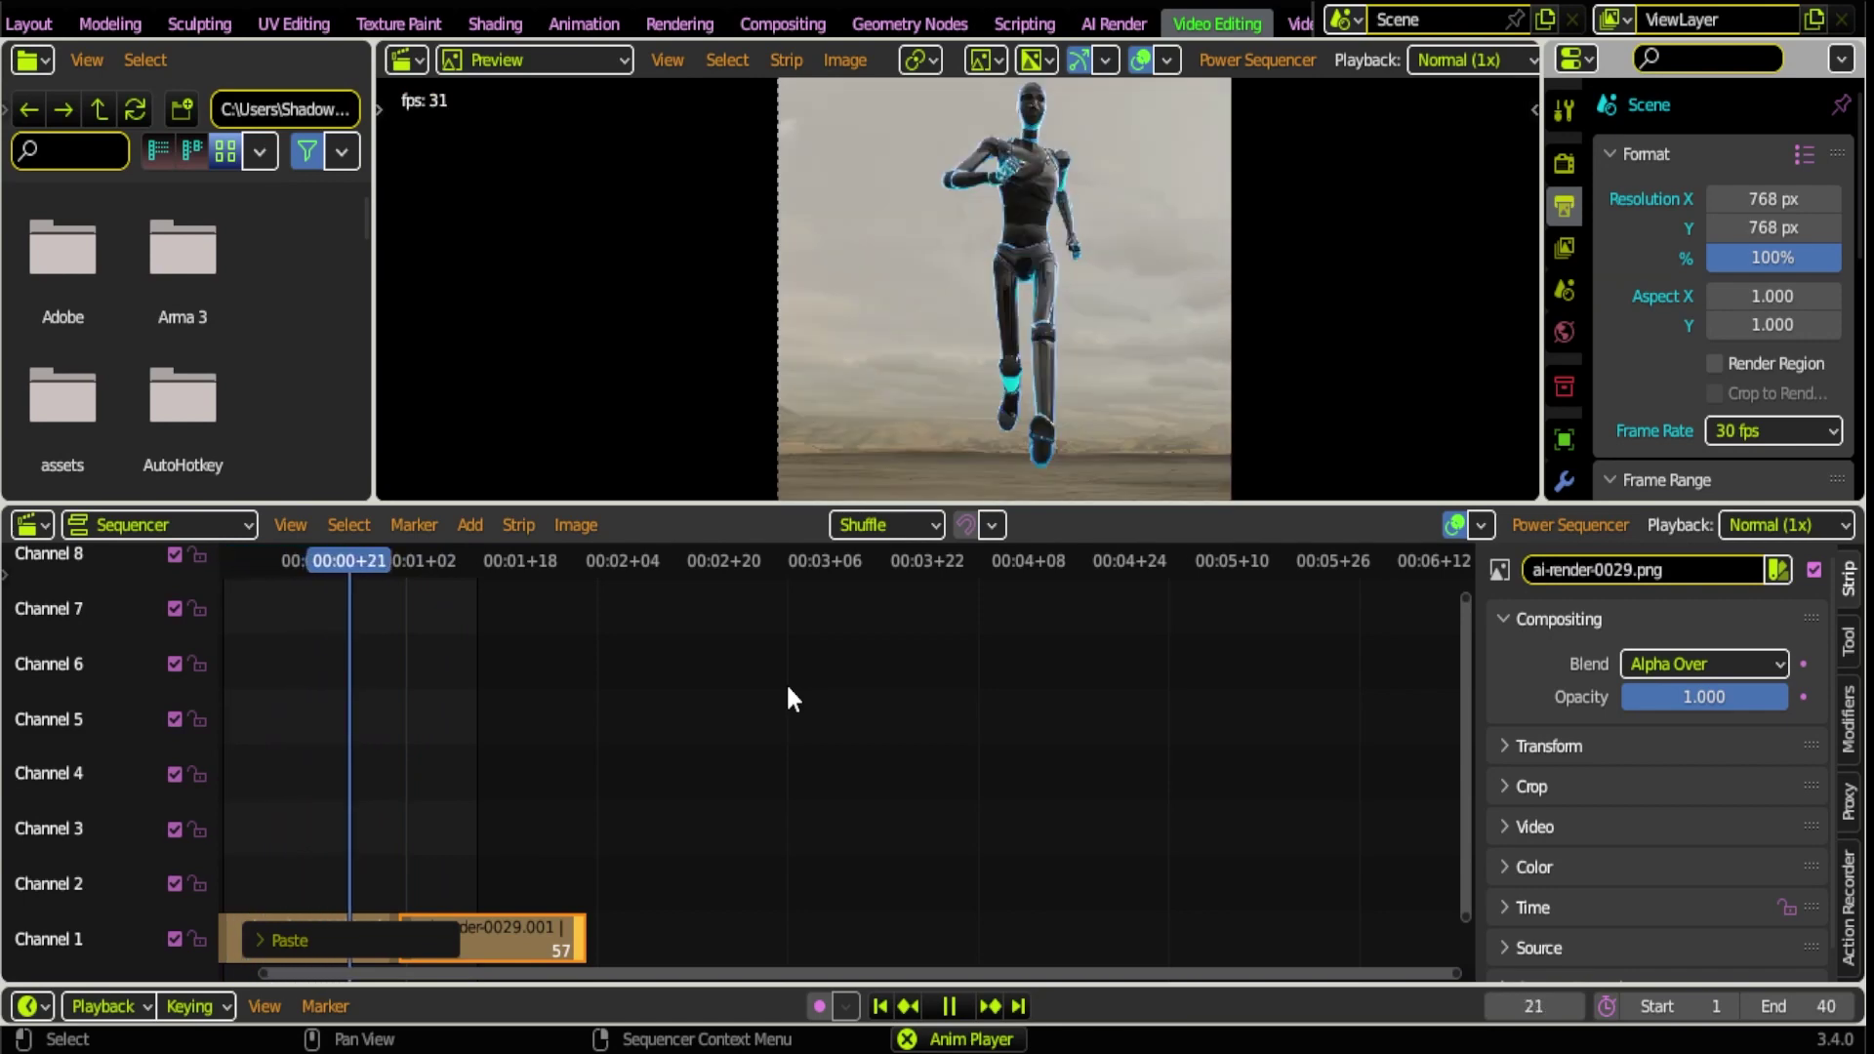
pyautogui.press('space')
pyautogui.click(524, 943)
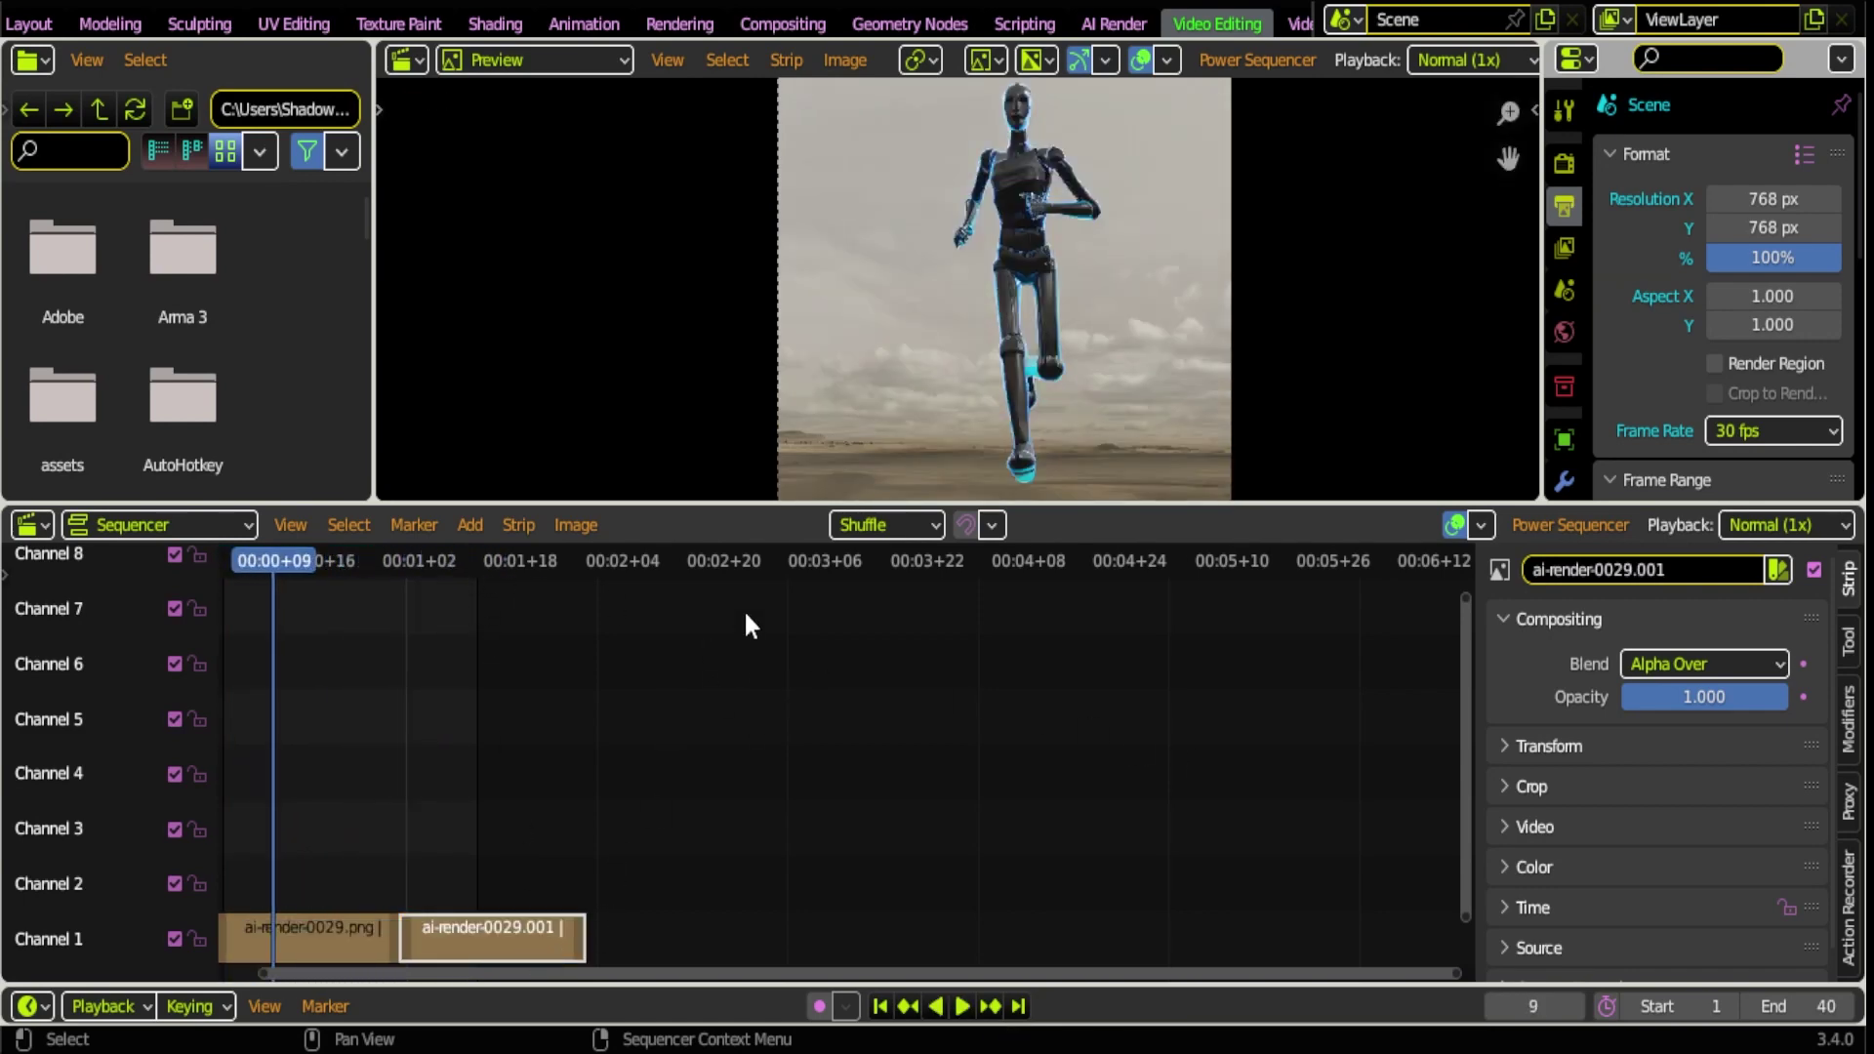
pyautogui.press('space')
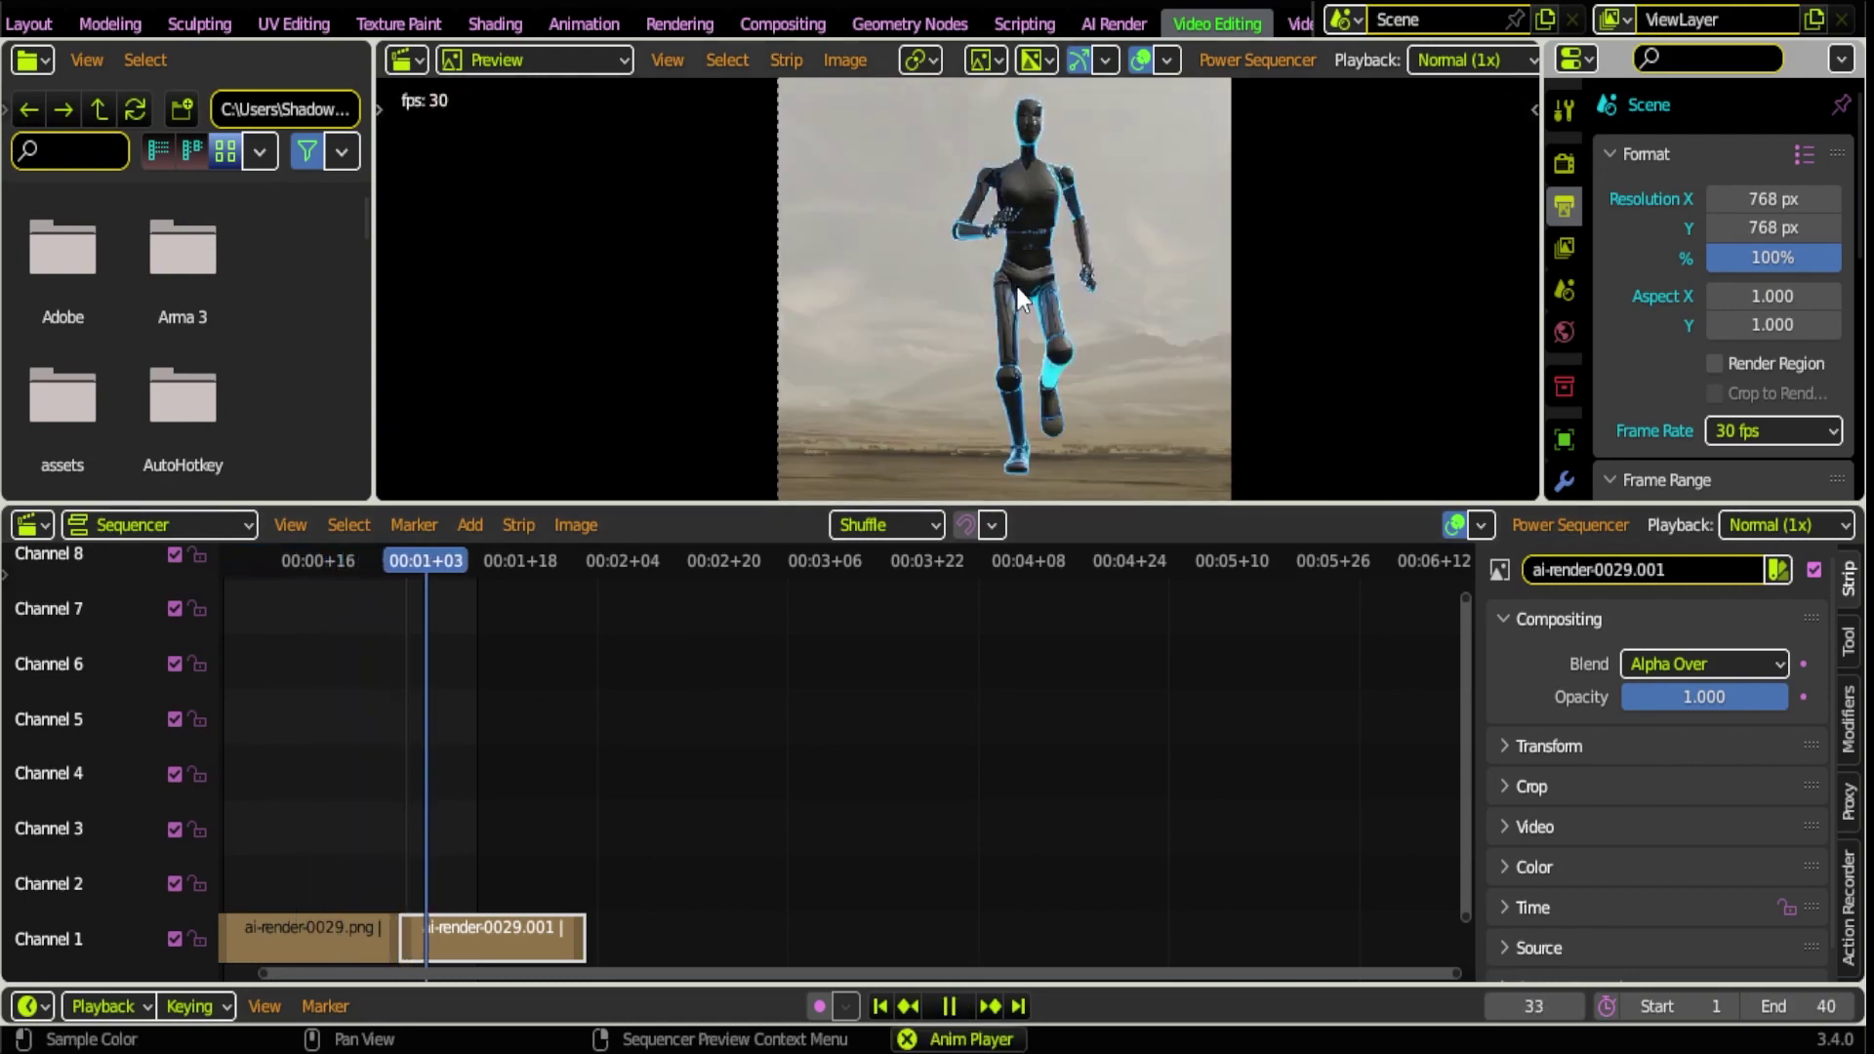
pyautogui.scroll(2, 1030, 280)
# - Stop playback and set the scene End frame to 89 in the Layout timeline
pyautogui.scroll(2, 1029, 281)
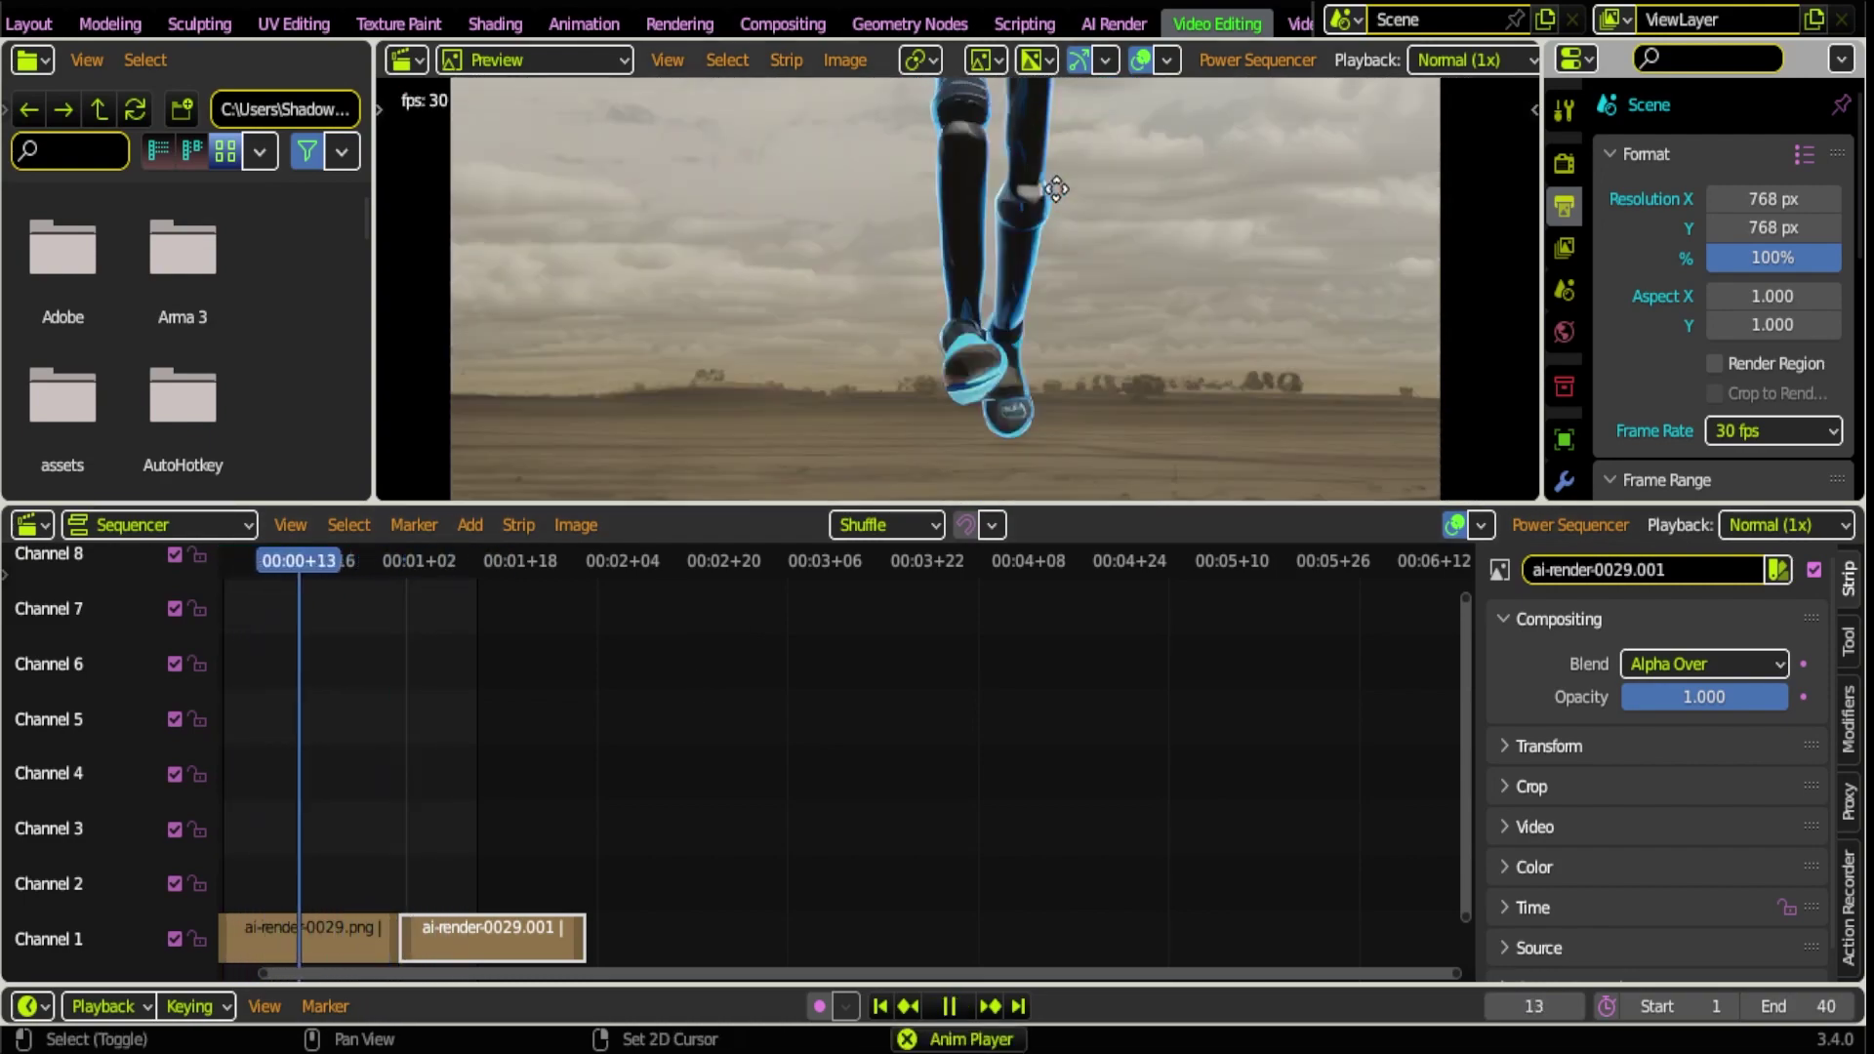
pyautogui.scroll(-2, 1045, 220)
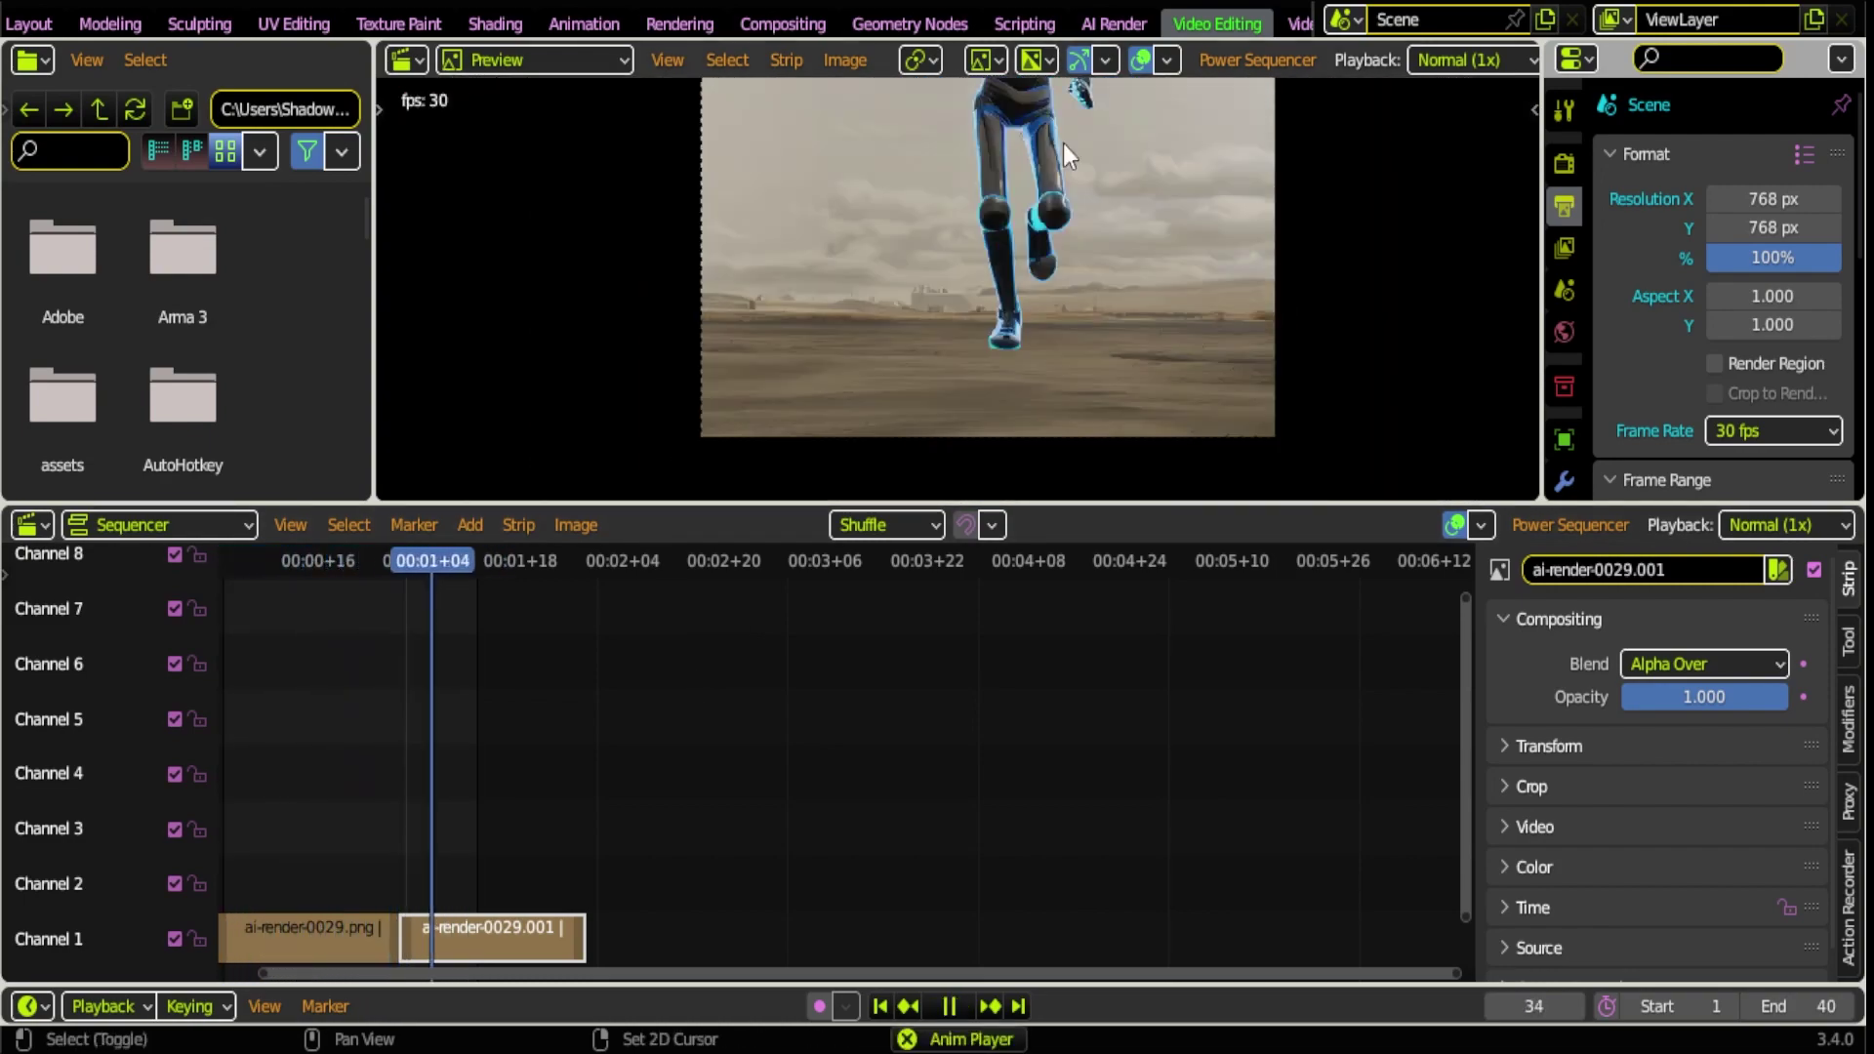
pyautogui.scroll(4, 933, 308)
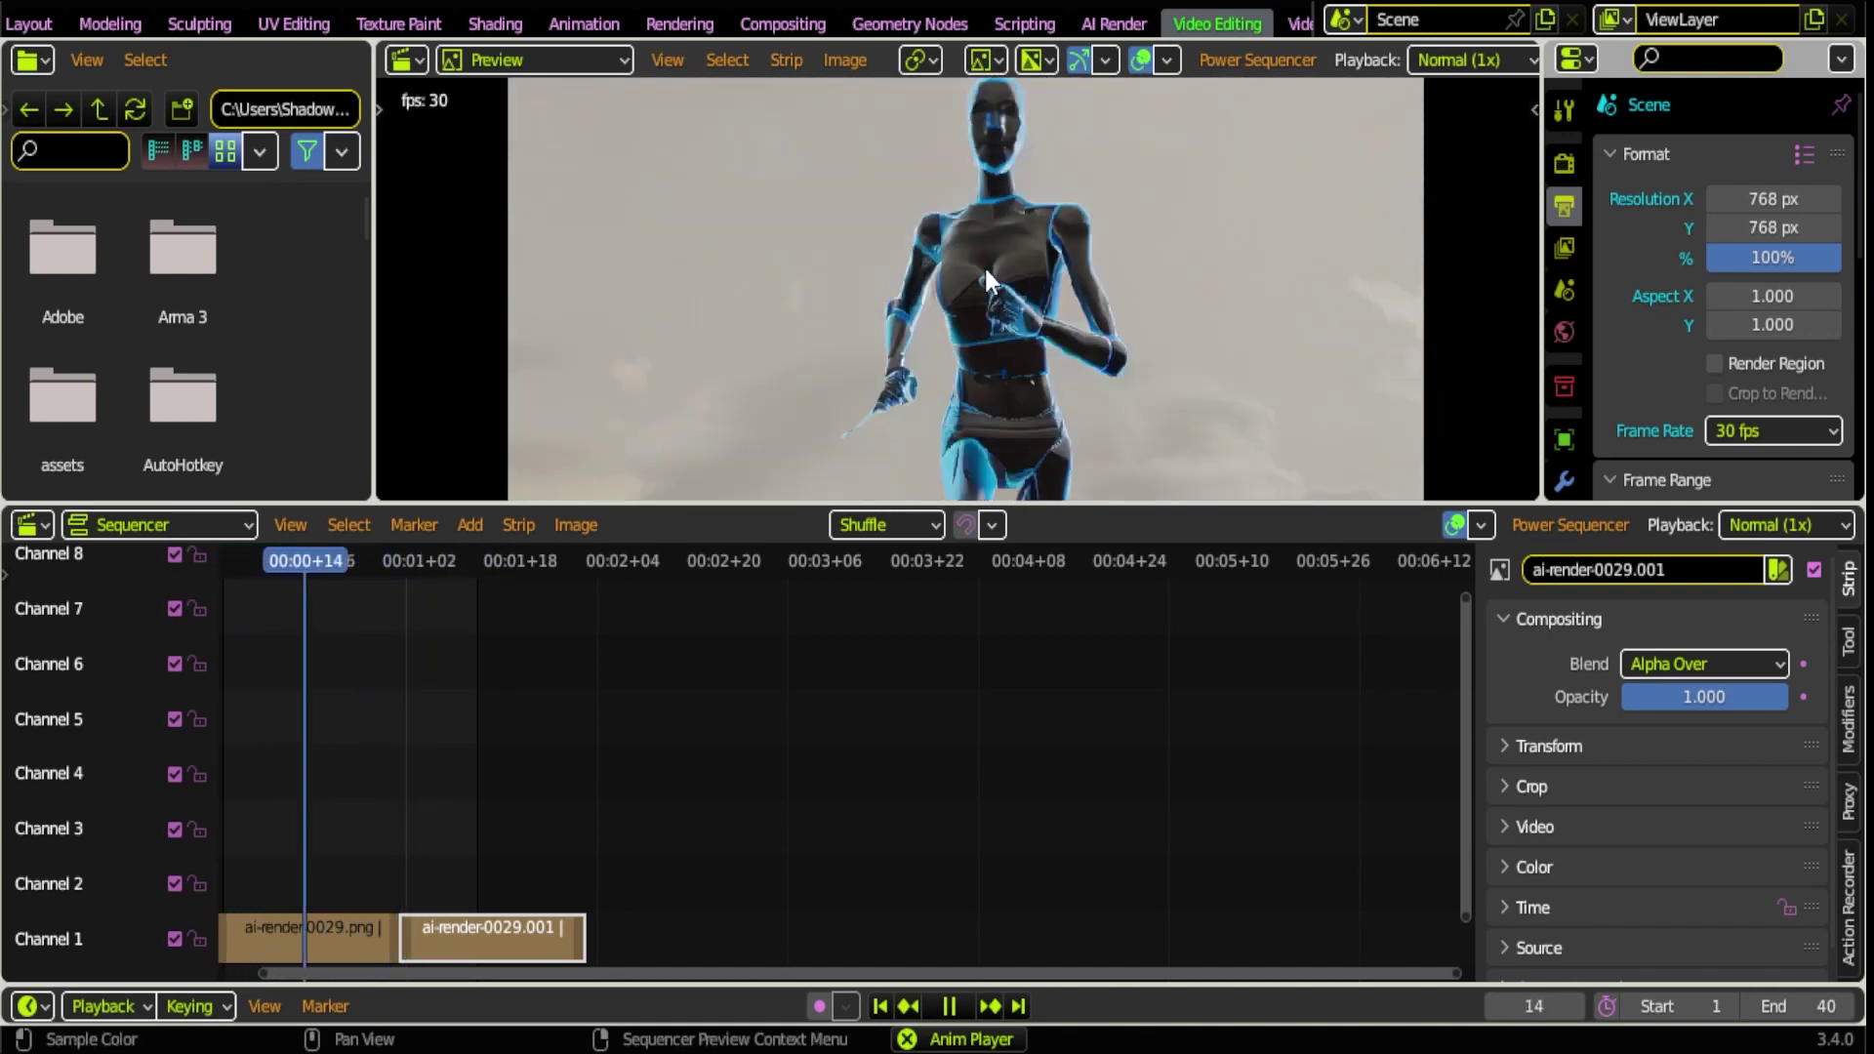
pyautogui.scroll(-5, 1020, 336)
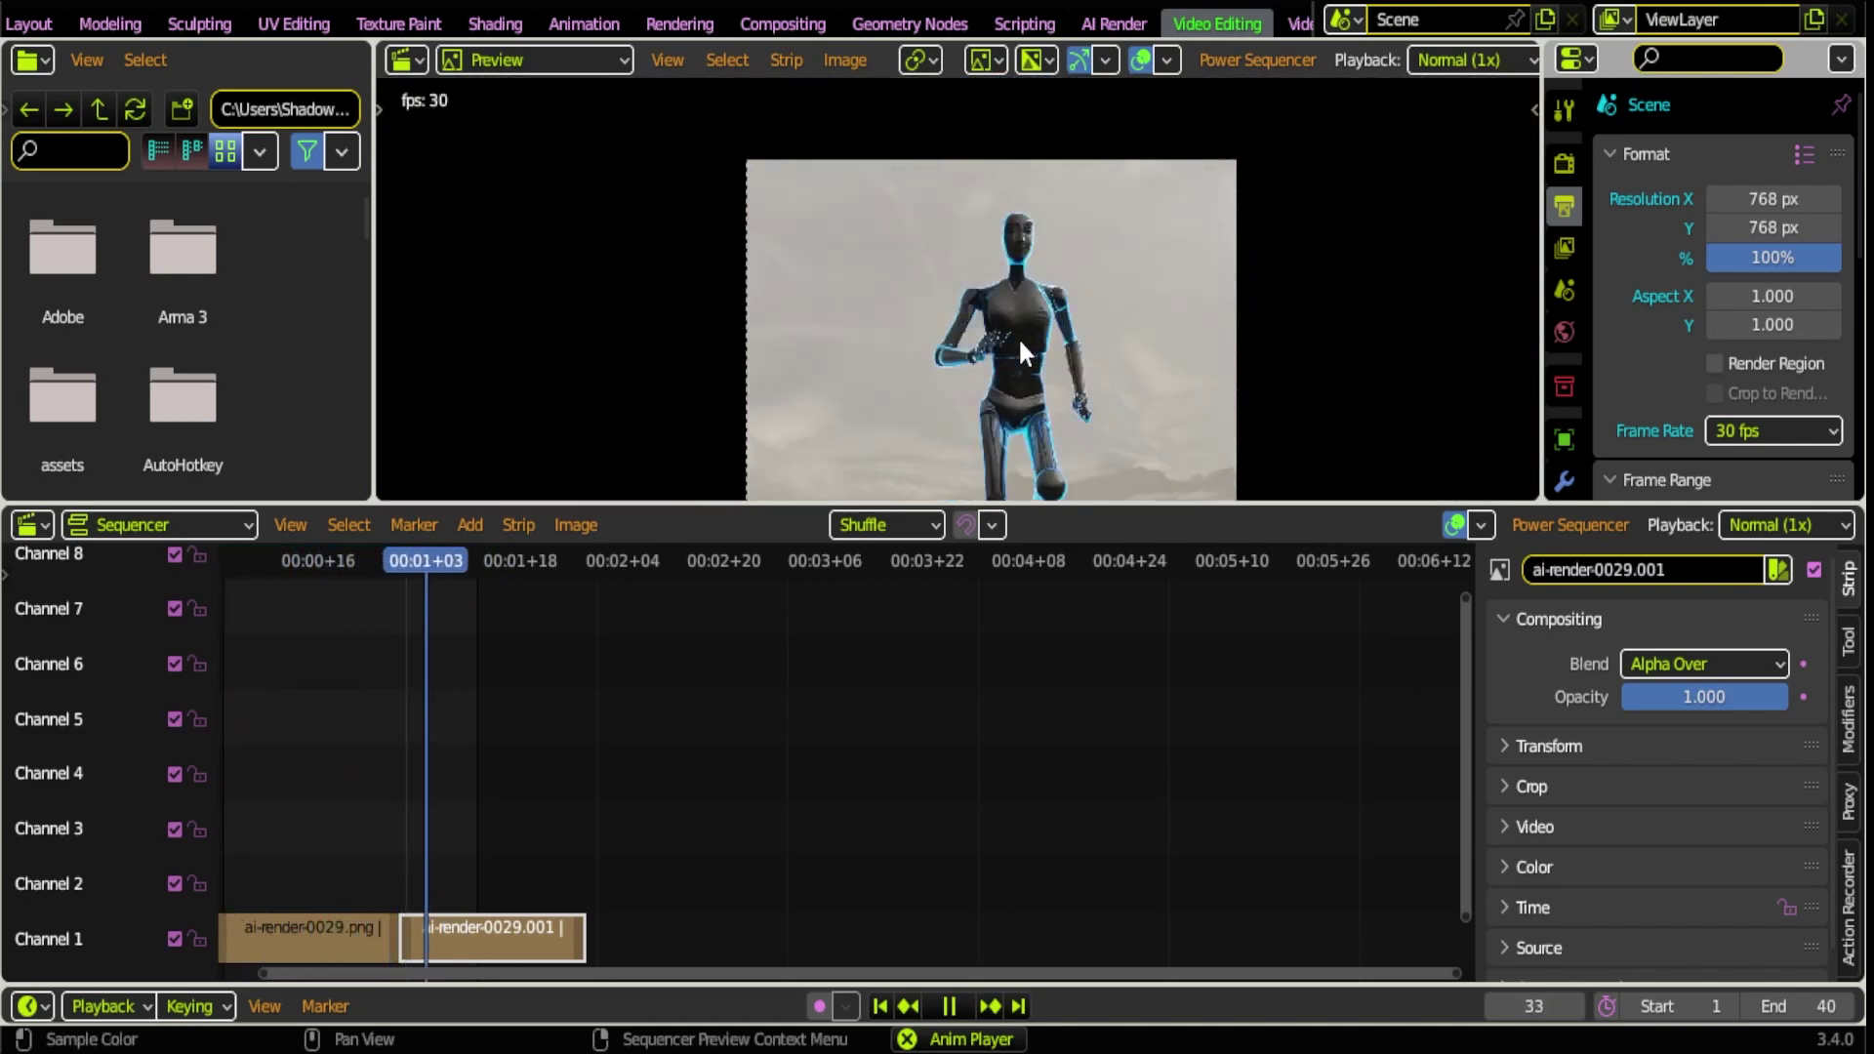
pyautogui.scroll(2, 1015, 329)
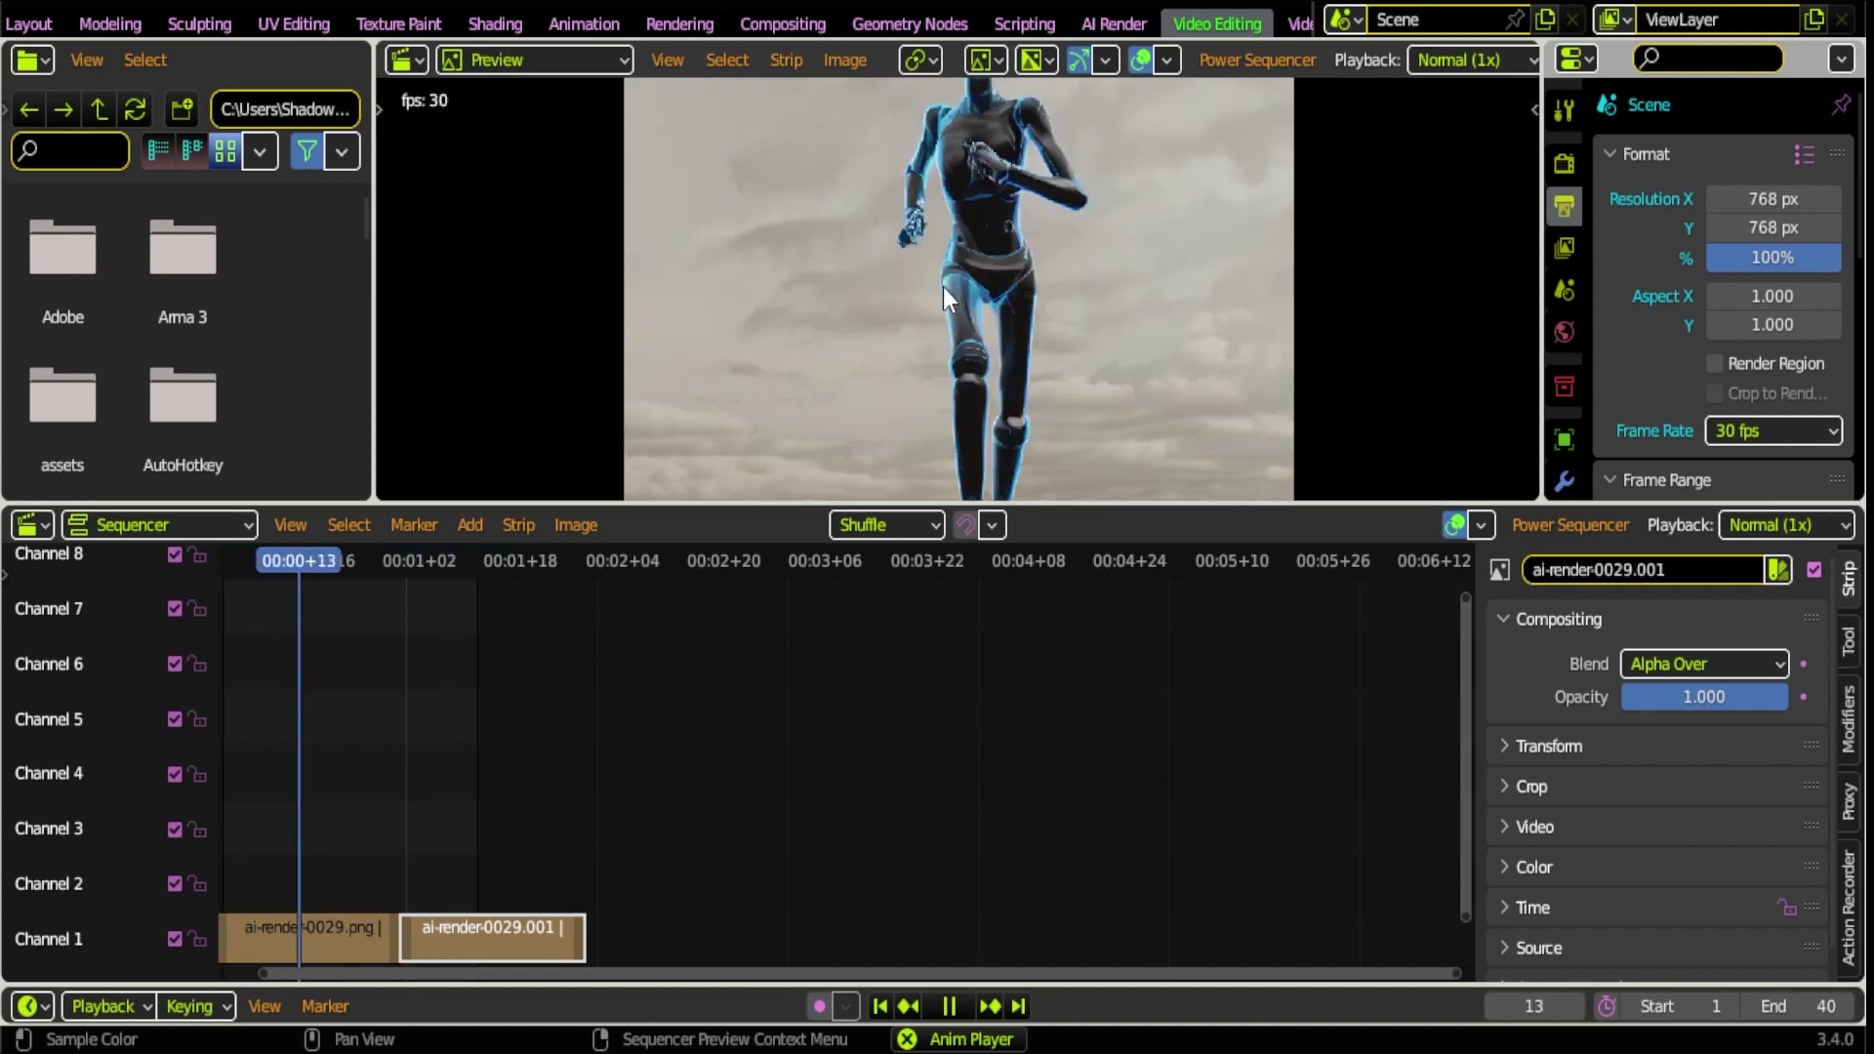
pyautogui.scroll(1, 922, 324)
pyautogui.scroll(-2, 923, 326)
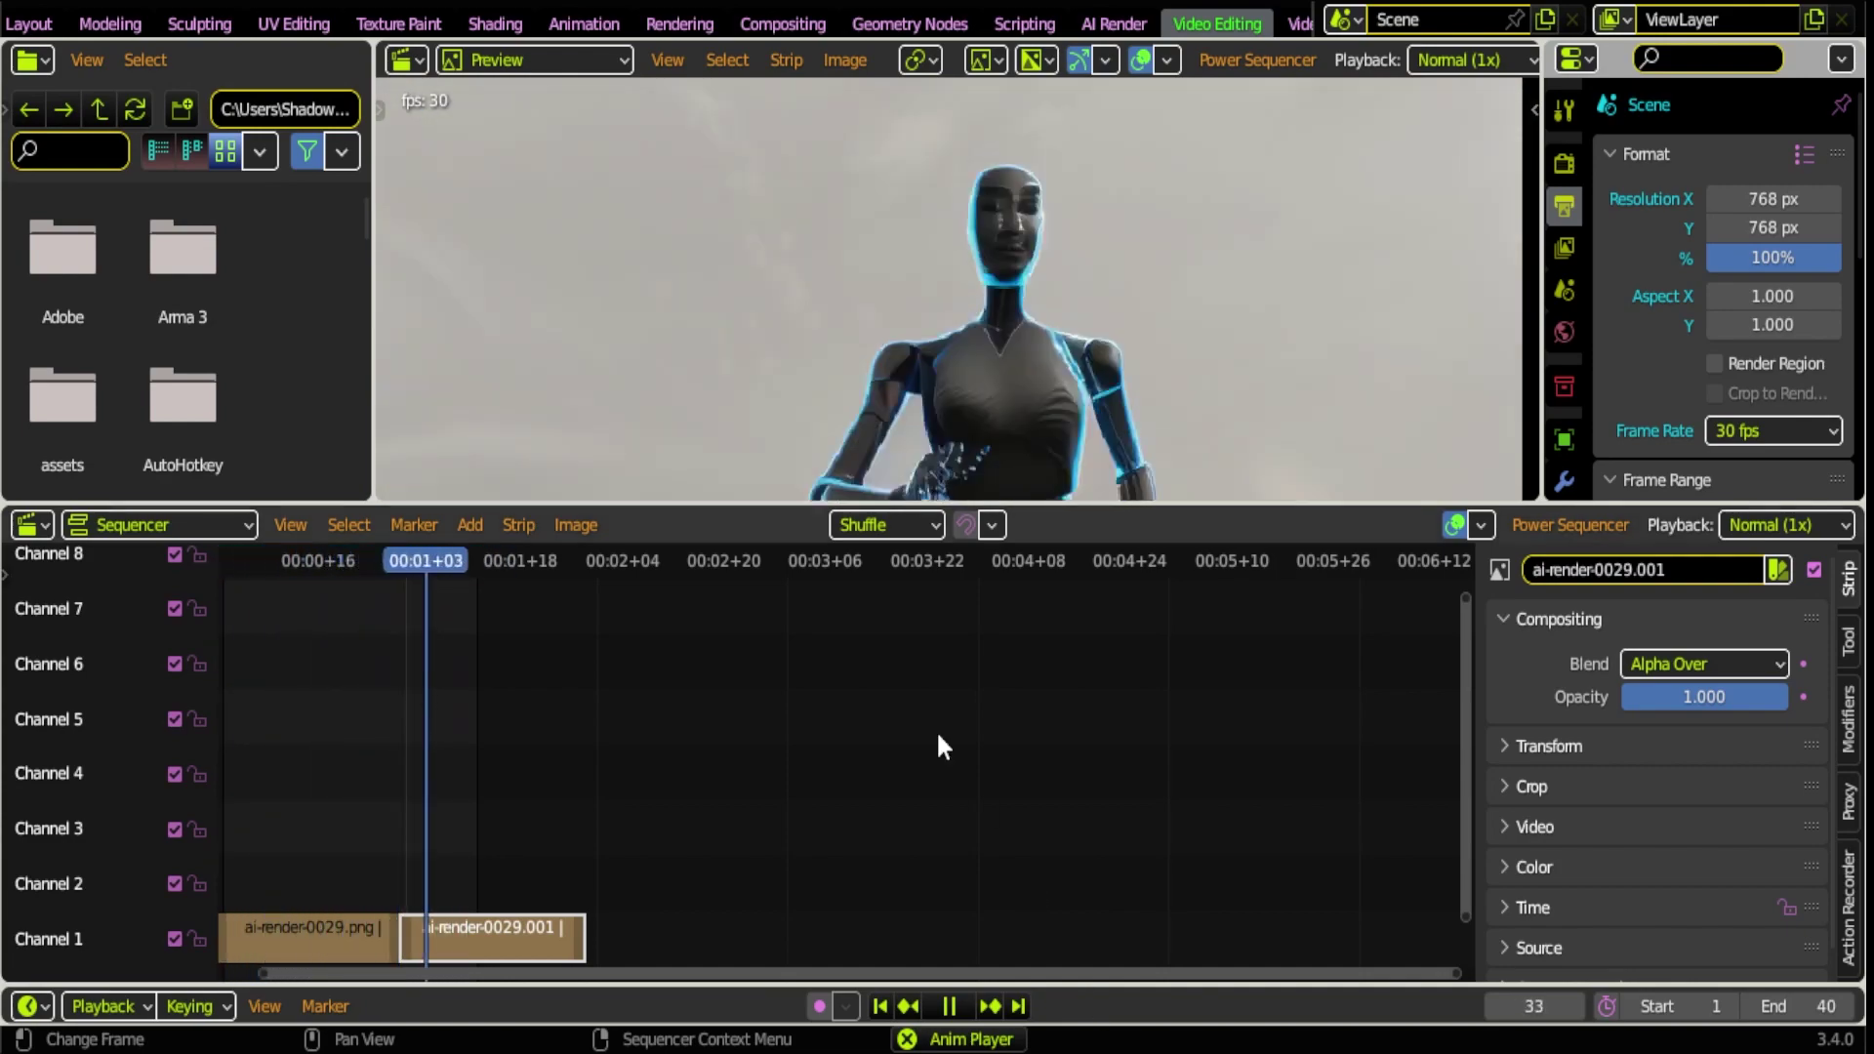
pyautogui.press('space')
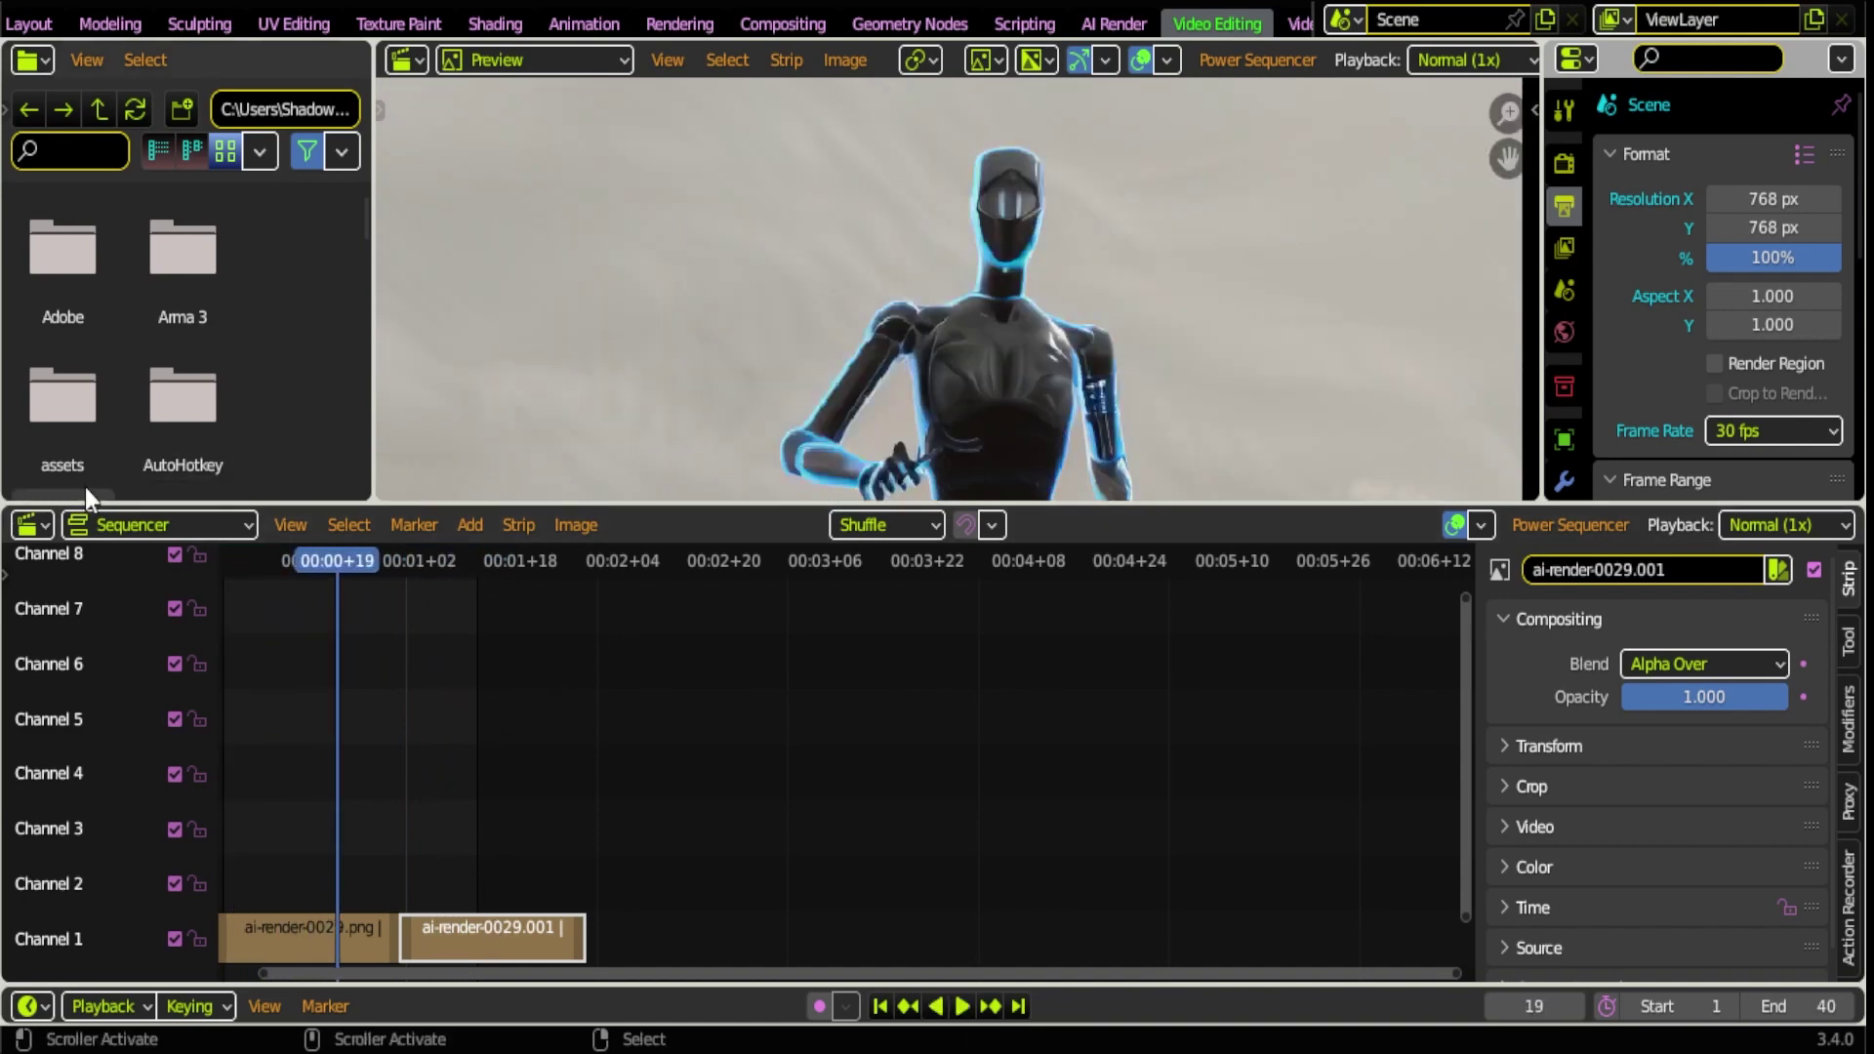
pyautogui.click(28, 24)
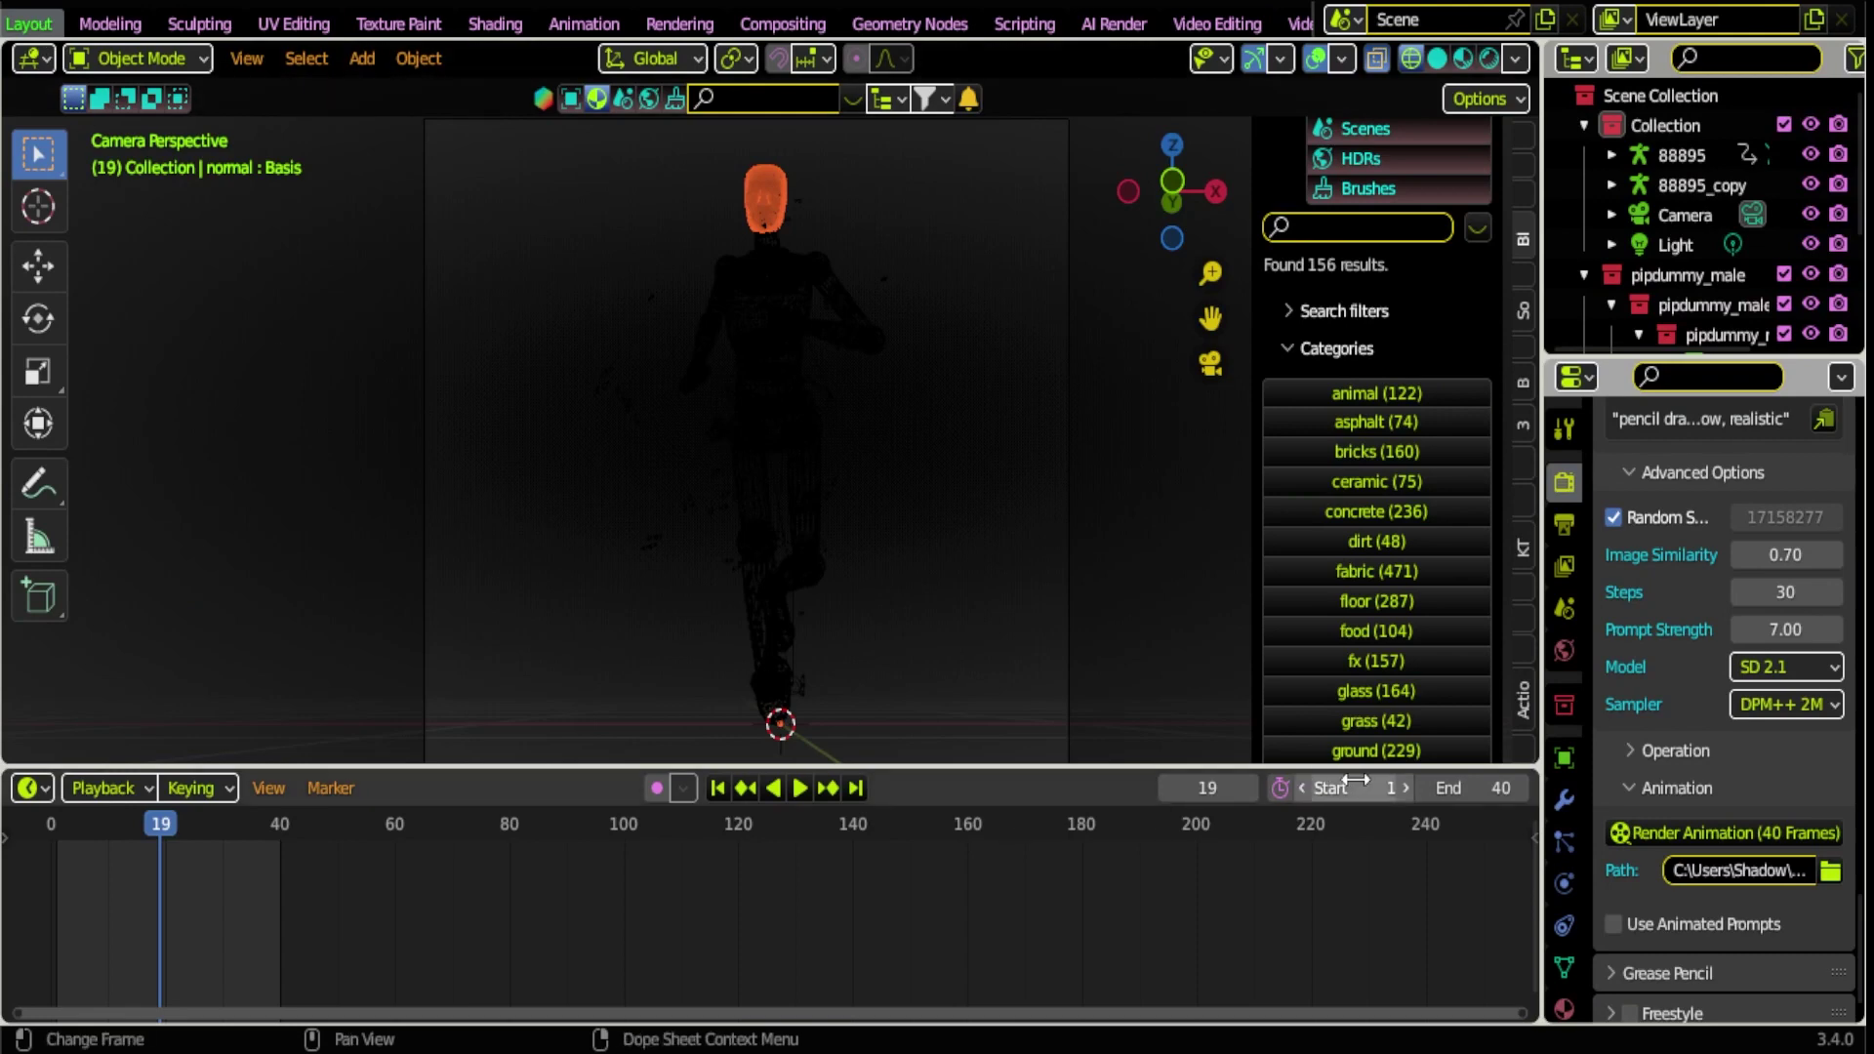
pyautogui.moveTo(1470, 788); pyautogui.dragTo(1523, 788)
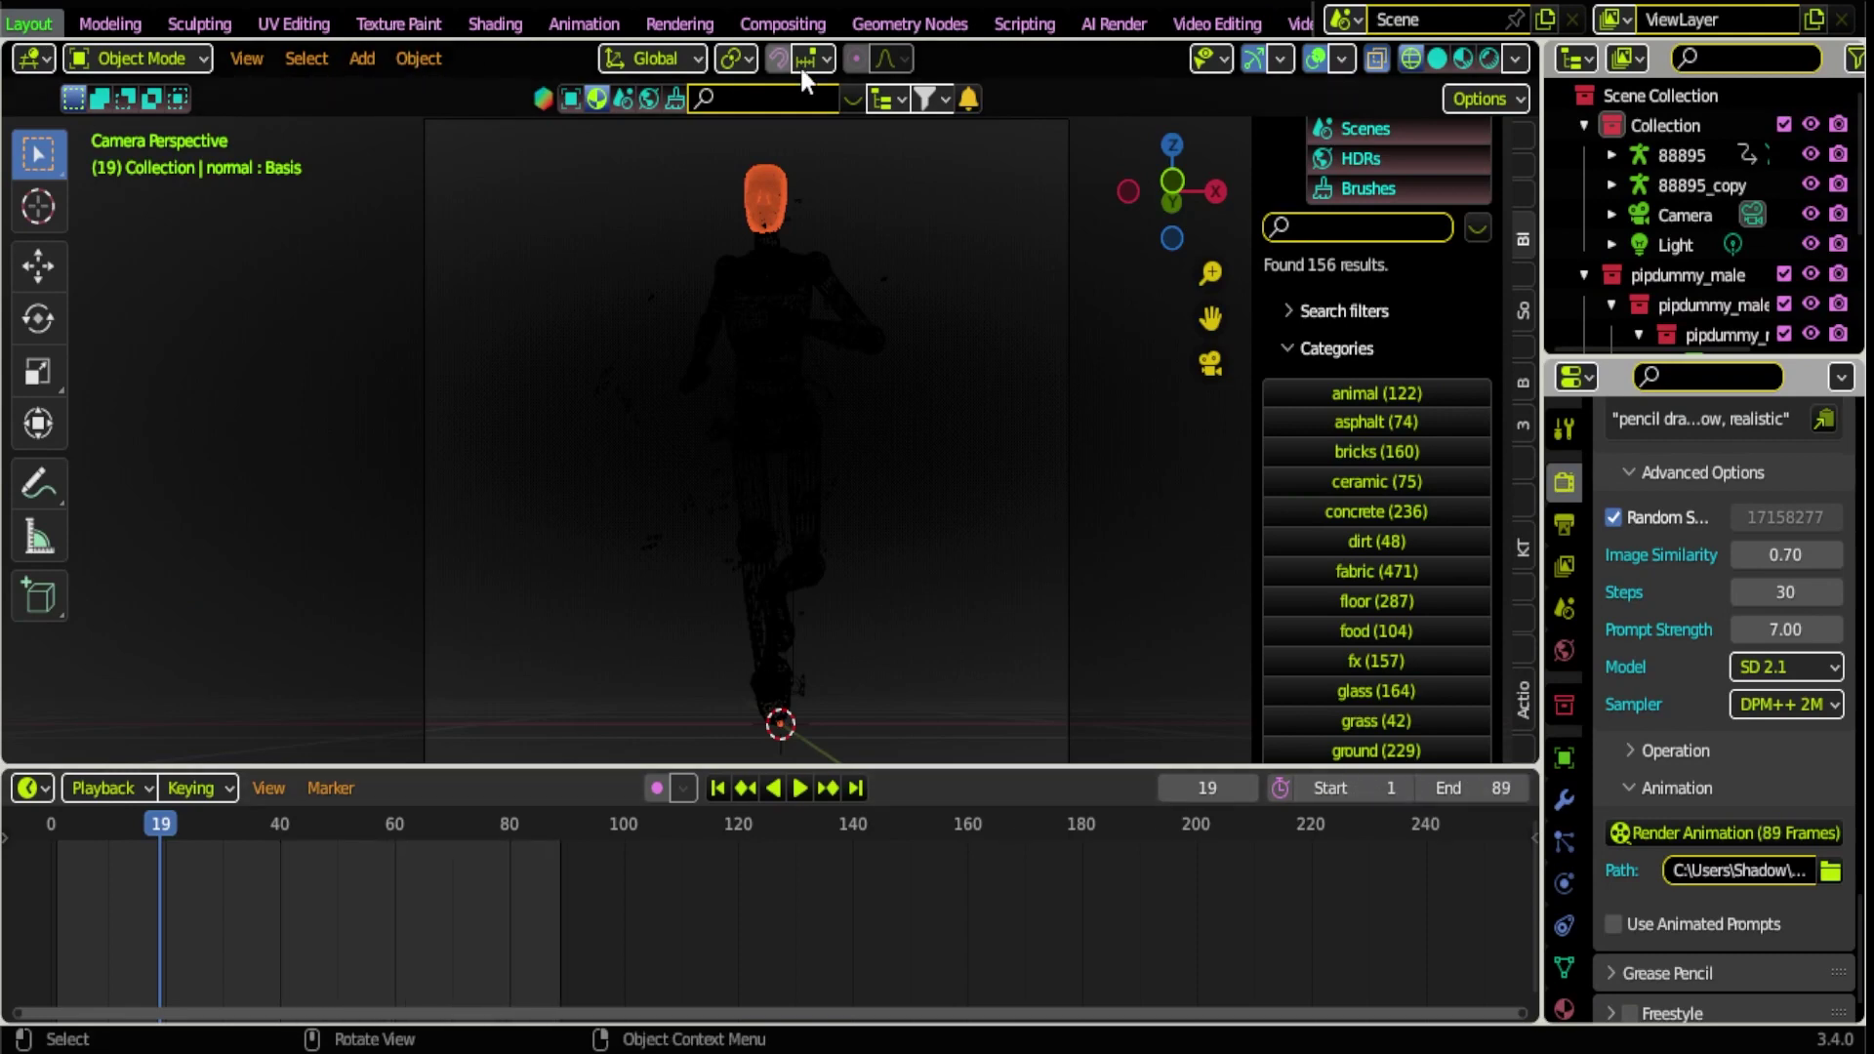
pyautogui.click(1207, 24)
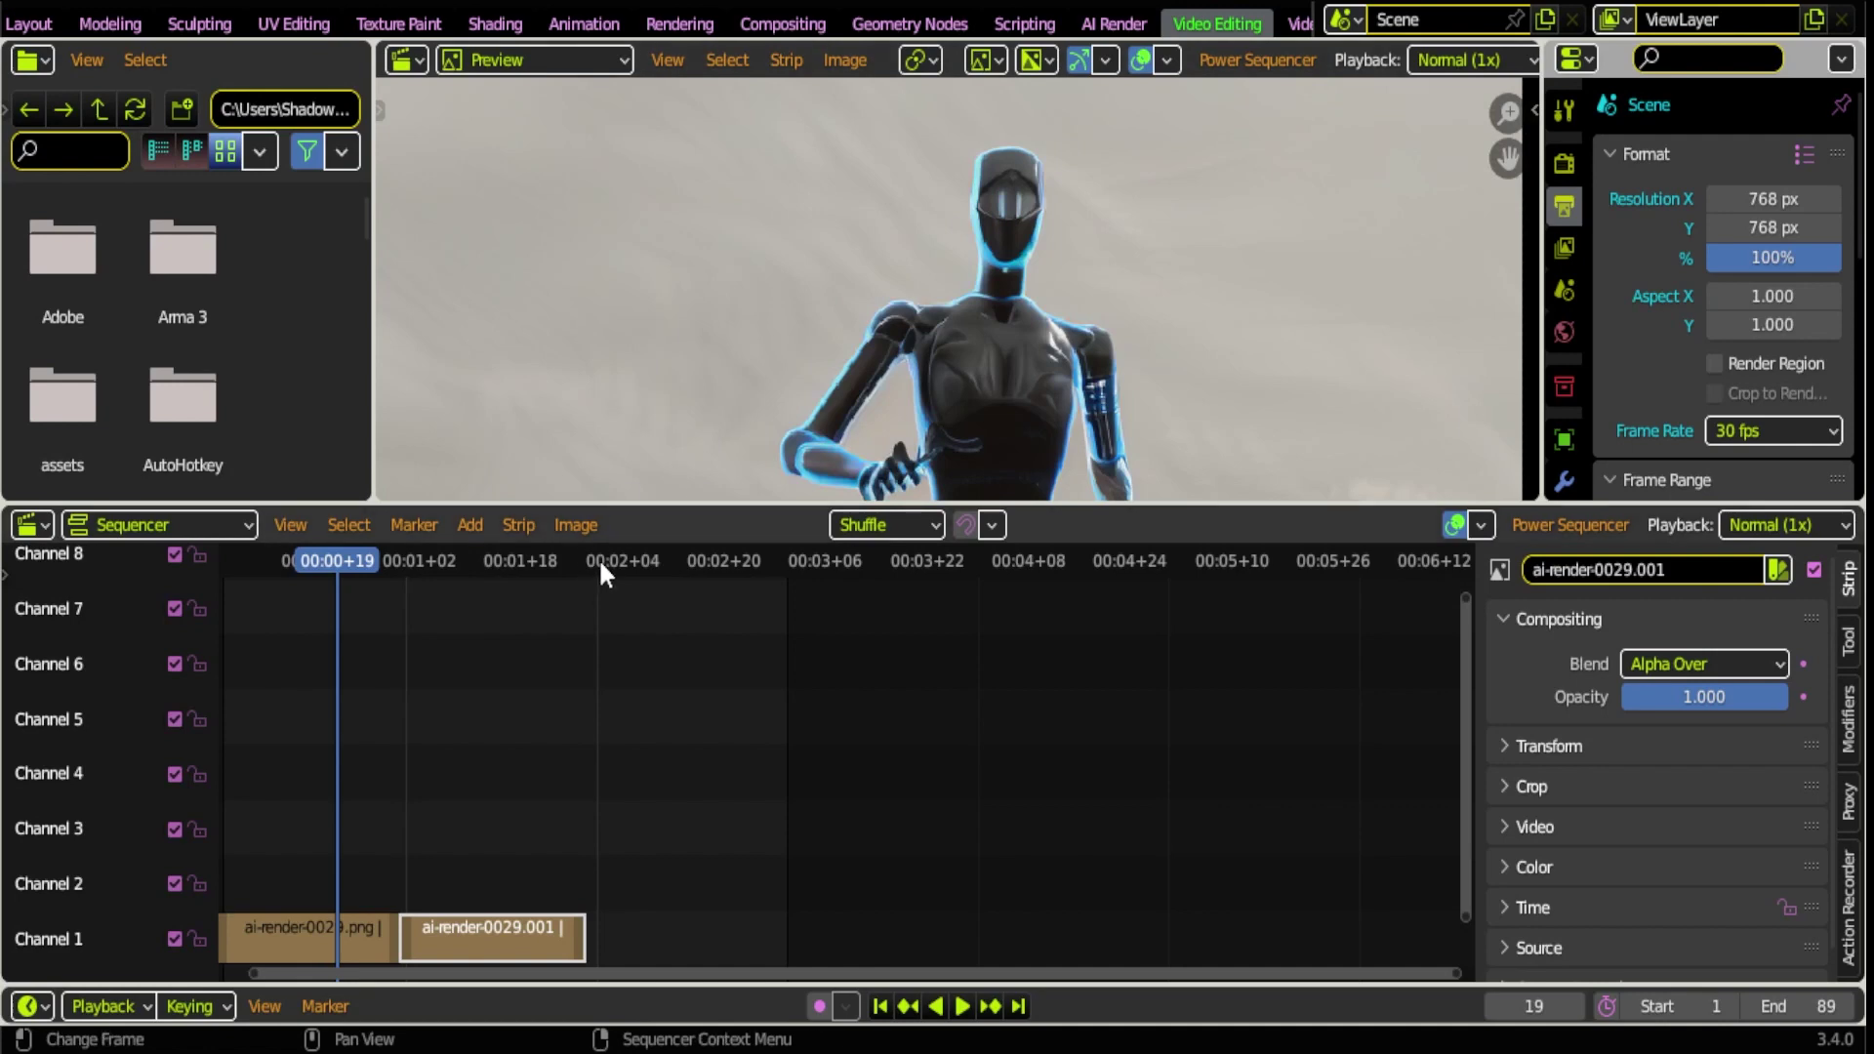
# - Play the sequence from the start, then delete the copied ai-render-0029.001 strip
pyautogui.moveTo(592, 558); pyautogui.dragTo(225, 559)
pyautogui.press('space')
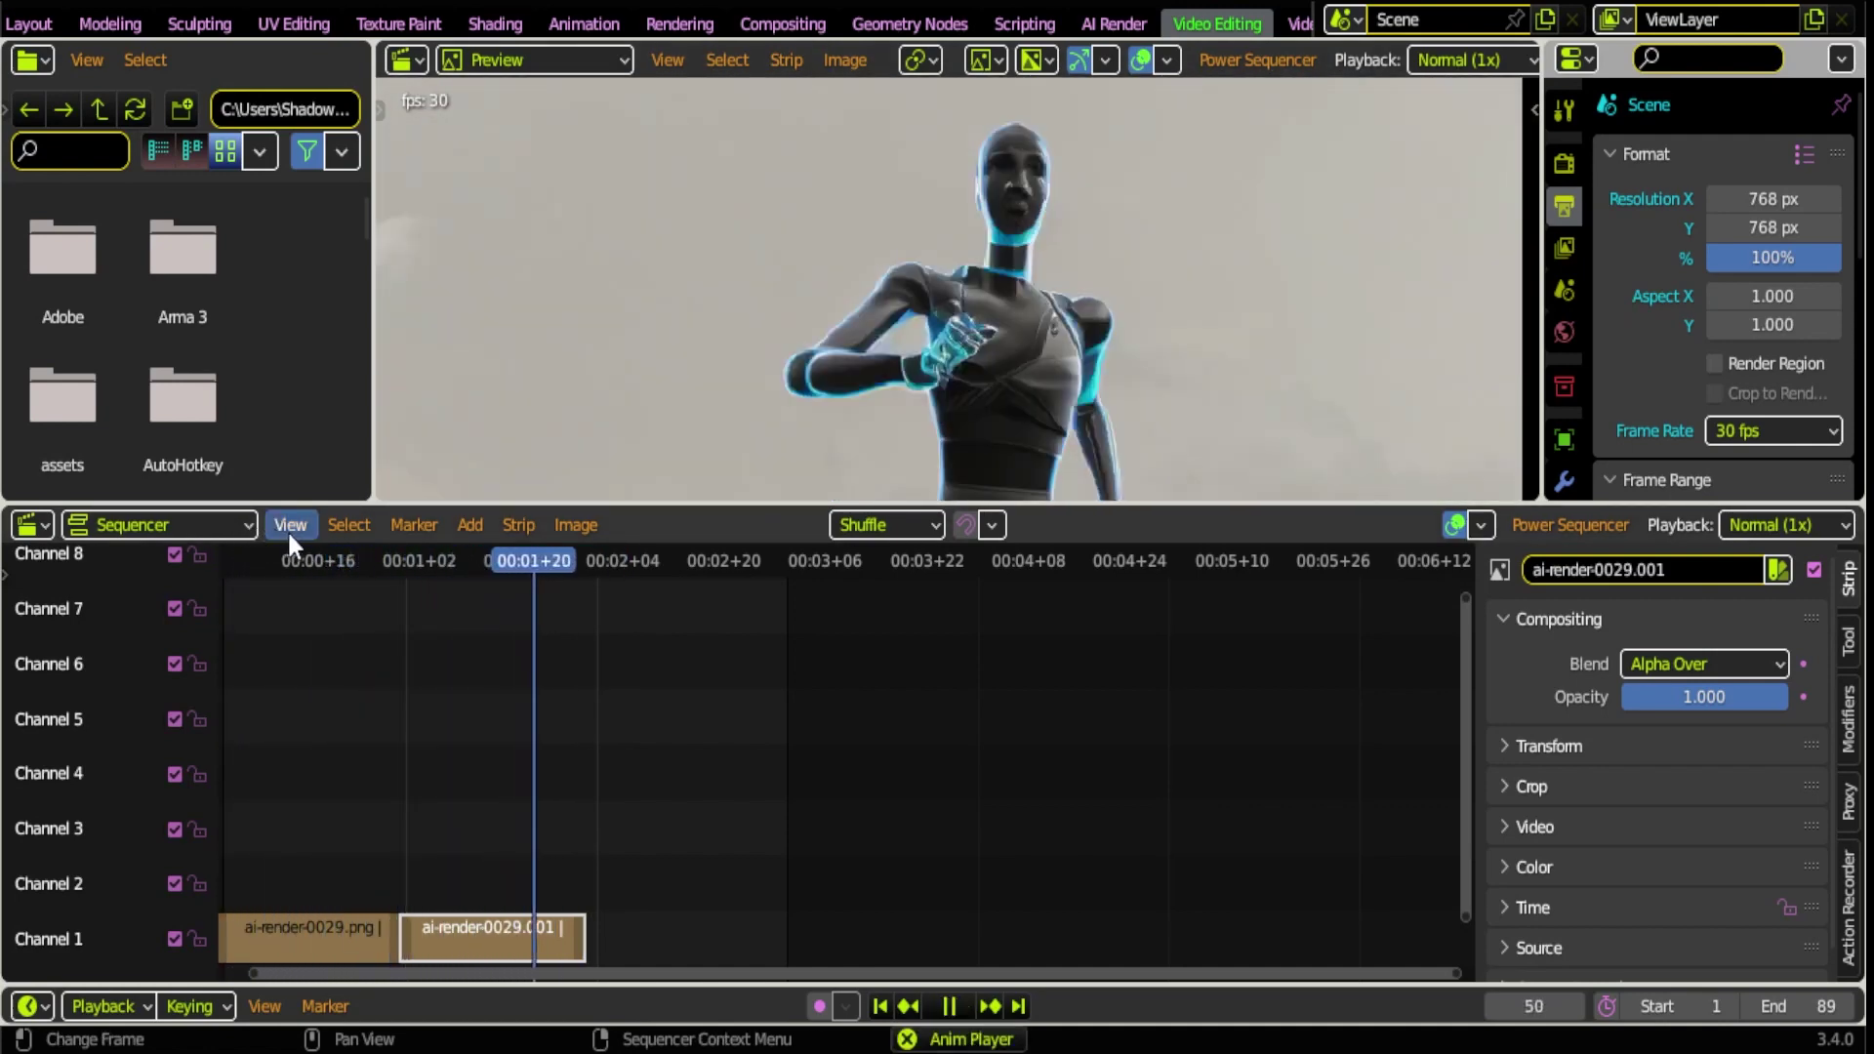
pyautogui.press('space')
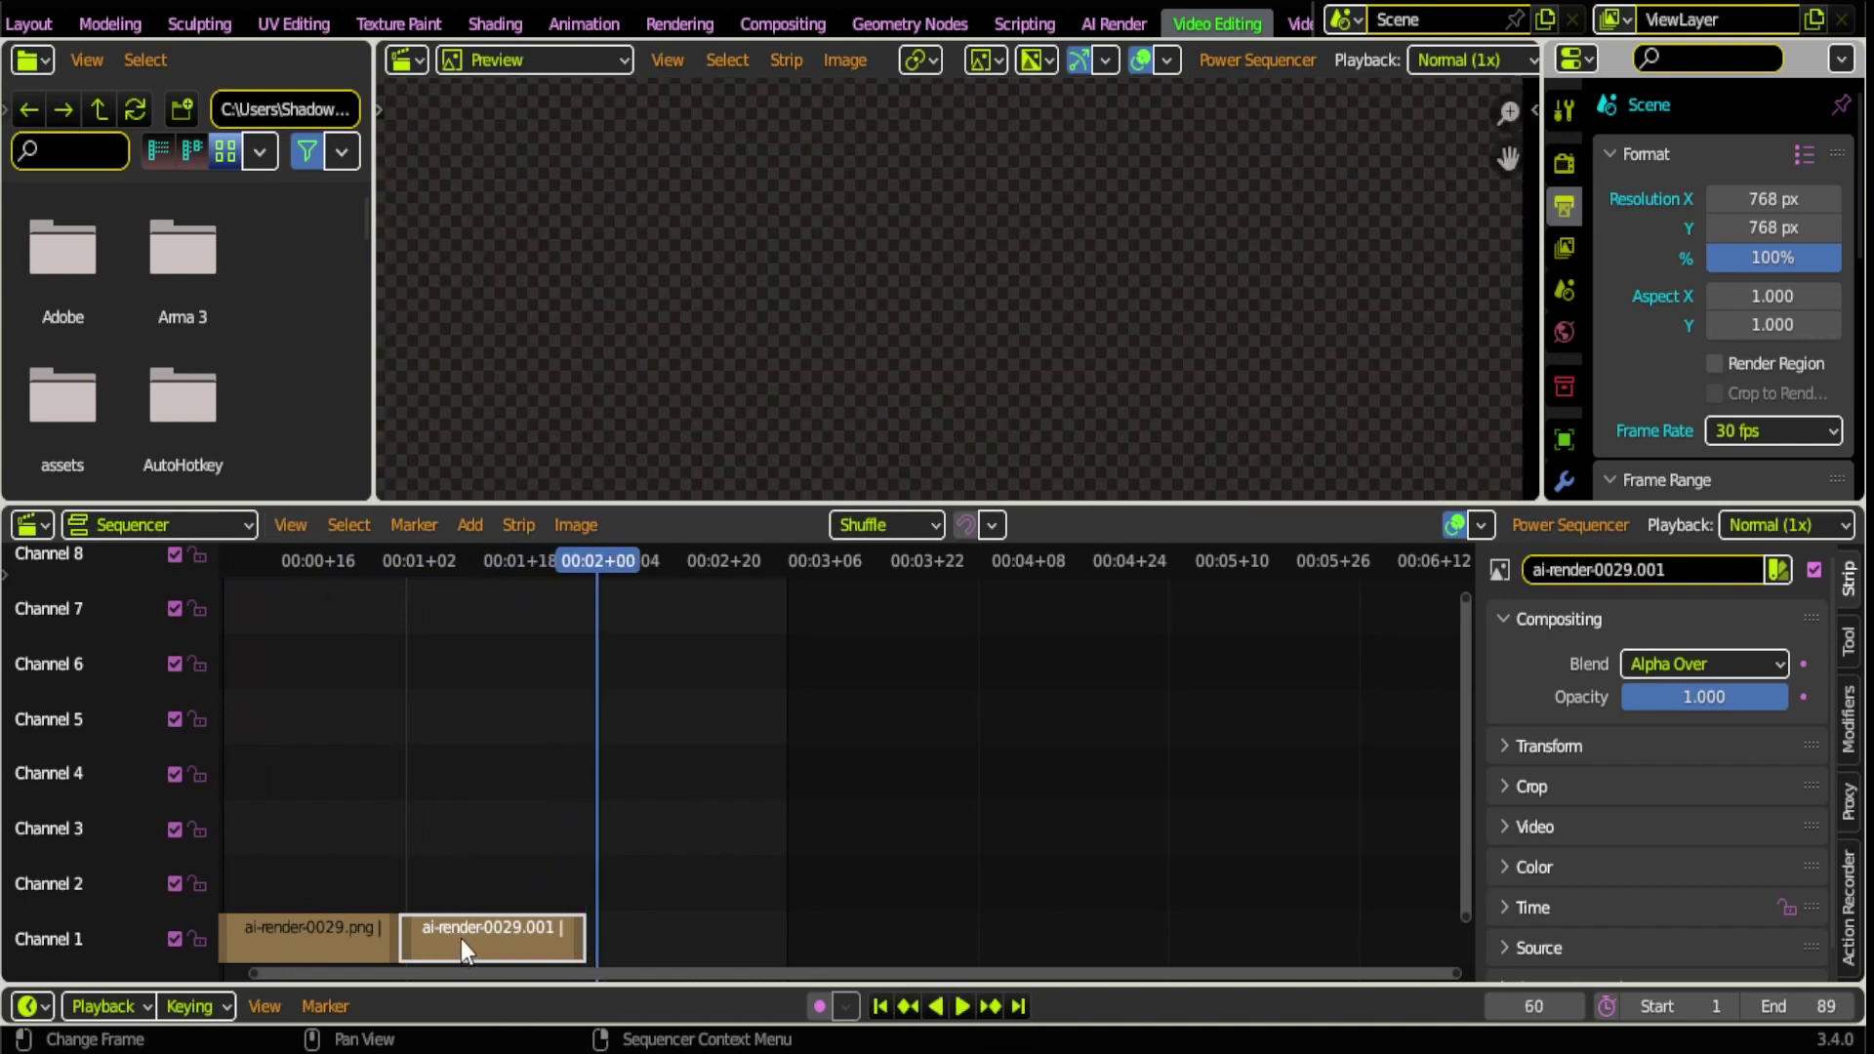
pyautogui.press('Delete')
# - Replay the sequence from the first frame to check the remaining original strip
pyautogui.hotkey('shift', 'Left')
pyautogui.press('space')
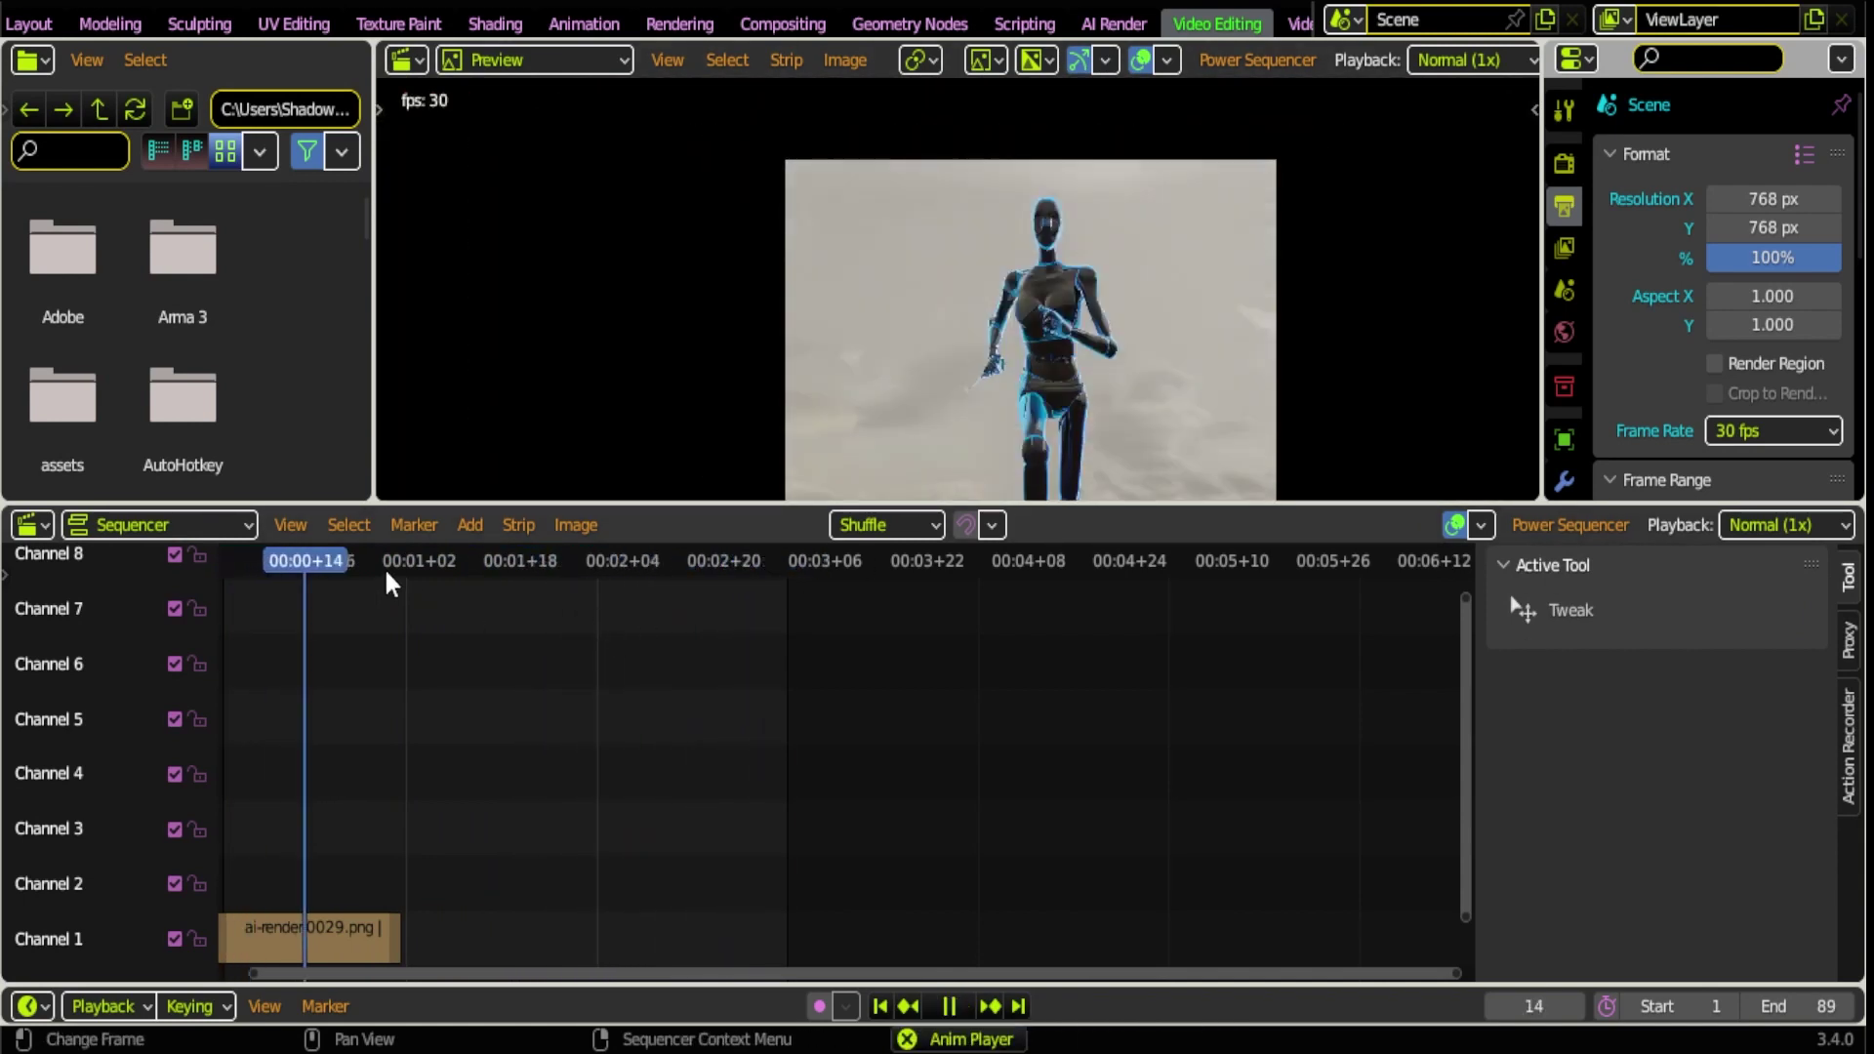
pyautogui.press('space')
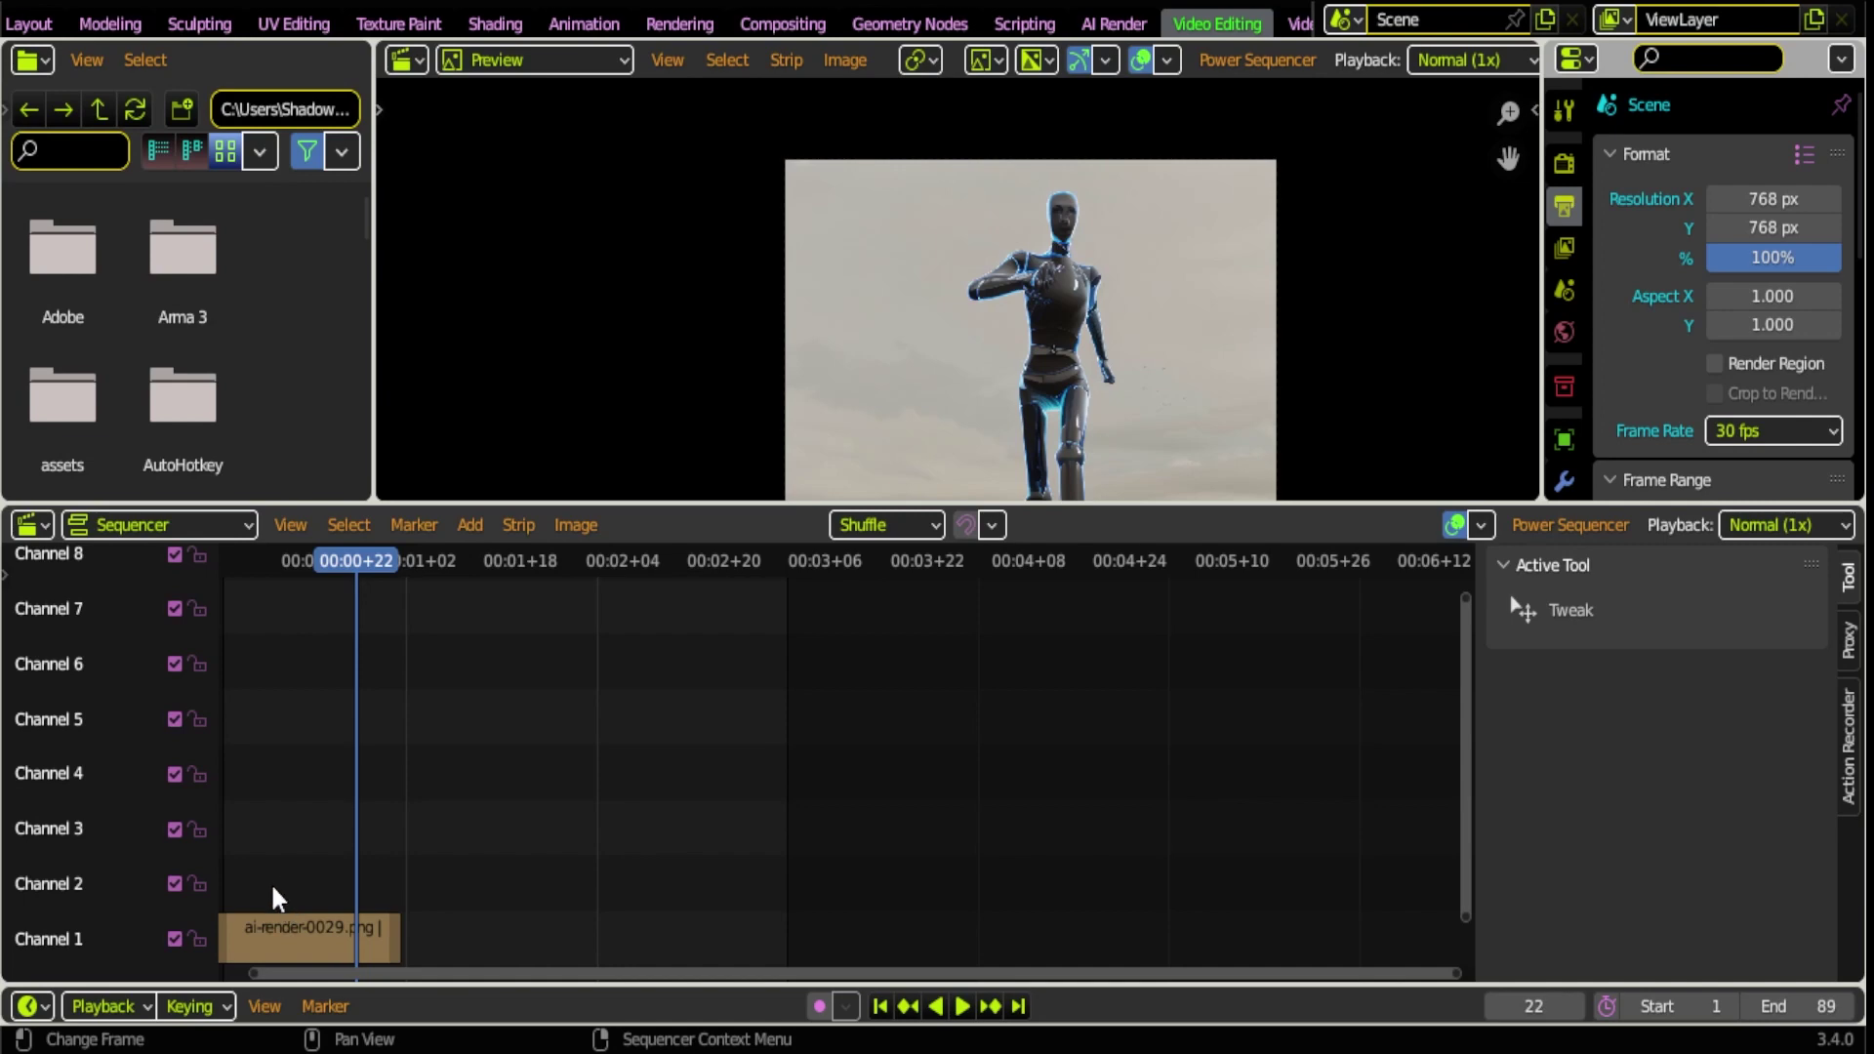
# - Fit the whole frame in the preview, play back, jump to frame 13, then stop at the first frame
pyautogui.scroll(-2, 849, 377)
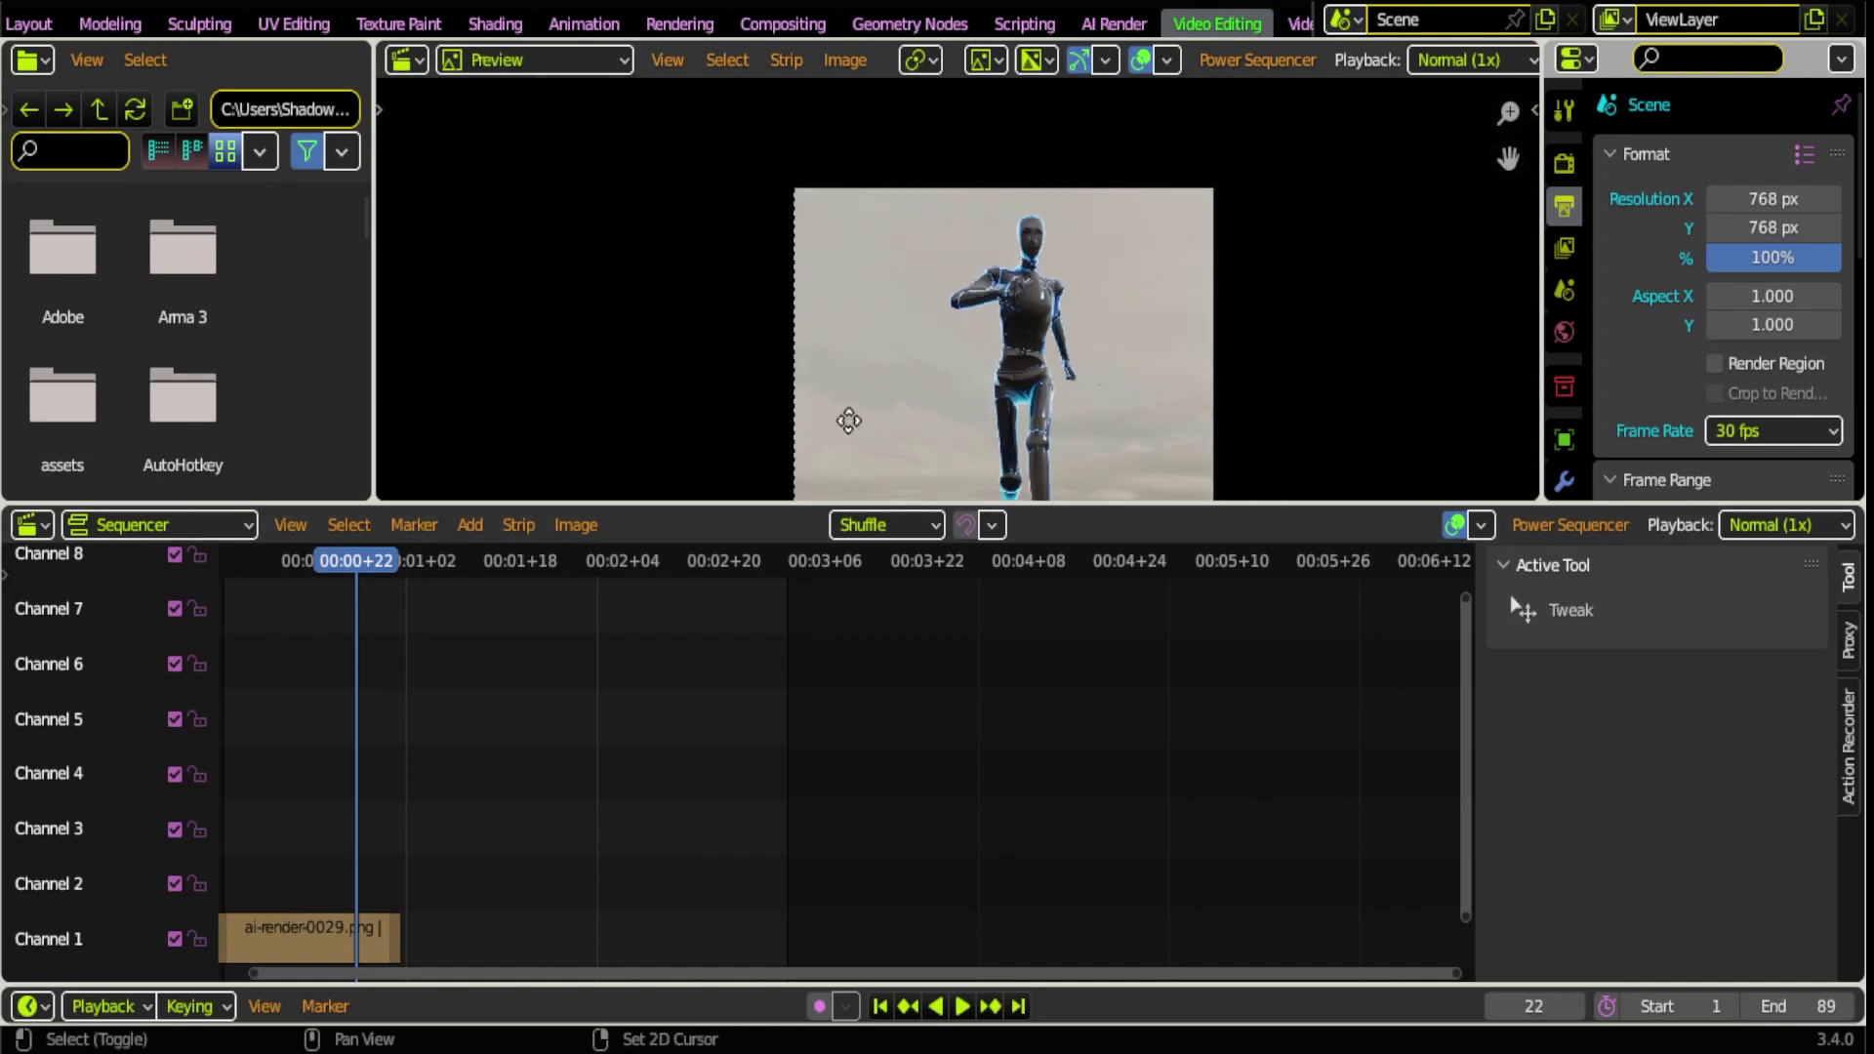
pyautogui.press('Home')
pyautogui.scroll(3, 947, 386)
pyautogui.press('space')
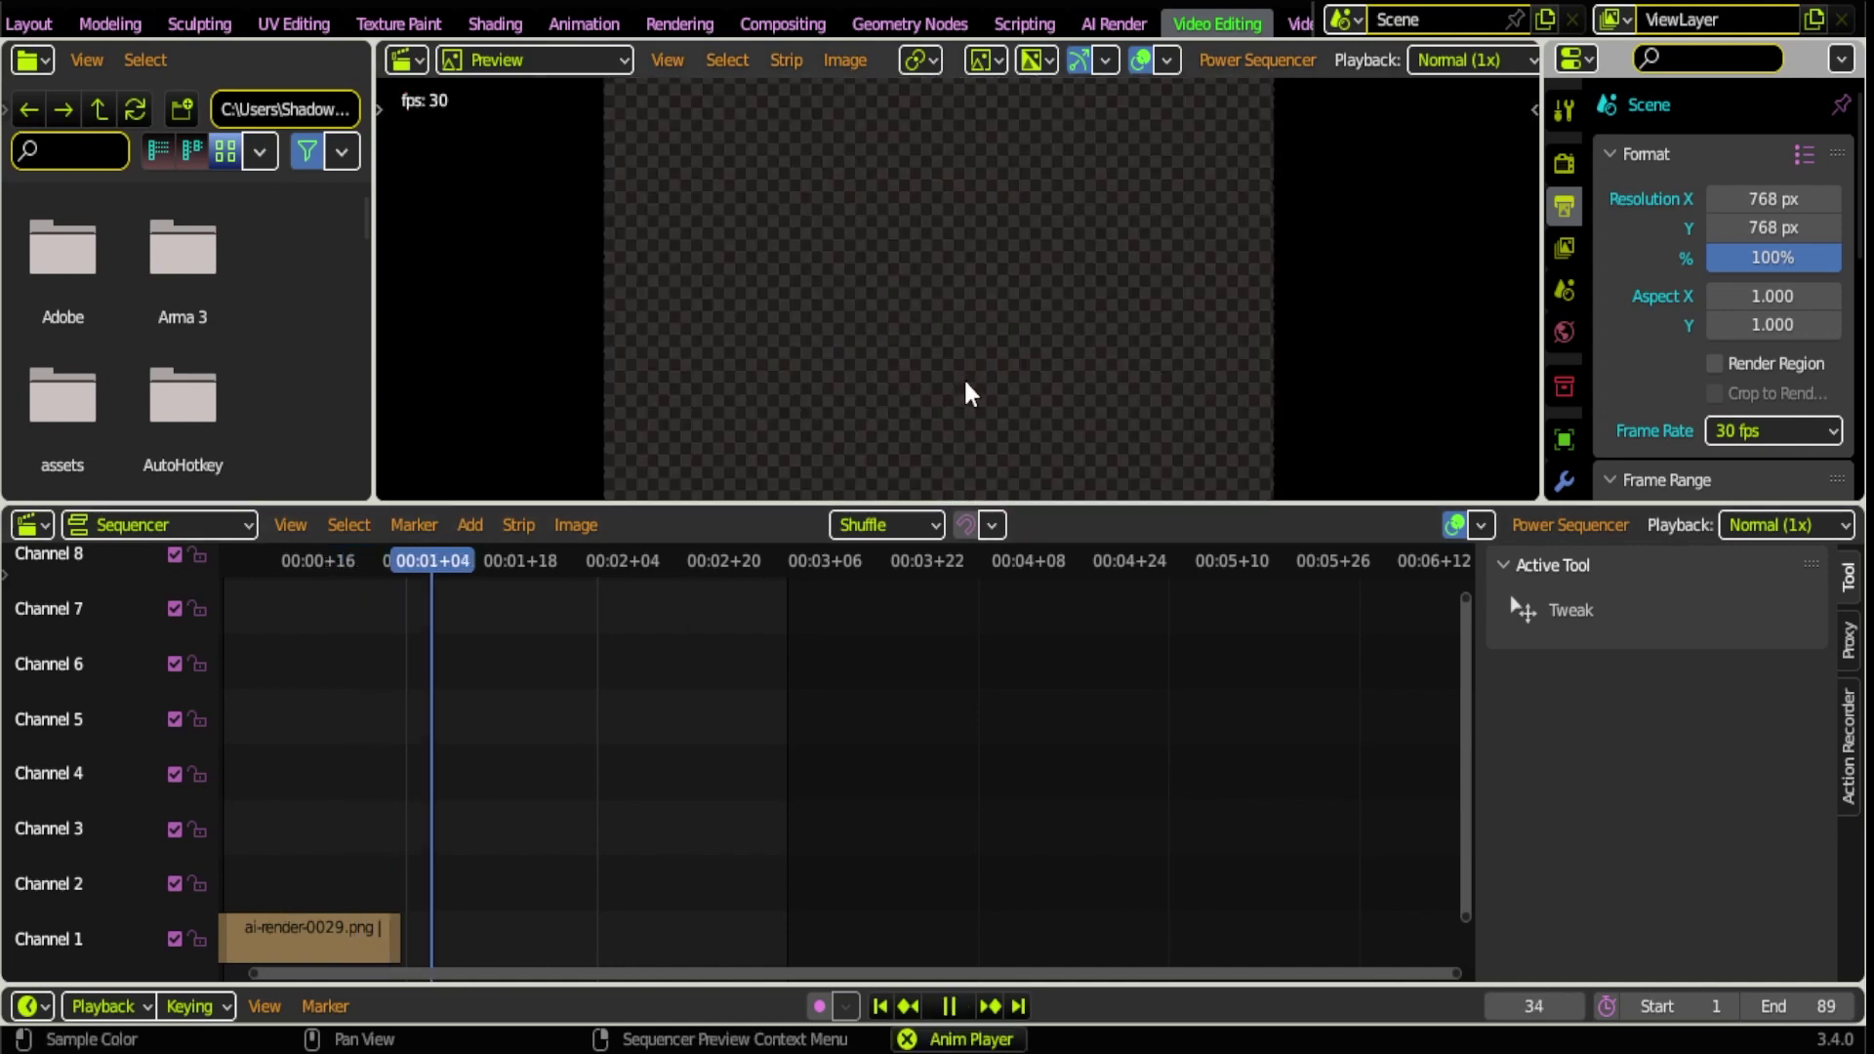
pyautogui.click(301, 571)
pyautogui.press('Escape')
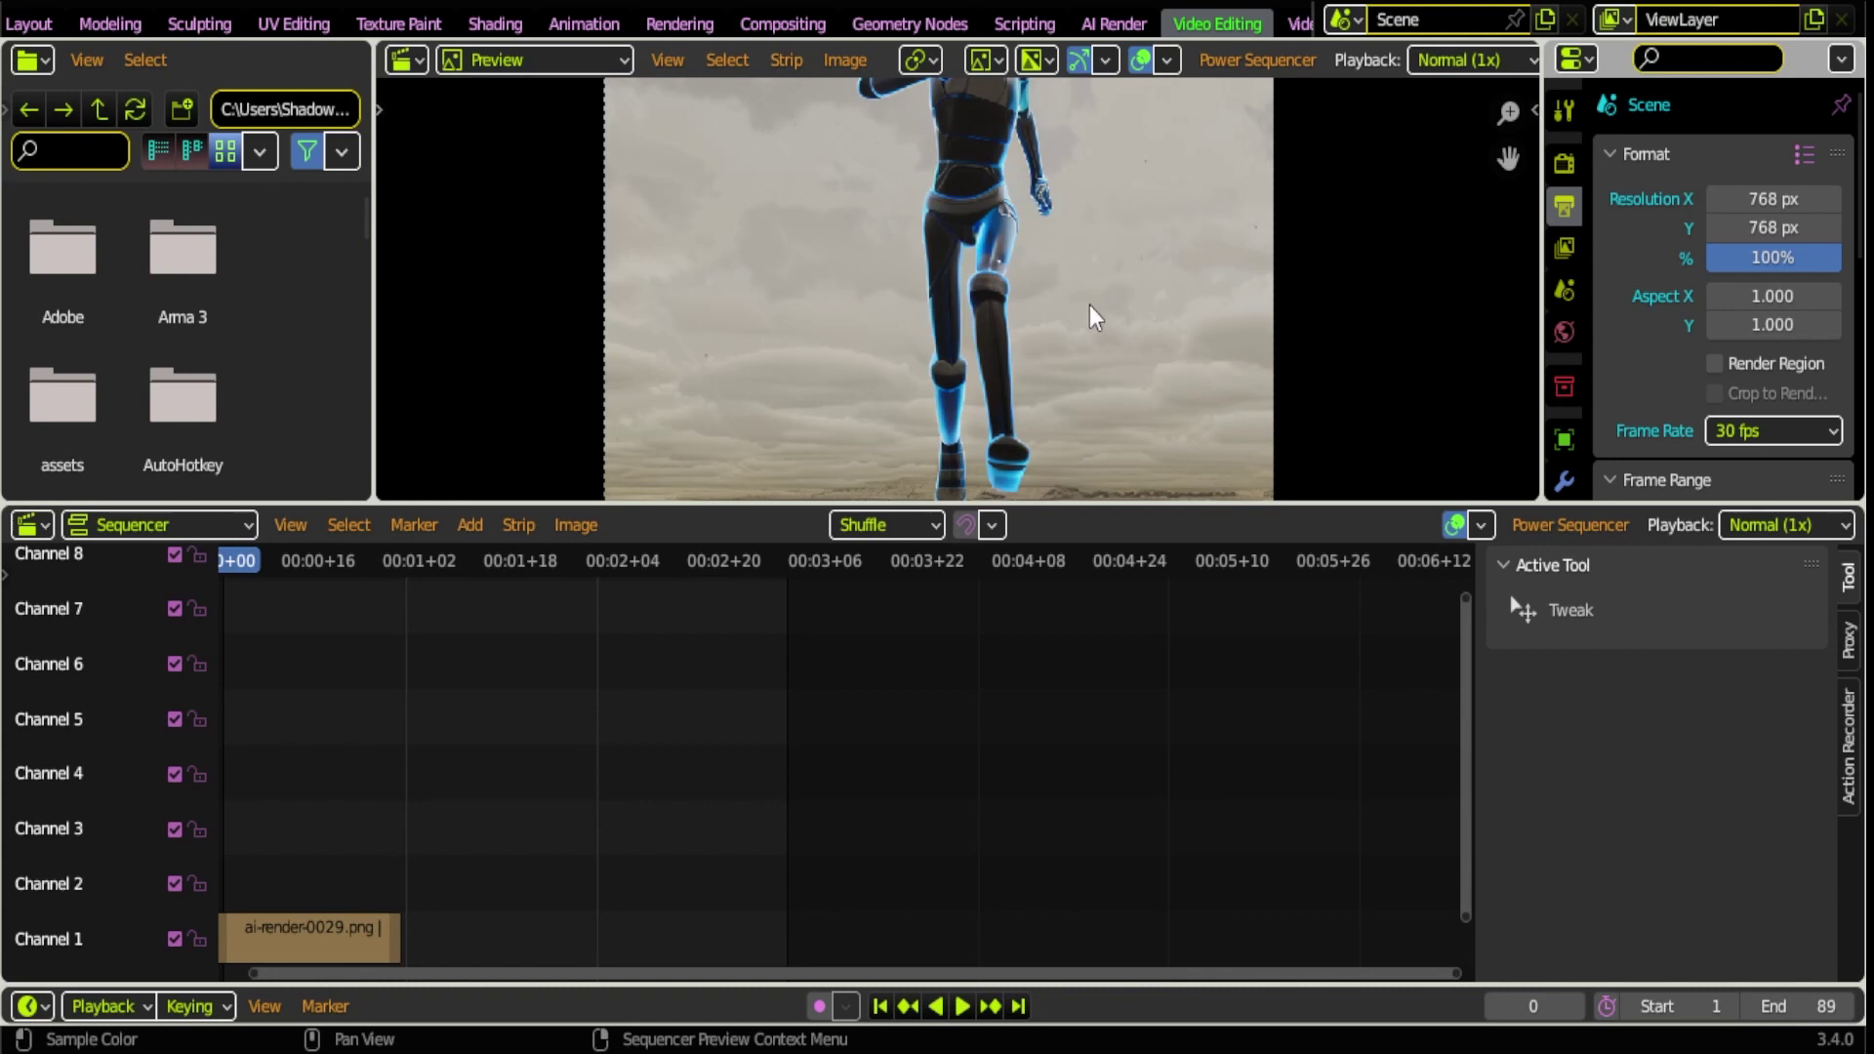
pyautogui.scroll(-2, 1093, 315)
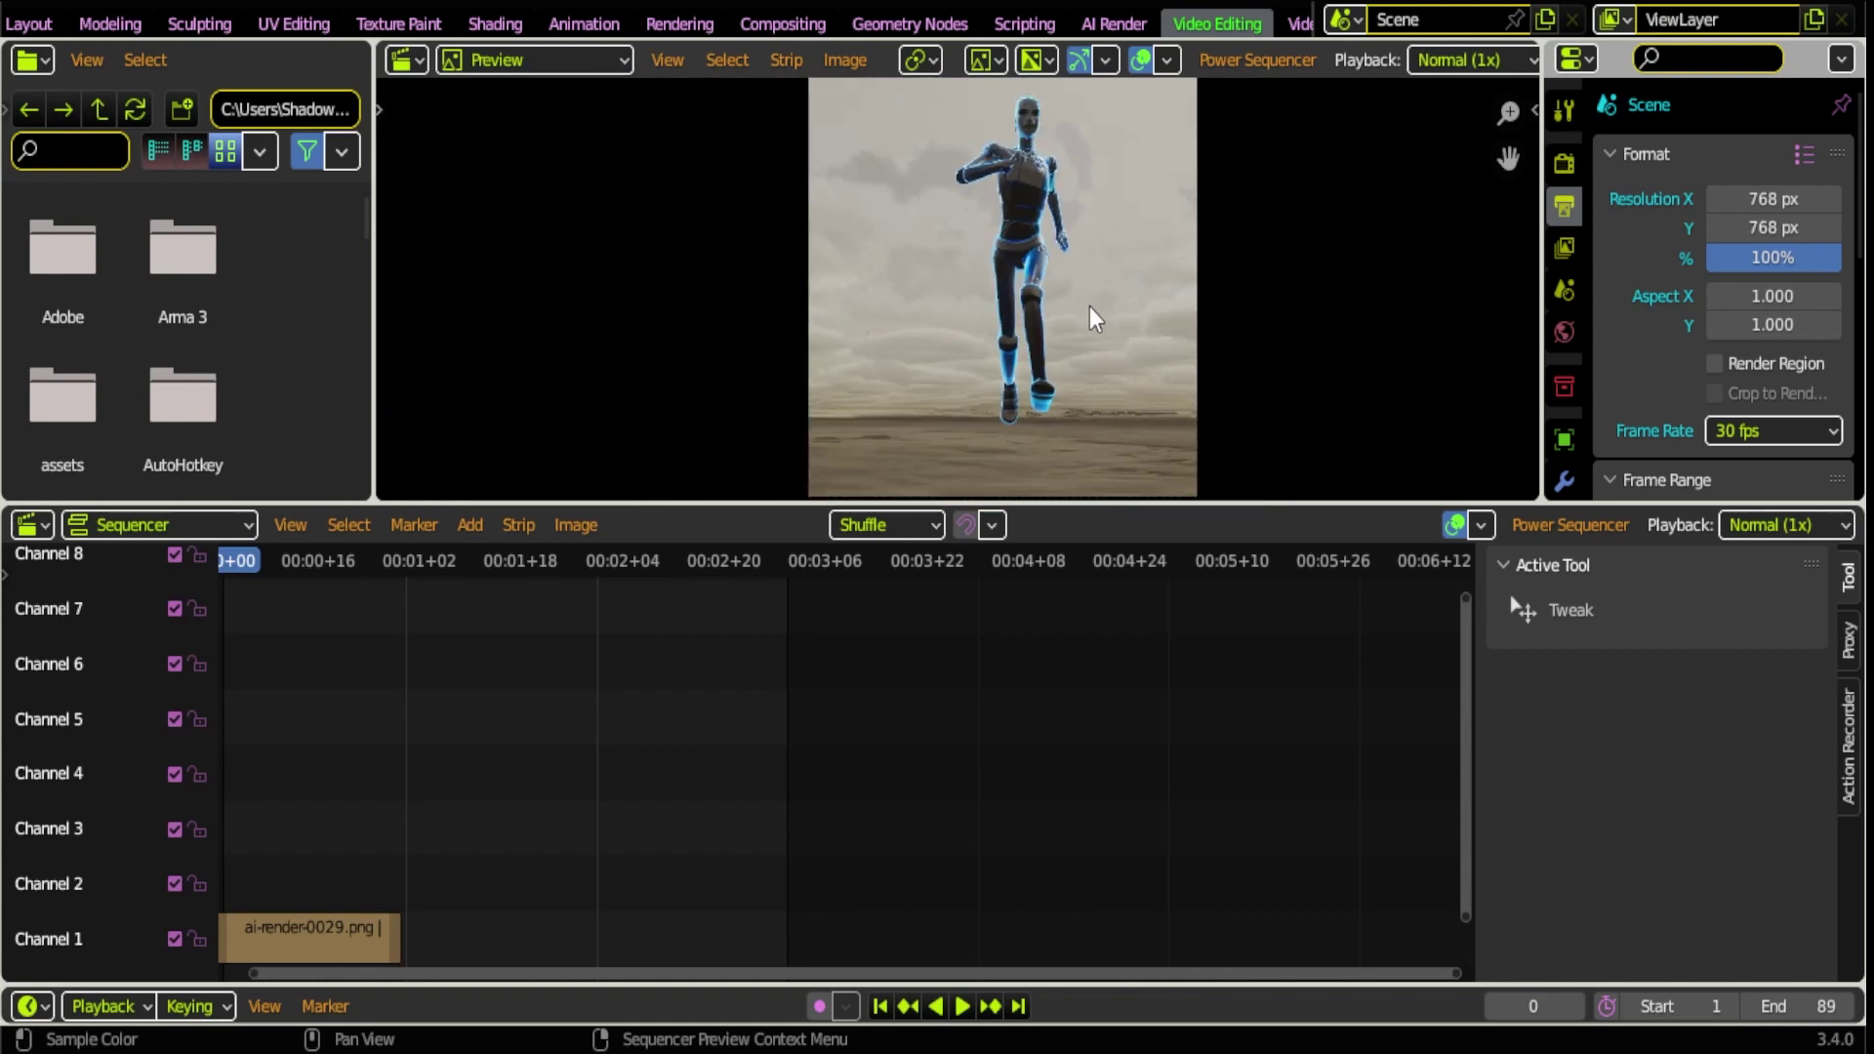